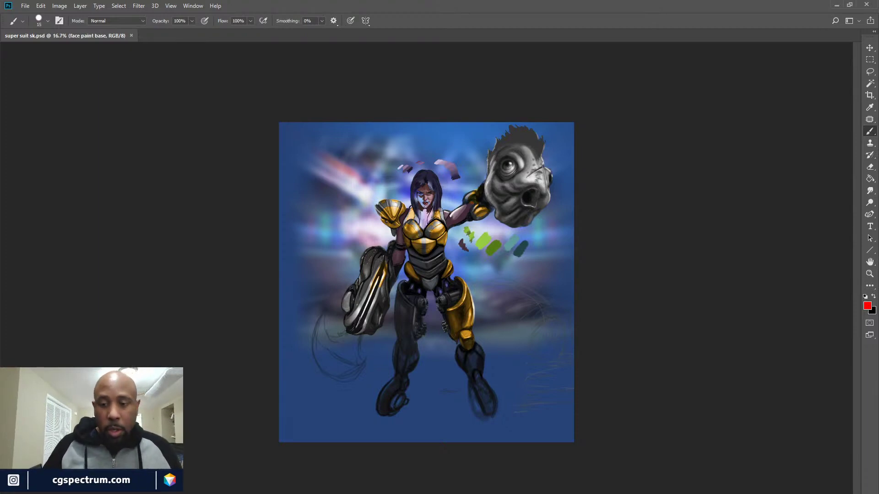
Examine the figure's painted face up close beside the reference photo, comparing the artwork with the face paint base layer hidden and shown
key("ctrl+plus")
key("ctrl+plus")
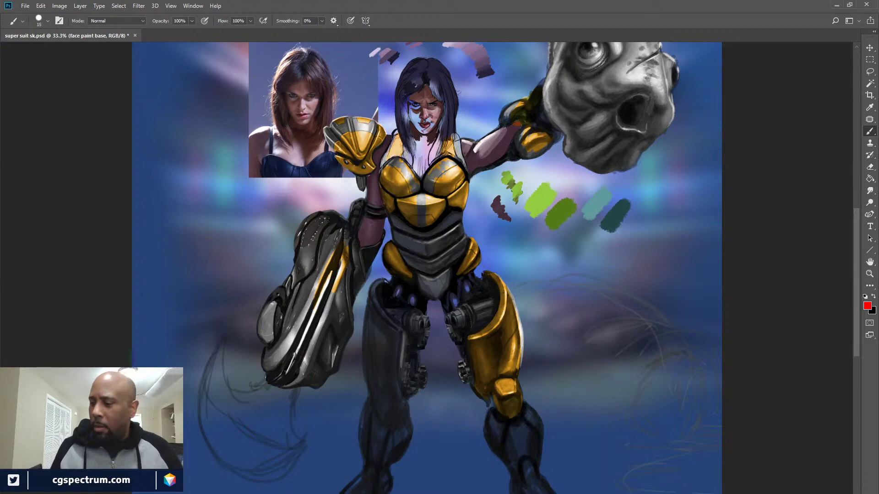
key("ctrl+comma")
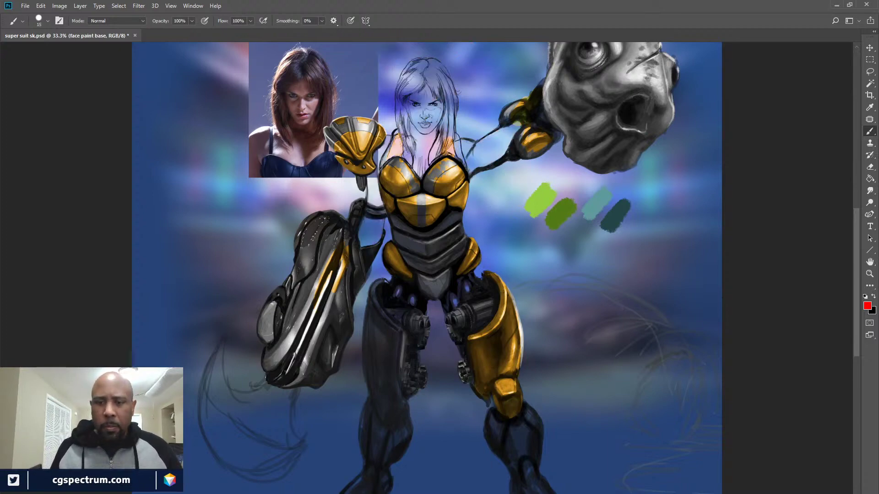
key("ctrl+comma")
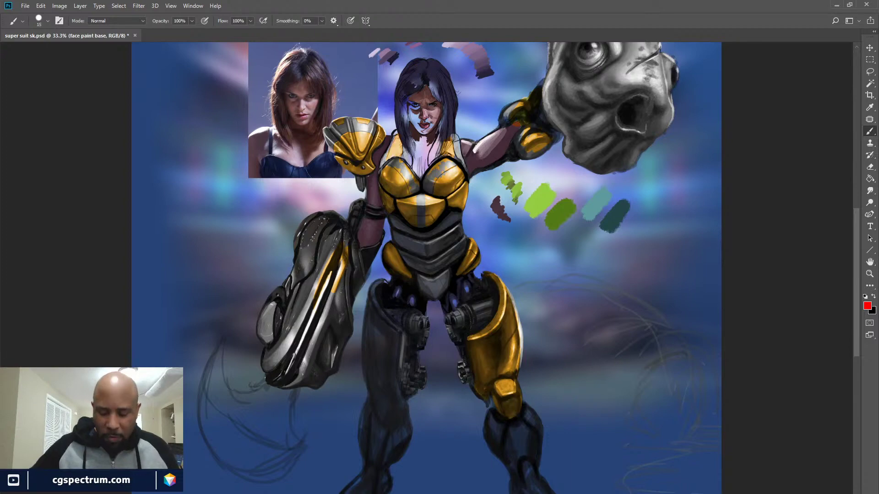
key("ctrl+plus")
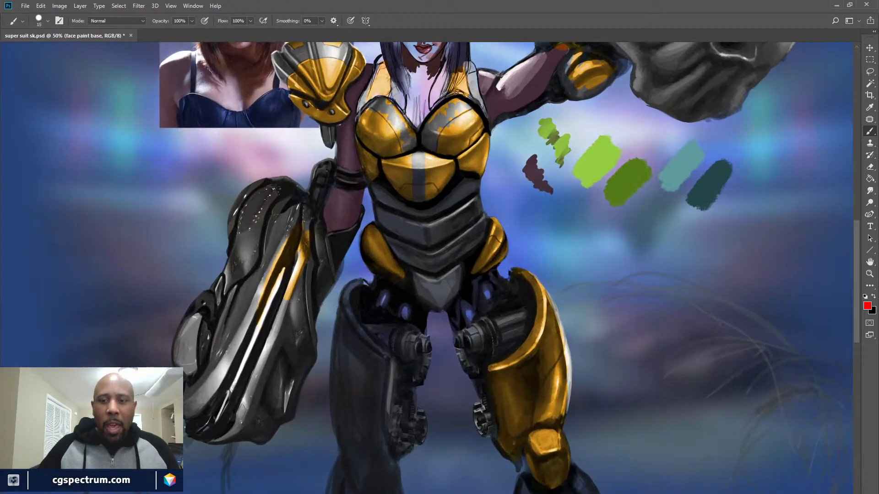
left_click_drag(430, 183, 451, 306)
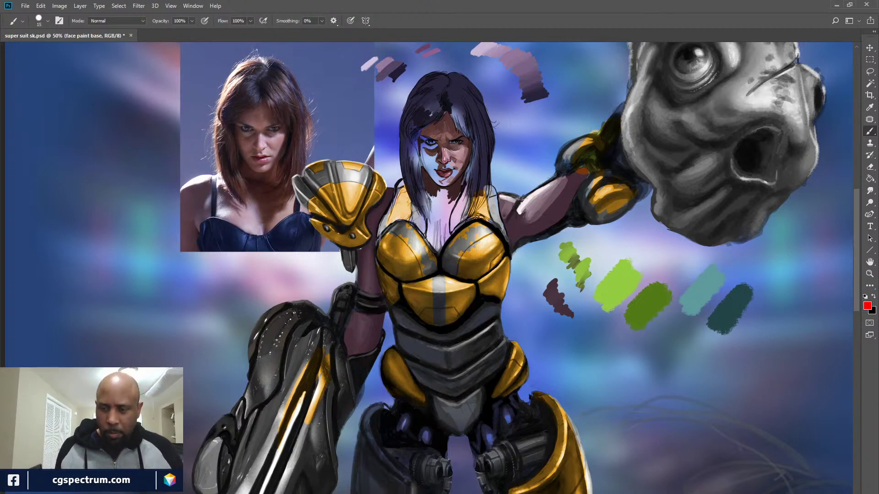
key("ctrl+plus")
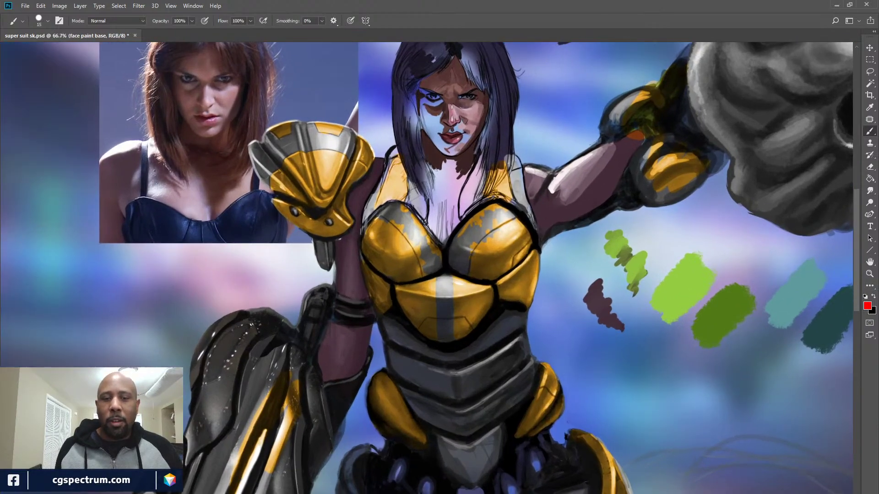
key("ctrl+plus")
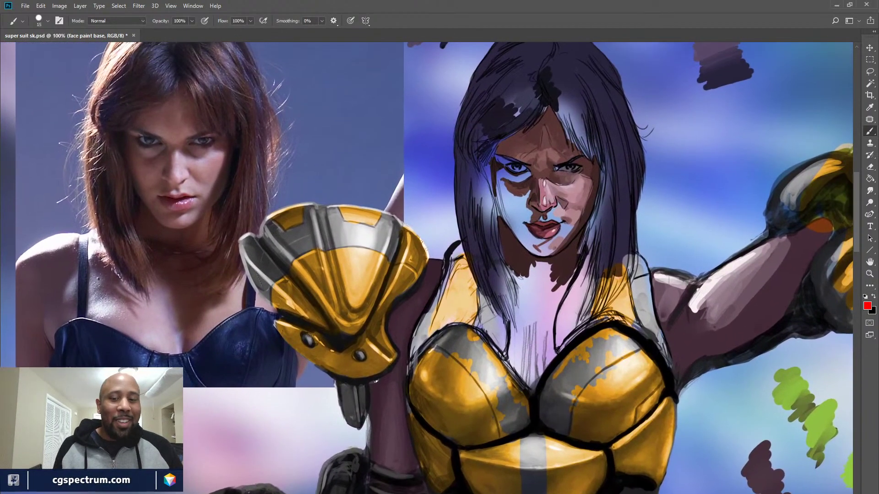
left_click_drag(427, 268, 431, 280)
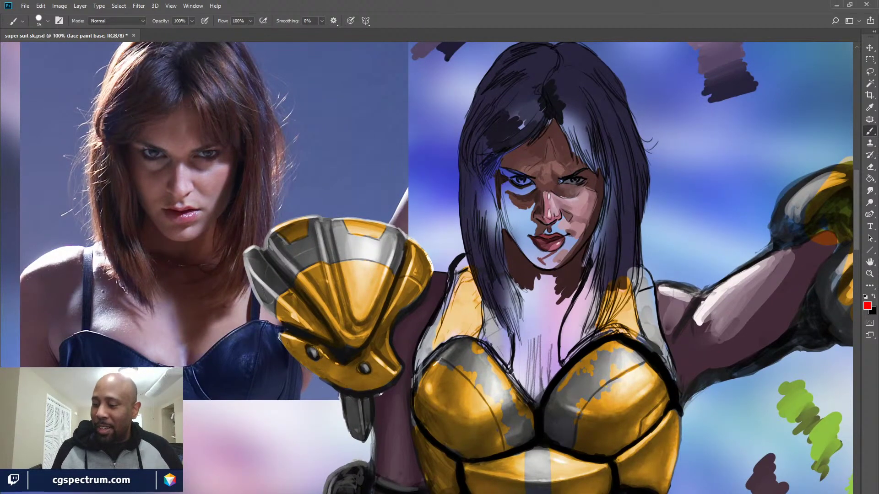
key("ctrl+comma")
key("ctrl+comma")
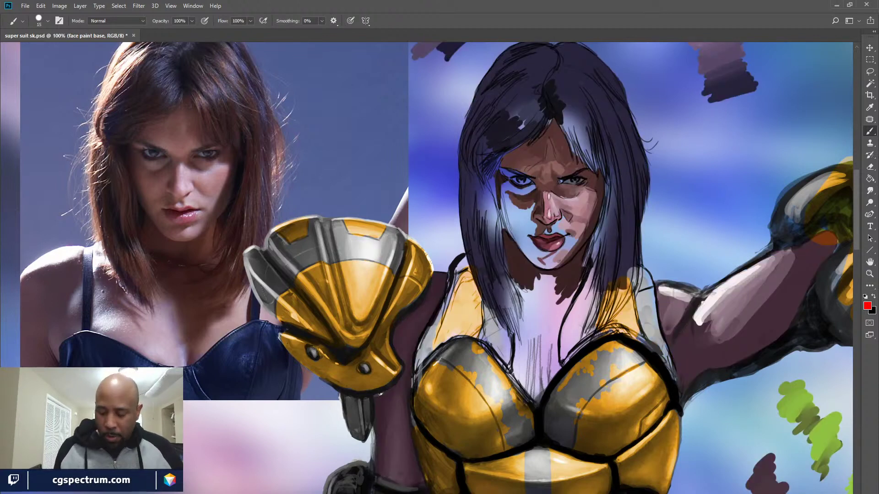
Reduce the brush size to 7 px and enable Color Dynamics for the brush
key("bracketleft")
key("bracketleft")
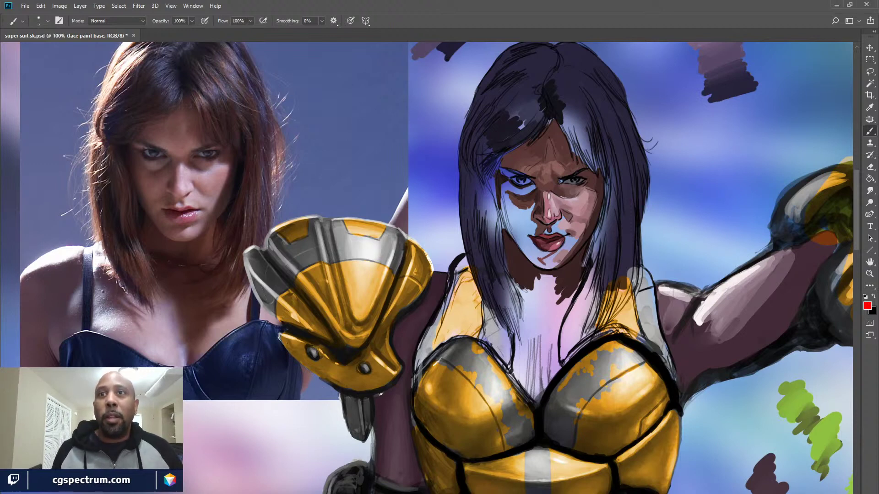
key("F5")
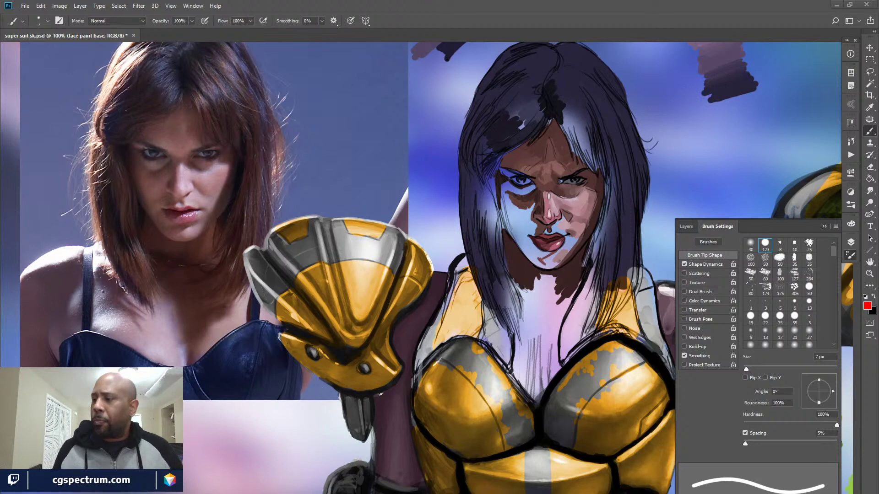
left_click(684, 301)
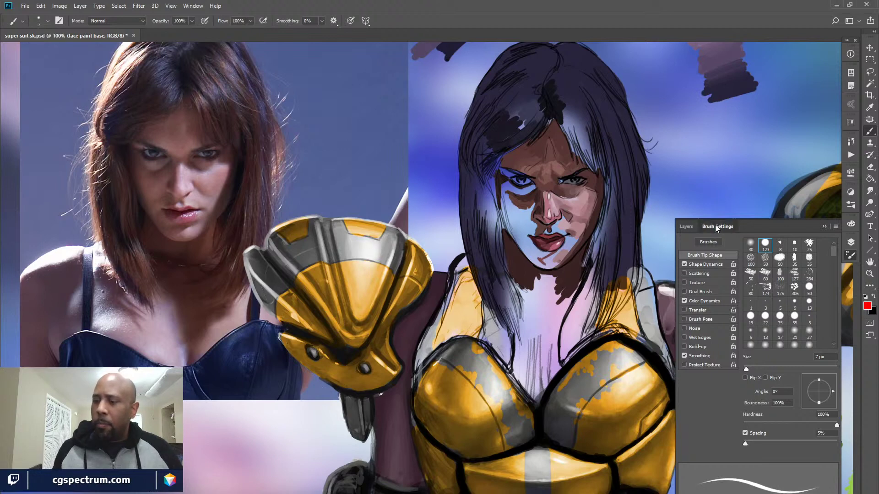
key("F5")
Try to reposition the face ref layer together with its Color Balance 2 adjustment layer, and undo the move
left_click_drag(558, 252, 545, 264)
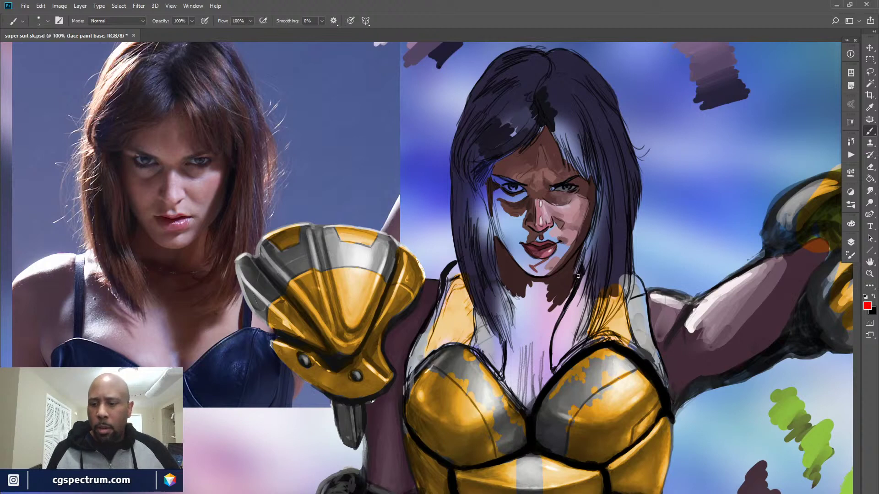
mouse_move(571, 296)
left_mouse_down()
mouse_move(565, 291)
mouse_move(569, 299)
left_mouse_up()
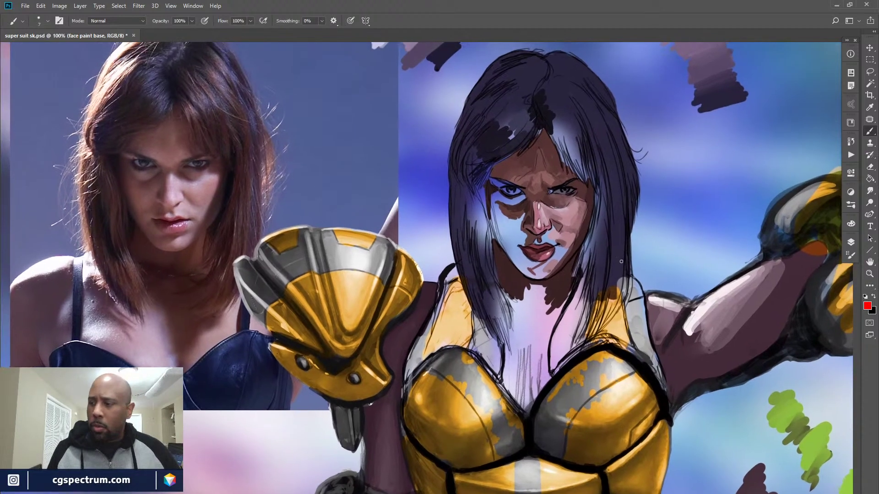
left_click(852, 242)
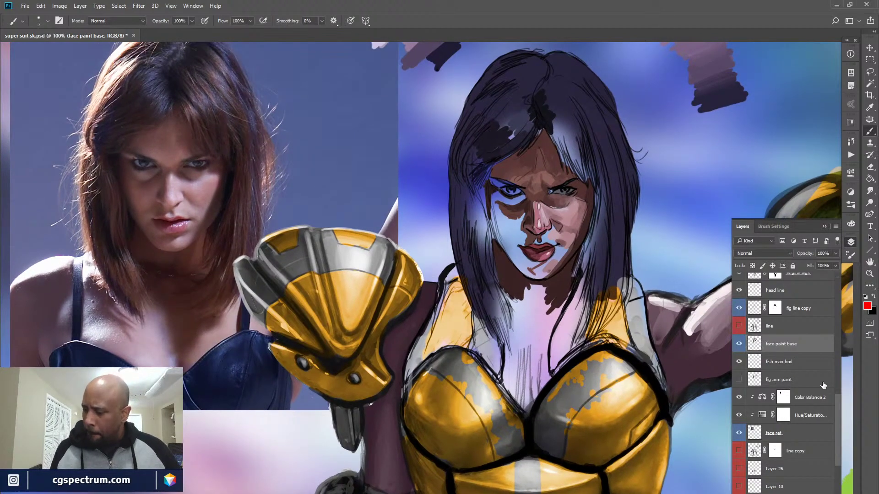
left_click(791, 433)
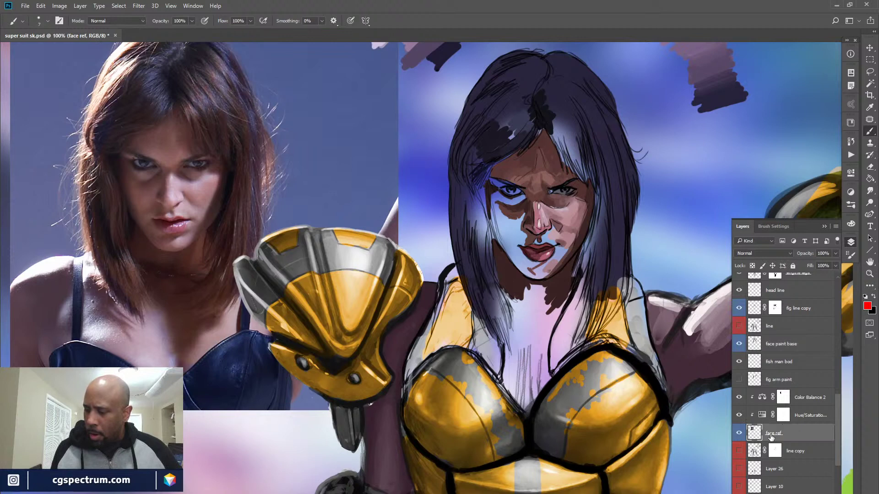
left_click(807, 398, "ctrl")
key("v")
mouse_move(229, 385)
left_mouse_down()
mouse_move(289, 386)
mouse_move(271, 383)
mouse_move(293, 381)
mouse_move(282, 374)
left_mouse_up()
left_click(282, 373)
key("ctrl+z")
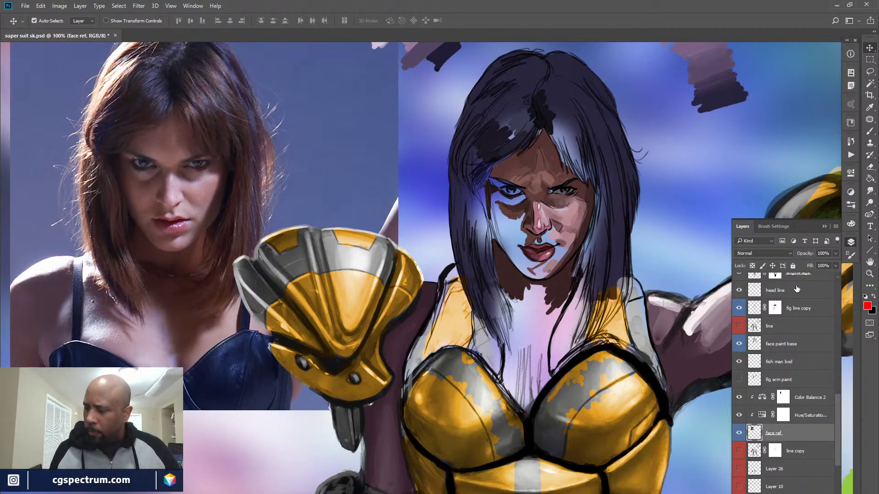
Make the face paint base layer active for brush painting and compare the figure with that layer hidden and shown
left_click(799, 345)
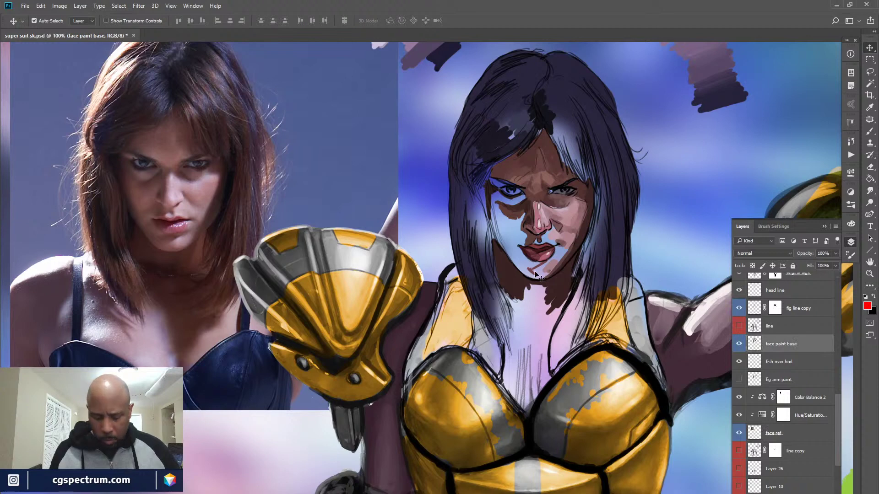
key("b")
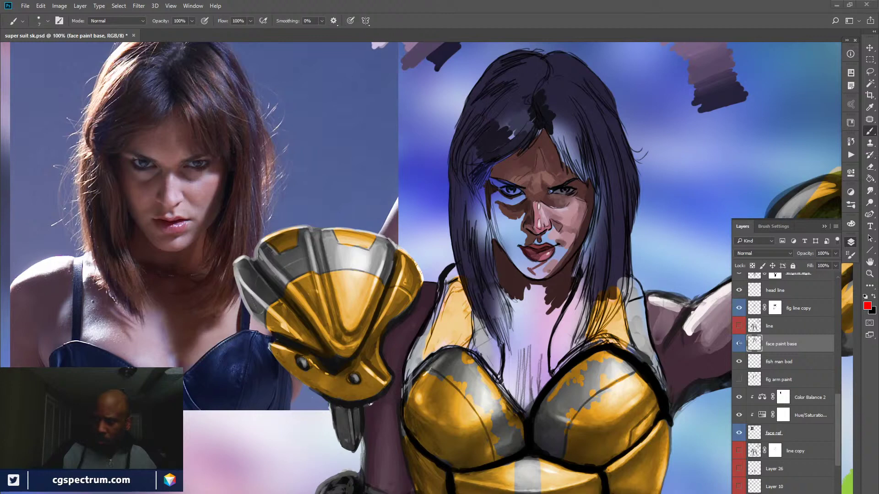
left_click(739, 344)
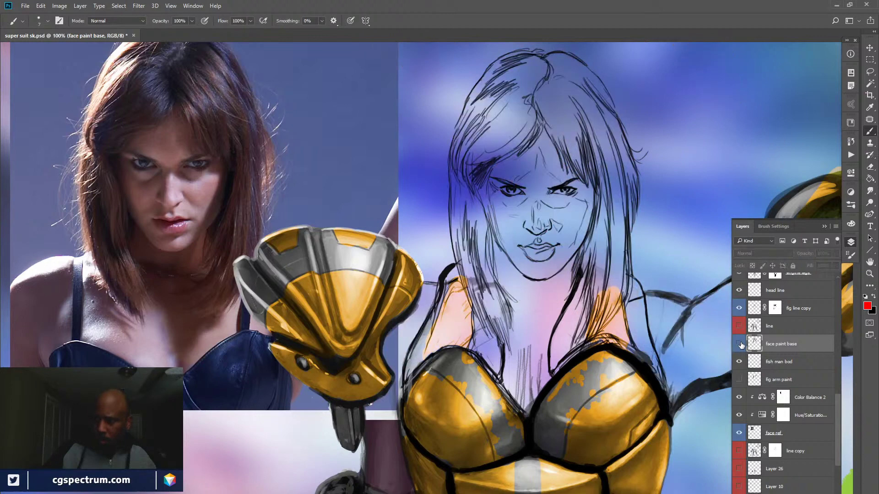
left_click(739, 344)
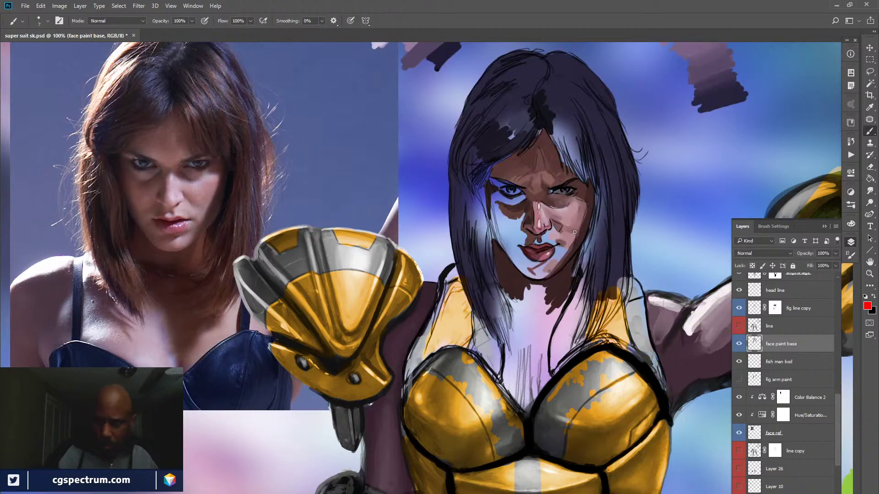
Enlarge the brush to 10 px and paint sampled brown skin tones over the light blue area of the woman's cheek
key("bracketright")
key("bracketright")
key("bracketright")
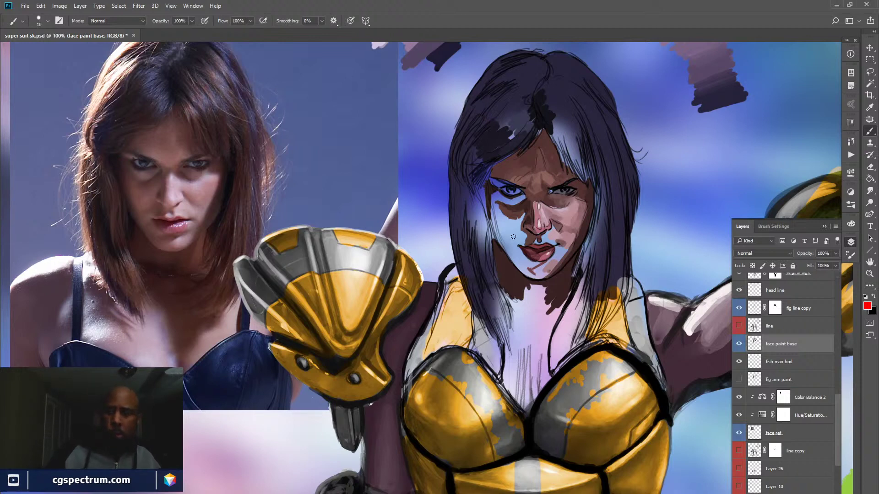
mouse_move(556, 212)
left_mouse_down()
mouse_move(559, 278)
mouse_move(547, 256)
left_mouse_up()
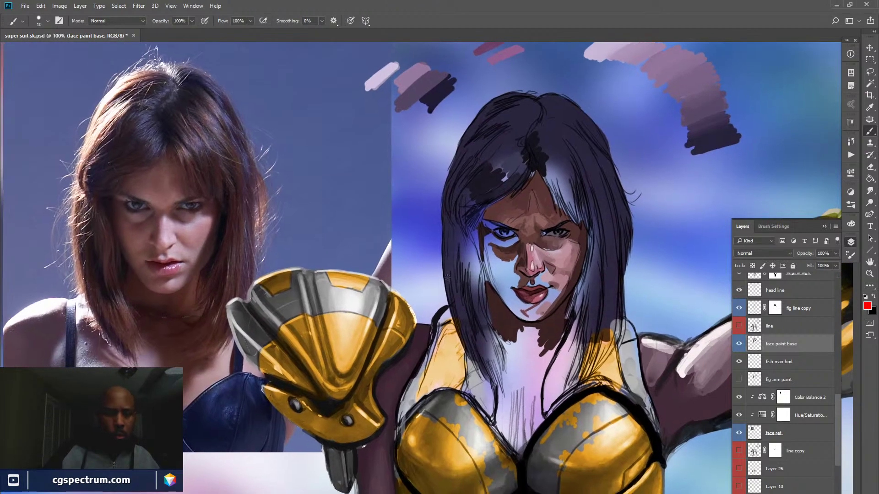
left_click(498, 298, "alt")
left_click(504, 250, "alt")
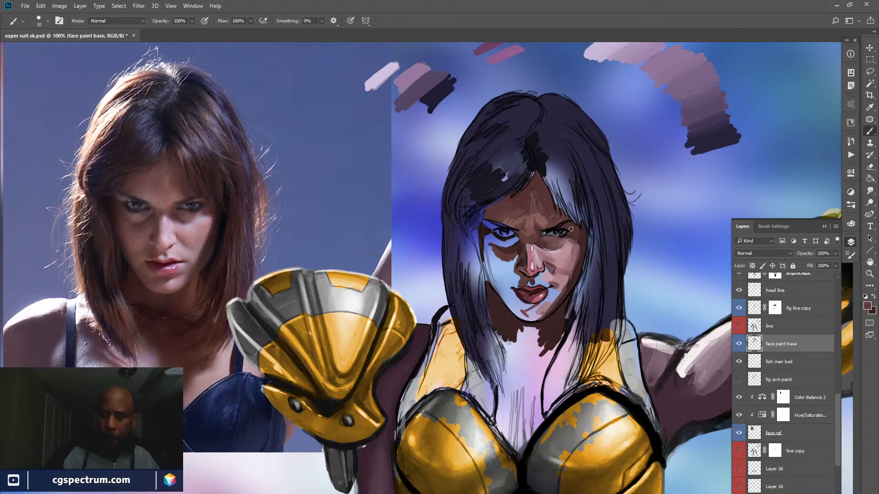
left_click(571, 270, "alt")
left_click_drag(503, 258, 505, 275)
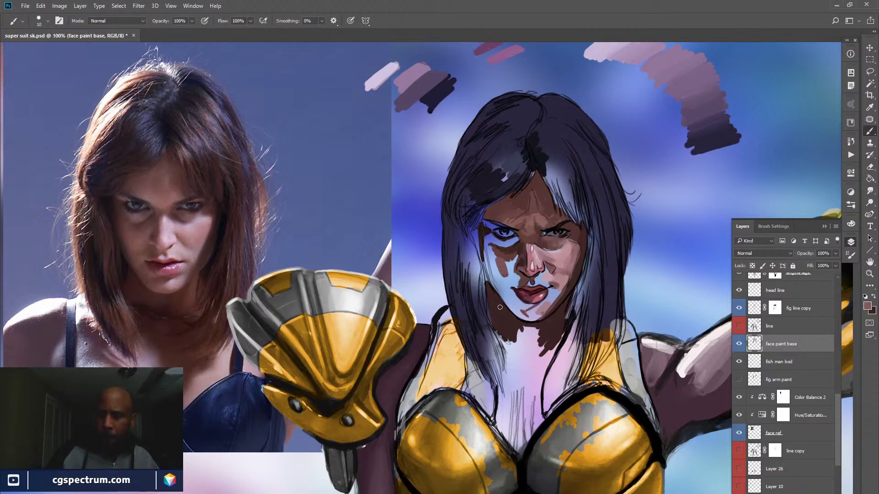
key("x")
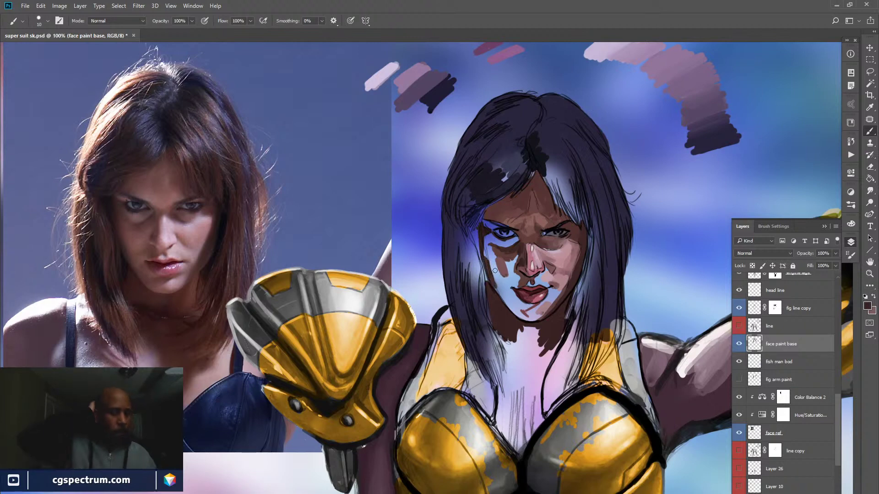
Paint near-black shadows sampled from the hair into the fringe, the crown and the locks framing both sides of the face
left_click(489, 179, "alt")
mouse_move(472, 202)
left_mouse_down()
mouse_move(470, 237)
mouse_move(466, 231)
mouse_move(478, 213)
mouse_move(474, 237)
mouse_move(485, 205)
mouse_move(476, 253)
mouse_move(472, 227)
mouse_move(480, 271)
mouse_move(475, 220)
mouse_move(485, 282)
mouse_move(476, 247)
left_mouse_up()
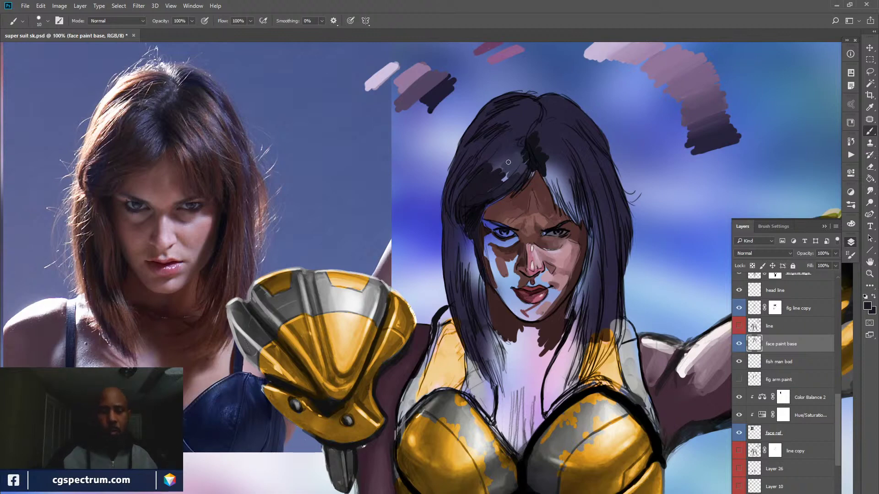
mouse_move(492, 190)
left_mouse_down()
mouse_move(500, 171)
mouse_move(483, 164)
mouse_move(508, 151)
mouse_move(503, 161)
mouse_move(511, 132)
mouse_move(493, 140)
mouse_move(504, 134)
mouse_move(481, 164)
mouse_move(521, 115)
mouse_move(501, 119)
mouse_move(507, 112)
mouse_move(479, 131)
mouse_move(507, 111)
left_mouse_up()
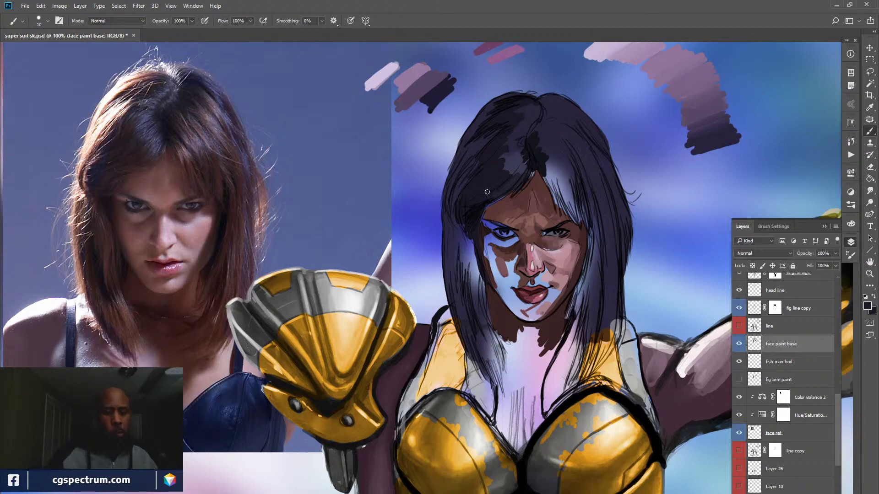
mouse_move(463, 245)
left_mouse_down()
mouse_move(462, 282)
mouse_move(463, 237)
mouse_move(465, 311)
mouse_move(460, 294)
mouse_move(459, 252)
mouse_move(480, 342)
left_mouse_up()
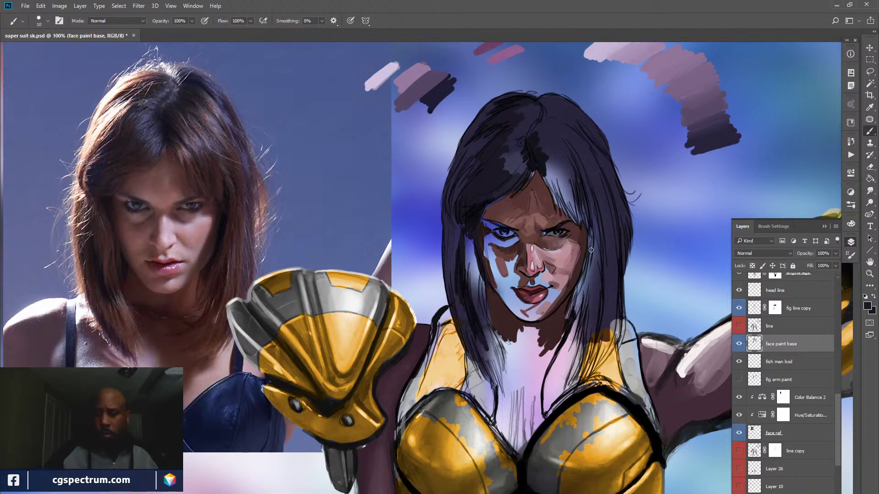
left_click_drag(589, 229, 583, 267)
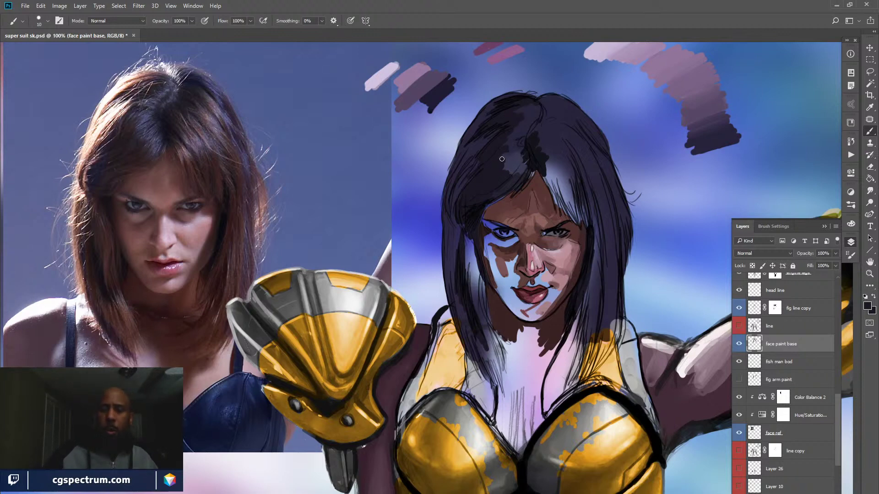
Cover the pale blue streaks beside the forehead with sampled dark hair colour and darken the long strands along that side of the face
left_click(495, 141, "alt")
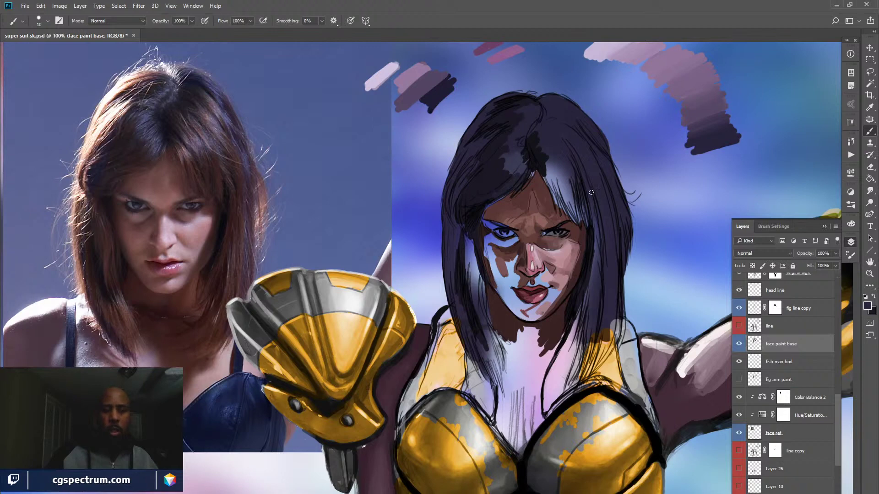
left_click_drag(573, 188, 580, 217)
mouse_move(565, 172)
left_mouse_down()
mouse_move(577, 219)
mouse_move(552, 193)
mouse_move(563, 213)
left_mouse_up()
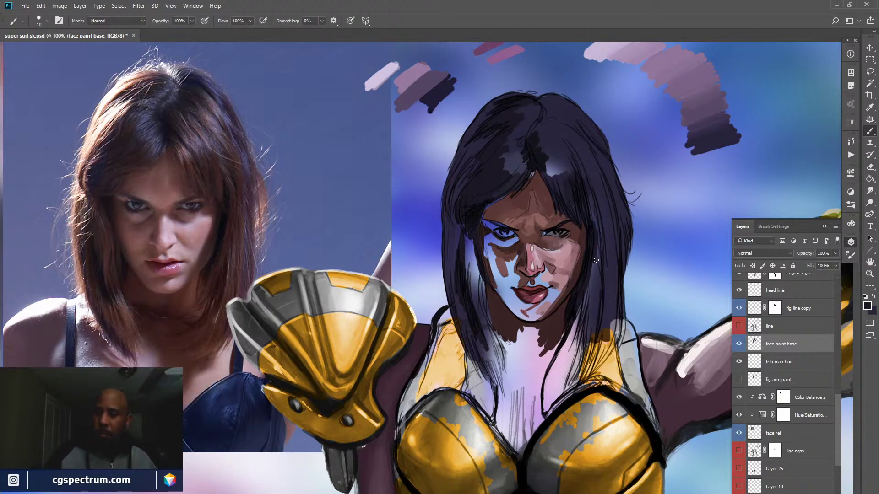
mouse_move(590, 201)
left_mouse_down()
mouse_move(597, 257)
mouse_move(594, 278)
mouse_move(596, 248)
mouse_move(579, 316)
left_mouse_up()
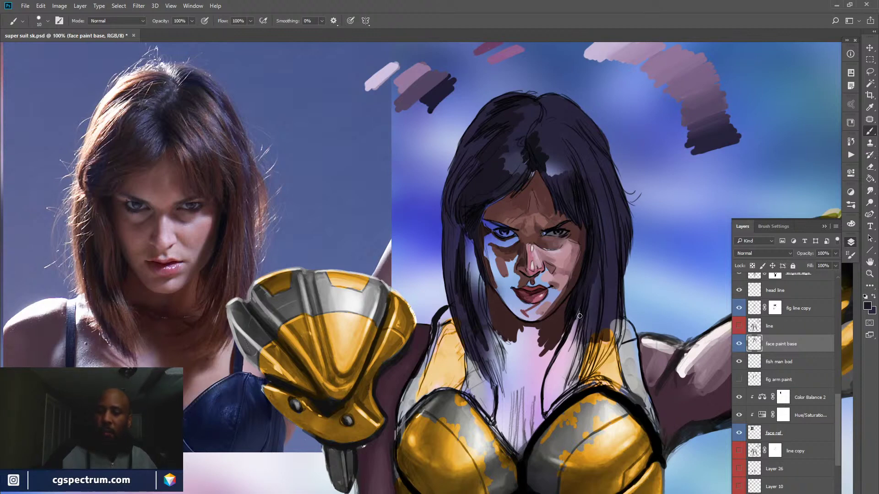
left_click_drag(592, 274, 588, 316)
left_click_drag(595, 274, 596, 320)
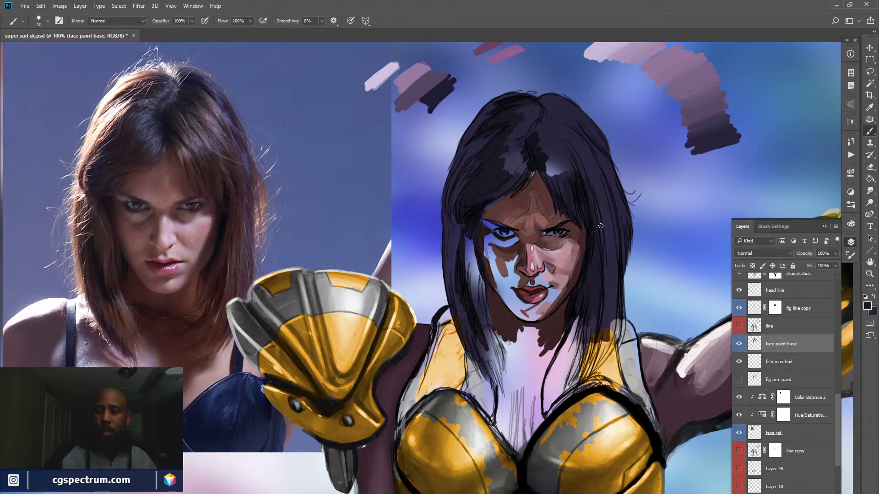
left_click_drag(600, 244, 598, 206)
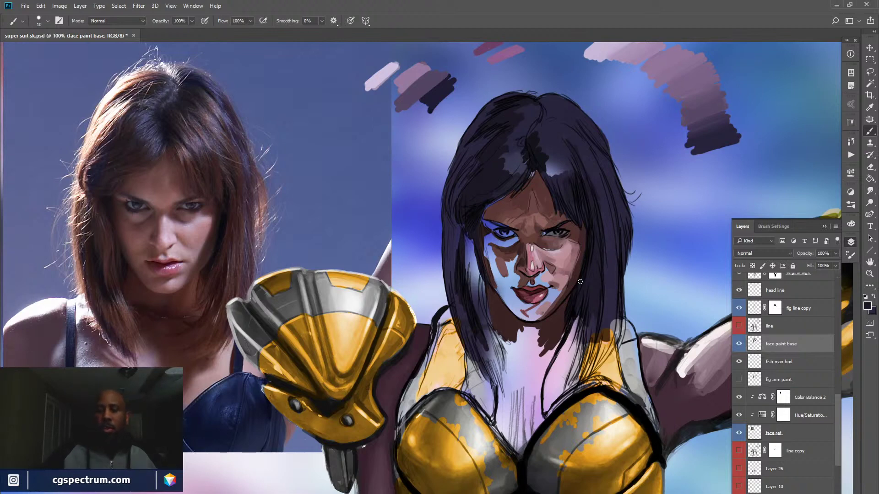
Darken the hair strands beside the shadowed cheek and fill the remaining pale gaps with dark tones sampled from the figure
mouse_move(464, 236)
left_mouse_down()
mouse_move(467, 289)
mouse_move(473, 252)
mouse_move(476, 285)
mouse_move(472, 245)
left_mouse_up()
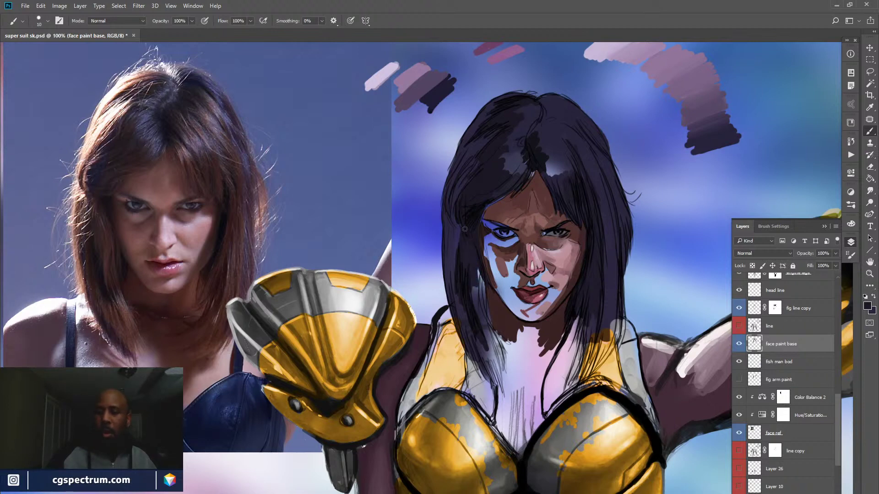
mouse_move(475, 286)
left_mouse_down()
mouse_move(478, 318)
mouse_move(471, 281)
left_mouse_up()
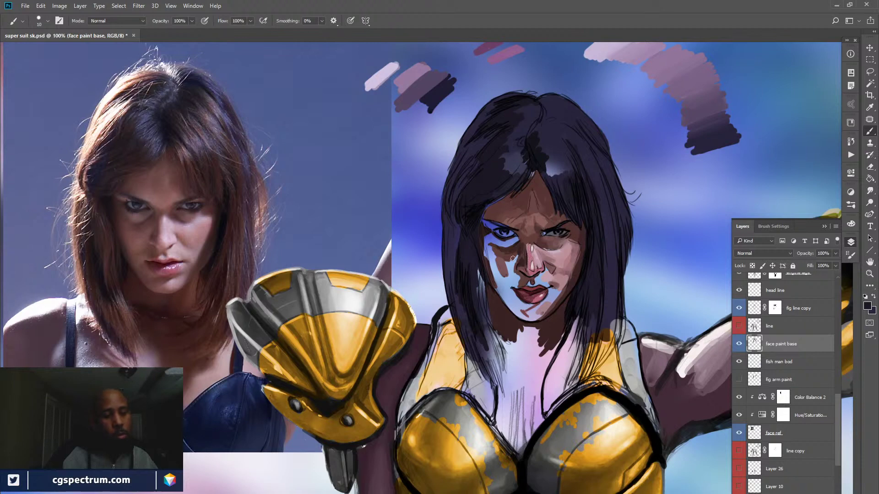
left_click(522, 247, "alt")
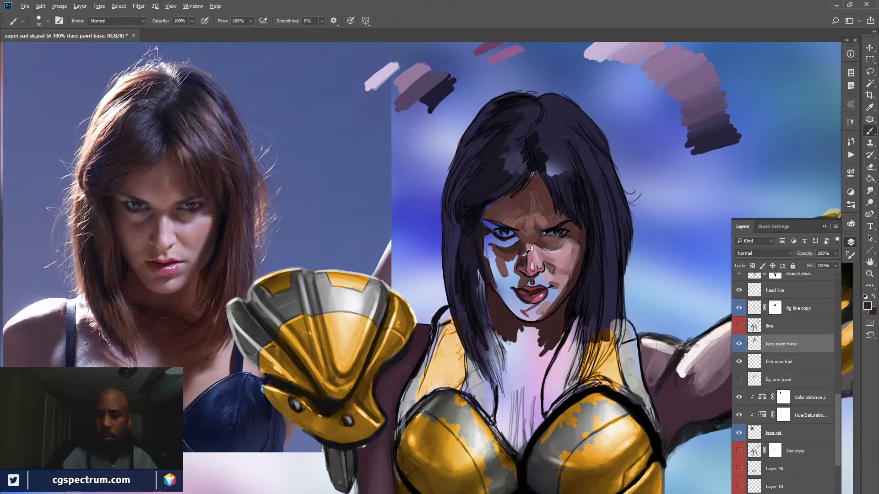
left_click(525, 253, "alt")
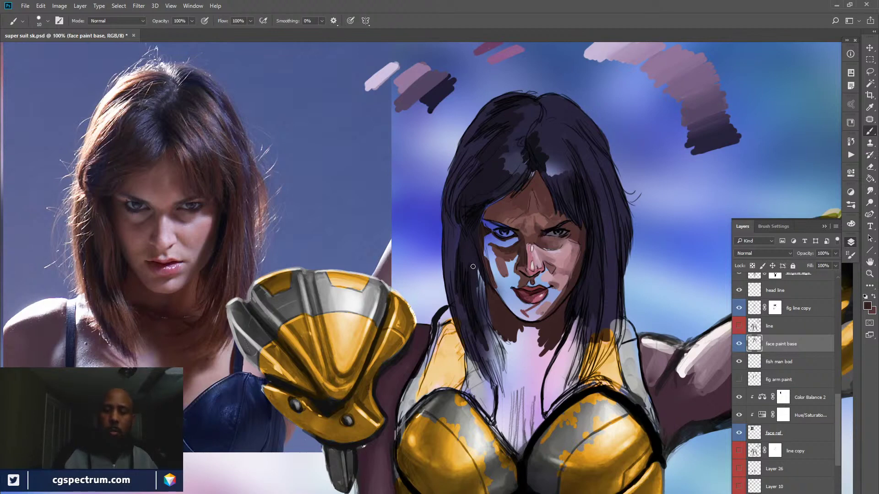
Cover the light blue patches around the shadowed eye and temple with sampled brown skin and dark shadow tones
left_click(540, 223, "alt")
key("x")
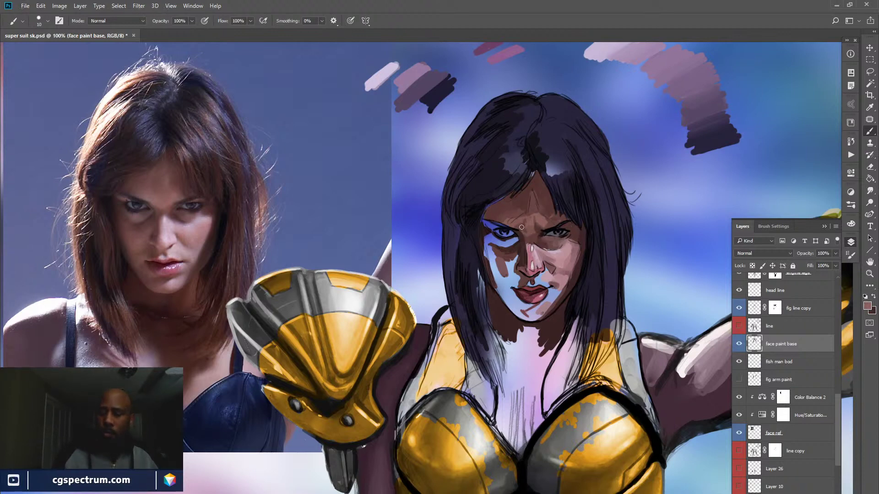
left_click(498, 227, "alt")
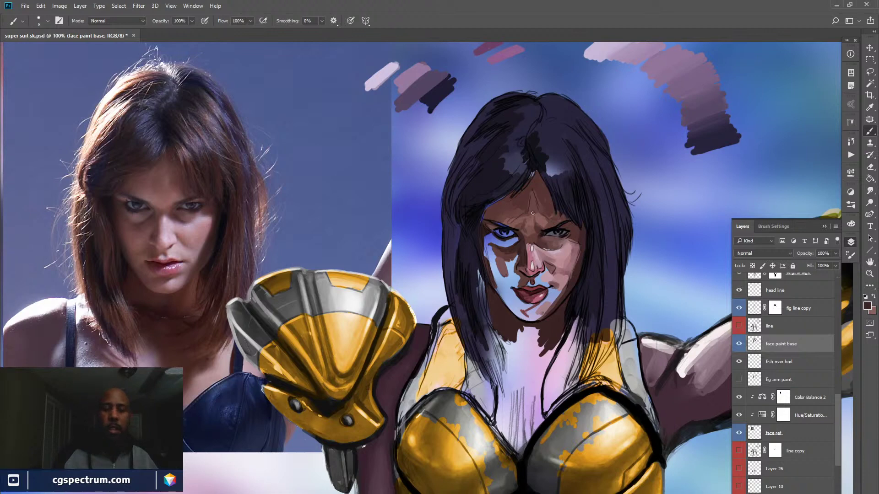
left_click(508, 244, "alt")
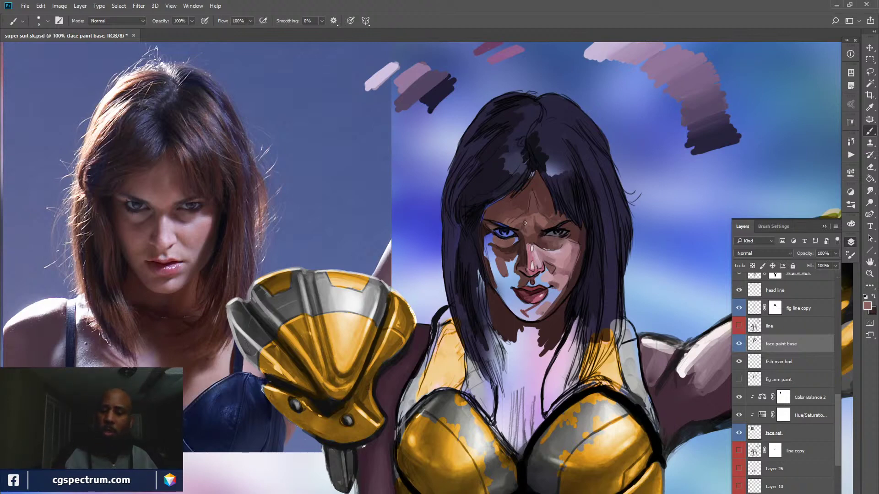
left_click(493, 238, "alt")
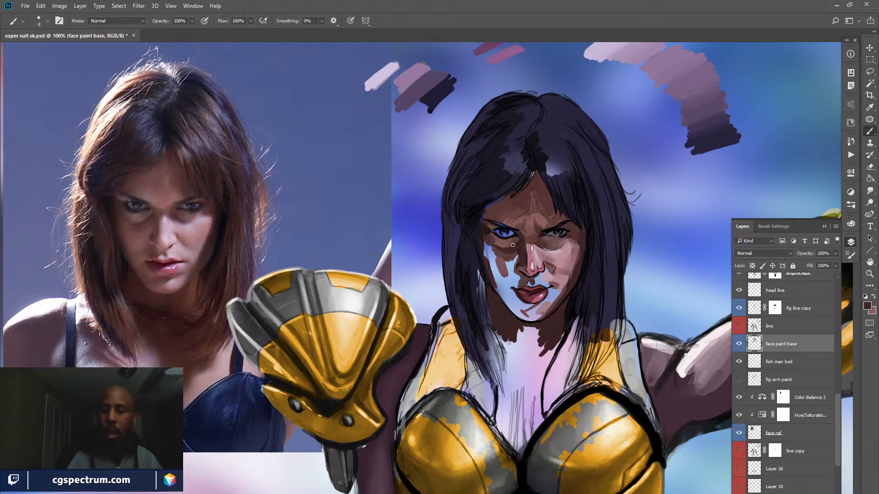
Lower the brush opacity to 58% and soften the shading beneath the shadowed eye with sampled brown tones
left_click(519, 232, "alt")
left_click_drag(163, 21, 149, 34)
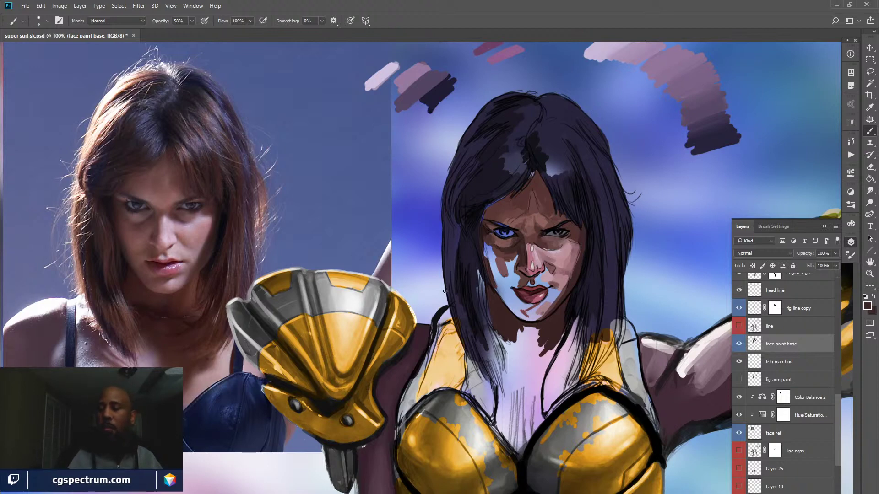
left_click(508, 248, "alt")
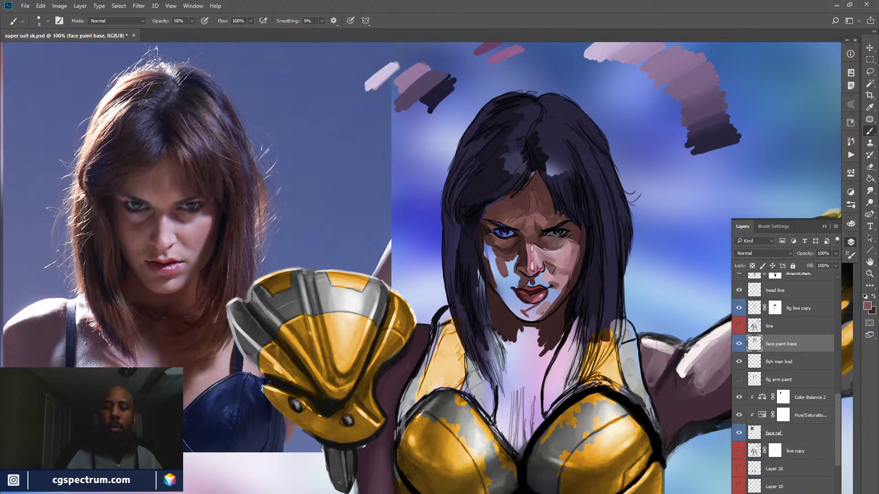
left_click(501, 250, "alt")
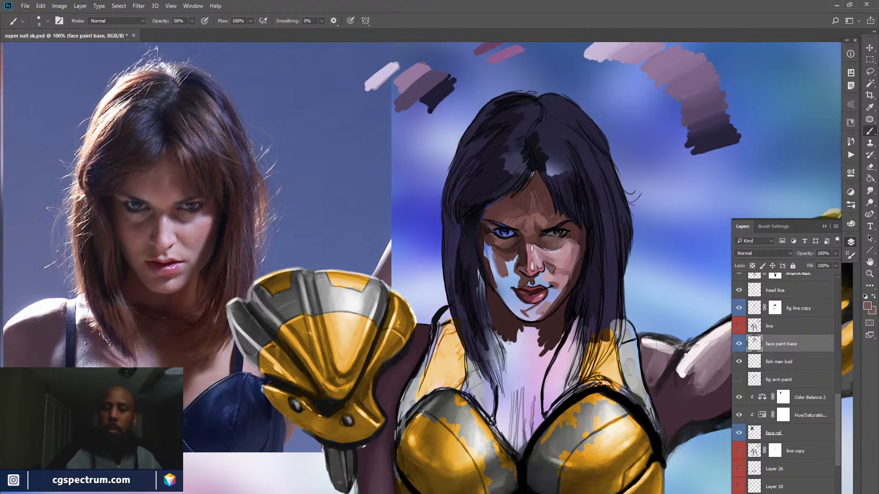
Restore the brush opacity to 100% and cover the light blue area of the shadowed cheek with sampled reddish-brown tones
left_click_drag(192, 20, 196, 24)
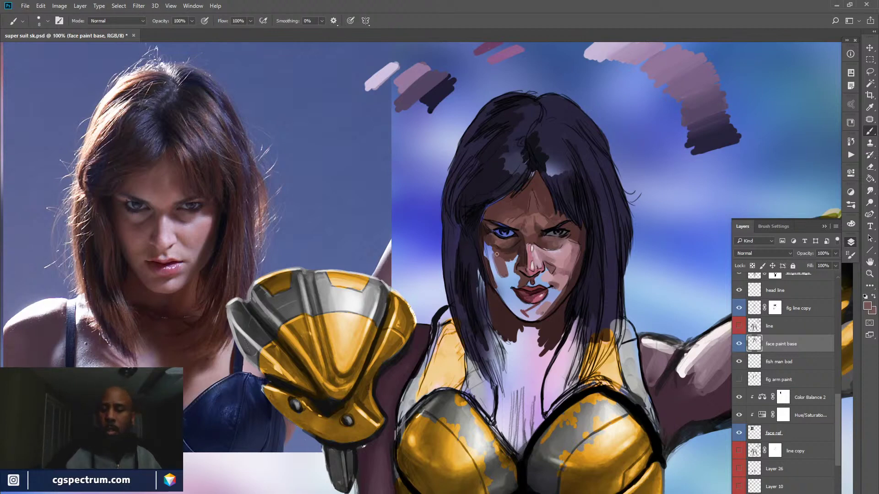
mouse_move(497, 254)
left_mouse_down()
mouse_move(494, 270)
mouse_move(489, 247)
mouse_move(506, 277)
mouse_move(505, 263)
left_mouse_up()
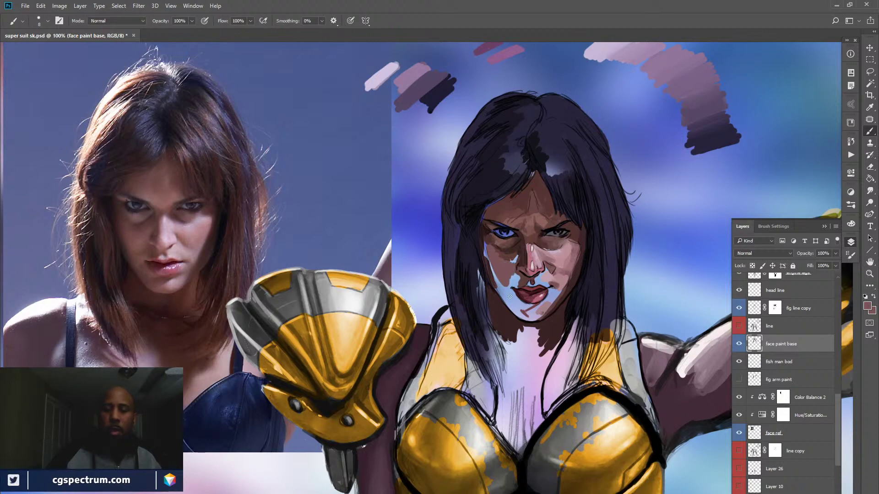
left_click(513, 253, "alt")
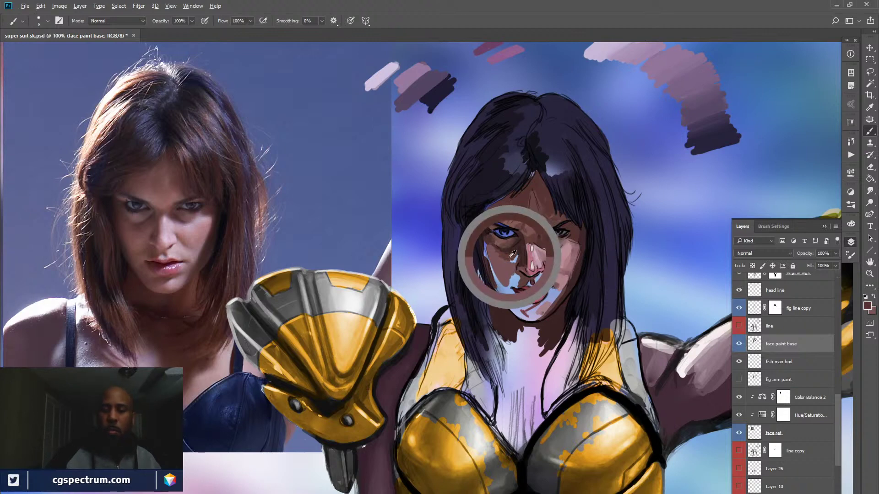
left_click_drag(515, 257, 517, 255)
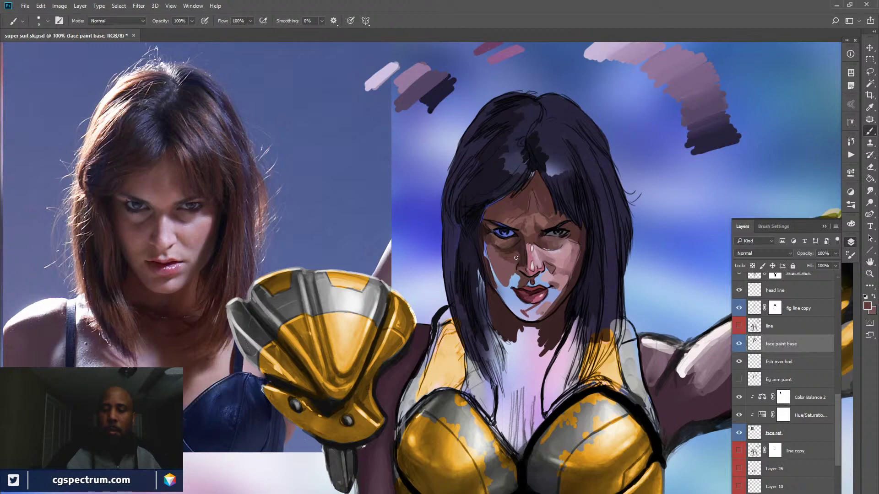
left_click(518, 244, "alt")
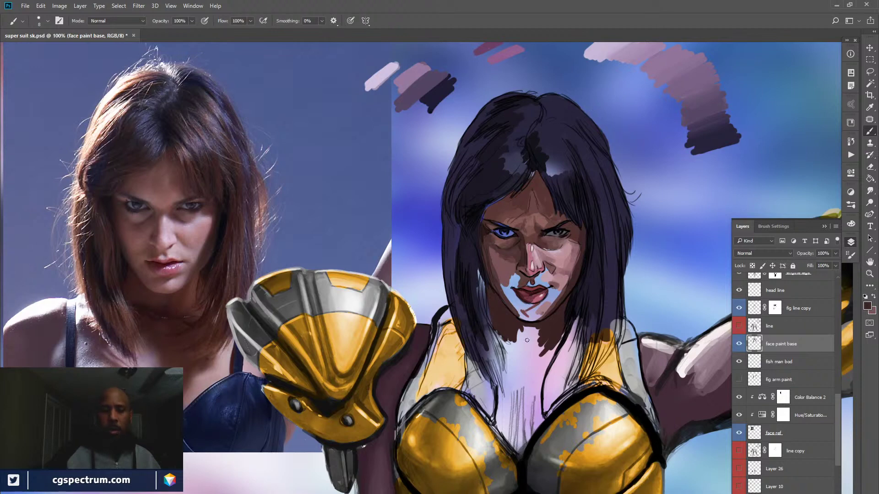
Paint the chin and the skin beside the lower lip with tones sampled from the chin and jaw of the photo reference
left_click(161, 289, "alt")
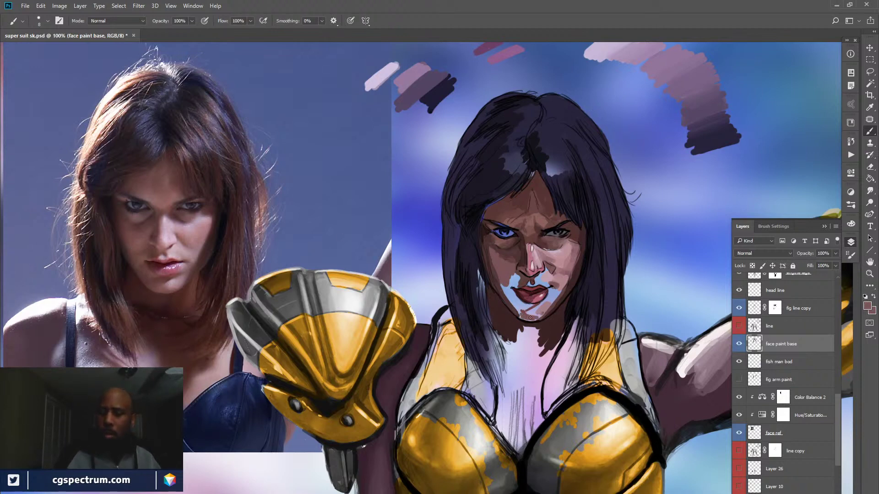
left_click_drag(529, 319, 529, 319)
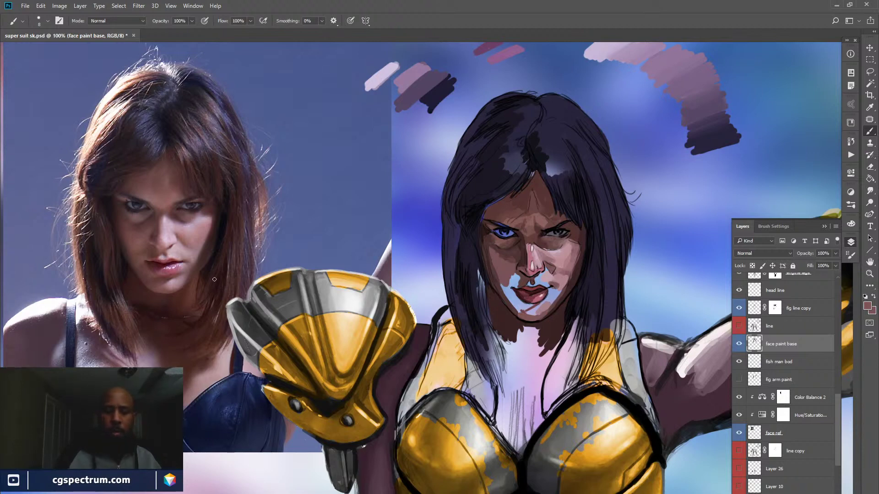
left_click(191, 271, "alt")
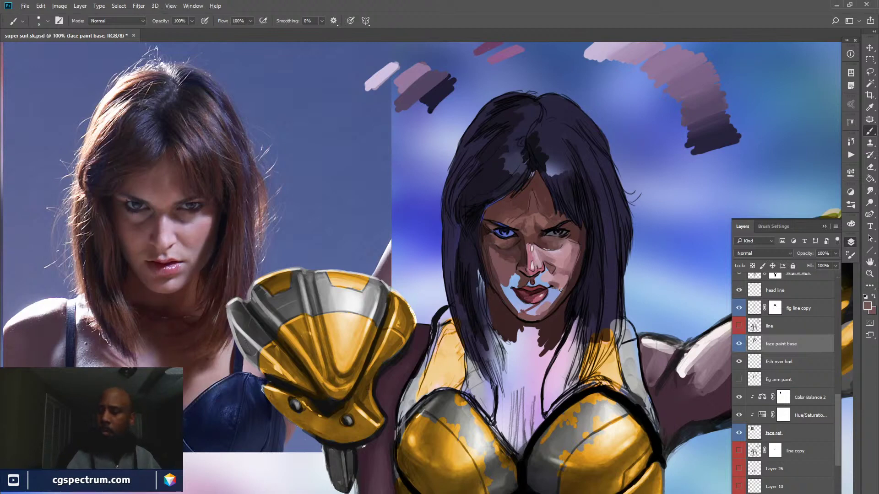
left_click(191, 273, "alt")
left_click_drag(544, 294, 555, 298)
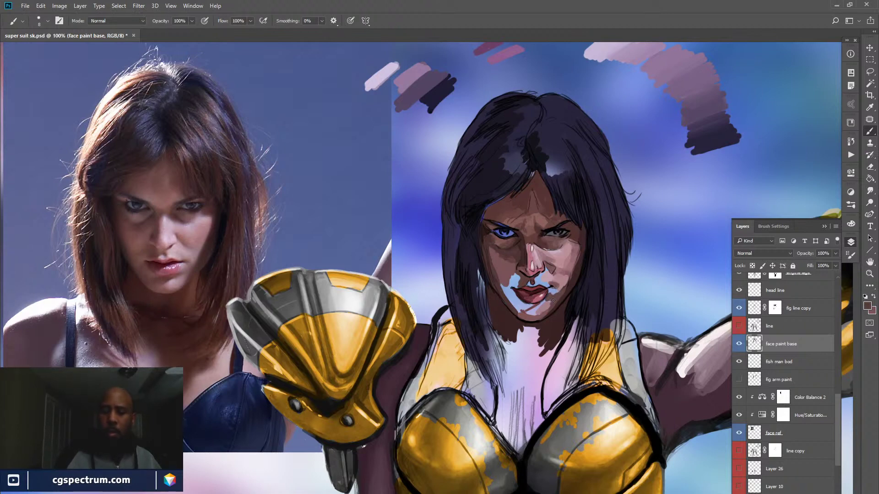
Set the brush opacity to 57% and blend light and dark skin tones sampled from the face around the chin and jaw
left_click(552, 301, "alt")
left_click(550, 302, "alt")
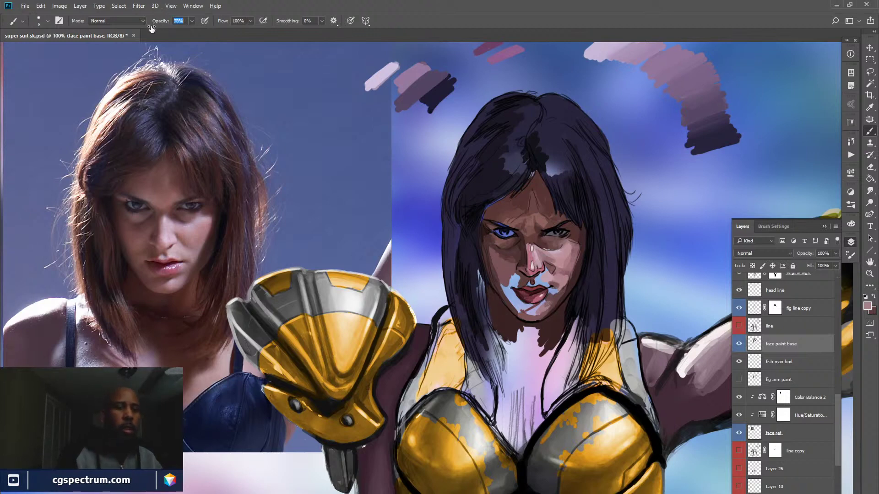
key("5")
key("7")
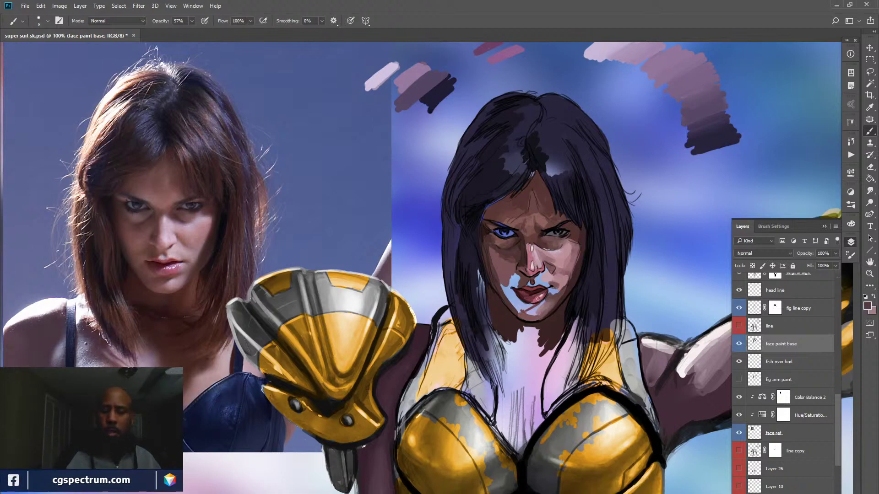
left_click(534, 312, "alt")
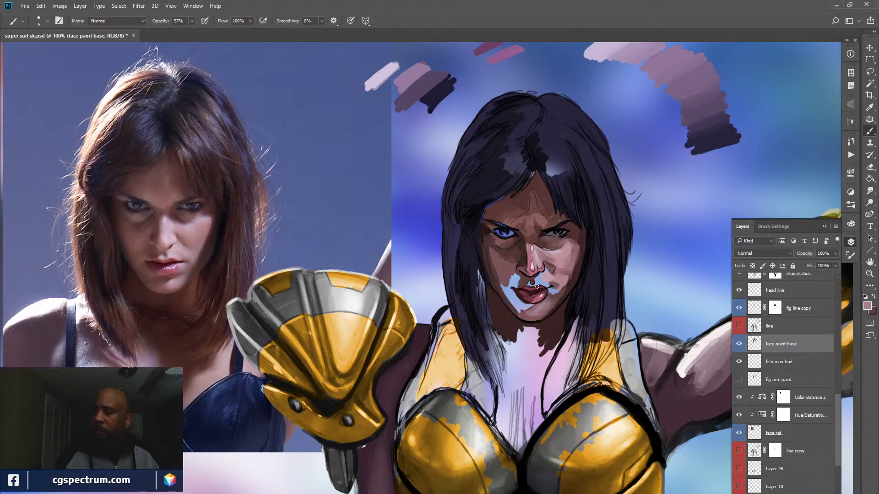
Paint sampled pink skin tones above the upper lip and on the lit cheek, returning the brush opacity to 100%
left_click(549, 275, "alt")
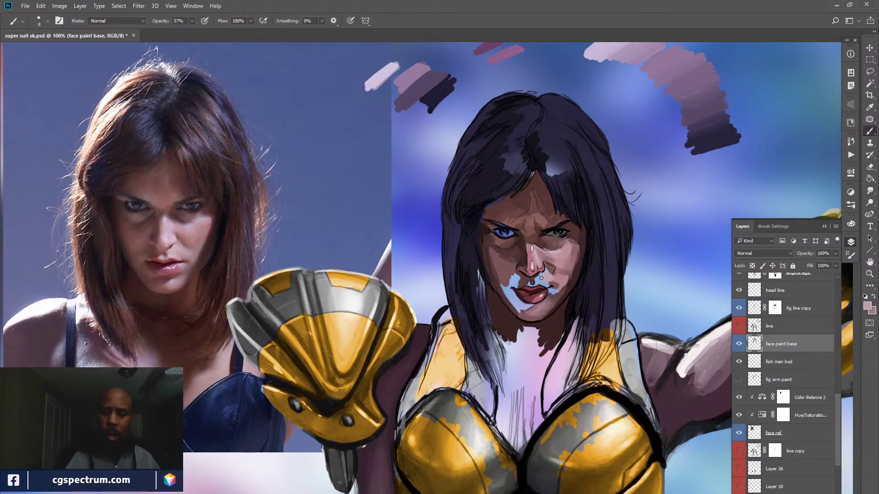
left_click_drag(158, 21, 194, 27)
key("x")
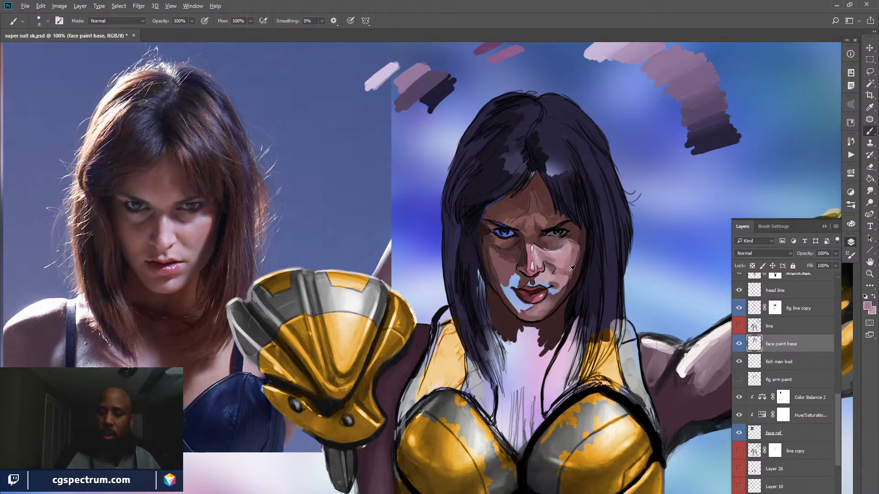
left_click(566, 271, "alt")
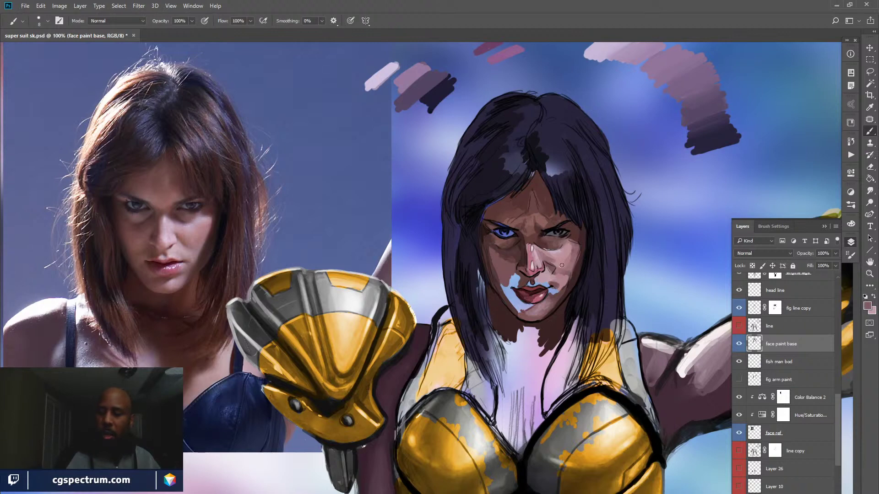
left_click(545, 284, "alt")
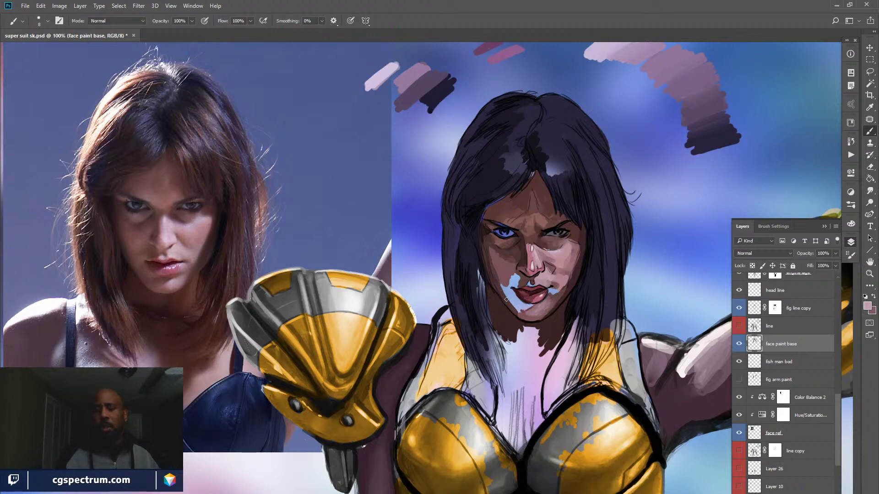
left_click(554, 267, "alt")
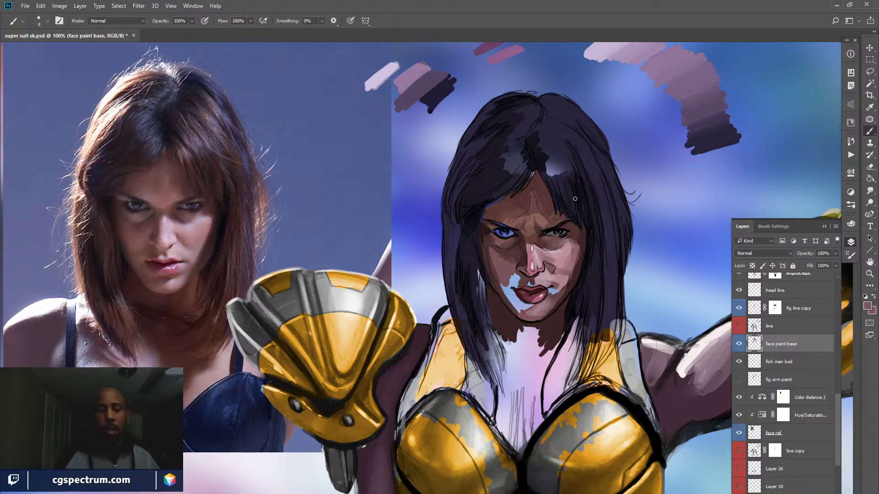
Cover the light blue patch between the nose, shadowed cheek and mouth with sampled pink and brown skin tones
left_click(533, 273, "alt")
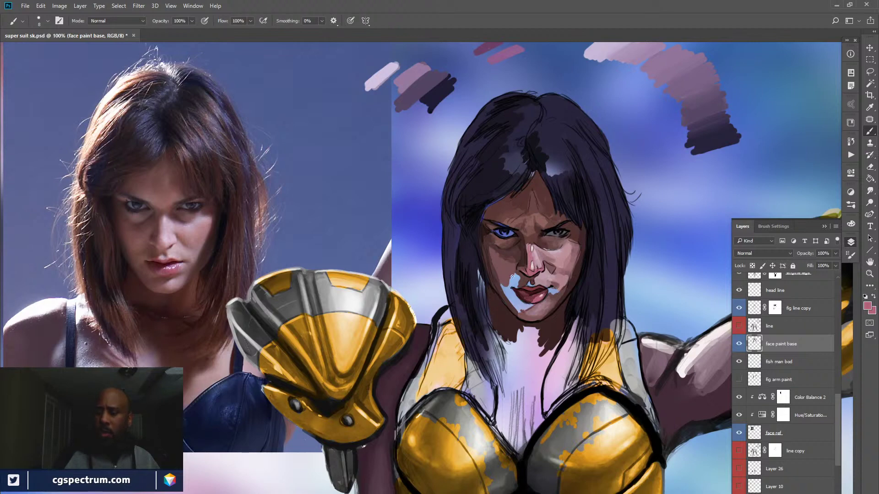
left_click(525, 280, "alt")
left_click(513, 279, "alt")
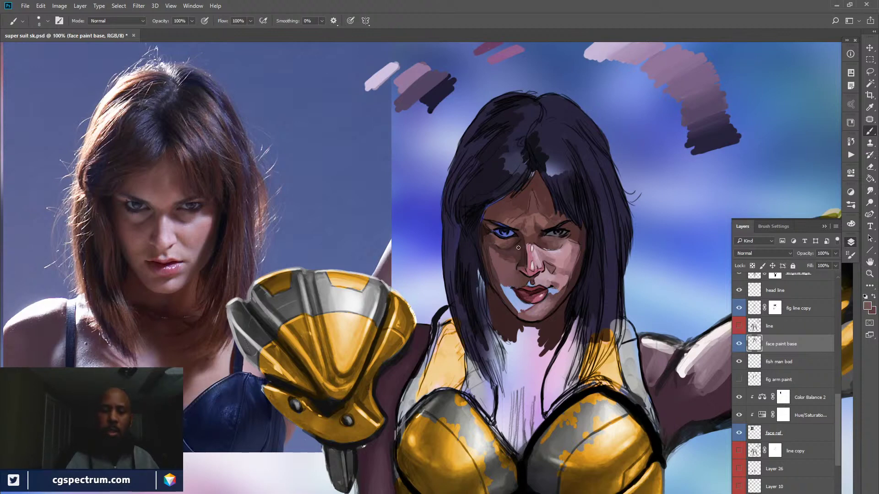
left_click(509, 258, "alt")
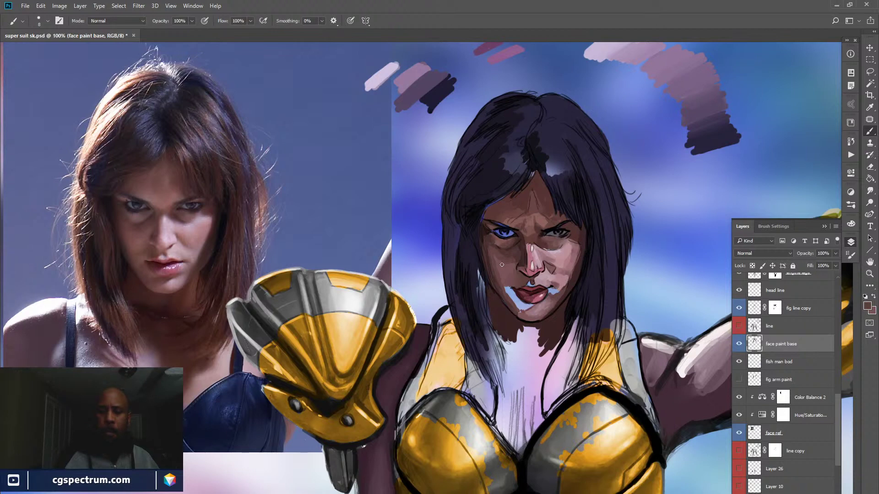
Repaint the bright blue eye with muted grey and dark tones sampled from the opposite eye and the facial shadows
left_click(506, 322, "alt")
key("x")
left_click(539, 243, "alt")
left_click(535, 244, "alt")
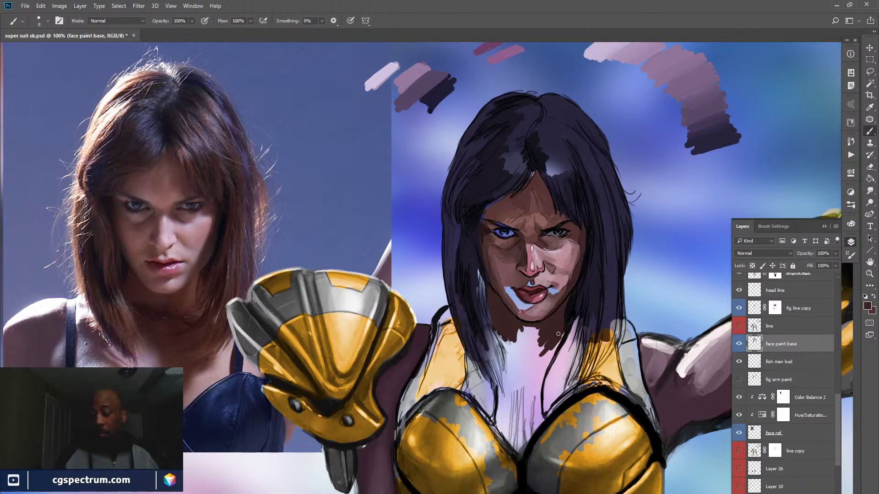
left_click(553, 236, "alt")
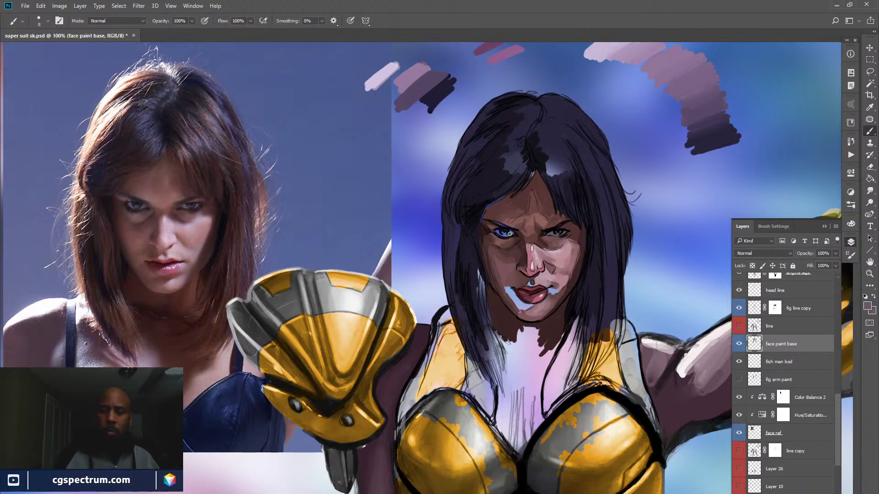
left_click_drag(510, 234, 501, 234)
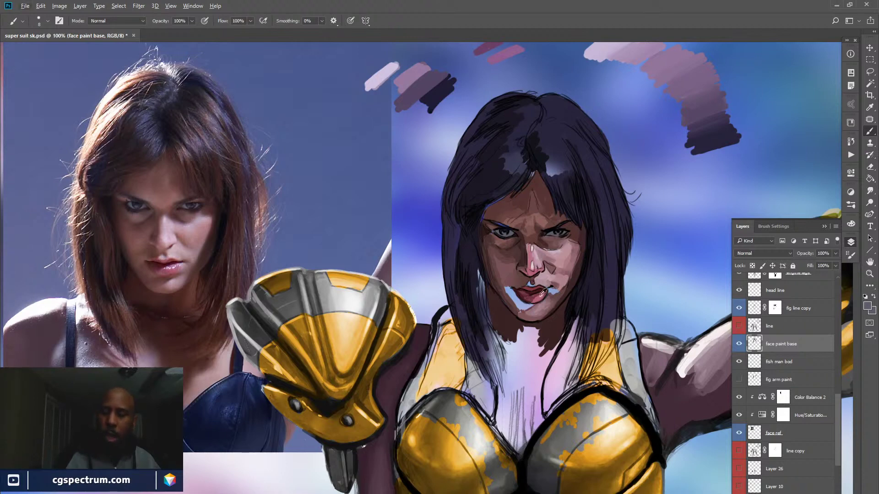
left_click(502, 306, "alt")
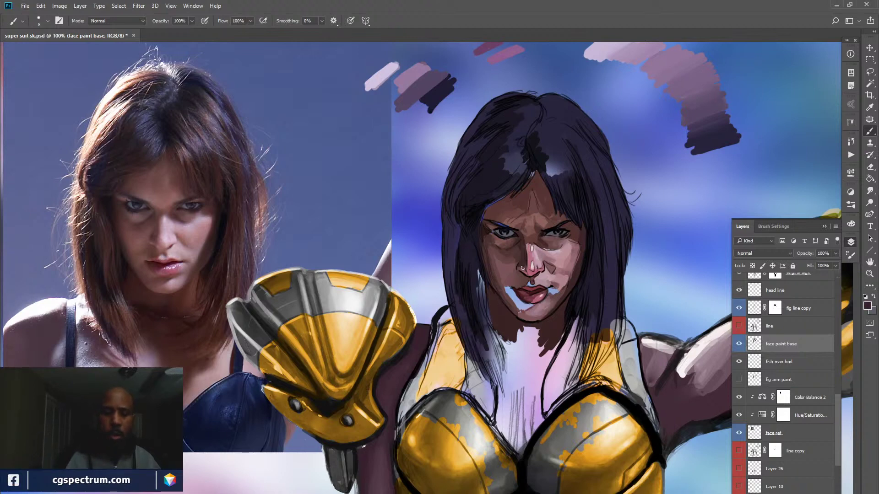
Cover the light blue gap between the nose and upper lip with sampled pink and dark brown tones, using a smaller brush
left_click(551, 271, "alt")
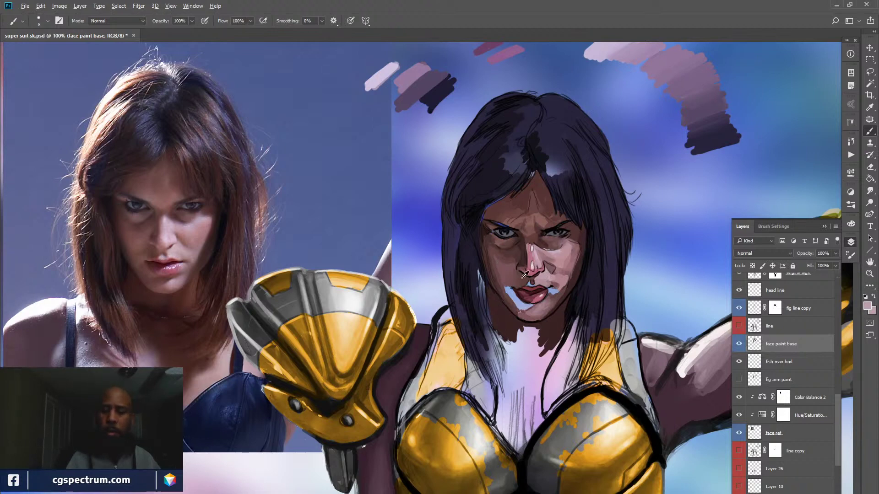
left_click(487, 230, "alt")
left_click(535, 235, "alt")
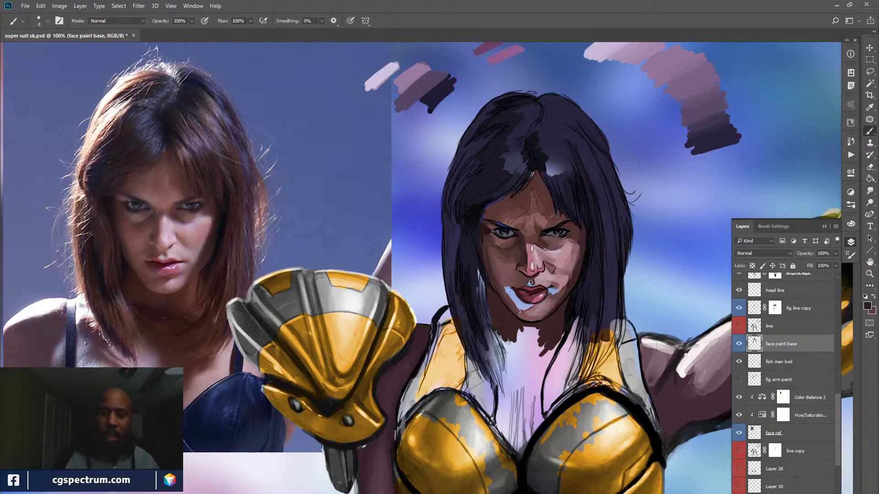
key("x")
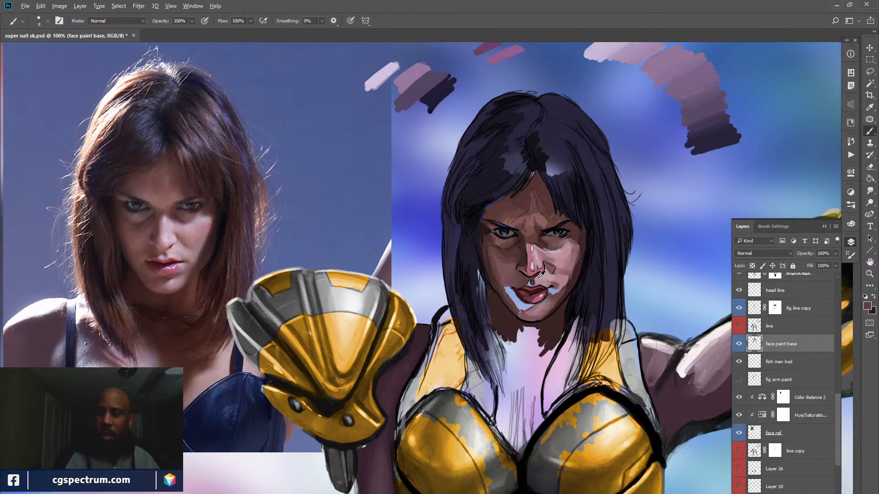
left_click(544, 276, "alt")
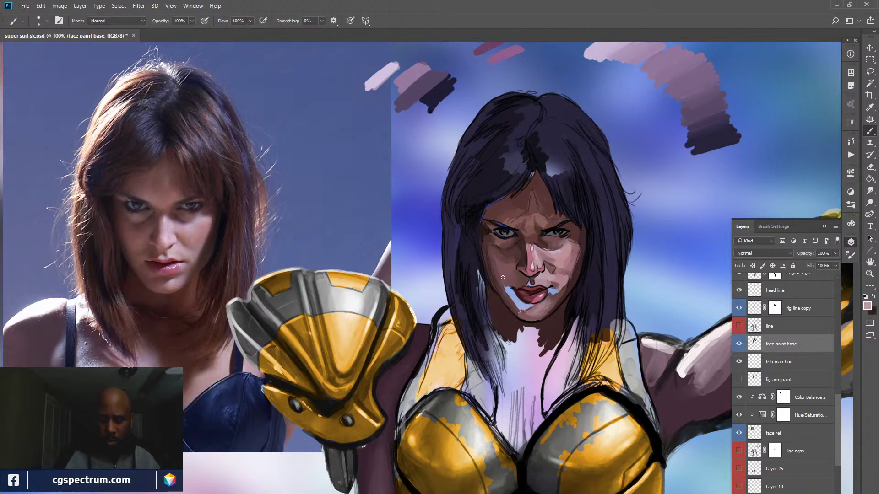
key("bracketleft")
key("bracketleft")
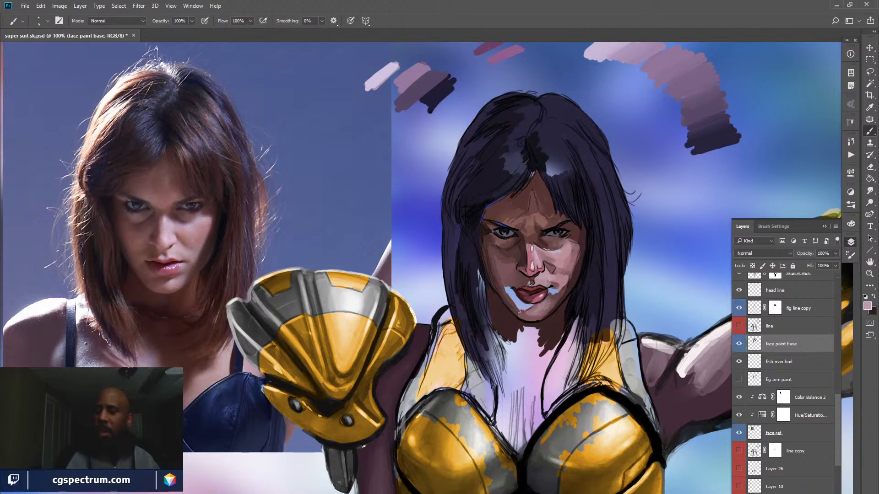
key("x")
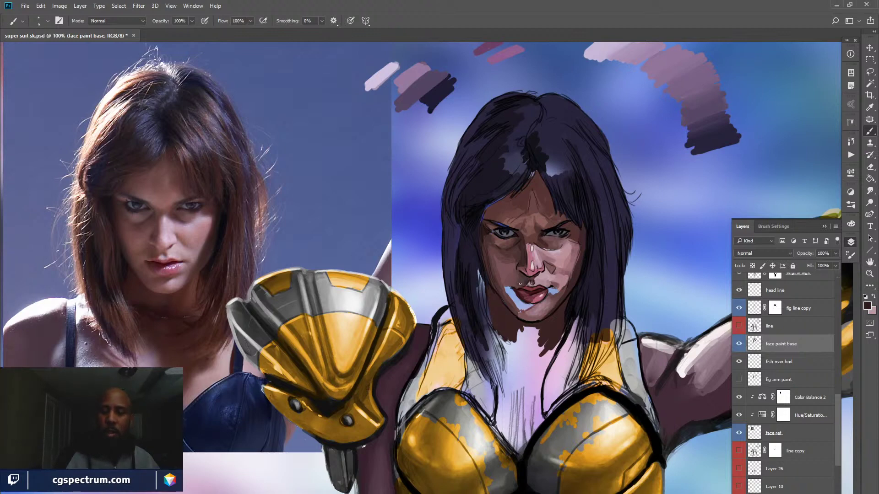
Paint the shadowed skin beside the nose and above the mouth corner with muted brown tones sampled from that area
key("x")
left_click(519, 275, "alt")
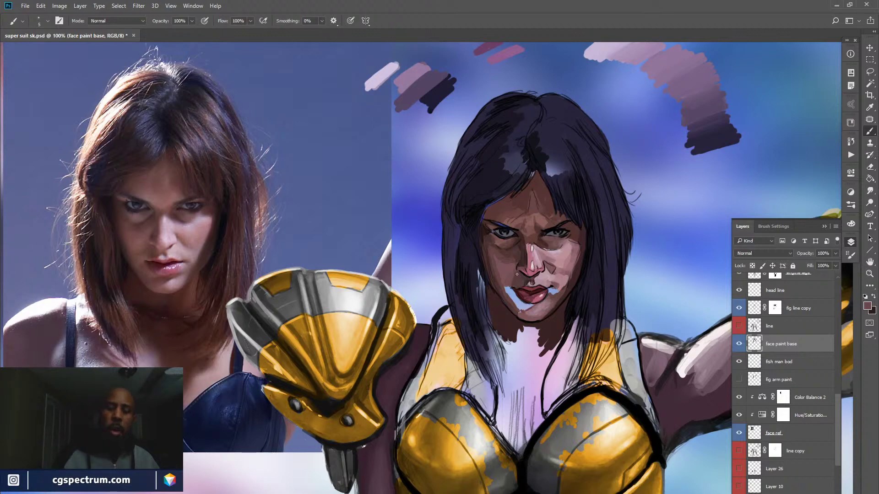
left_click(519, 277, "alt")
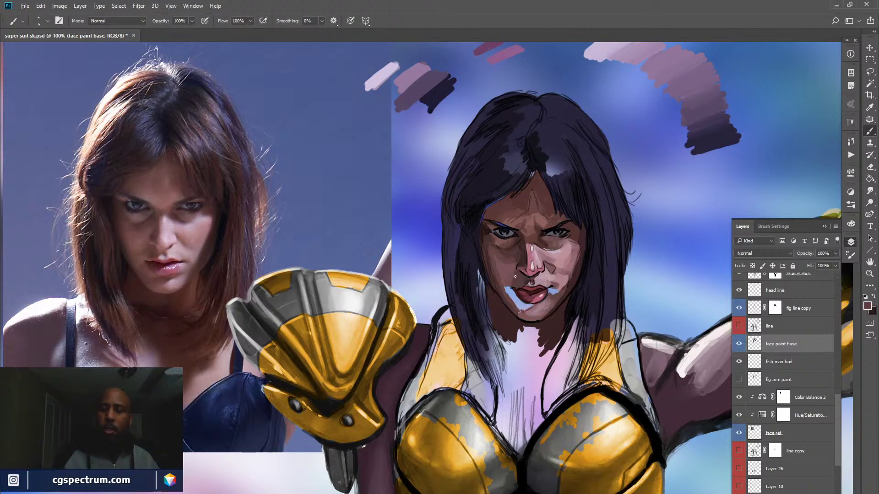
left_click(515, 276, "alt")
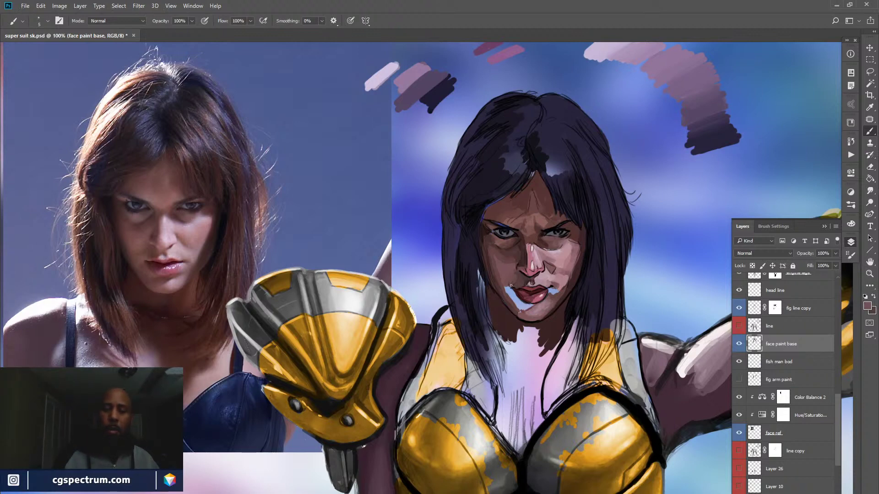
left_click(516, 277, "alt")
left_click(513, 276, "alt")
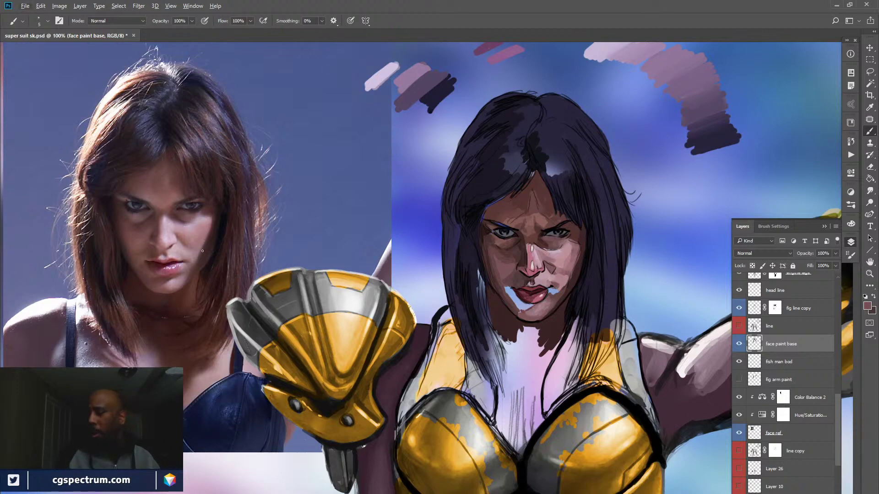
Refine the skin above the upper lip with pink tones sampled from the photo reference and the painted cheeks
left_click(174, 247, "alt")
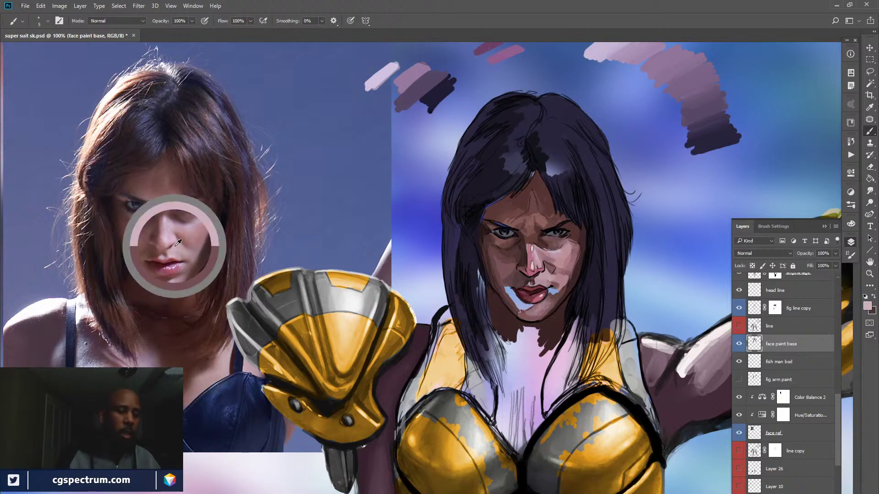
left_click(543, 277, "alt")
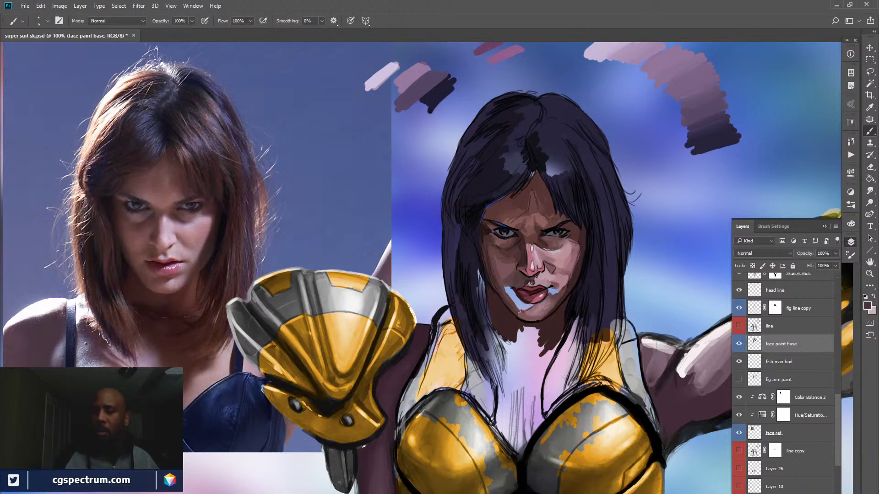
left_click(543, 277, "alt")
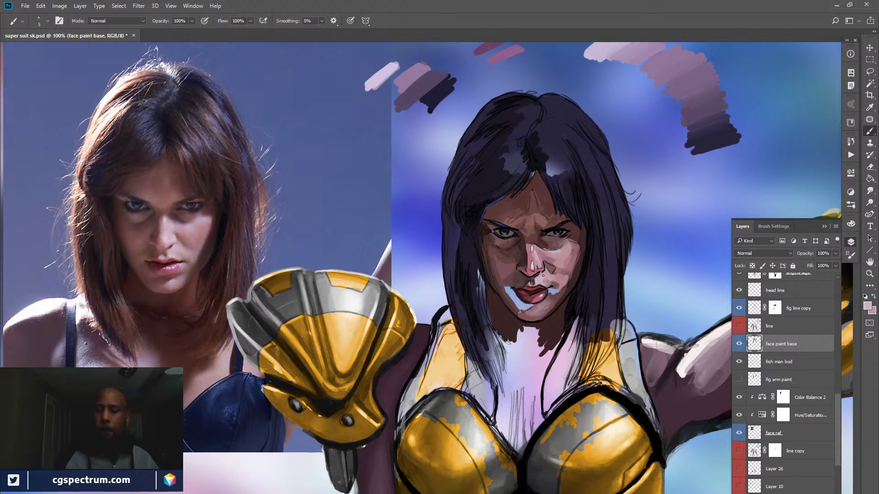
left_click(567, 261, "alt")
left_click(506, 270, "alt")
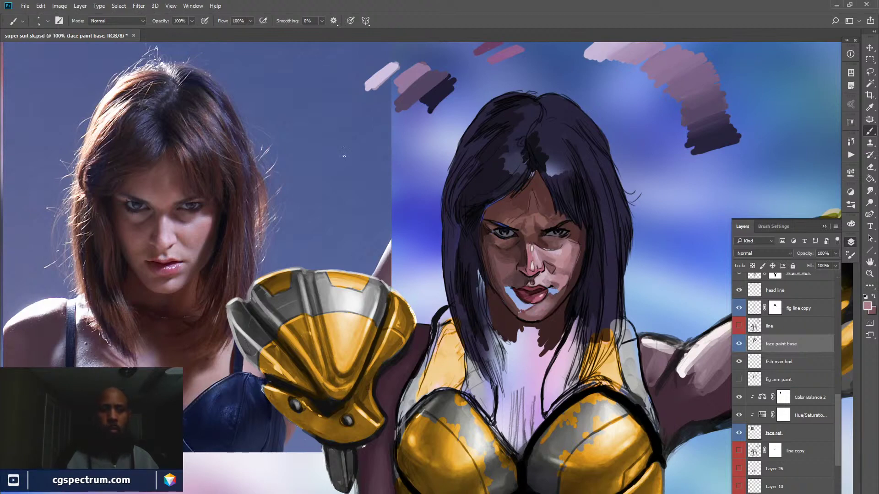
Set the brush opacity to 57% and blend sampled brown tones along the outer edge of the lit cheek beside the eye
left_click_drag(163, 22, 153, 24)
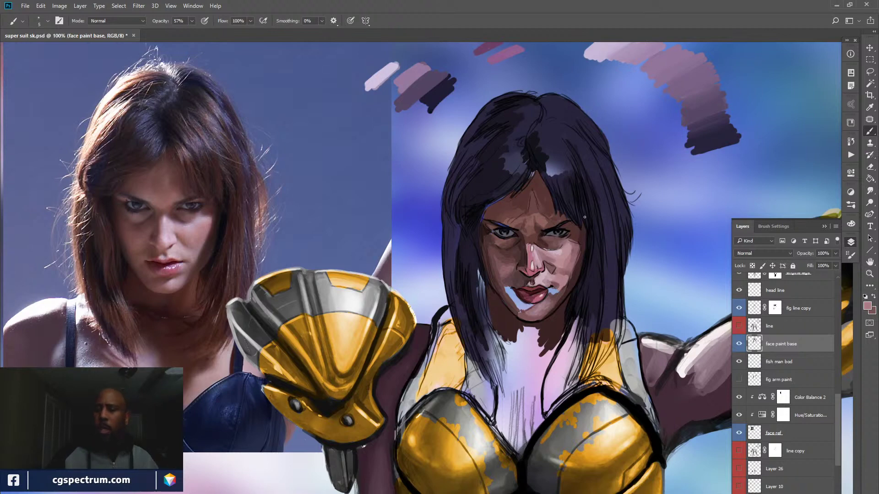
left_click(581, 257, "alt")
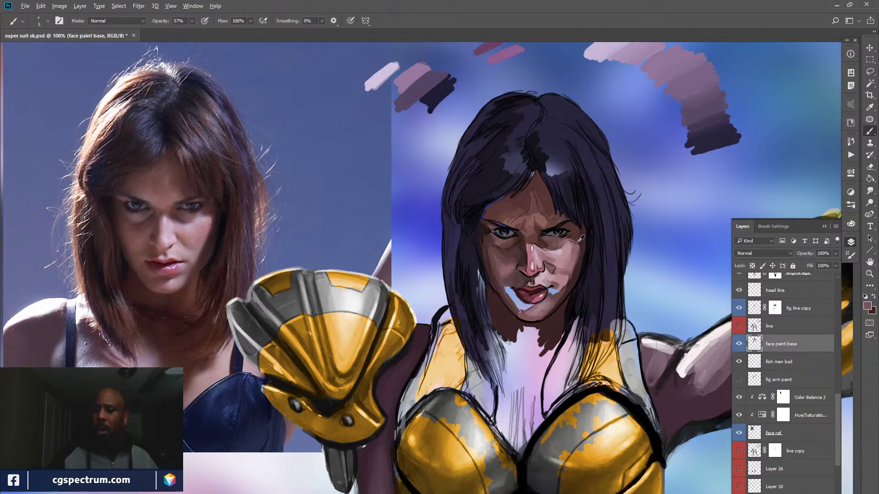
left_click(575, 236, "alt")
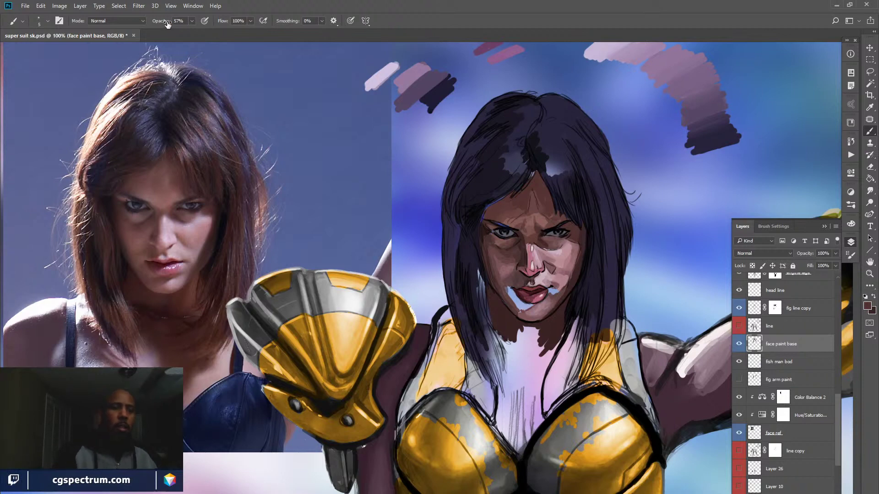
Restore the brush opacity to 100% and cover the light blue patch around the shadowed mouth corner and lower lip with sampled browns
left_click_drag(168, 24, 246, 40)
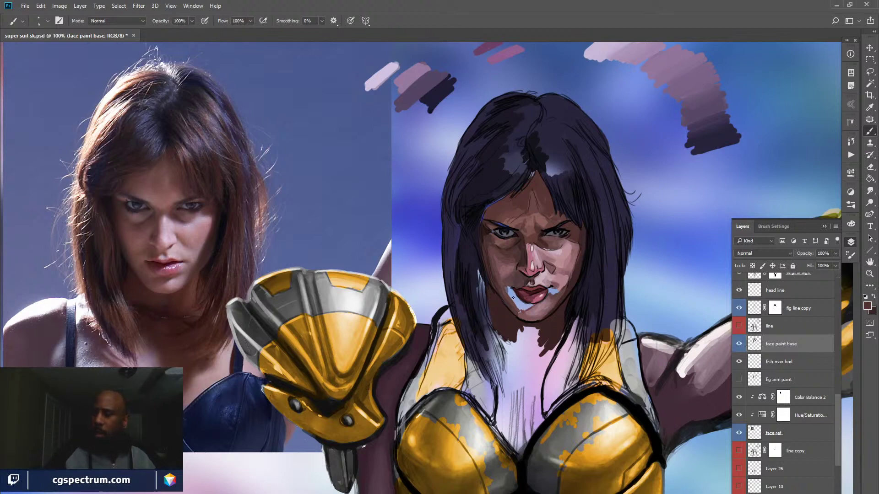
left_click(508, 273, "alt")
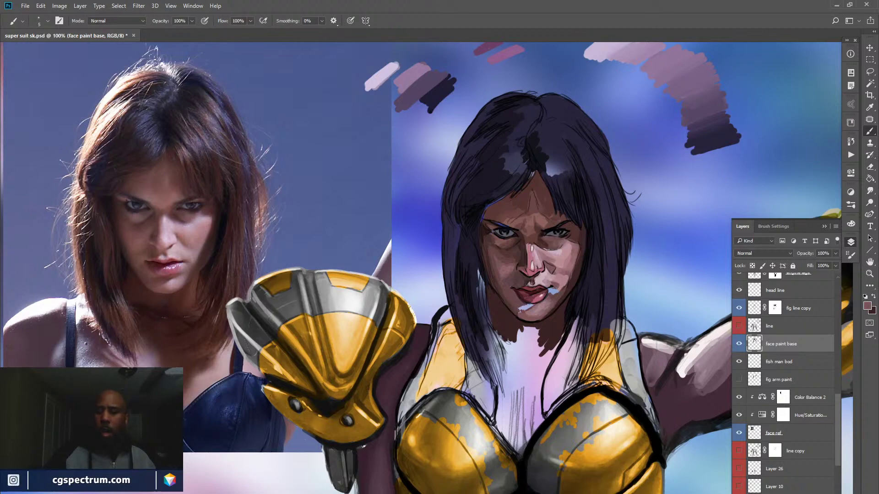
left_click(525, 241, "alt")
mouse_move(529, 305)
left_mouse_down()
mouse_move(521, 310)
mouse_move(531, 306)
left_mouse_up()
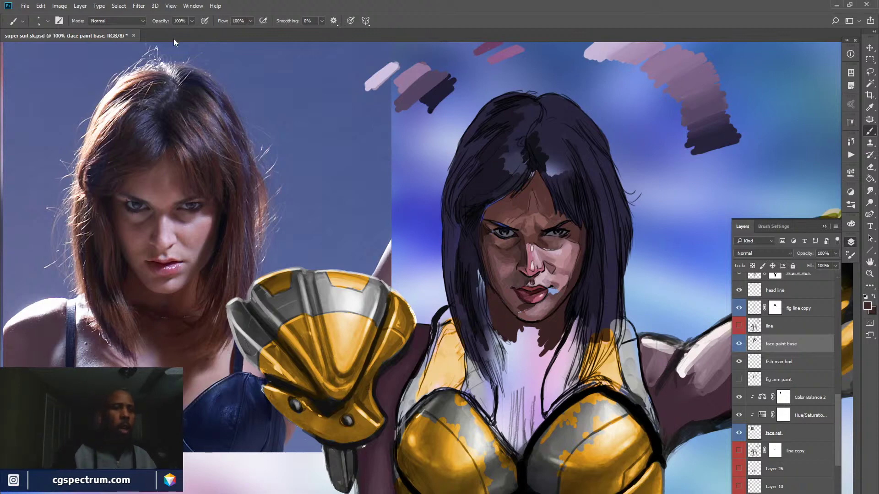
Set the brush opacity to 56% and blend sampled brown and pink skin tones around the chin and mouth
left_click_drag(161, 21, 140, 31)
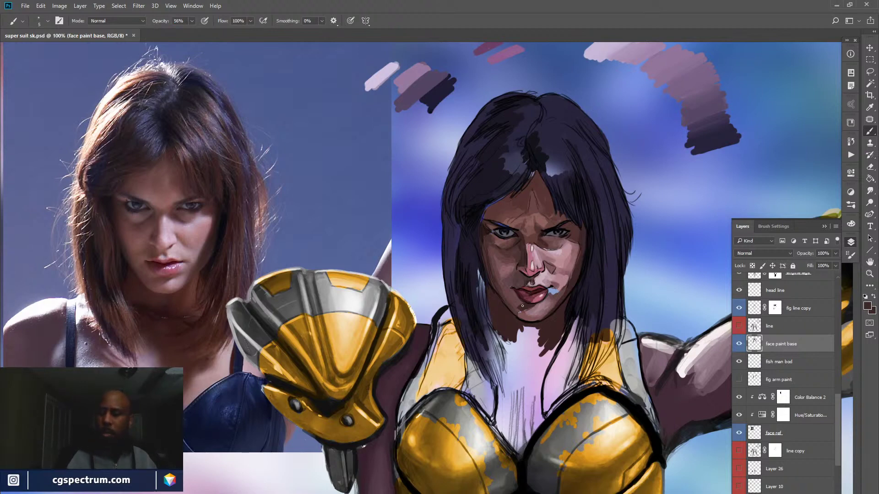
left_click(513, 292, "alt")
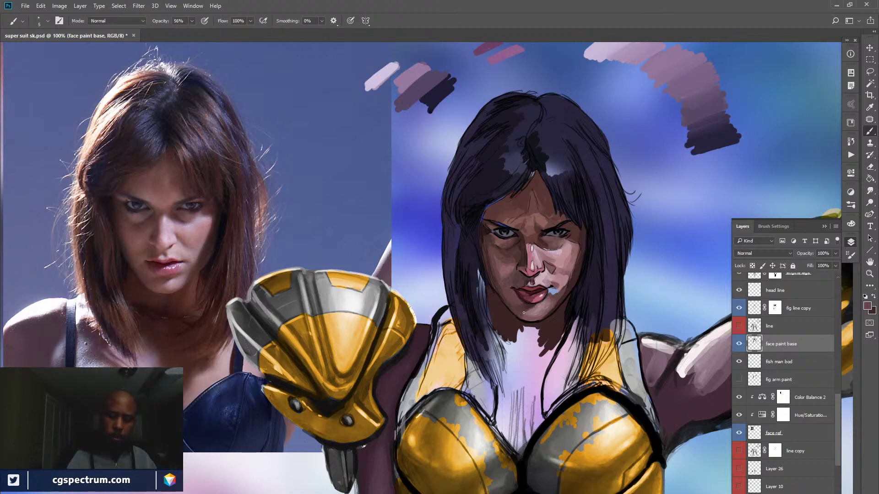
left_click(546, 300, "alt")
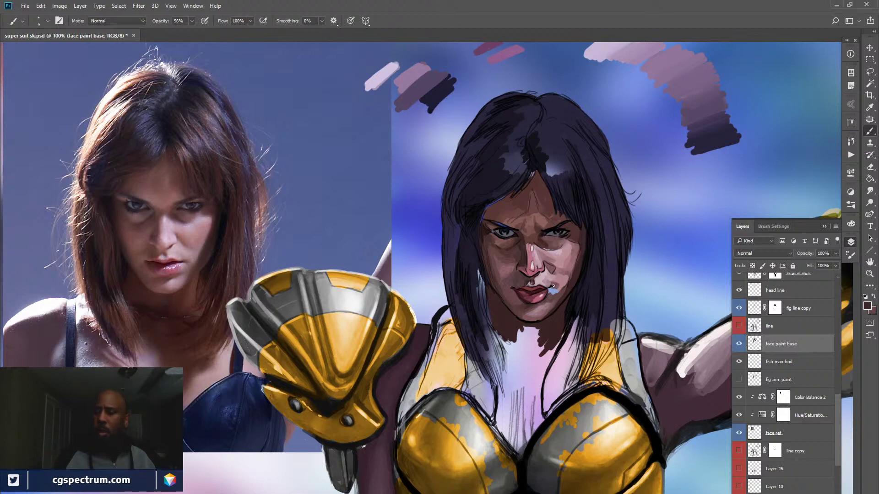
left_click(558, 276, "alt")
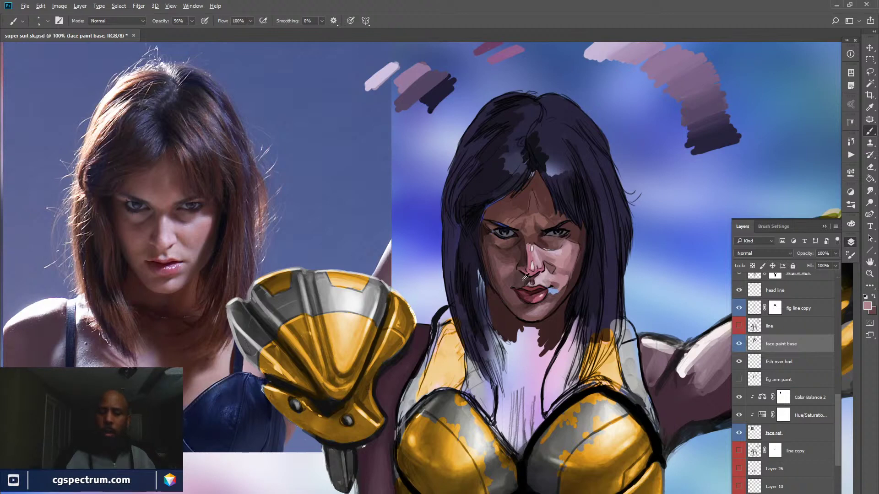
left_click(557, 279, "alt")
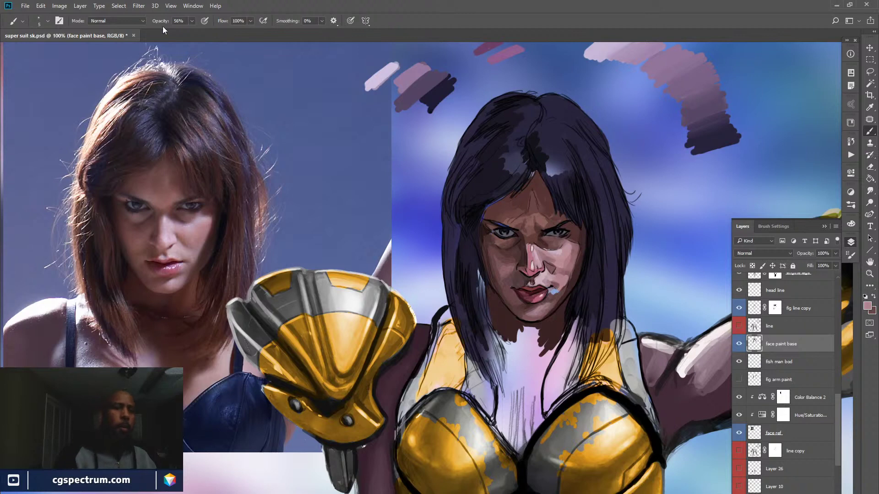
Return the brush opacity to 100% and cover the light blue patch at the lit mouth corner with sampled pink and brown tones
left_click_drag(162, 21, 248, 24)
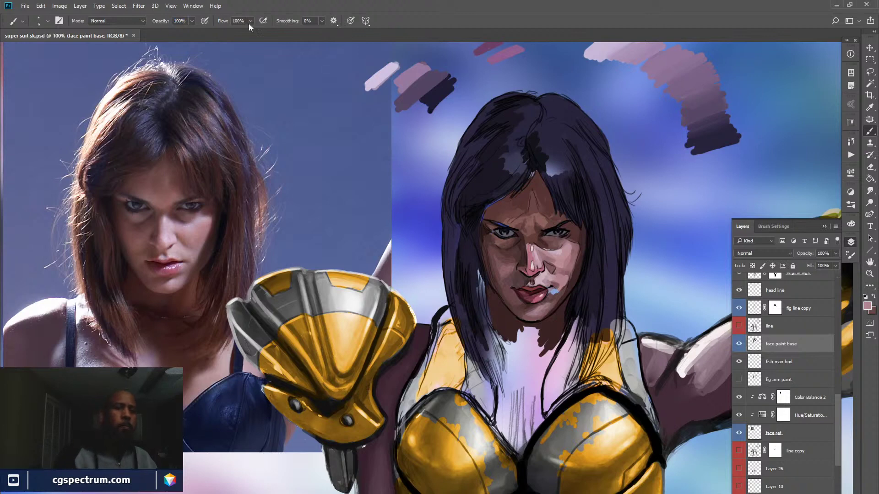
left_click(555, 294, "alt")
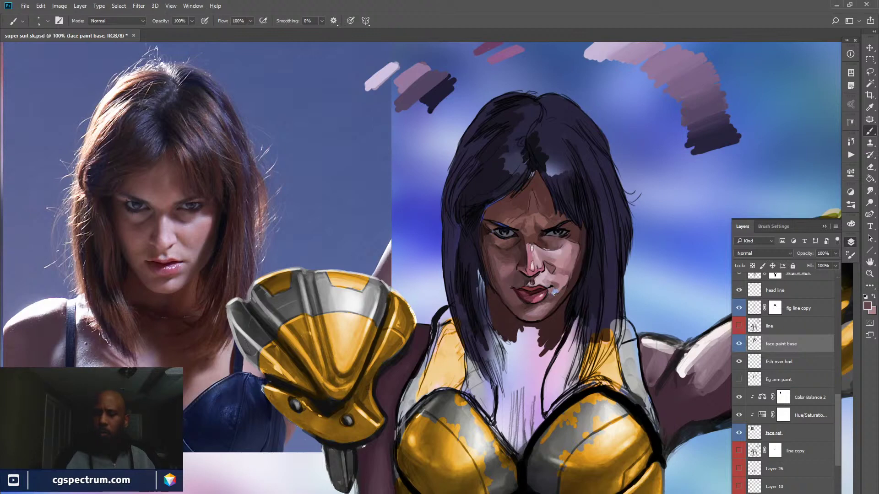
left_click(557, 295, "alt")
left_click(556, 294, "alt")
left_click(553, 289, "alt")
left_click(563, 284, "alt")
left_click(566, 277, "alt")
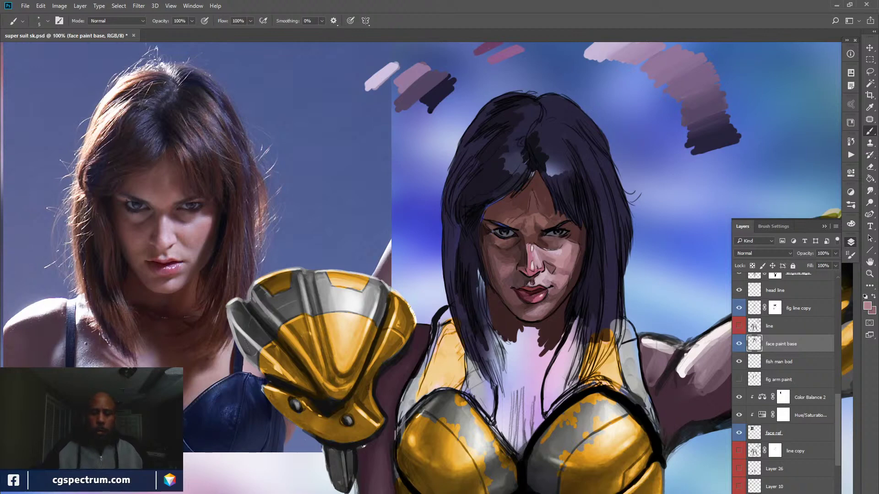
Fill the neck and central chest with dark brown sampled from under the jaw, using a much larger brush
left_click(558, 325, "alt")
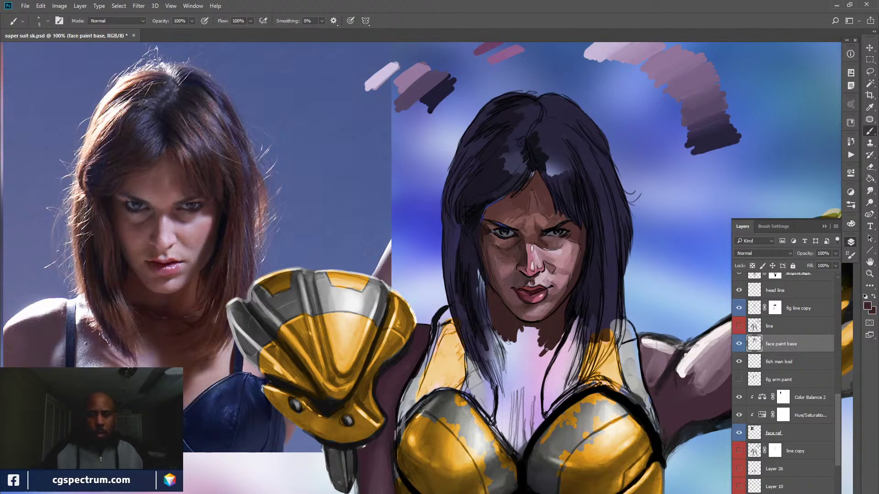
key("bracketright")
key("bracketright")
key("bracketright")
key("bracketright")
key("bracketright")
key("bracketright")
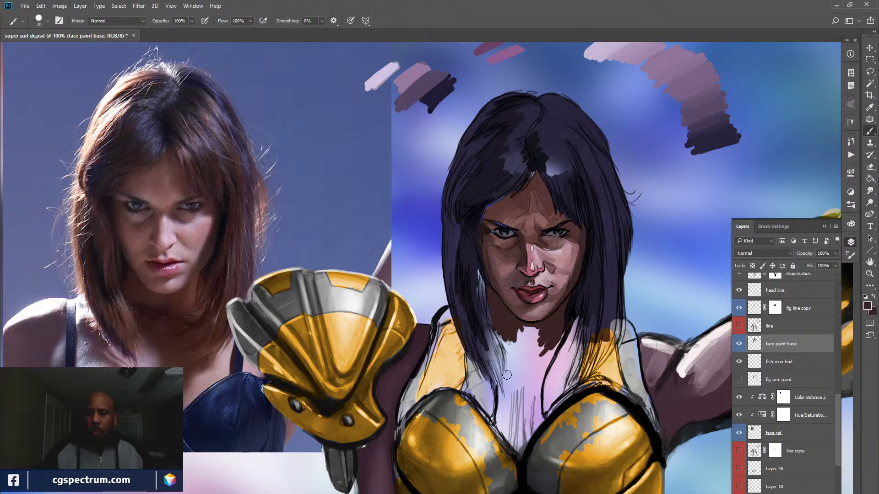
mouse_move(561, 332)
left_mouse_down()
mouse_move(532, 397)
mouse_move(552, 347)
mouse_move(534, 371)
mouse_move(538, 356)
mouse_move(540, 419)
mouse_move(520, 444)
mouse_move(531, 414)
mouse_move(530, 379)
mouse_move(518, 438)
mouse_move(524, 381)
mouse_move(521, 449)
mouse_move(517, 385)
mouse_move(515, 443)
mouse_move(495, 426)
mouse_move(514, 443)
mouse_move(500, 418)
mouse_move(508, 344)
mouse_move(501, 336)
mouse_move(513, 396)
mouse_move(514, 332)
mouse_move(515, 363)
mouse_move(519, 333)
mouse_move(523, 350)
mouse_move(534, 327)
mouse_move(524, 373)
left_mouse_up()
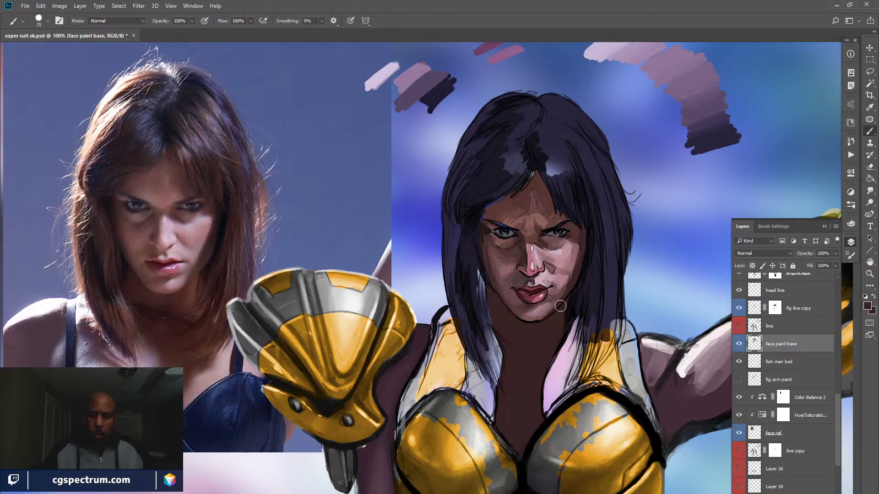
Blend sampled skin tones along the chin, jaw and lit cheek with a smaller brush at 55% opacity, comparing with the face paint base hidden
left_click(541, 318, "alt")
key("bracketleft")
key("bracketleft")
key("bracketleft")
key("bracketleft")
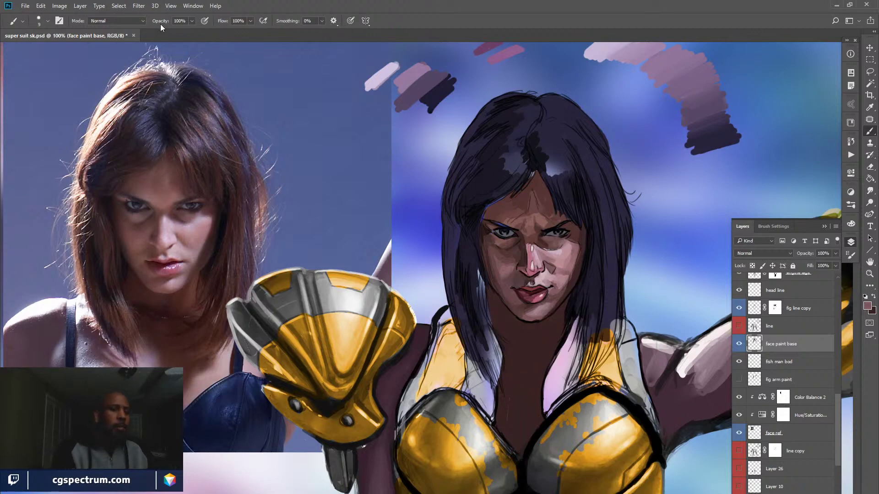
left_click_drag(160, 24, 141, 26)
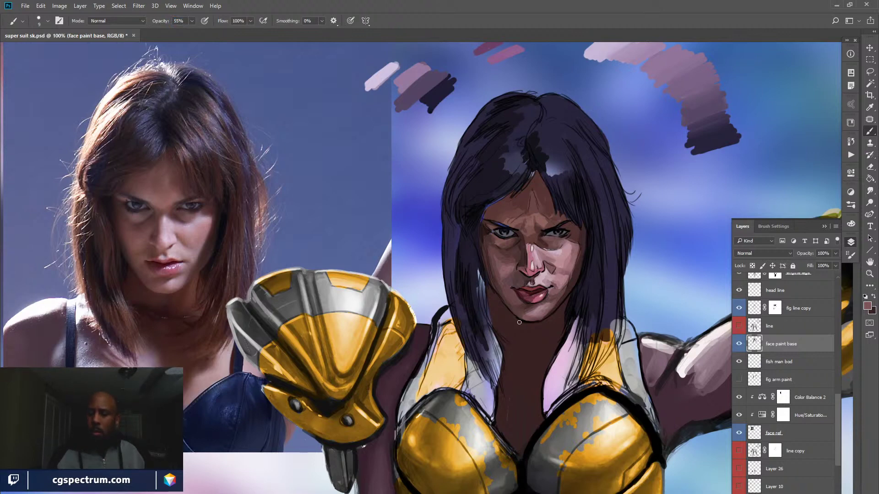
left_click(563, 298, "alt")
left_click(557, 303, "alt")
left_click(573, 260, "alt")
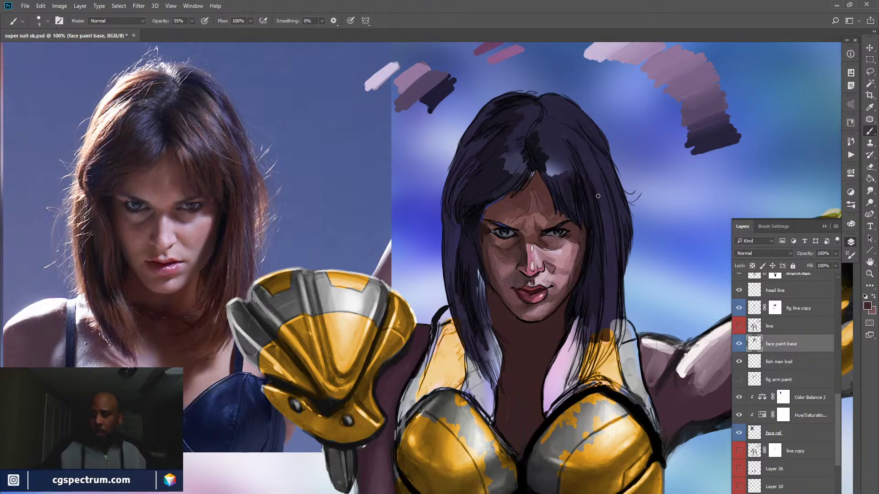
left_click(739, 344)
left_click(739, 343)
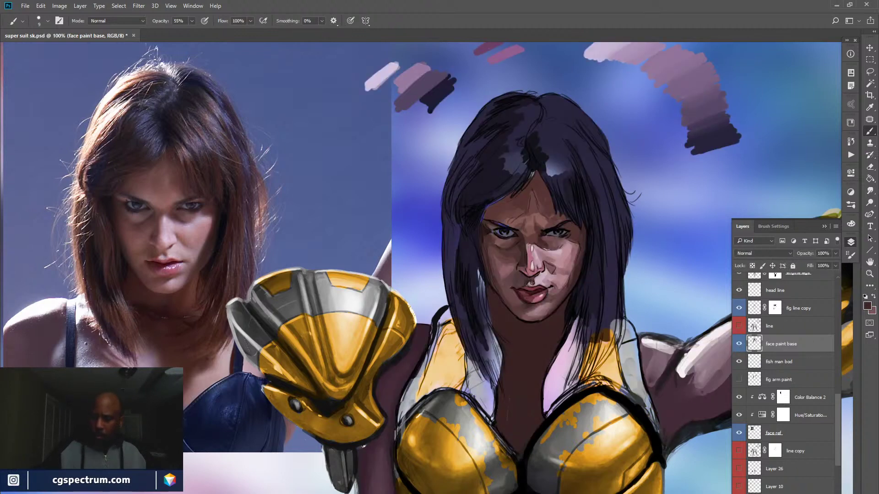
Create a new layer above face paint base, sample blue from the background and set the brush opacity to 13%
key("ctrl+shift+alt+n")
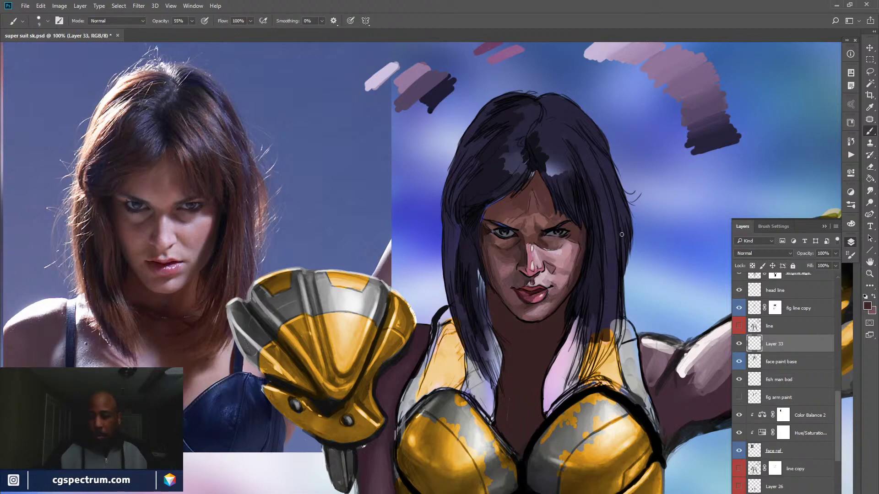
left_click(689, 228, "alt")
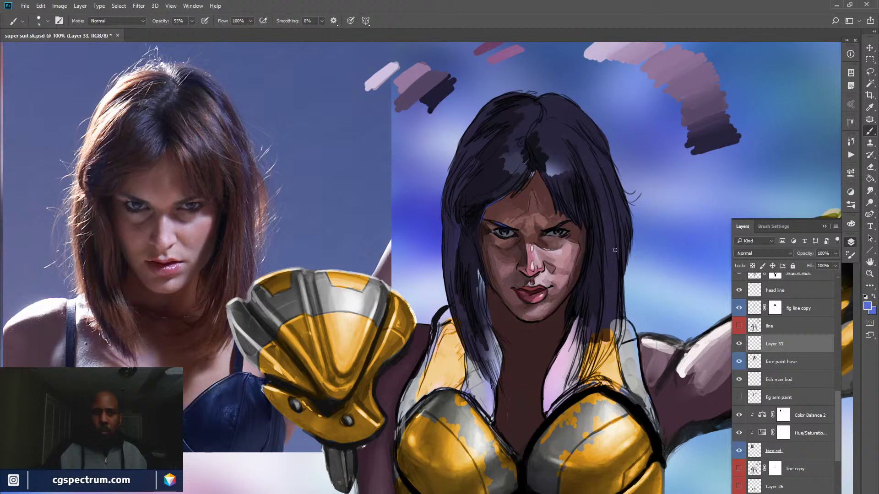
left_click_drag(161, 22, 141, 36)
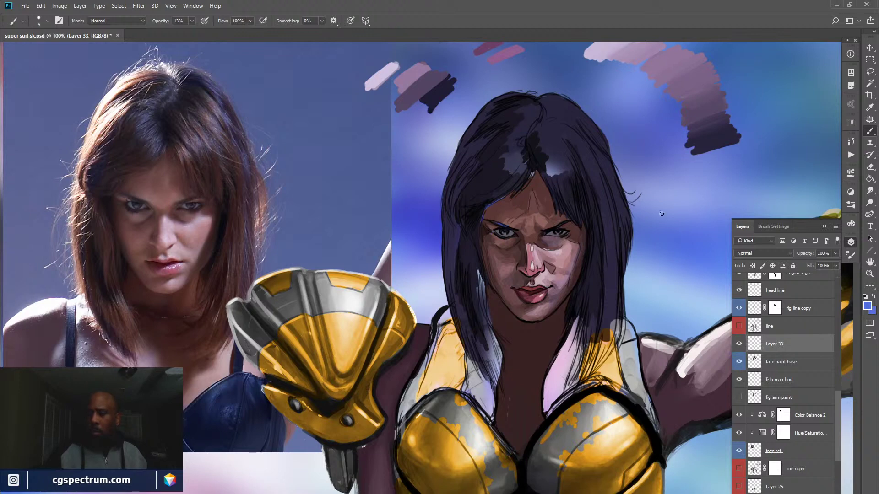
left_click(411, 205, "alt")
left_click(543, 239, "alt")
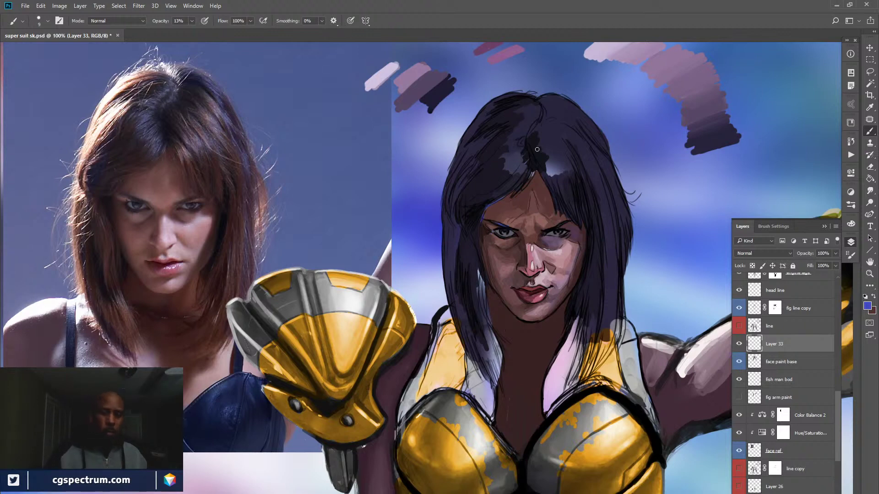
Darken the sampled blue foreground colour to deep blue #323895
key("x")
key("x")
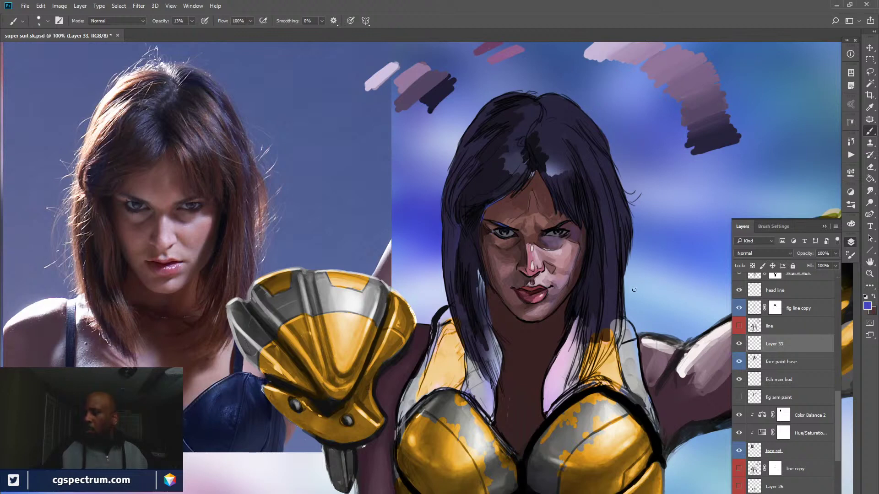
left_click(866, 306)
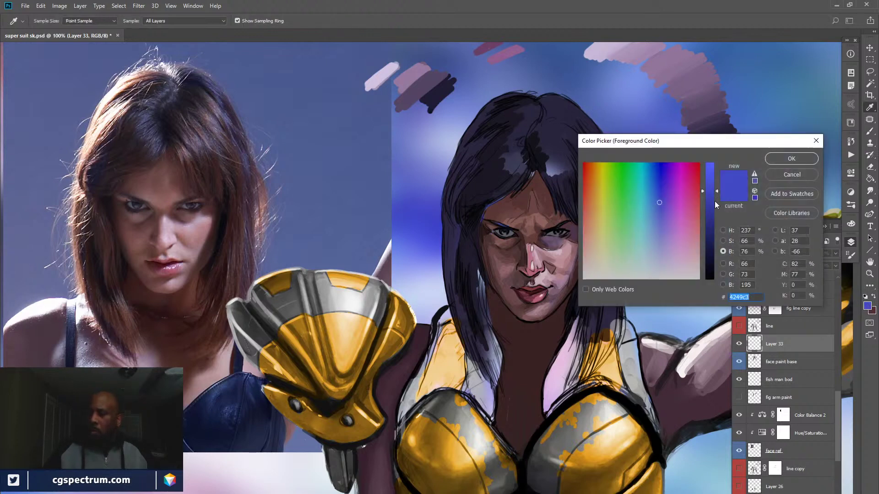
left_click_drag(716, 205, 716, 209)
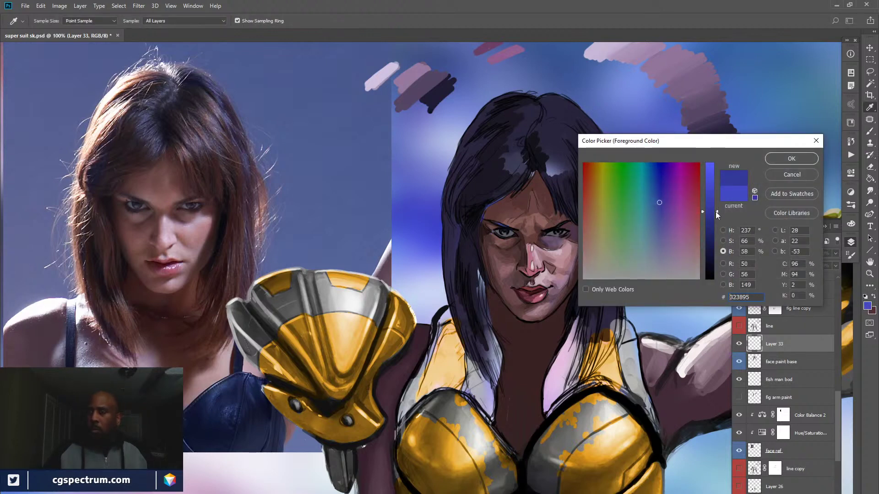
left_click(784, 161)
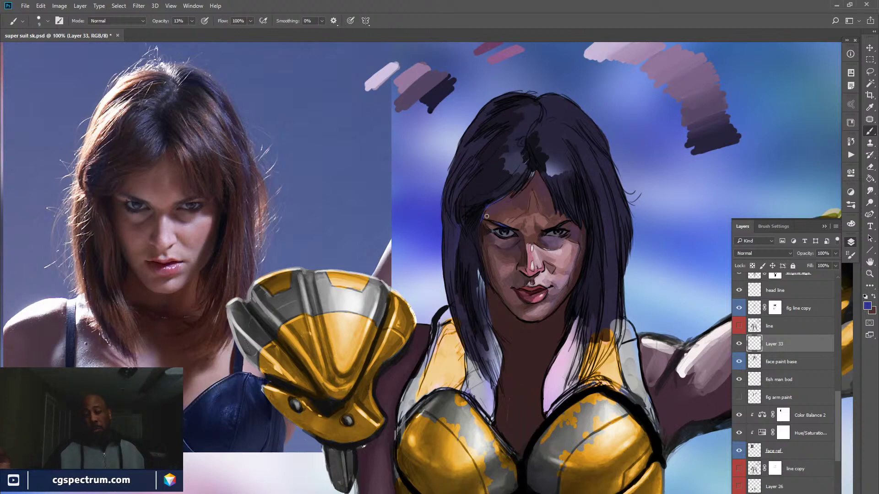
Glaze translucent deep blue over the shadowed temple and around the eyes, with the side panels hidden
key("ctrl+minus")
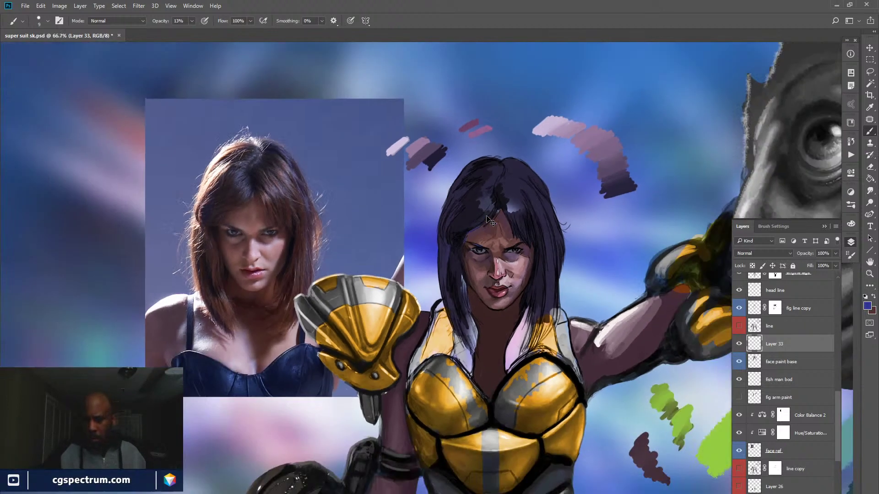
key("ctrl+minus")
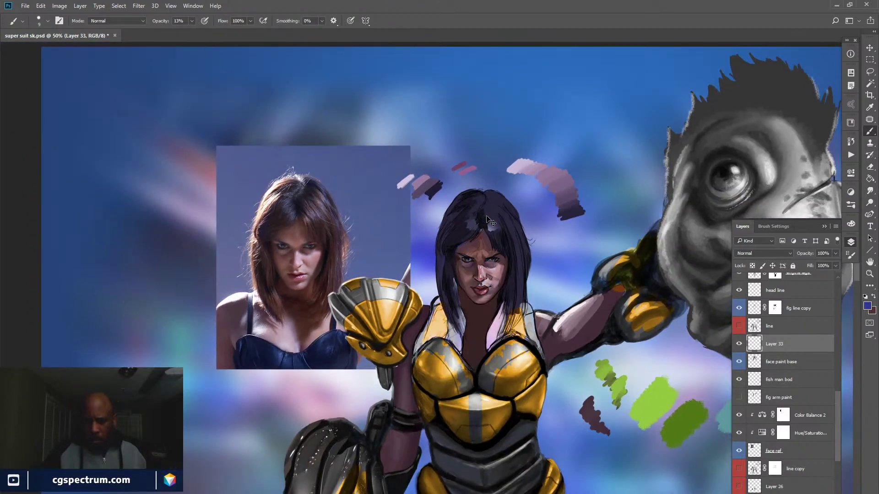
key("ctrl+plus")
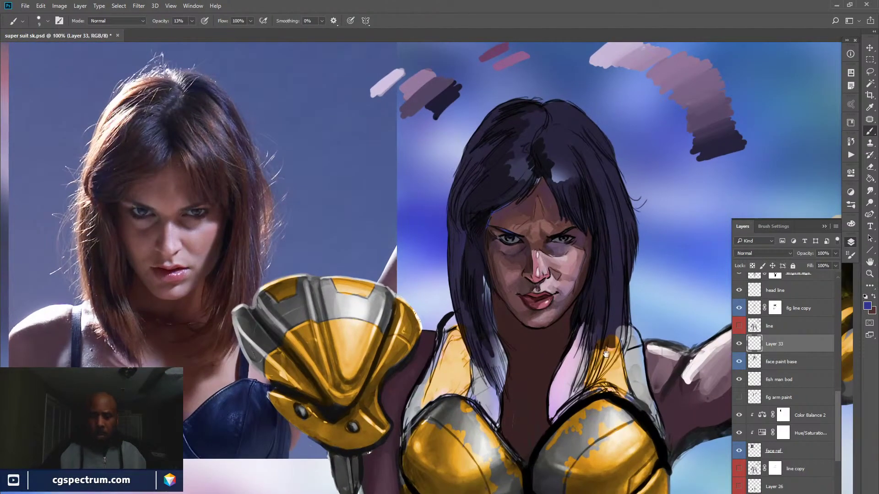
left_click_drag(600, 352, 583, 338)
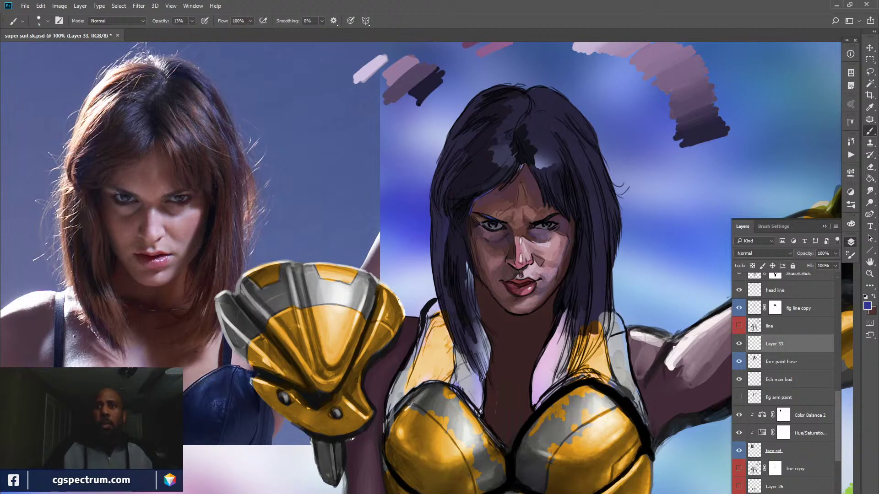
key("shift+Tab")
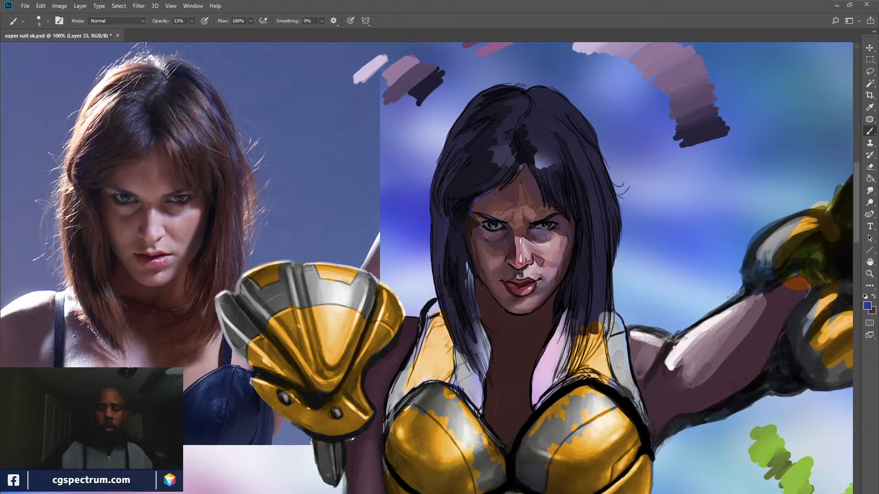
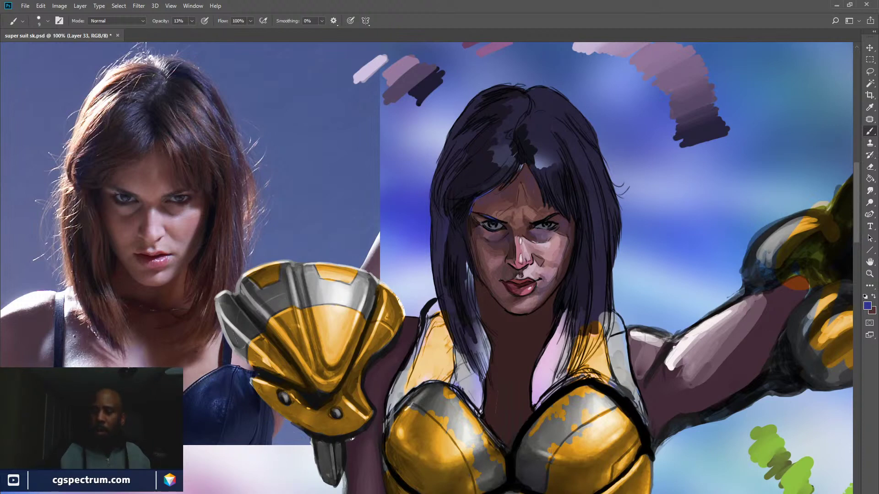
Undo and restore the latest changes to compare the face with and without its line art
key("ctrl+z")
key("ctrl+z")
key("ctrl+z")
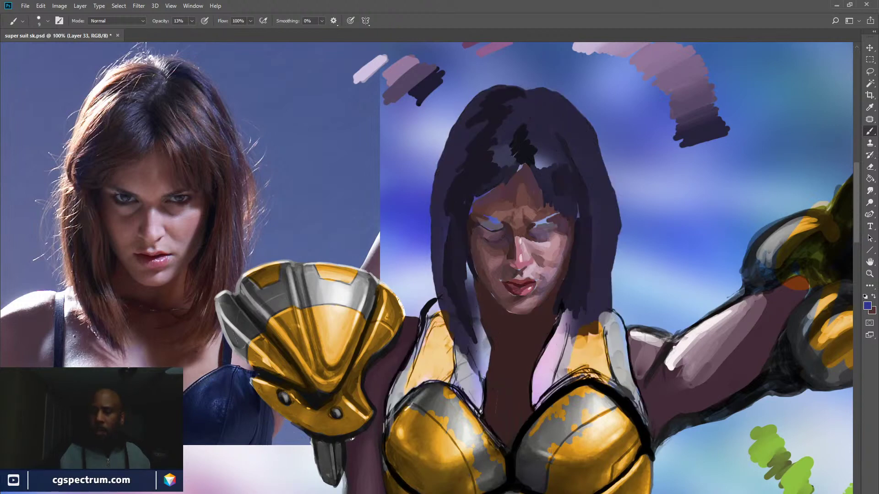
key("ctrl+z")
key("ctrl+z")
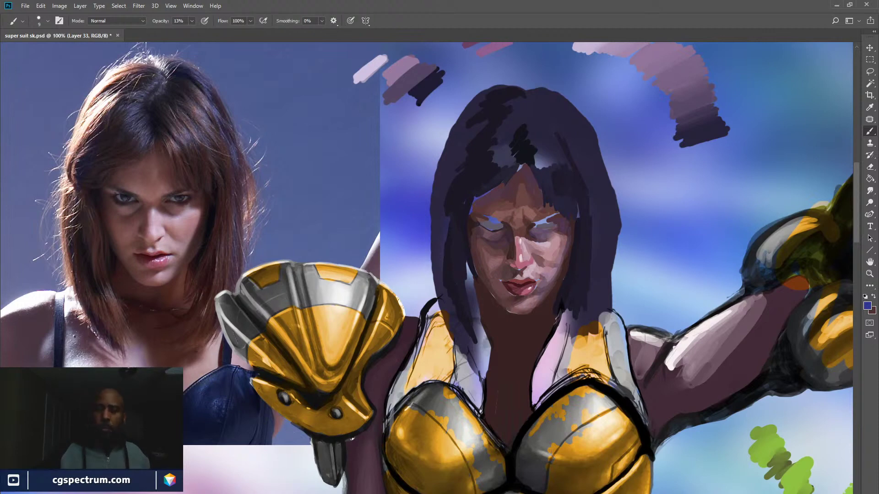
key("ctrl+z")
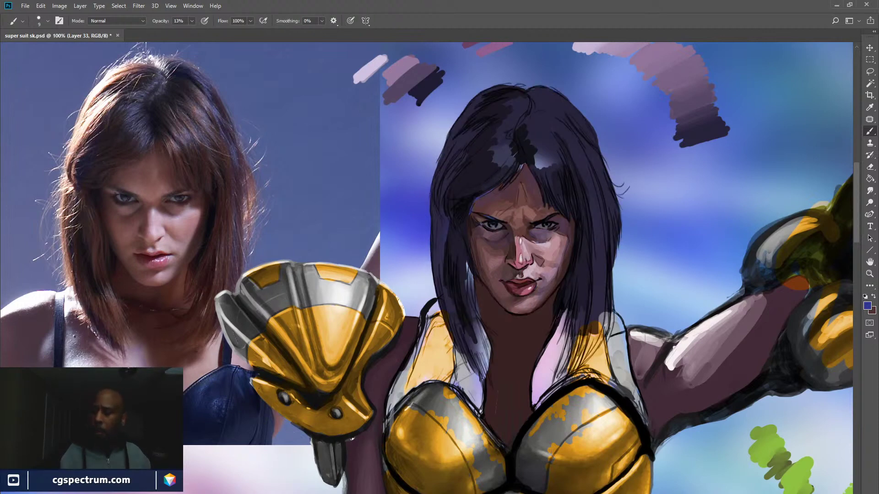
Merge the blue glaze layer and an added blank layer down into the paint layer
key("ctrl+e")
key("ctrl+shift+alt+n")
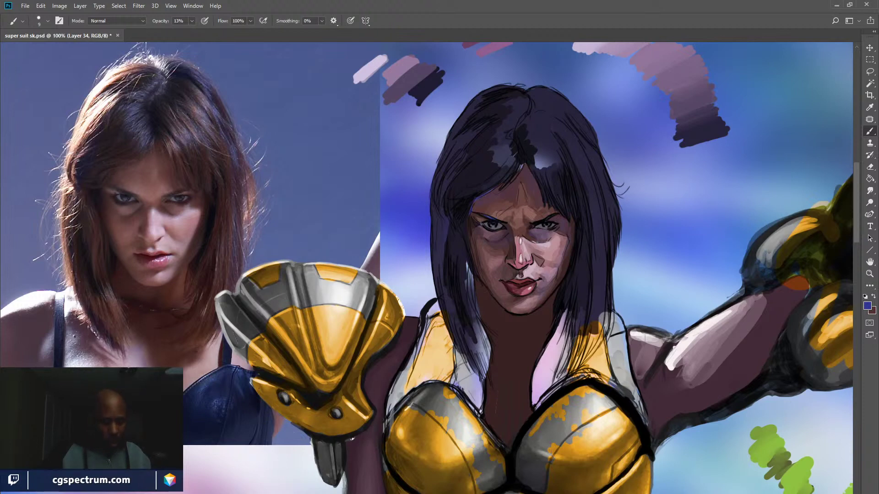
key("ctrl+e")
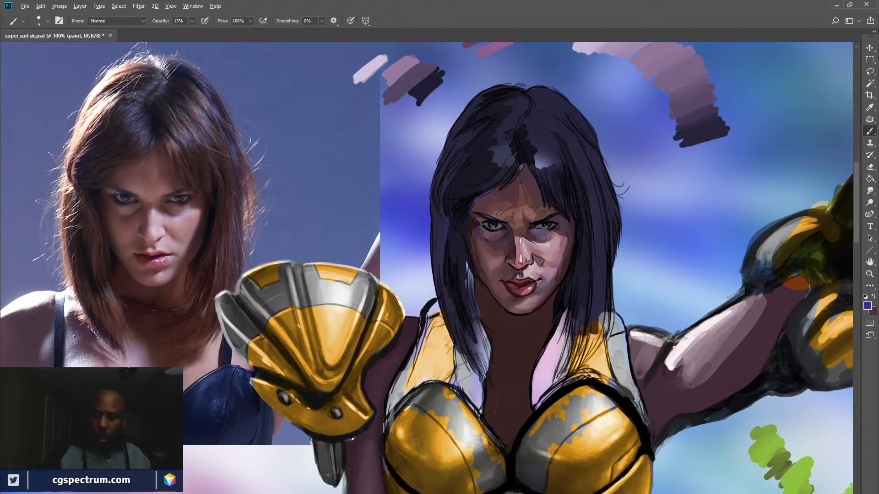
Set the brush opacity to 48% and blend sampled dark brown and pink tones along the lit cheek's outer edge
left_click(567, 133, "alt")
left_click(571, 238, "alt")
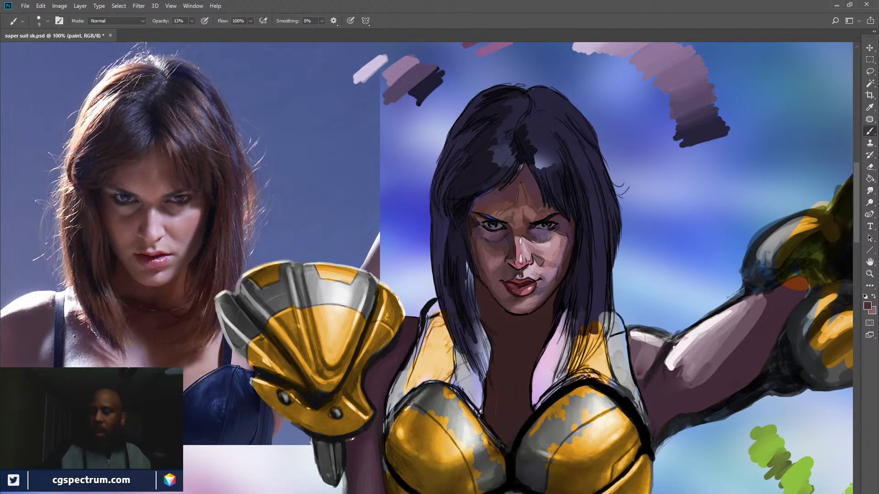
key("3")
key("6")
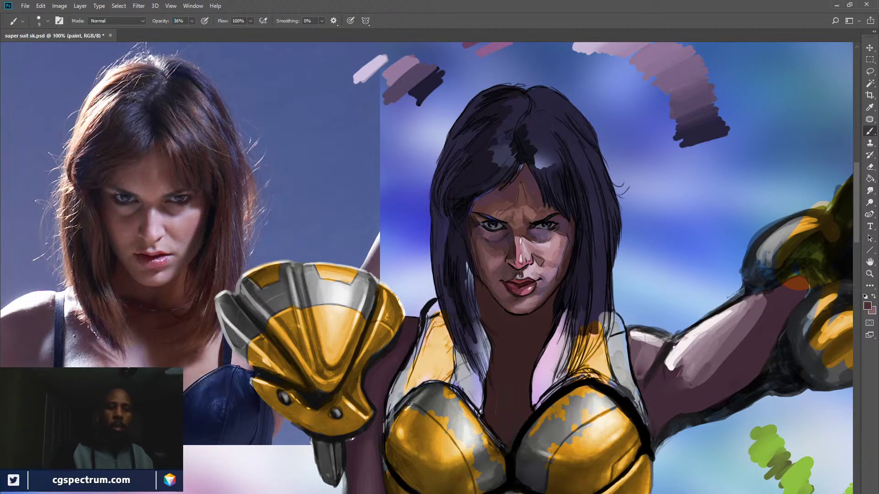
key("4")
key("5")
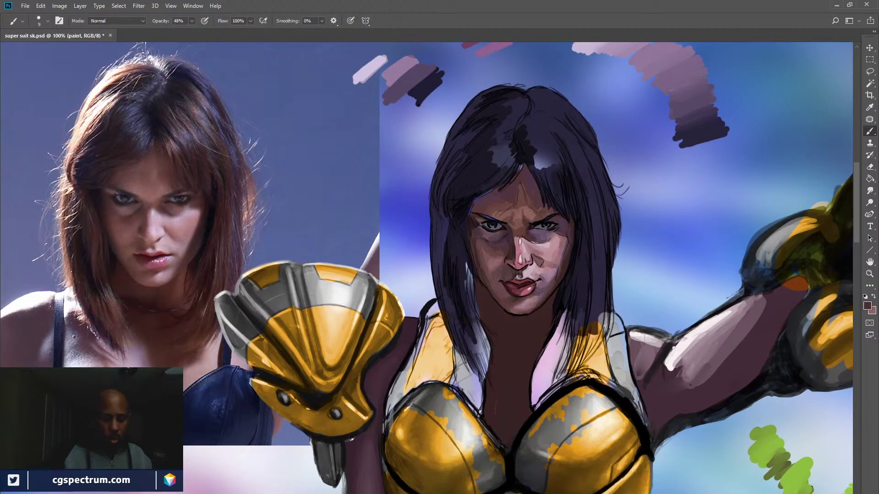
key("x")
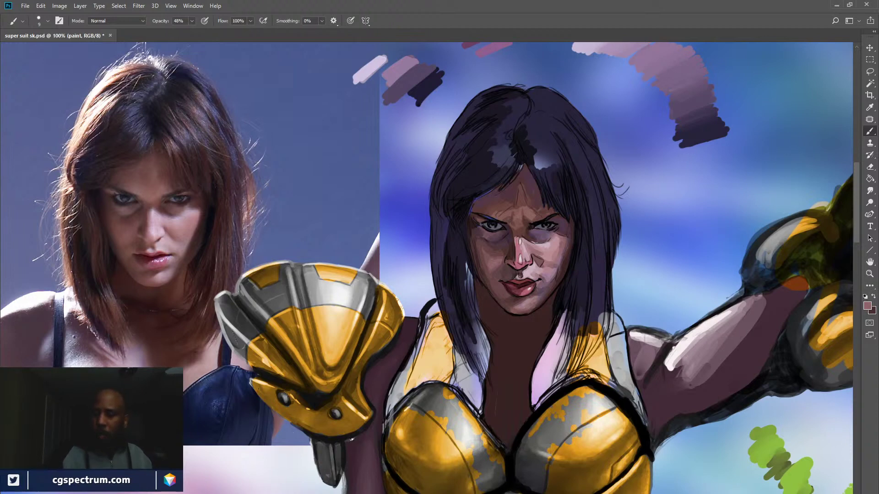
key("x")
key("x")
key("x")
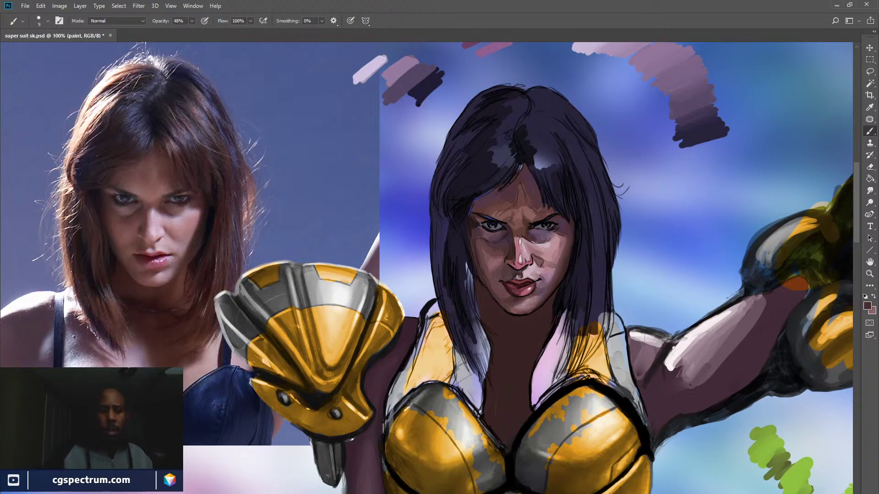
key("x")
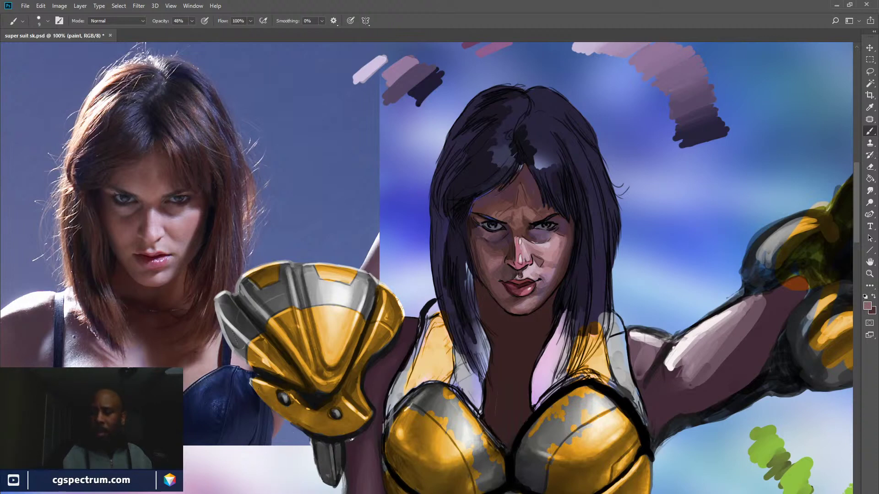
key("x")
Refine the lit cheek's transition into shadow with freshly sampled light pink, plum and dark brown tones
left_click(552, 253, "alt")
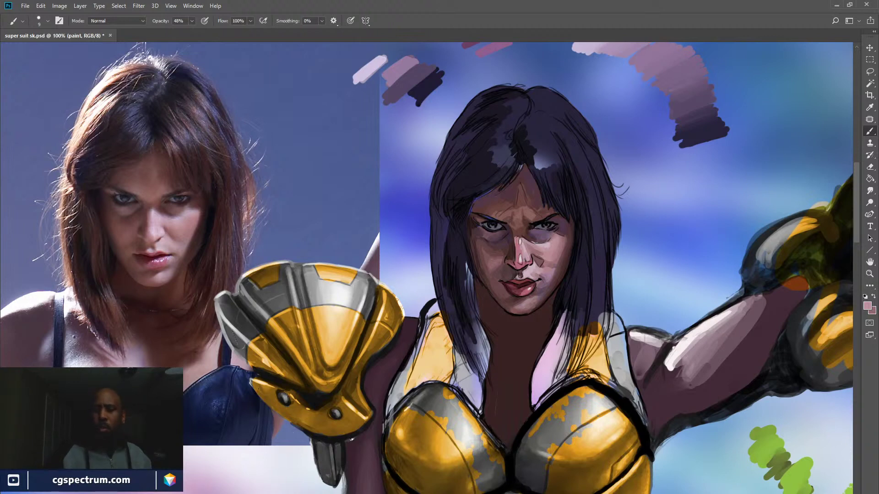
left_click(568, 246, "alt")
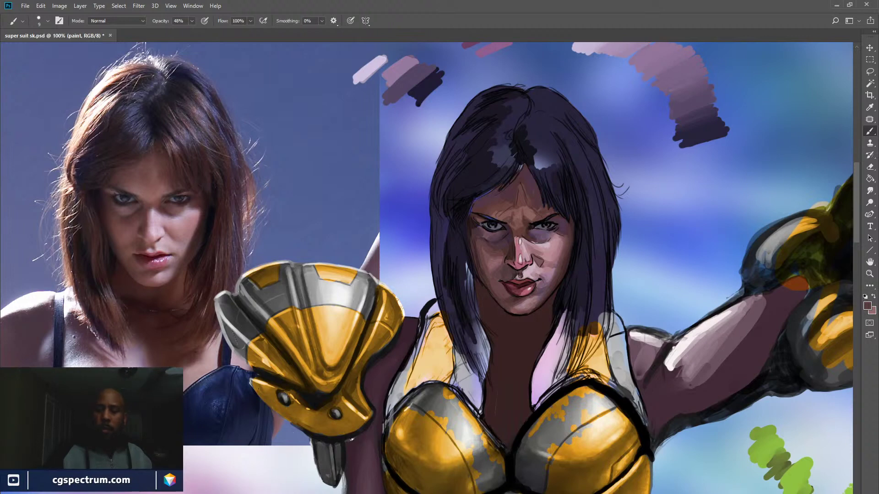
key("x")
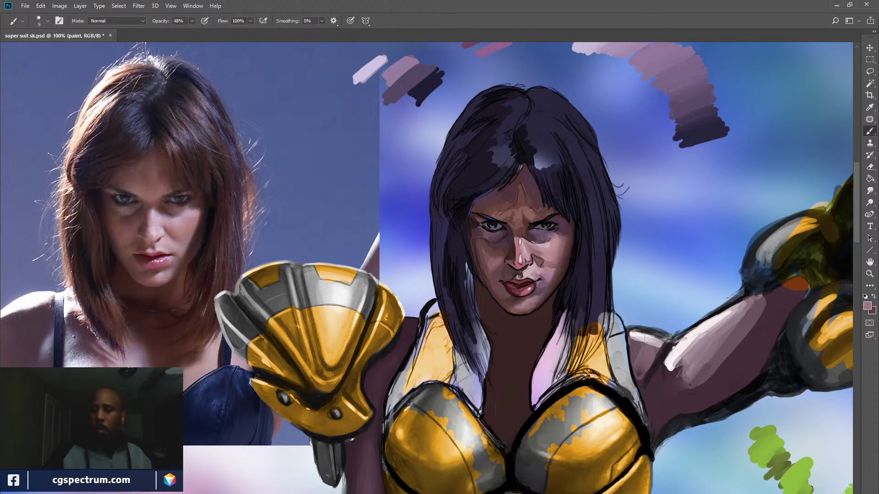
key("x")
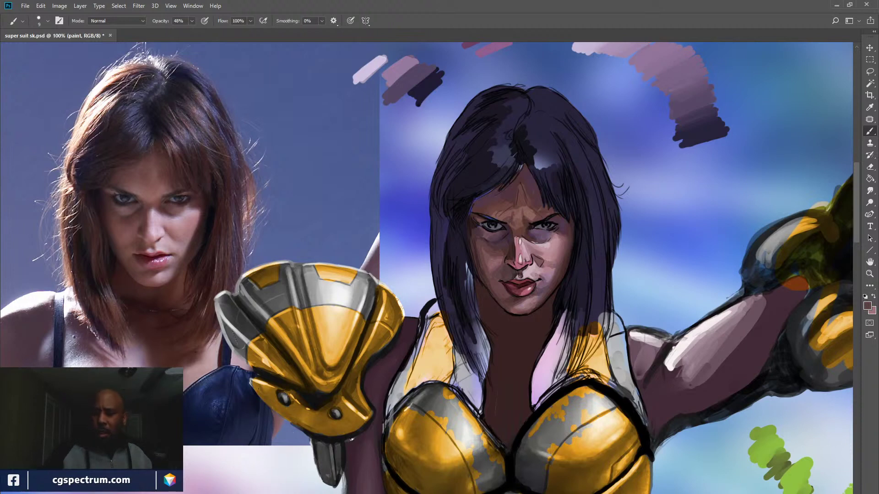
left_click(568, 254, "alt")
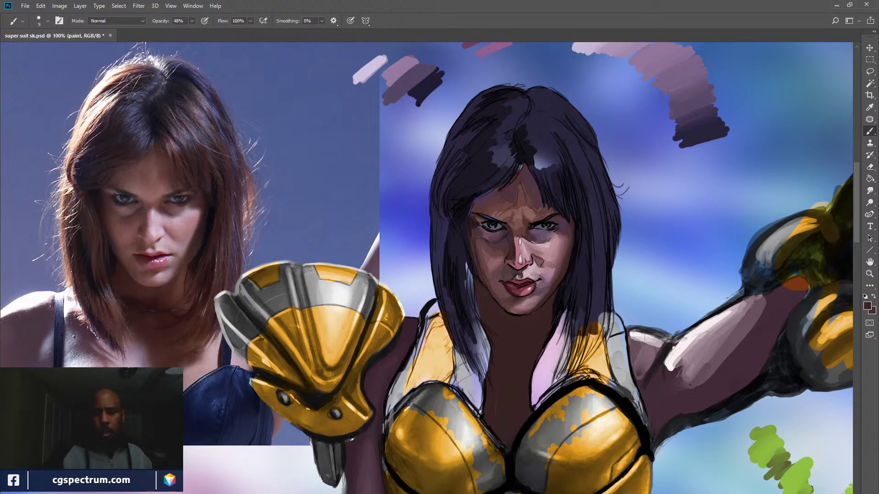
Deepen the shadow where the lit cheek meets the hair, alternating sampled dark brown and black at 39% brush opacity
left_click(579, 231, "alt")
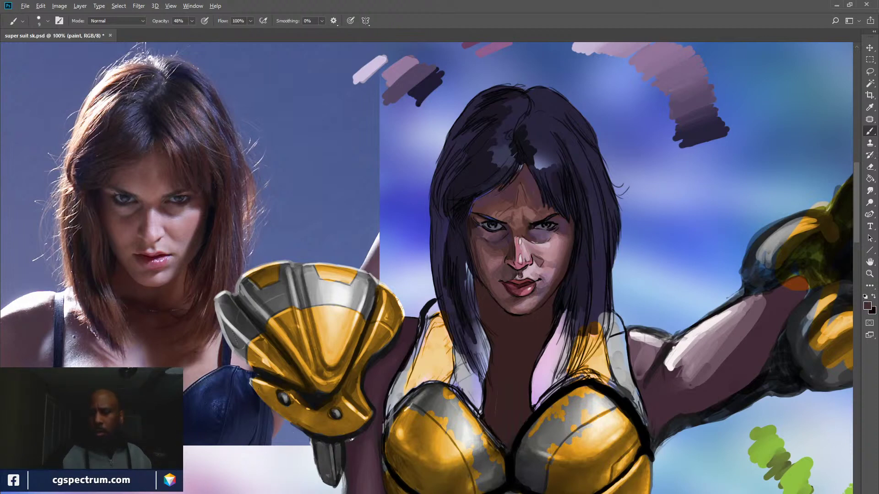
left_click(573, 239, "alt")
key("x")
key("3")
key("9")
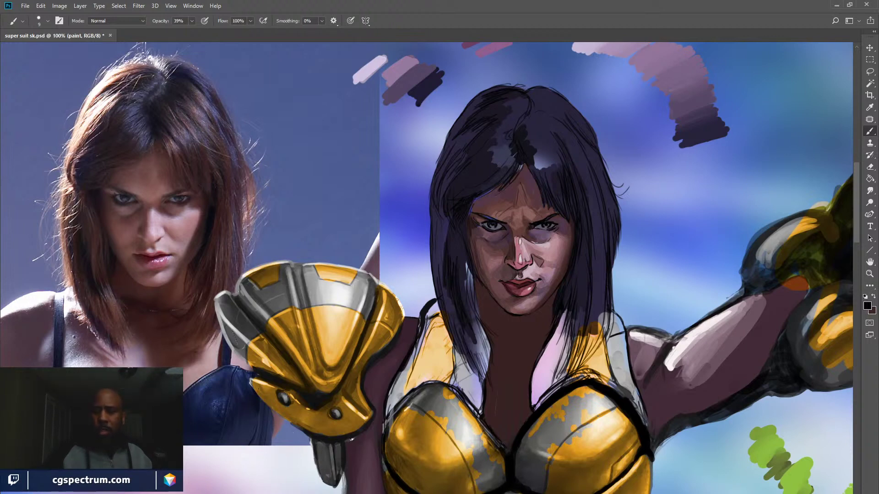
key("x")
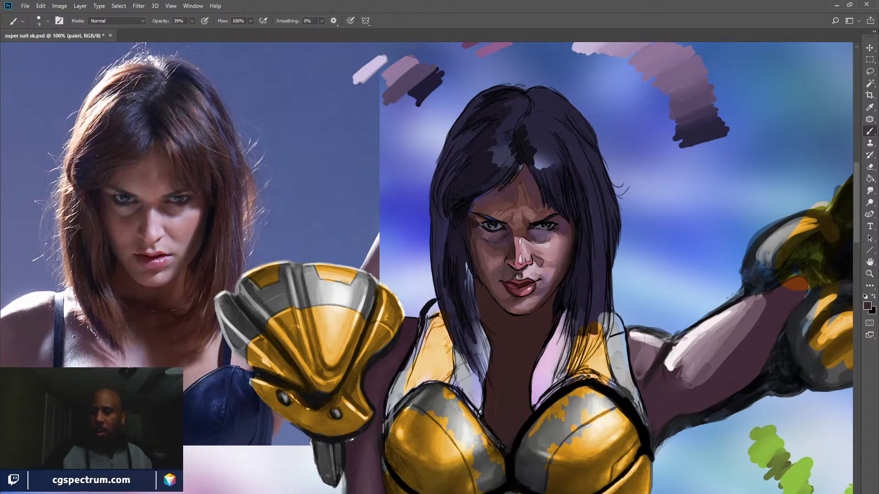
key("x")
key("x")
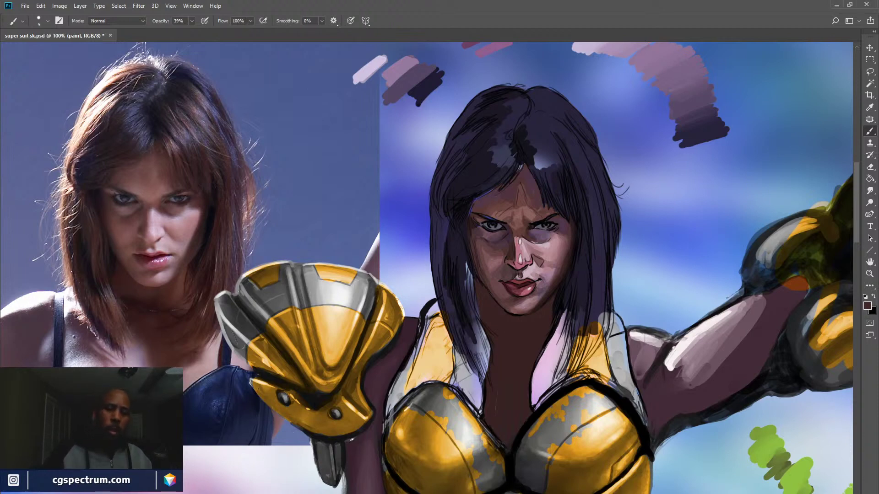
key("x")
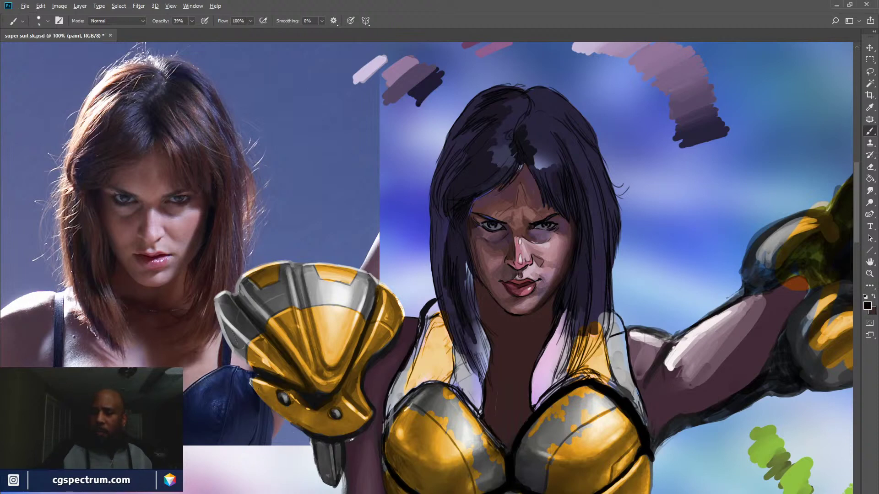
Darken the eyebrow and upper eyelid on the lit side of the painted face with sampled dark brown and black at 39% opacity
left_click(554, 219, "alt")
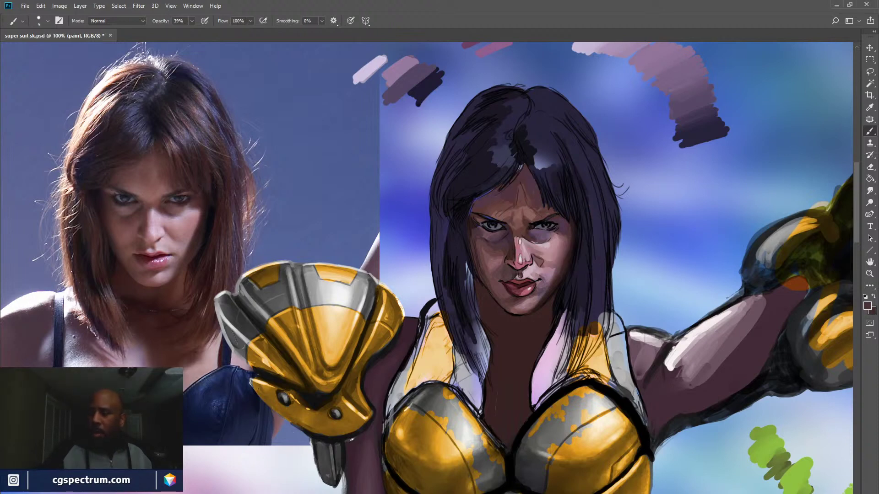
left_click(544, 196, "alt")
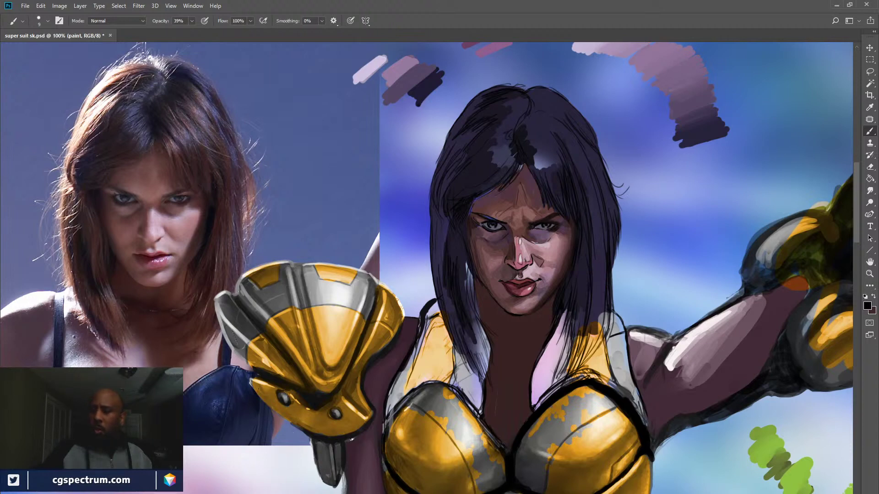
left_click(516, 233, "alt")
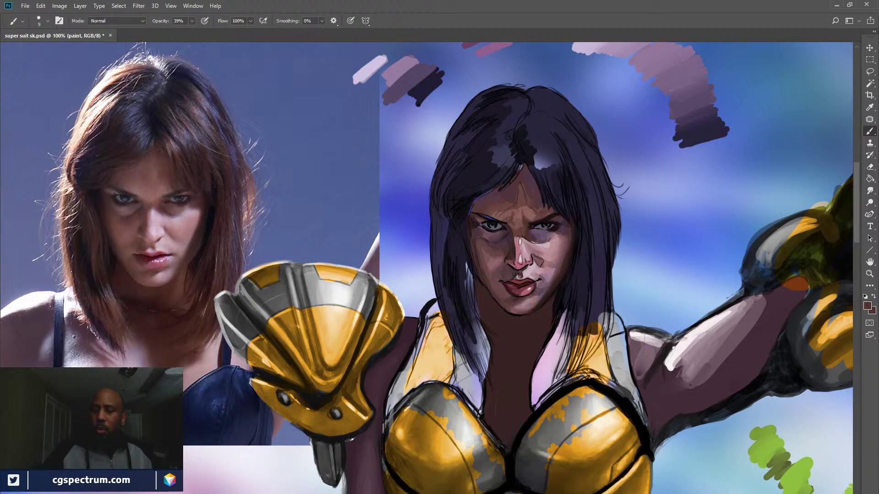
left_click(547, 220, "alt")
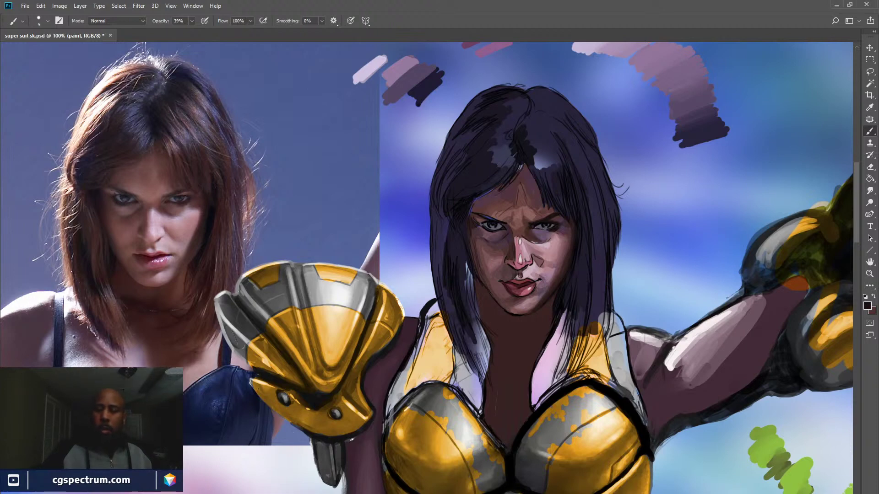
Blend sampled greyish purple, pink and plum tones beneath the lit-side eye toward the bridge of the nose
left_click(544, 237, "alt")
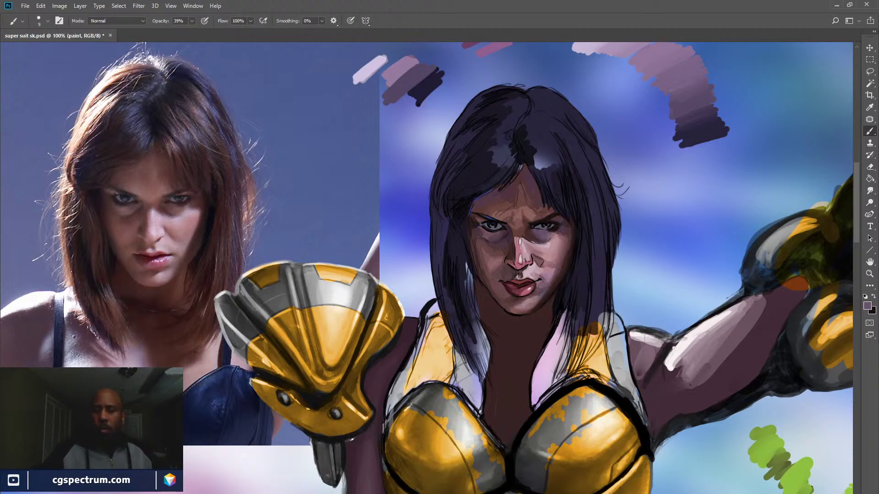
left_click(555, 251, "alt")
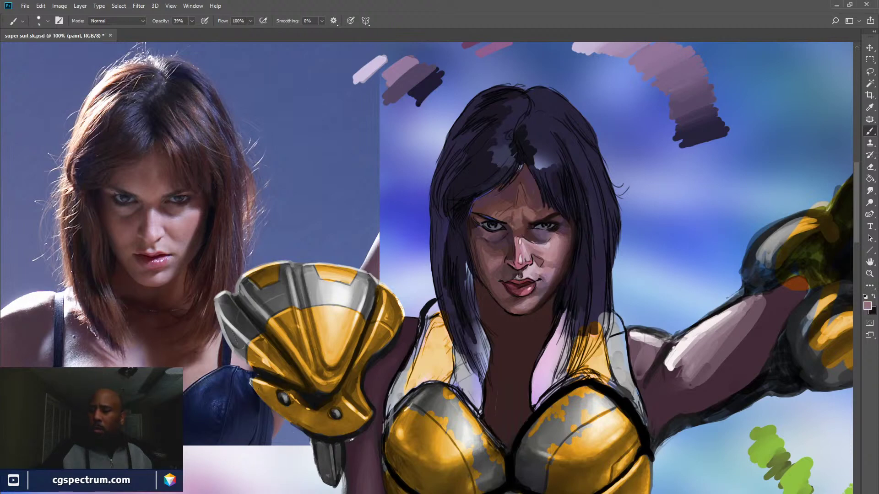
left_click(542, 237, "alt")
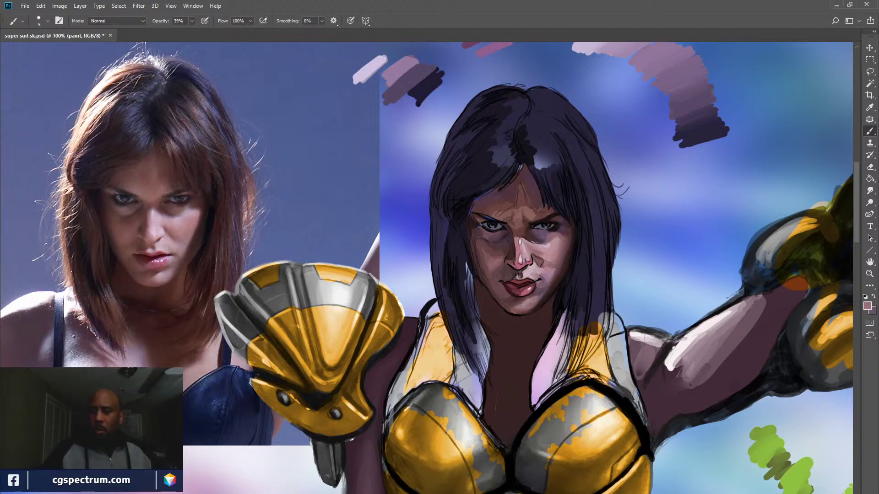
left_click(530, 236, "alt")
key("x")
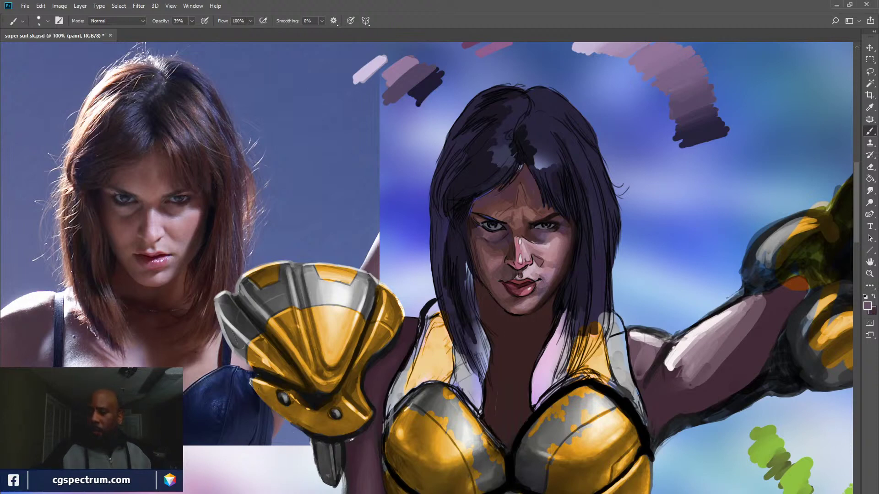
Define the lower eyelid and upper cheek on the lit side with black, sampled dark brown and dusty pink
key("x")
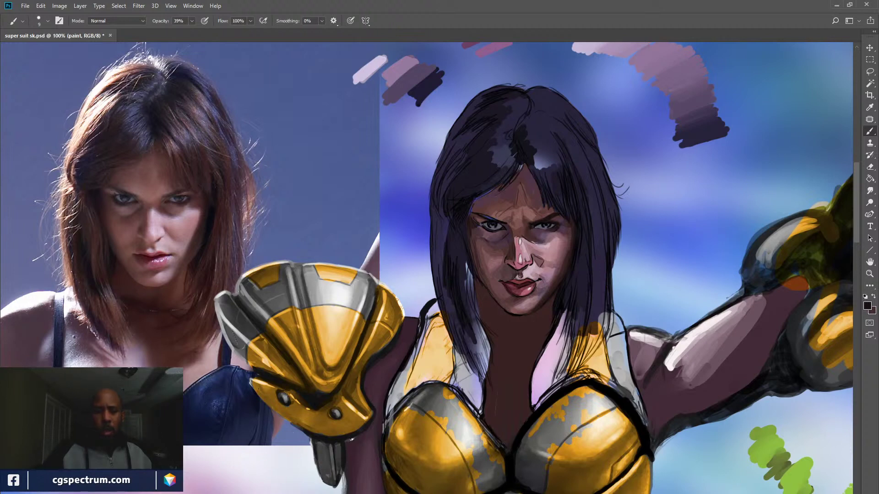
left_click(545, 233, "alt")
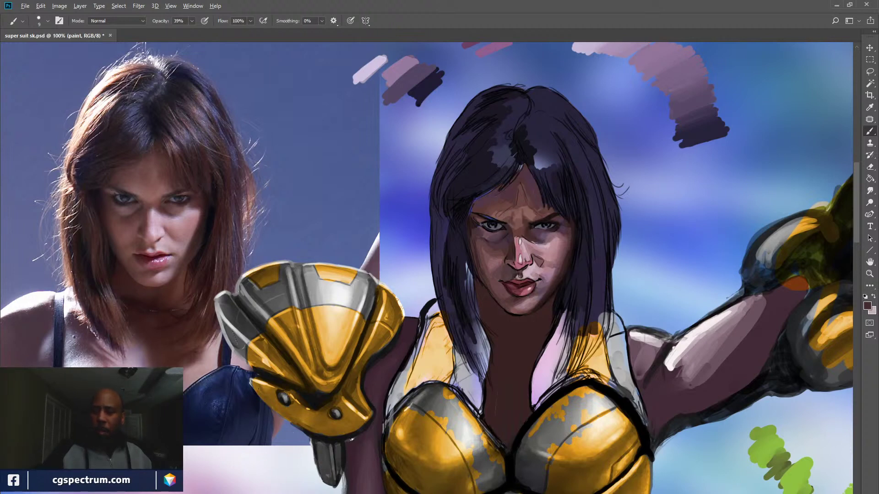
left_click(536, 251, "alt")
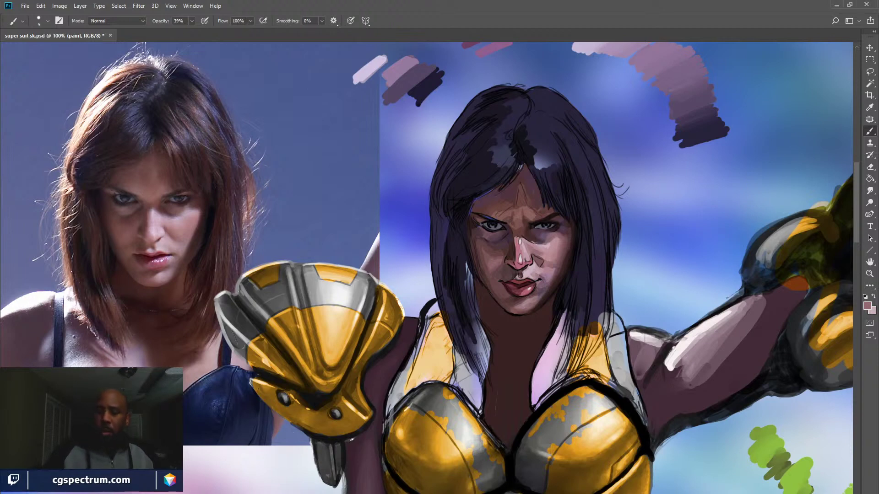
key("x")
Soften the lit cheek's outer edge beside the hair, alternating sampled plum, pink and near-black brown tones
left_click(559, 265, "alt")
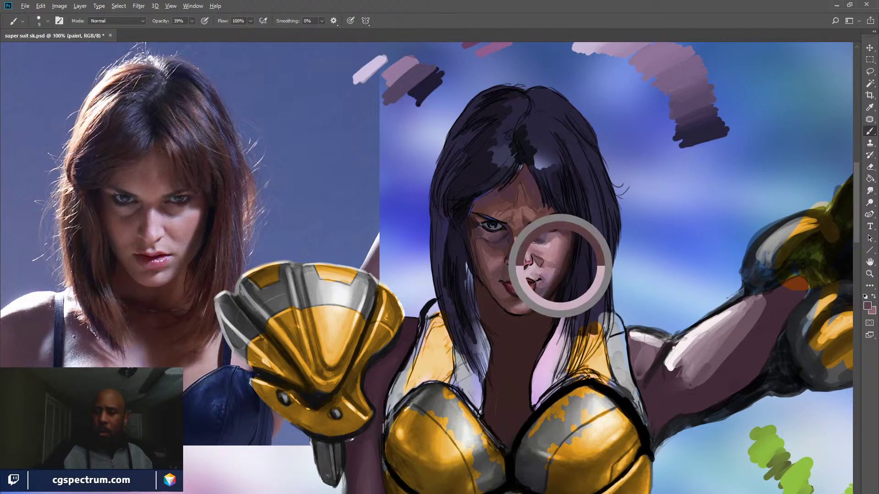
left_click(566, 260, "alt")
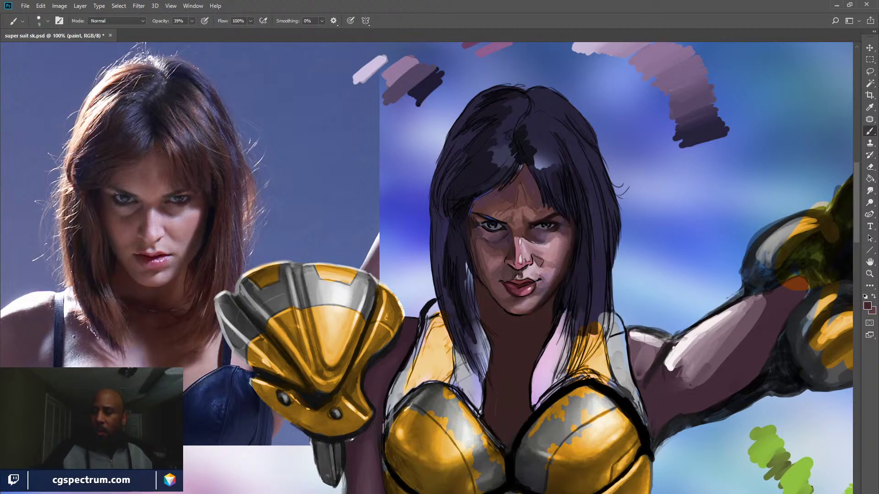
key("x")
left_click(564, 255, "alt")
key("x")
left_click(569, 261, "alt")
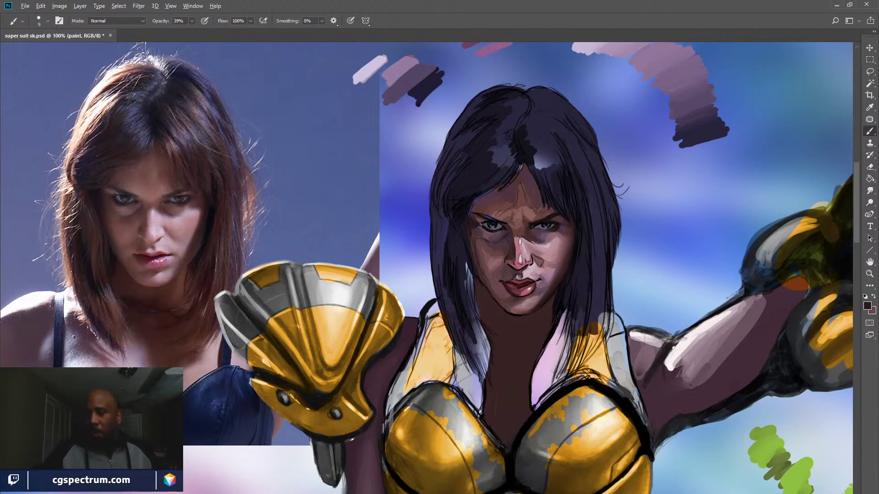
left_click(562, 270, "alt")
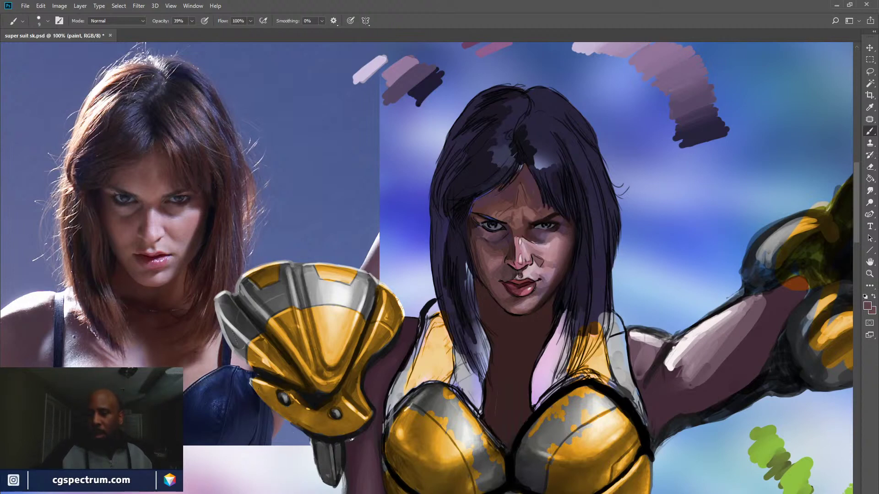
left_click(570, 260, "alt")
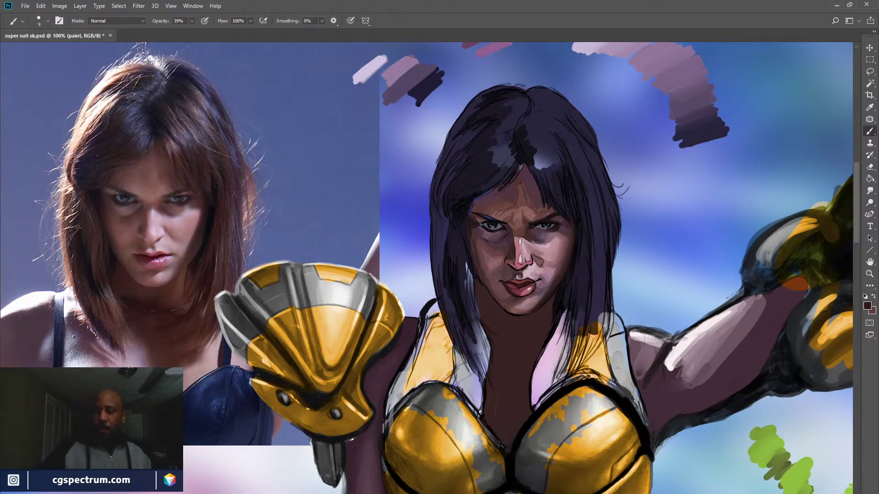
Smudge the lit cheek's shadow edge at 58% strength with a reduced brush size
key("r")
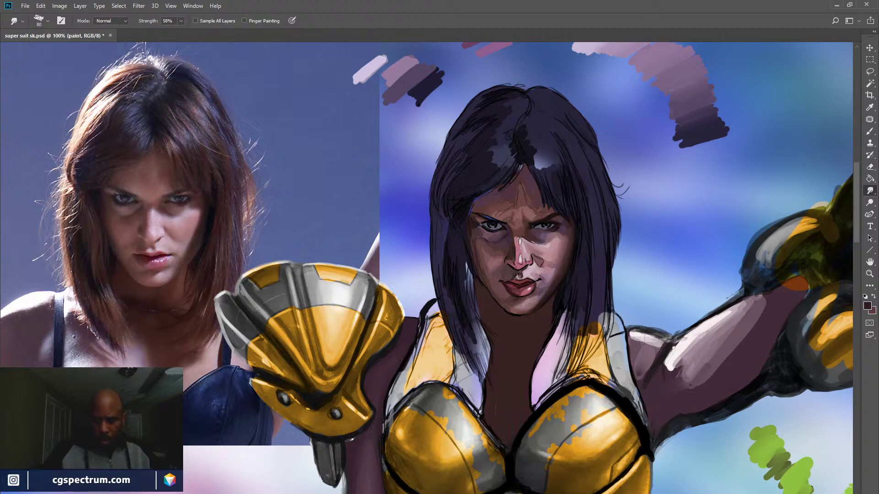
key("bracketleft")
key("bracketleft")
key("bracketleft")
key("bracketleft")
key("bracketleft")
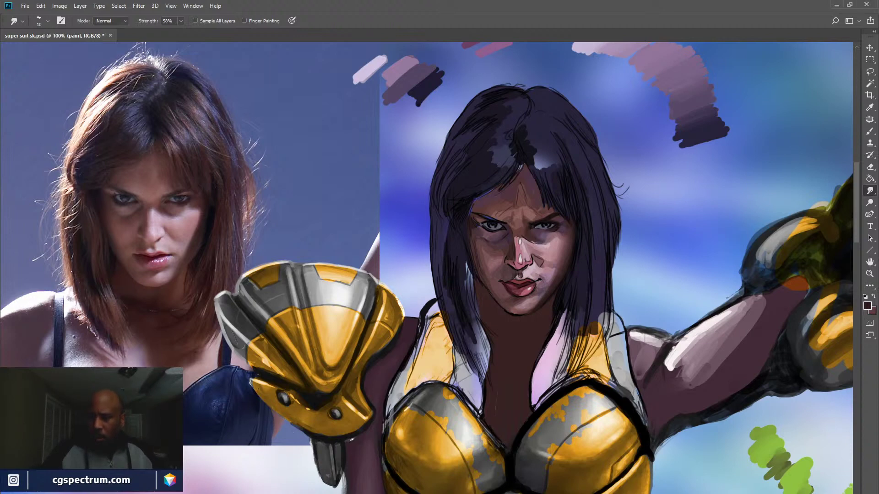
Paint the skin between the nose, mouth and lit cheek with a dark red sampled below the lips, alternating with pink
key("b")
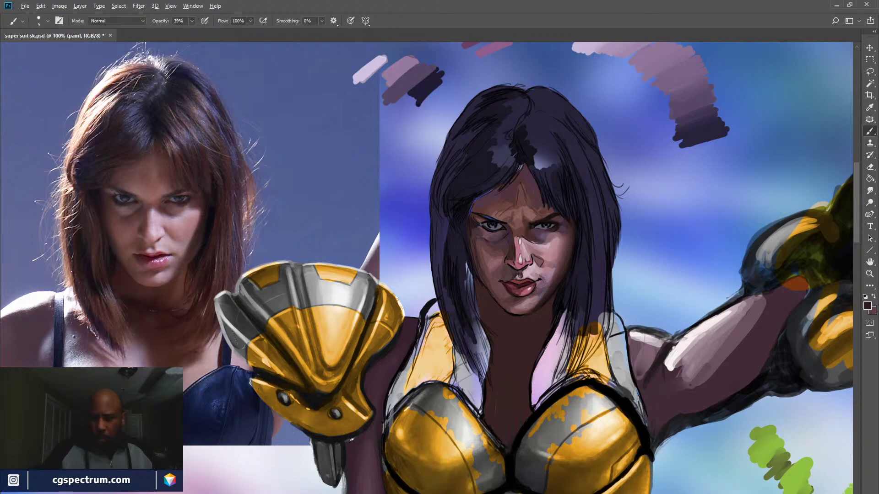
left_click(519, 295, "alt")
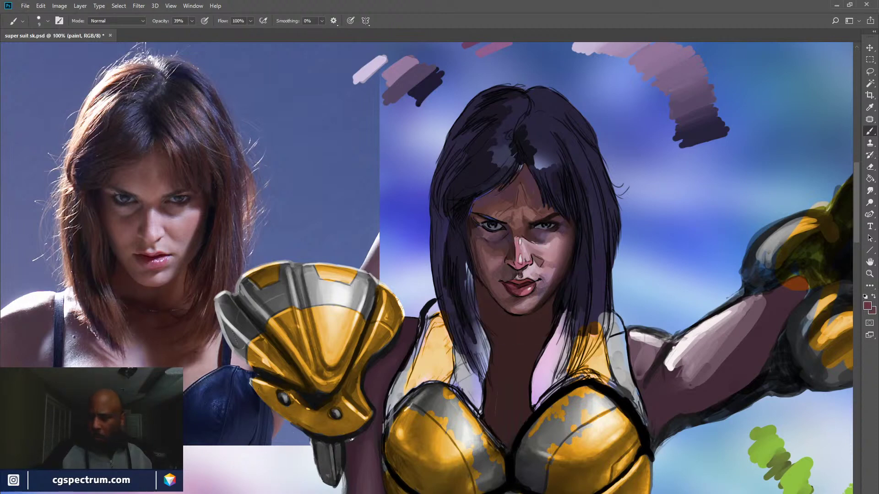
key("x")
key("x")
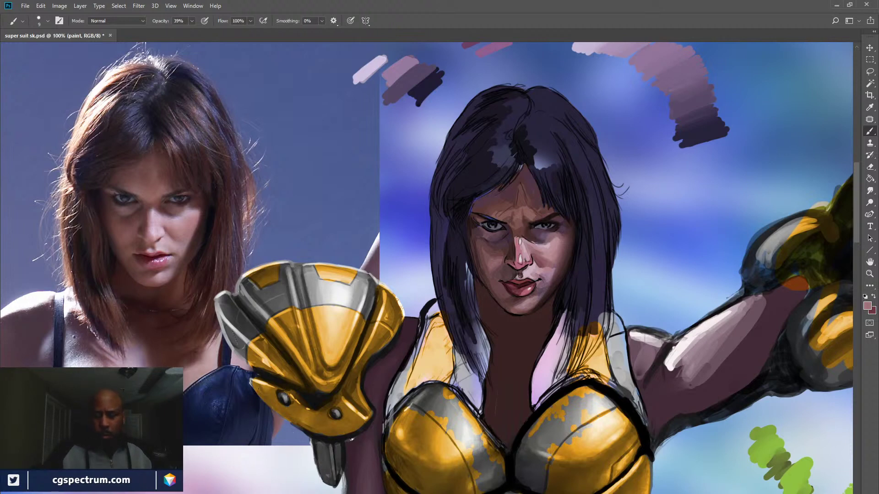
key("x")
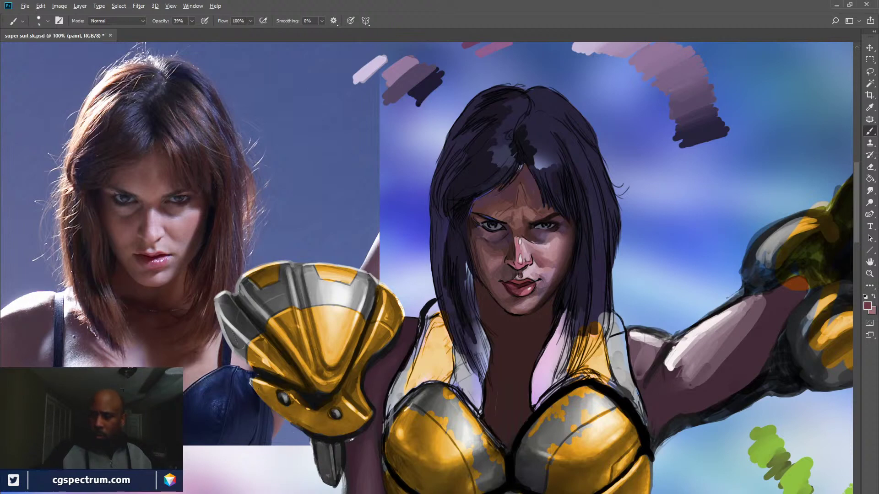
key("x")
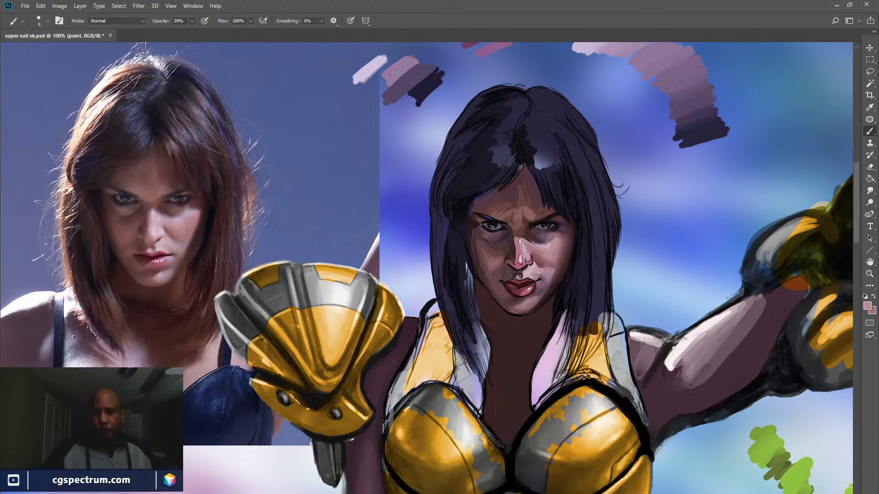
Refine the highlights beside the nose and mouth with sampled light pink and muted red, using a smaller brush
left_click(533, 267, "alt")
key("x")
key("x")
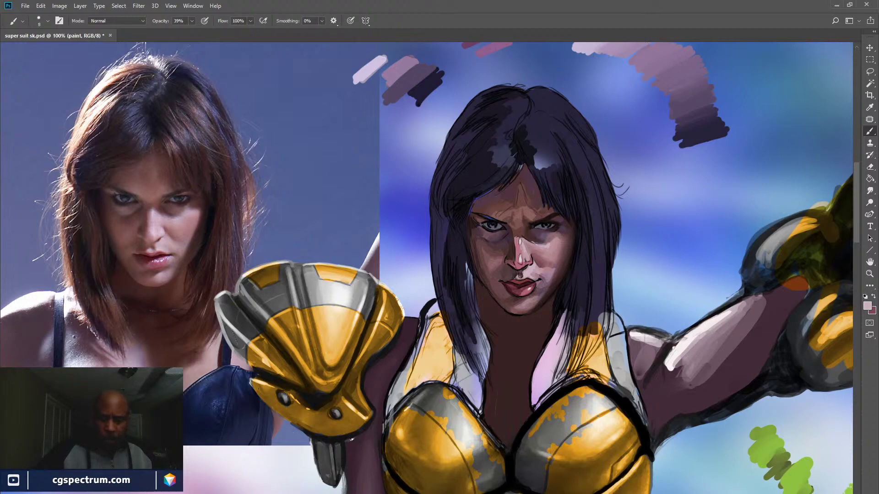
key("[")
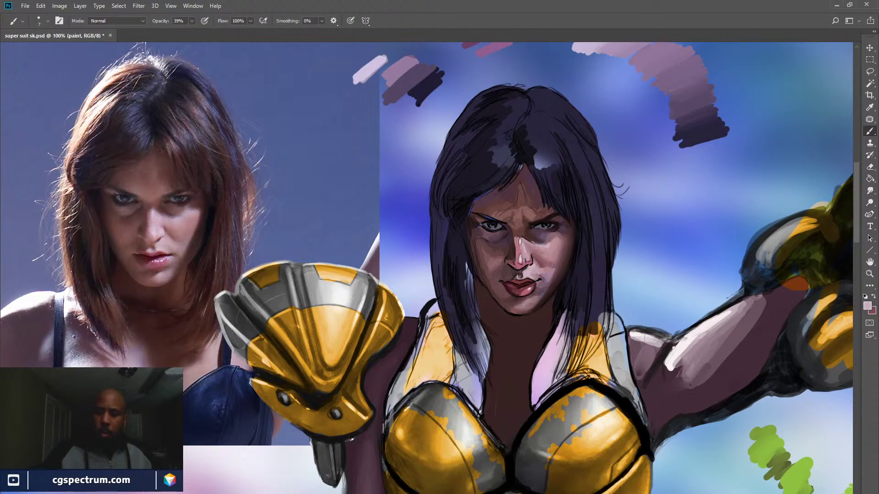
key("x")
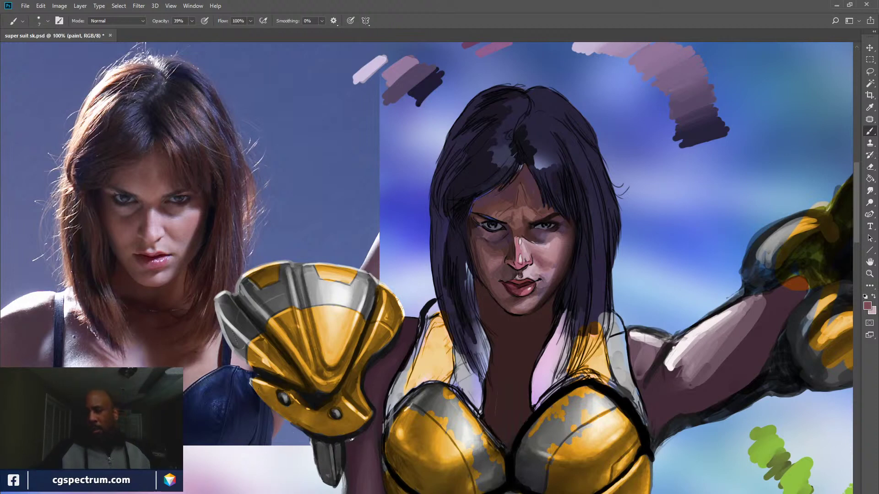
key("x")
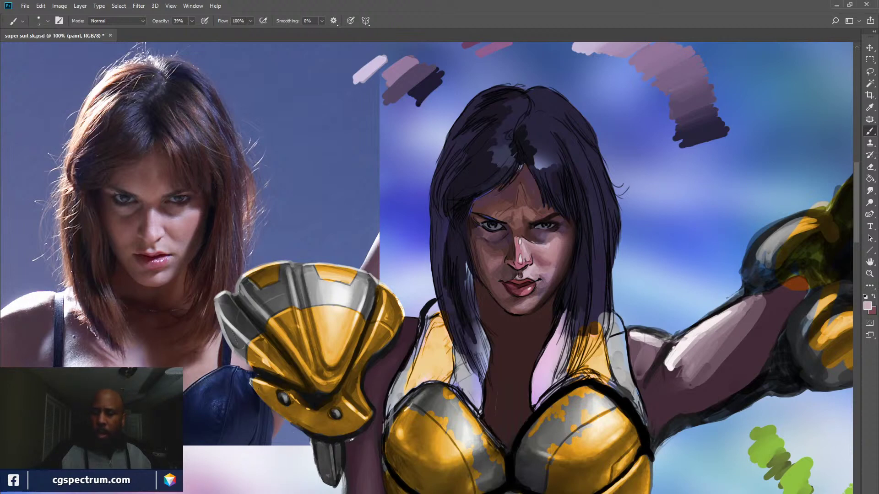
Smooth the middle of the lit cheek with repeatedly sampled pink and plum skin tones
left_click(551, 255, "alt")
left_click(546, 264, "alt")
key("x")
left_click(544, 264, "alt")
key("x")
left_click(547, 263, "alt")
key("x")
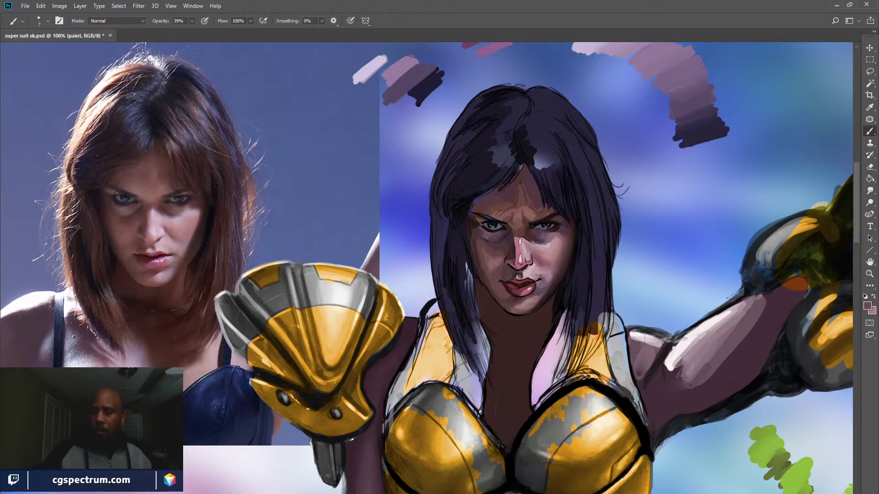
key("x")
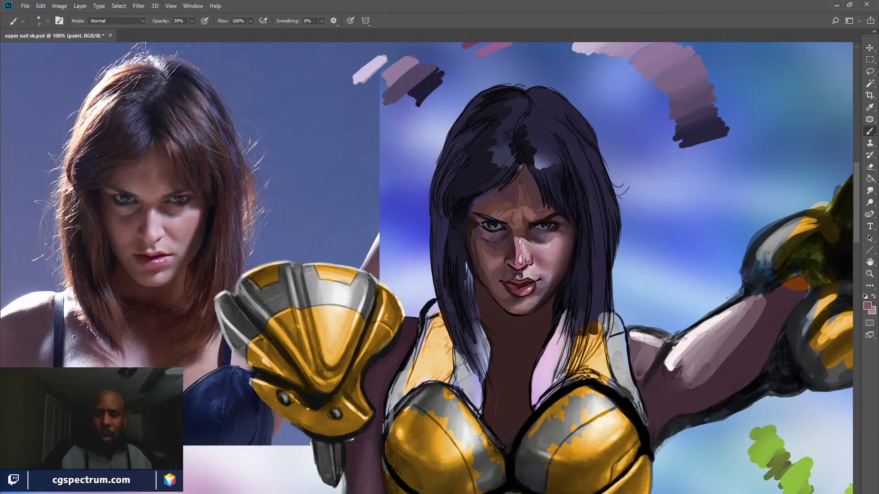
key("x")
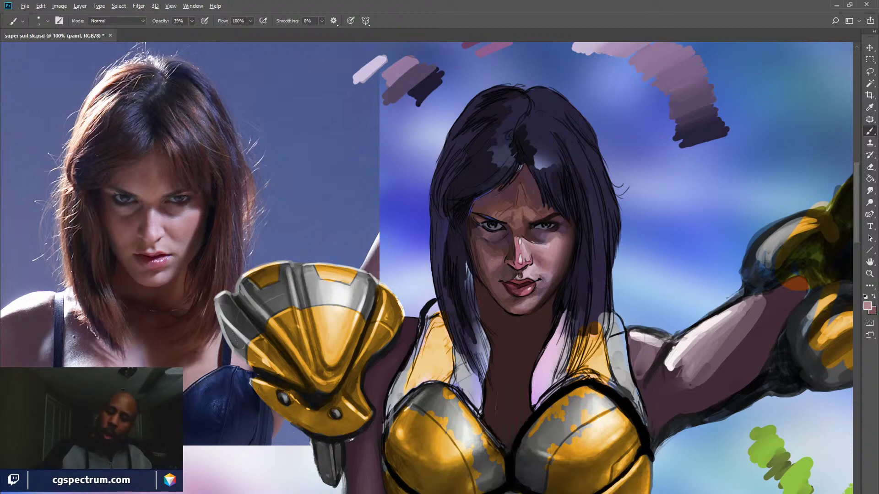
Refine the shading beside the nose and under the lit-side eye with sampled dark plum, light pink and dusty rose
left_click(529, 237, "alt")
left_click(530, 253, "alt")
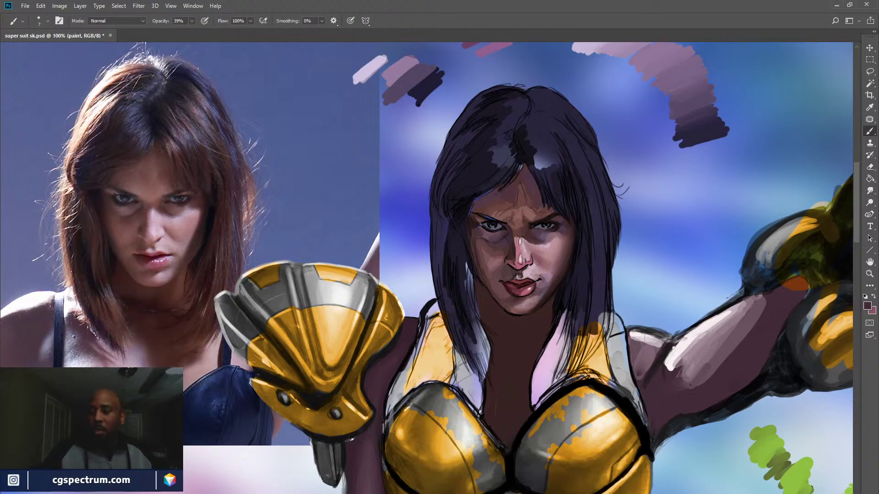
key("x")
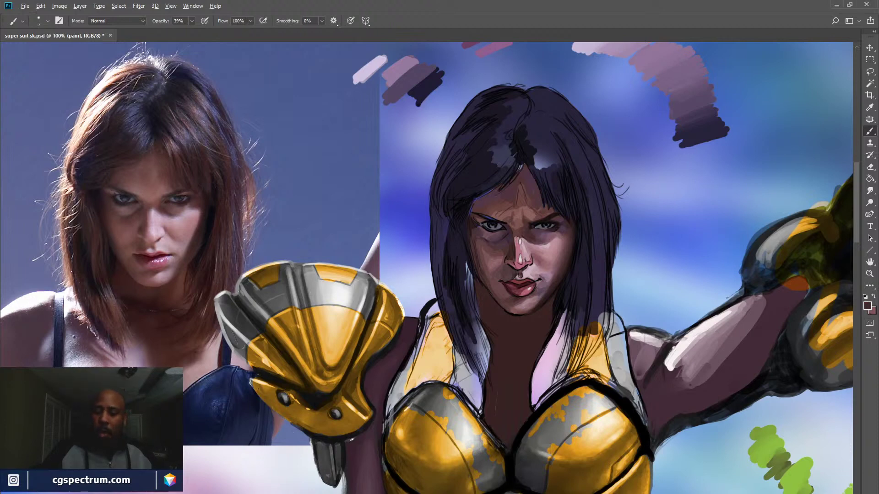
left_click(552, 232, "alt")
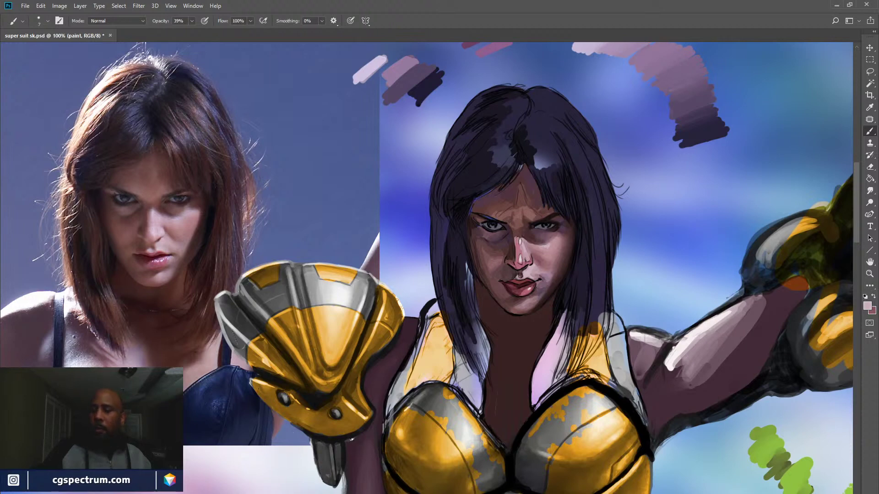
key("x")
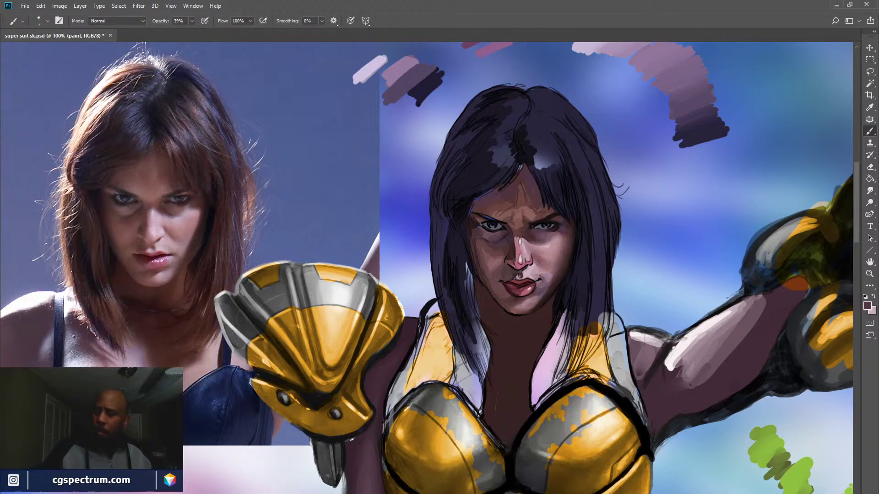
left_click(539, 255, "alt")
key("x")
key("x")
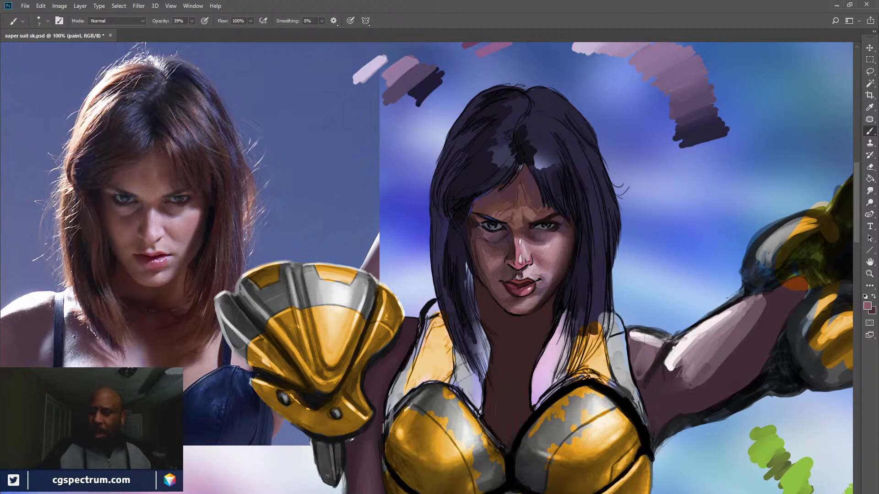
Deepen the shading between the nose bridge and the lit-side eye with sampled dark brown and plum tones
left_click(513, 344, "alt")
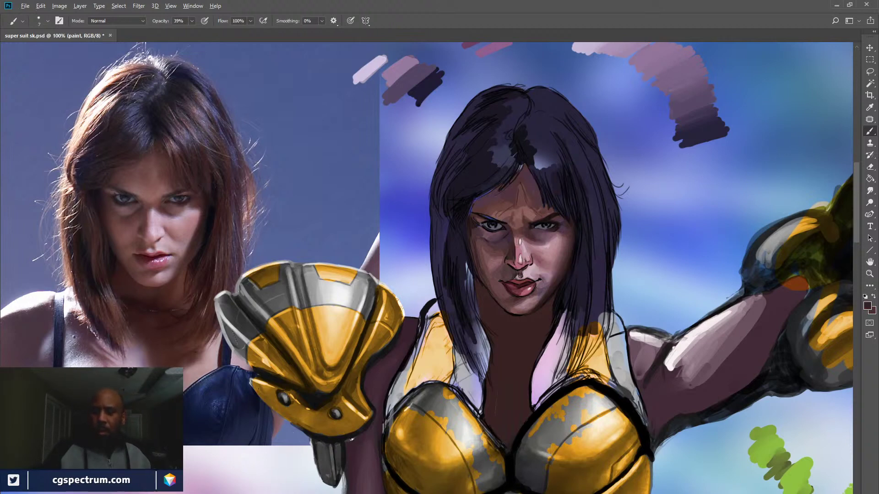
key("x")
left_click(537, 231, "alt")
key("x")
left_click(528, 235, "alt")
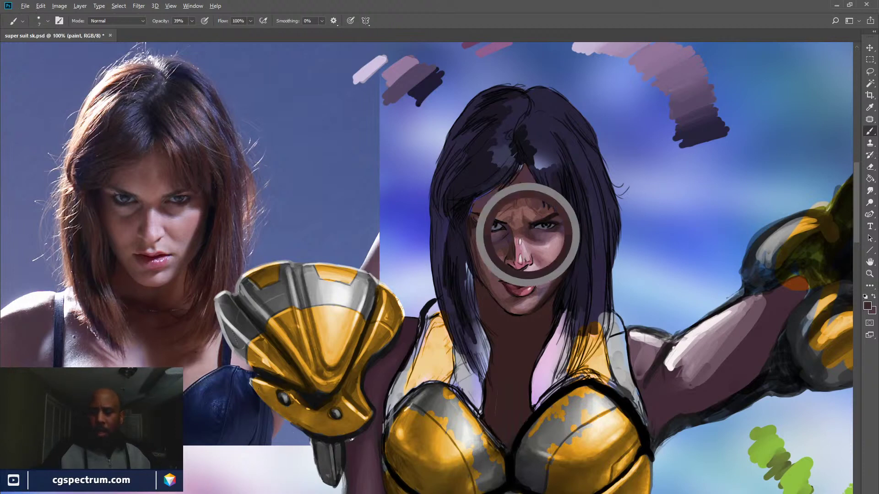
key("x")
left_click(518, 224, "alt")
key("x")
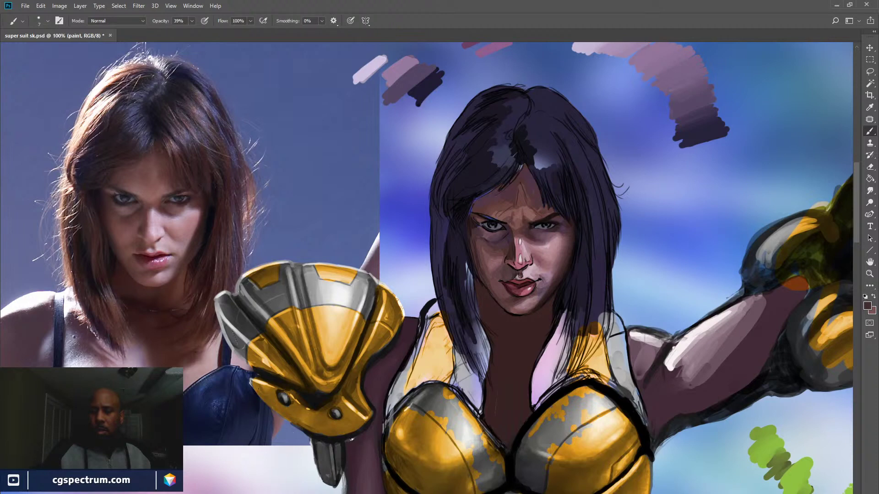
Soften the frown creases between the eyebrows, alternating a sampled dusty rose with dark plum
key("x")
left_click(528, 214, "alt")
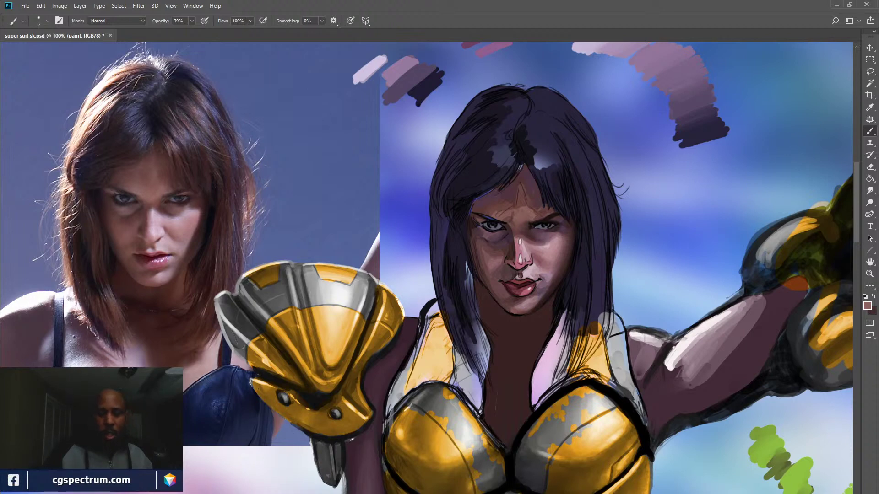
key("x")
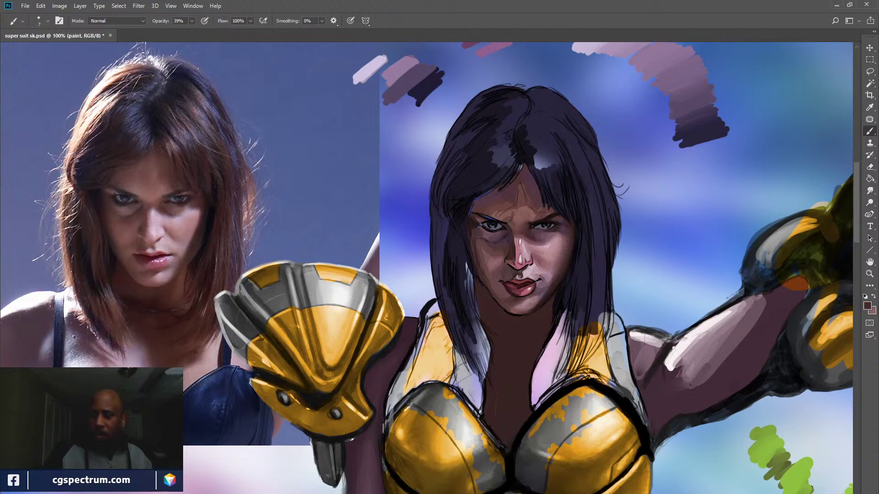
key("x")
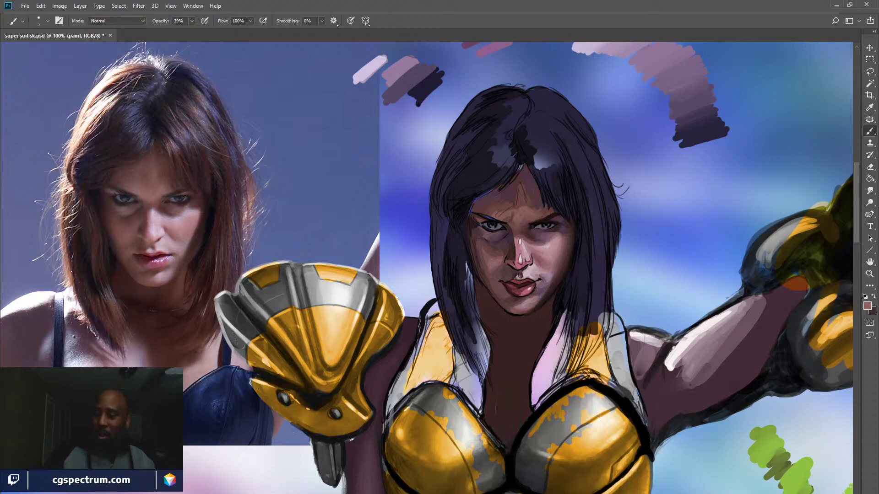
key("x")
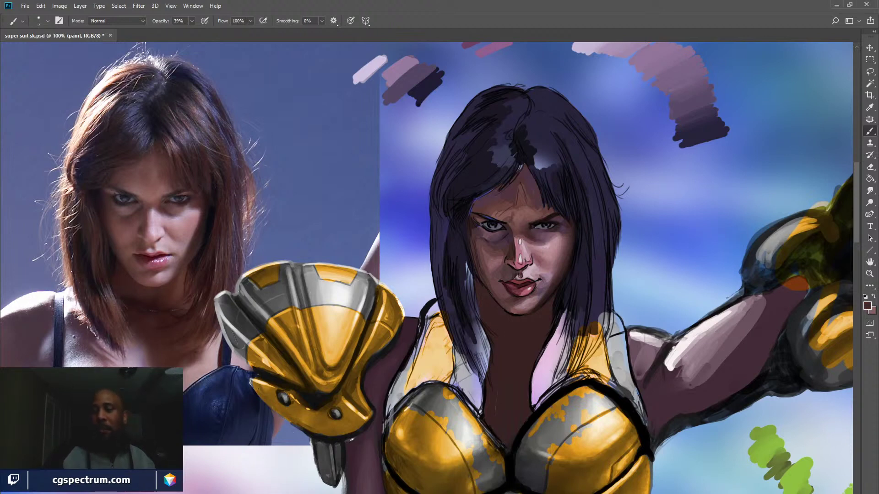
key("x")
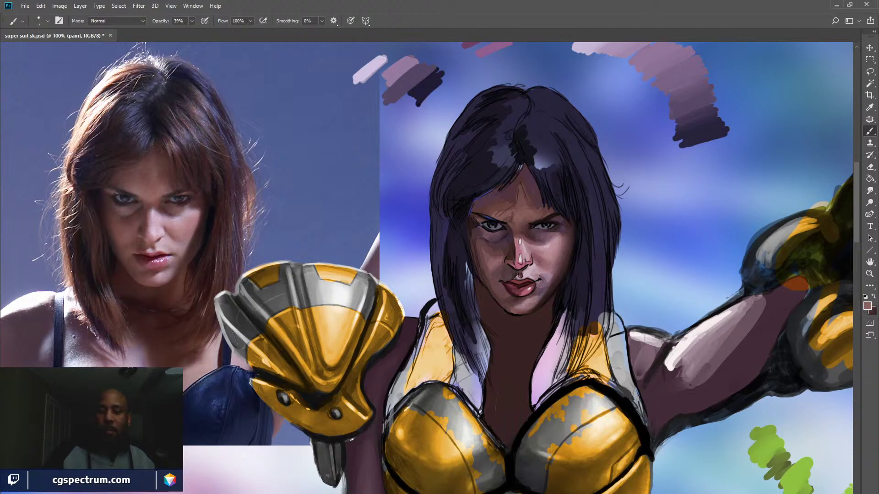
key("x")
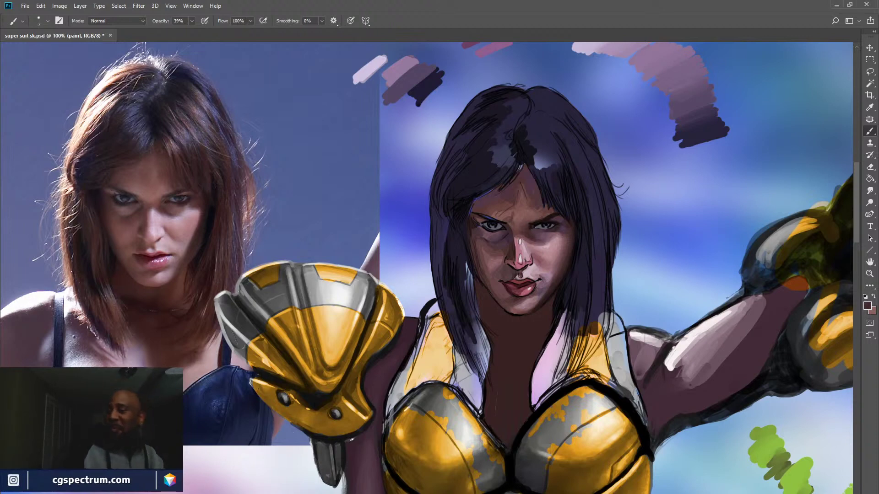
key("x")
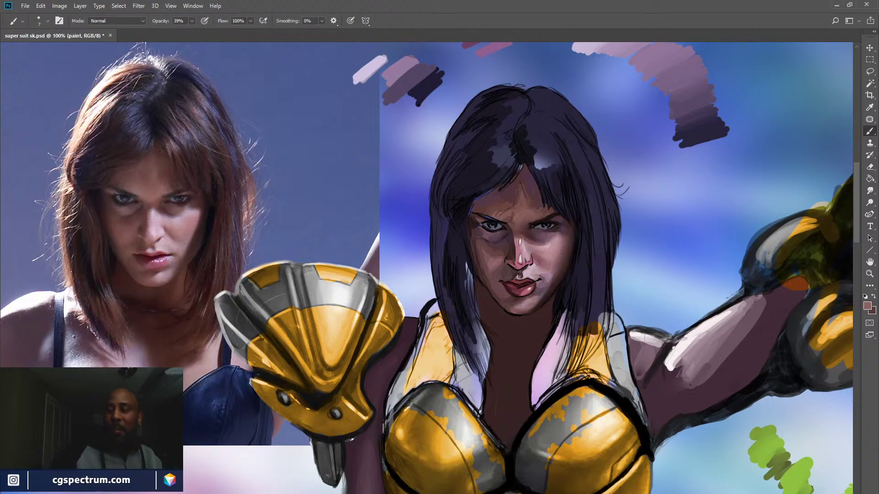
Blend the shadow-side cheek and the side of the nose with sampled plum, muted pink and near-black brown
left_click(496, 256, "alt")
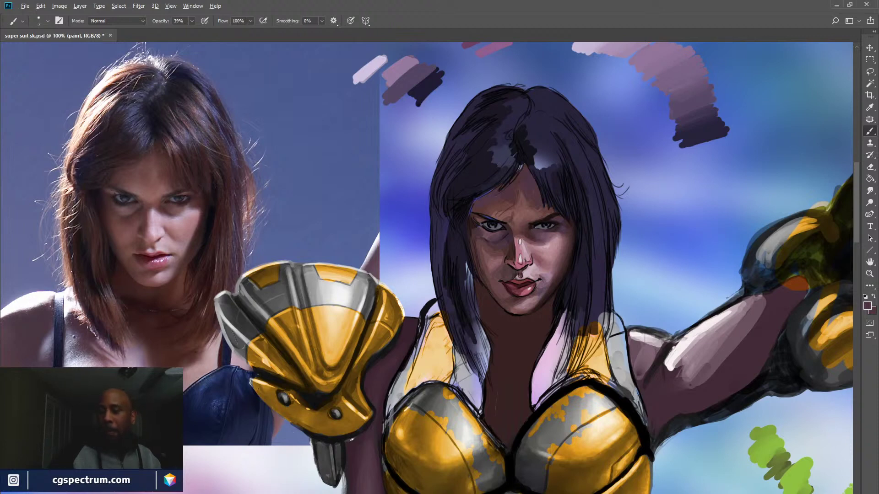
left_click(500, 262, "alt")
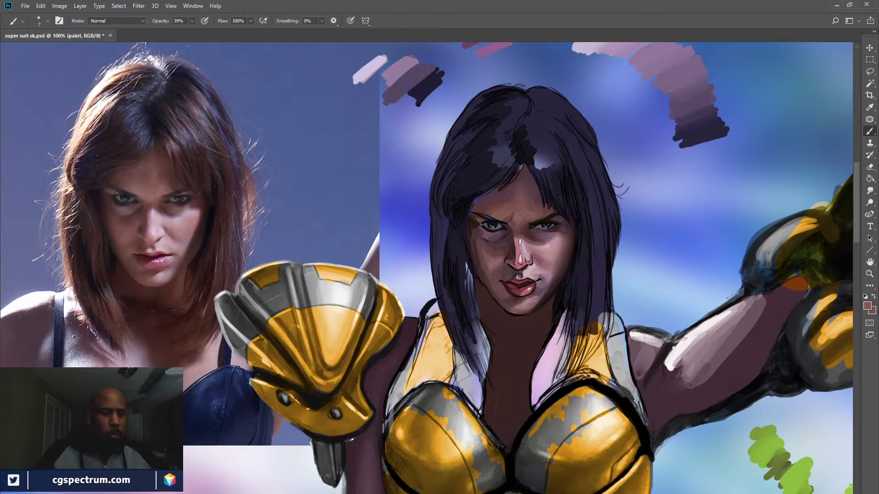
left_click(512, 243, "alt")
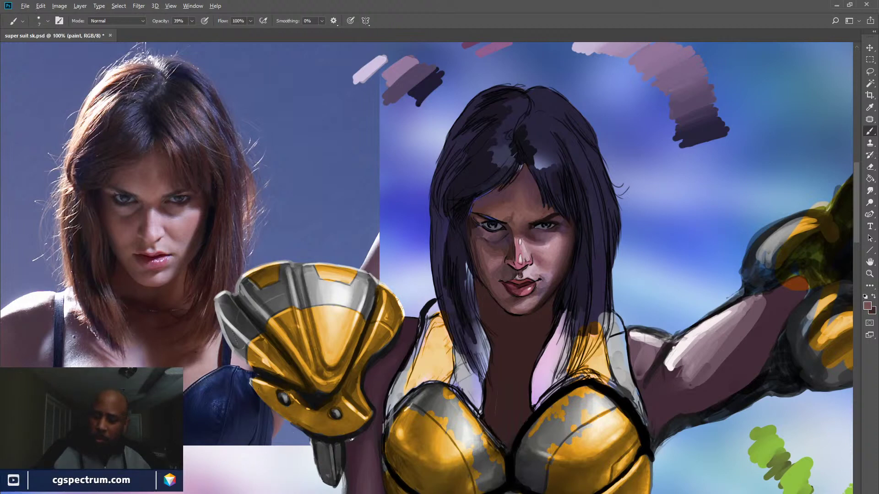
left_click(518, 265, "alt")
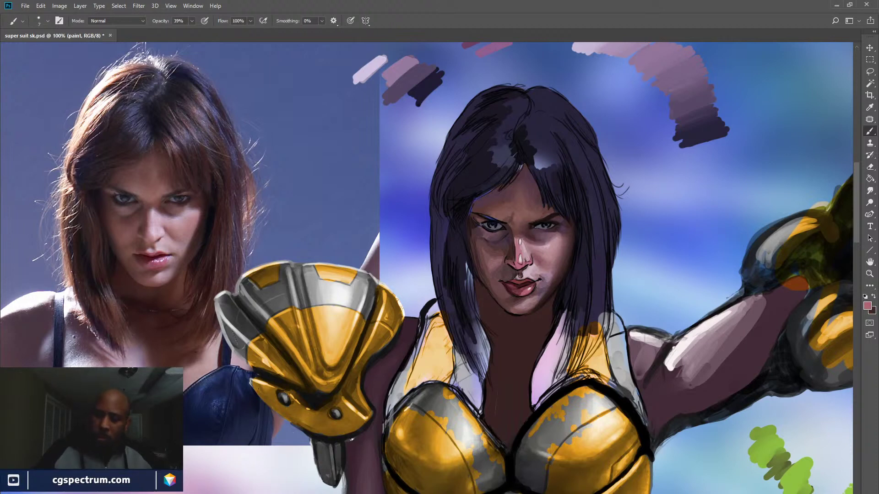
left_click(519, 292, "alt")
key("x")
key("x")
left_click(512, 237, "alt")
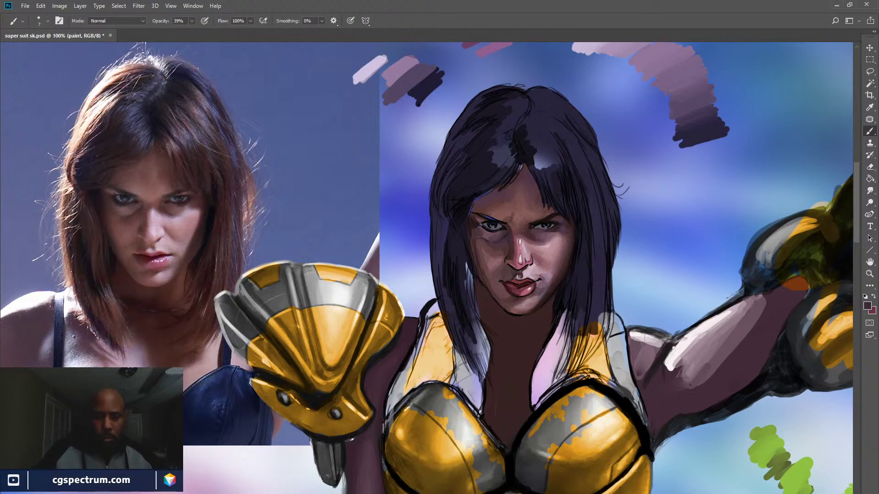
Soften the highlight along the nose with sampled light pink and a deeper rose, reducing the brush size
left_click(525, 252, "alt")
left_click(525, 250, "alt")
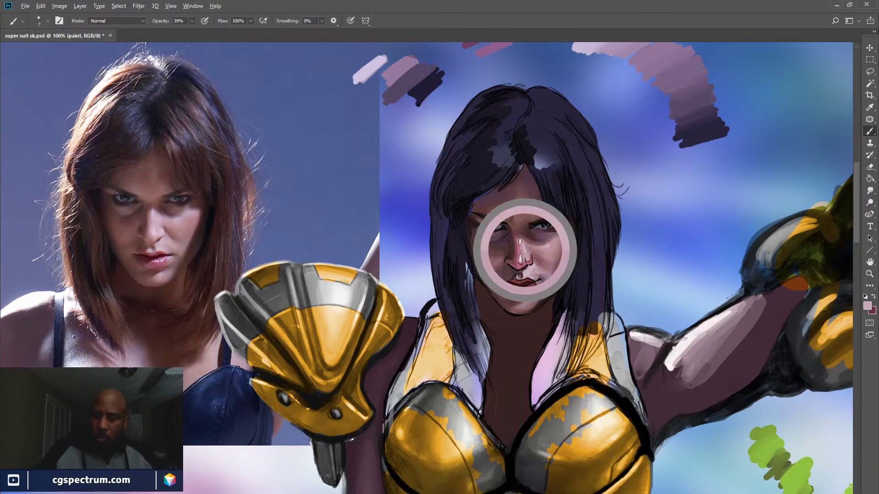
key("x")
left_click(520, 251, "alt")
key("x")
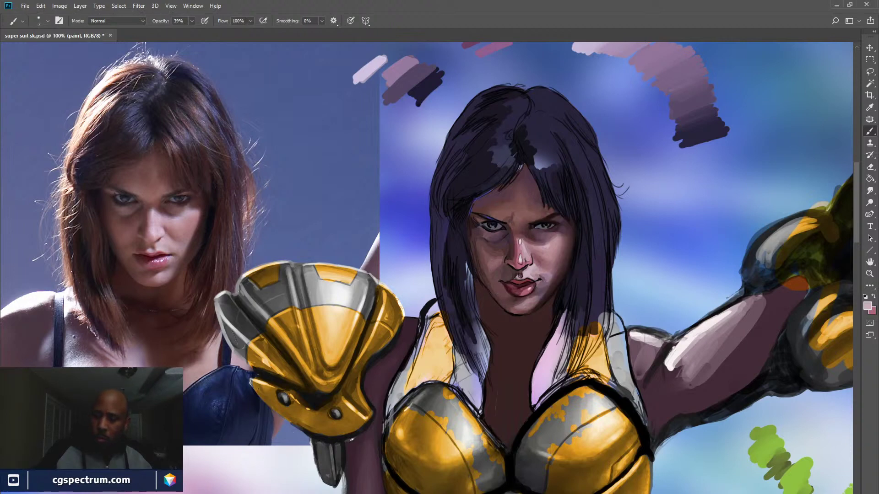
key("x")
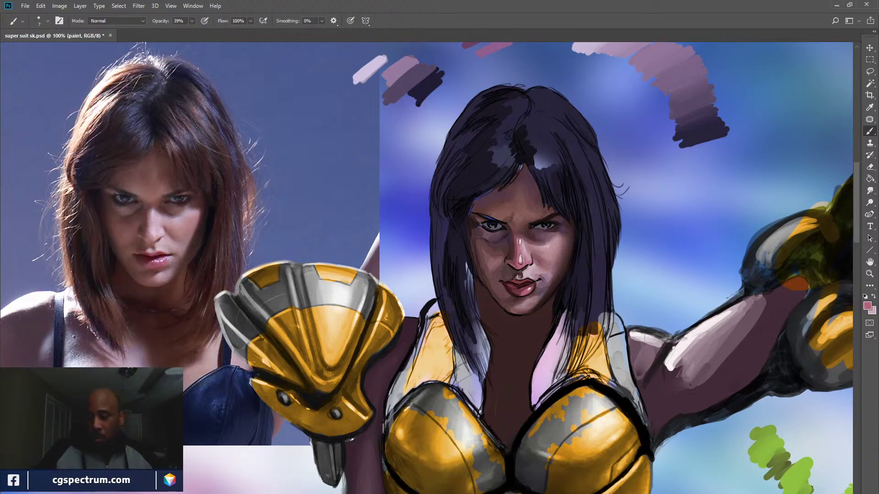
key("bracketleft")
key("bracketleft")
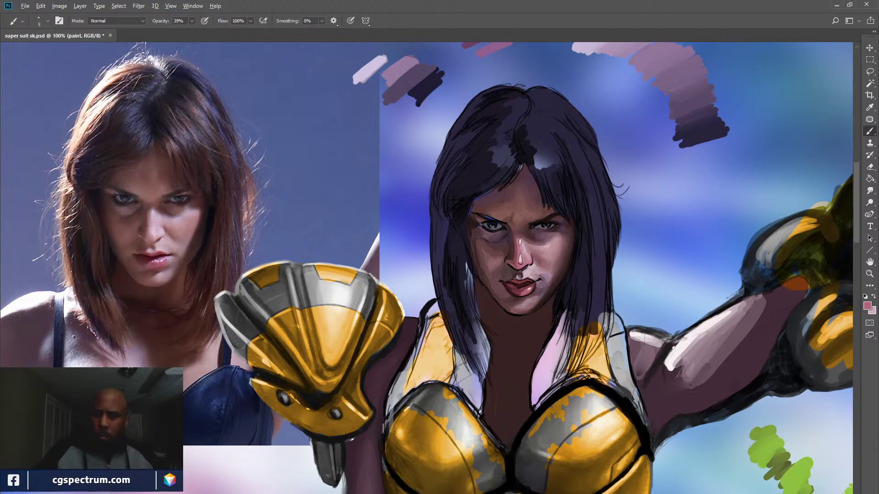
Repaint the lit-side eye with picked pale blue and sampled black, darkening the iris and lash line
left_click(547, 246, "alt")
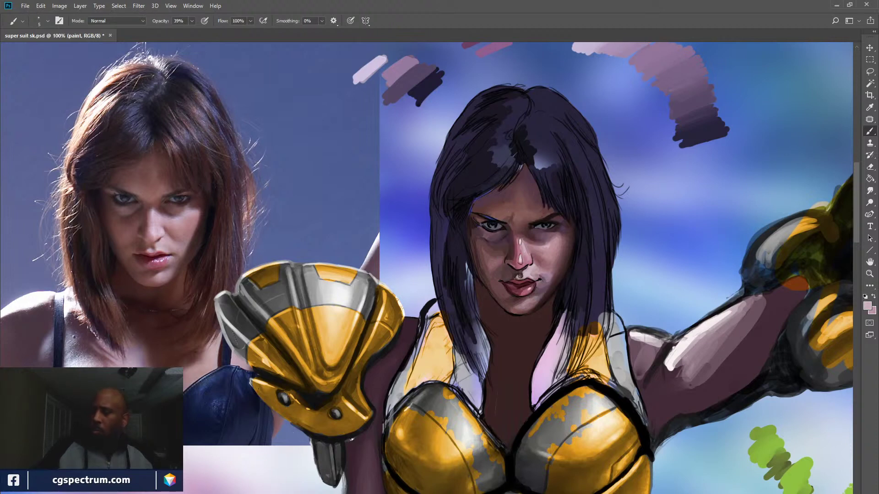
key("i")
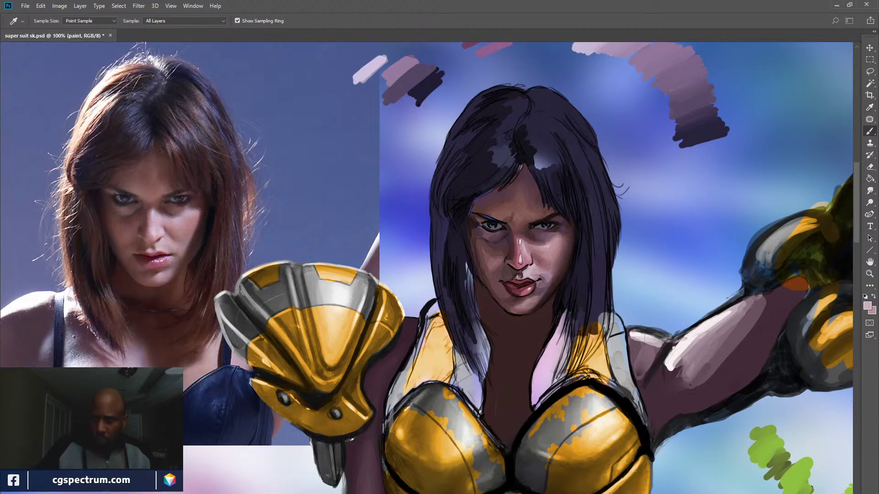
key("b")
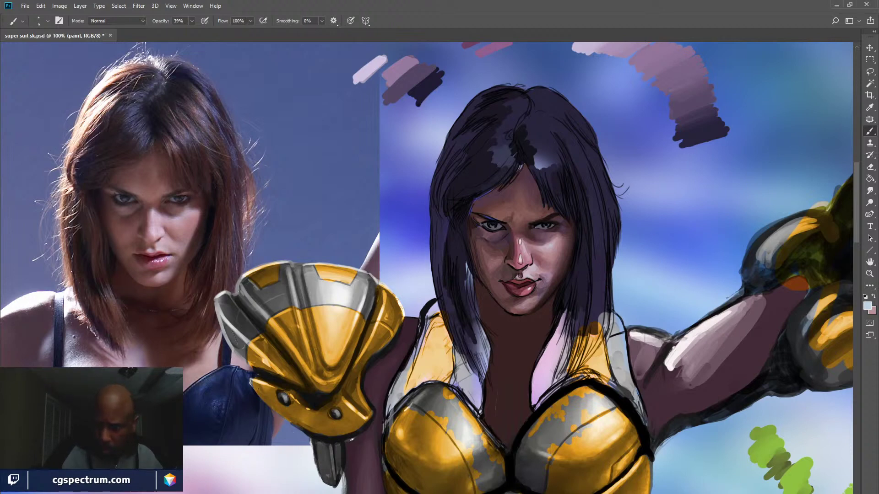
left_click(551, 224, "alt")
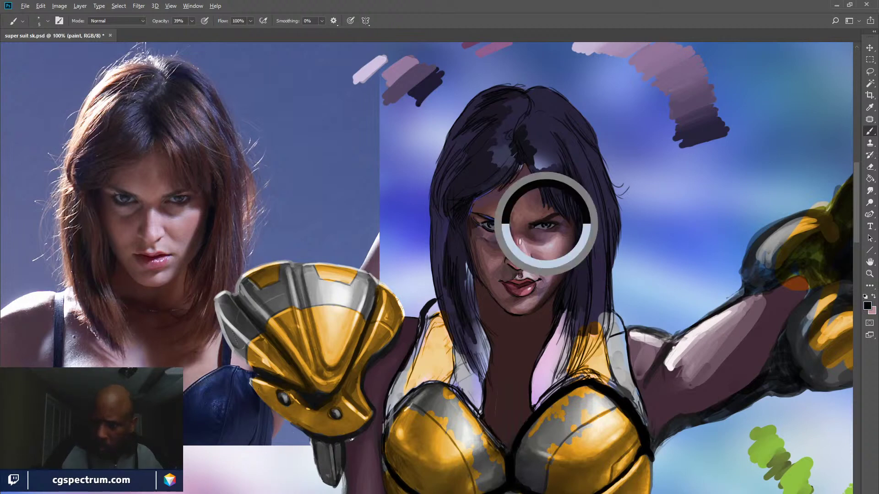
left_click(548, 224, "alt")
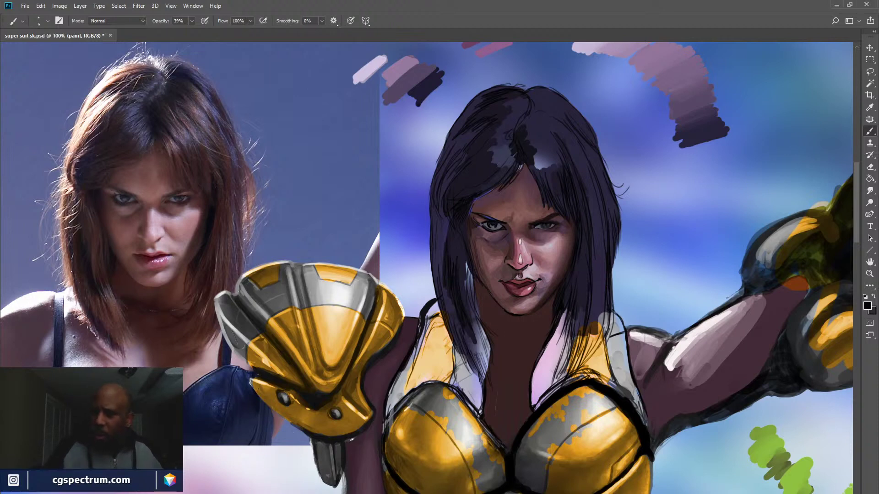
left_click(531, 222, "alt")
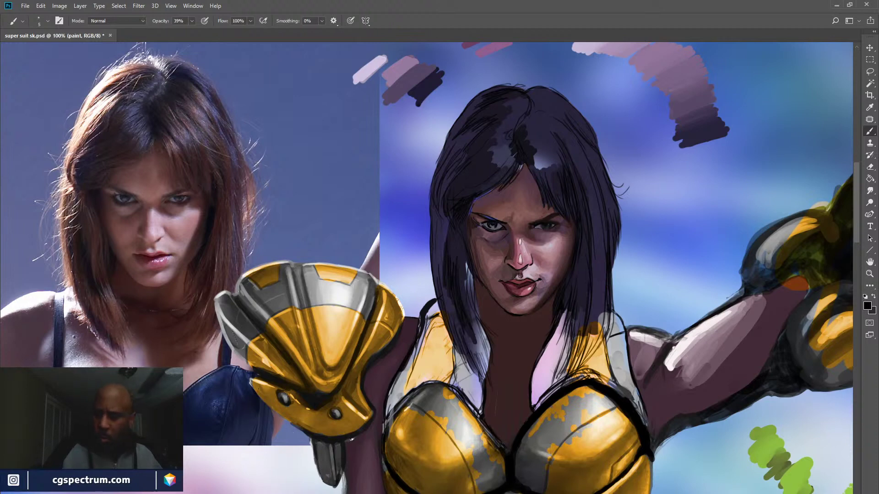
Set the brush opacity to 34% and refine the lit-side eye and its inner corner with black, dark plum and muted brown
key("x")
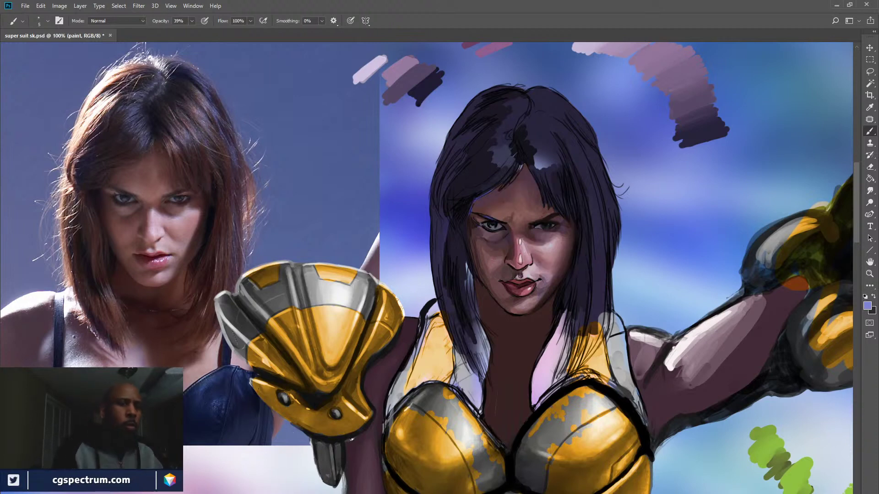
key("3")
key("4")
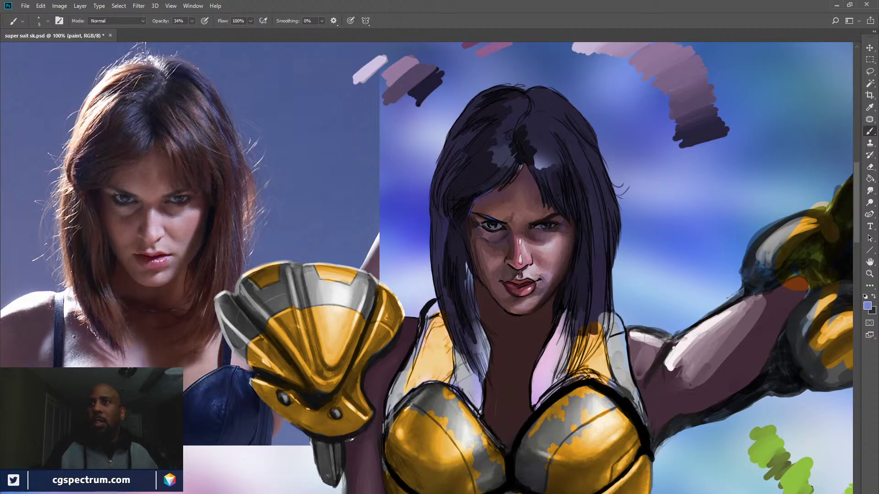
left_click(539, 222, "alt")
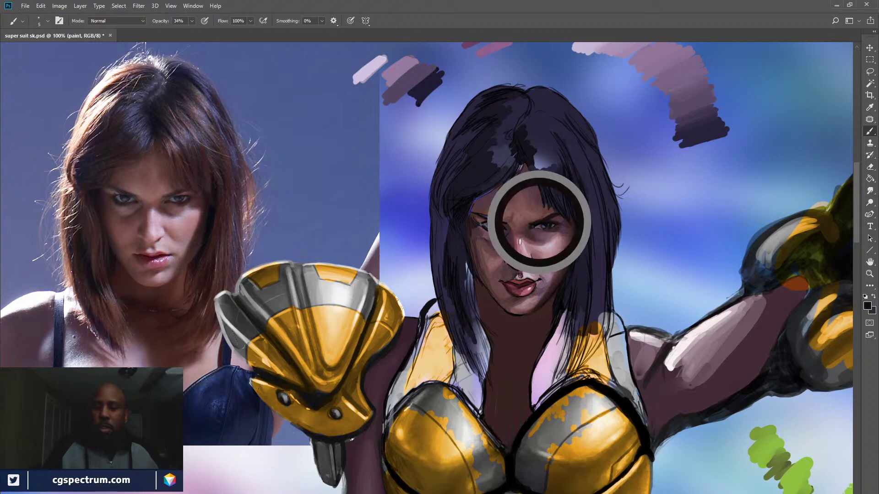
left_click(525, 230, "alt")
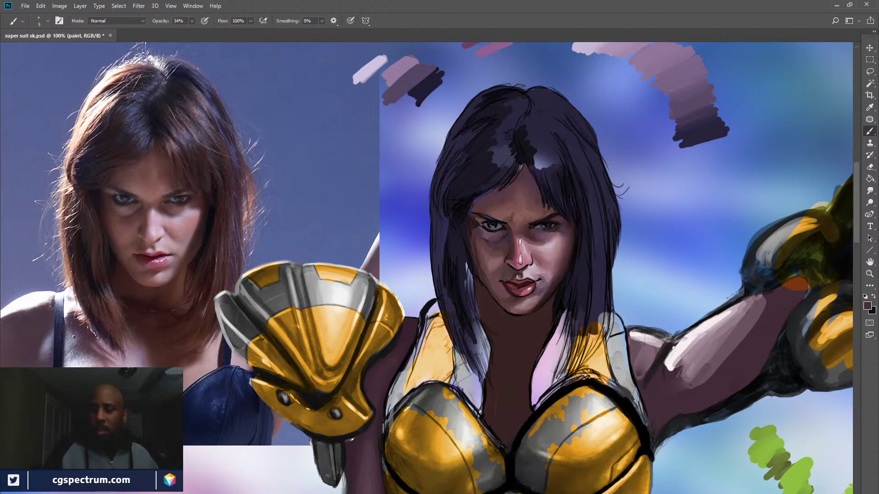
left_click(523, 221, "alt")
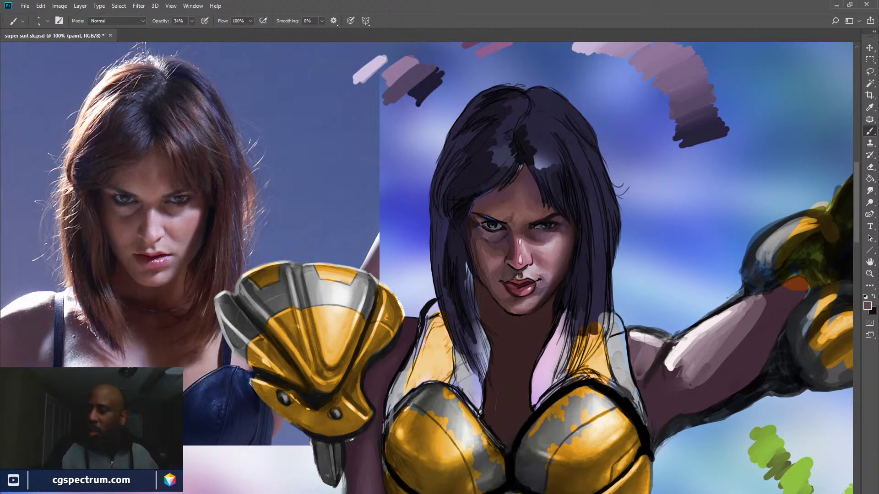
key("x")
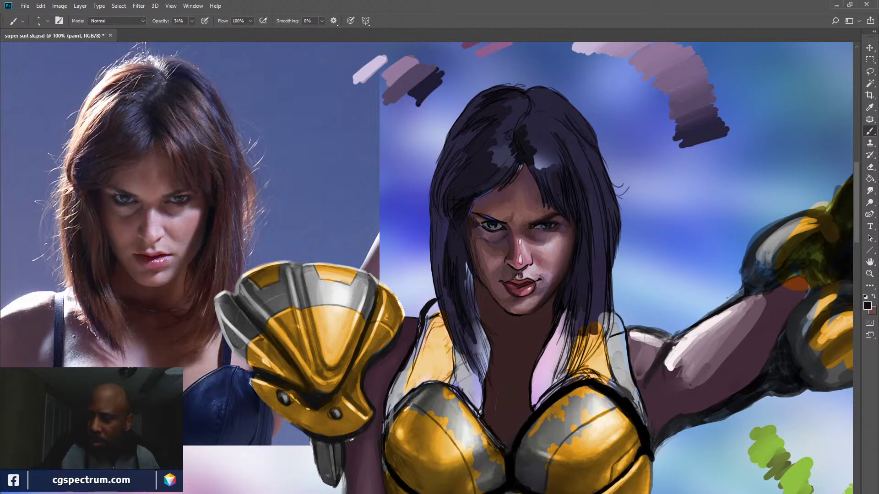
key("x")
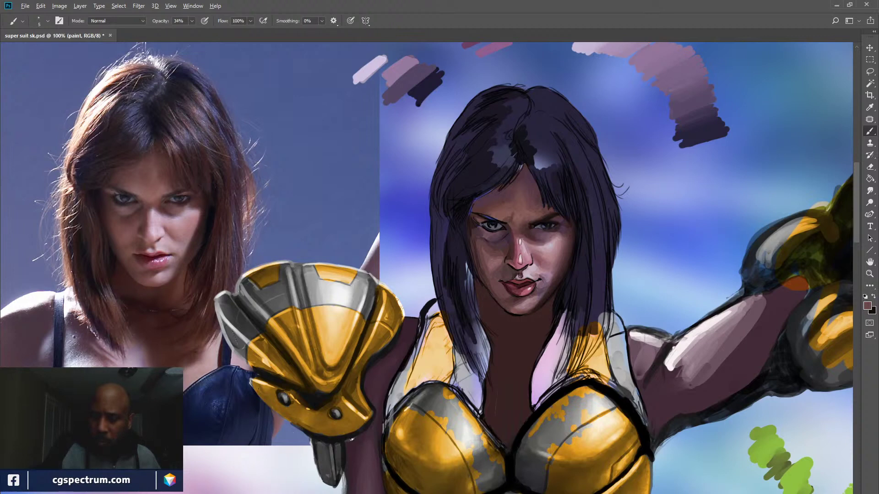
Refine the inner half of the woman's left eye with sampled grey and black
left_click(510, 287, "alt")
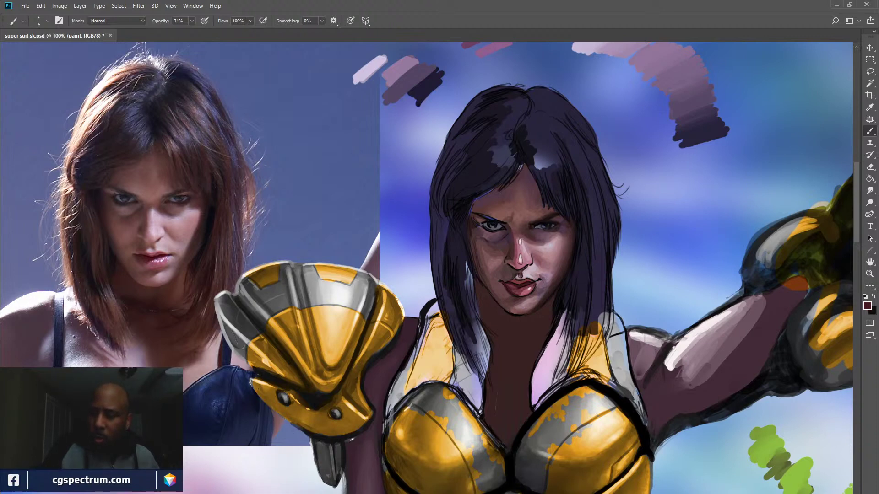
key("x")
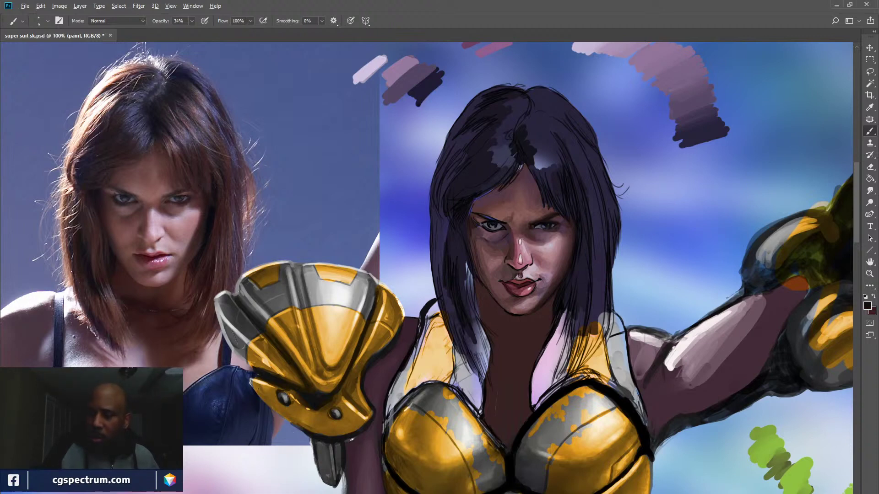
left_click(537, 227, "alt")
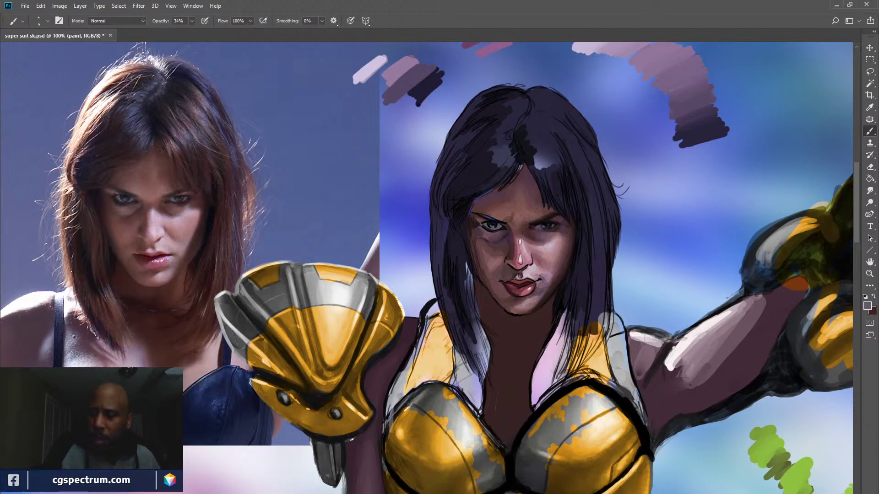
key("d")
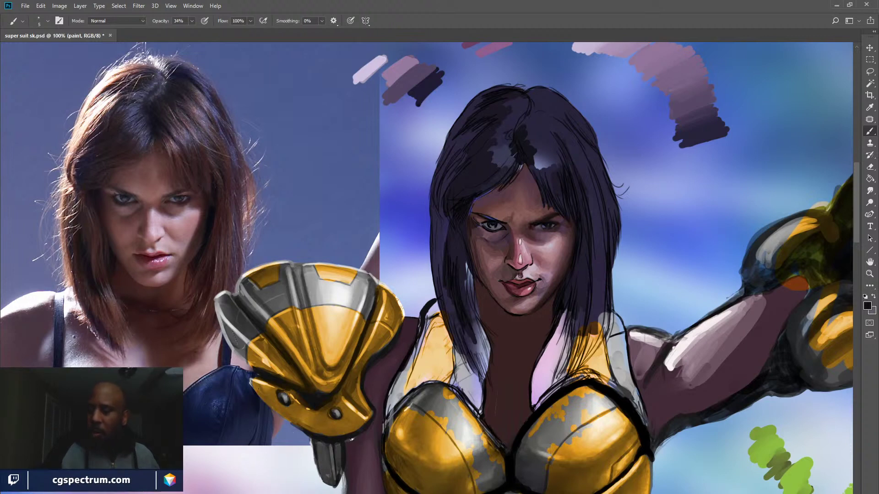
left_click(543, 222, "alt")
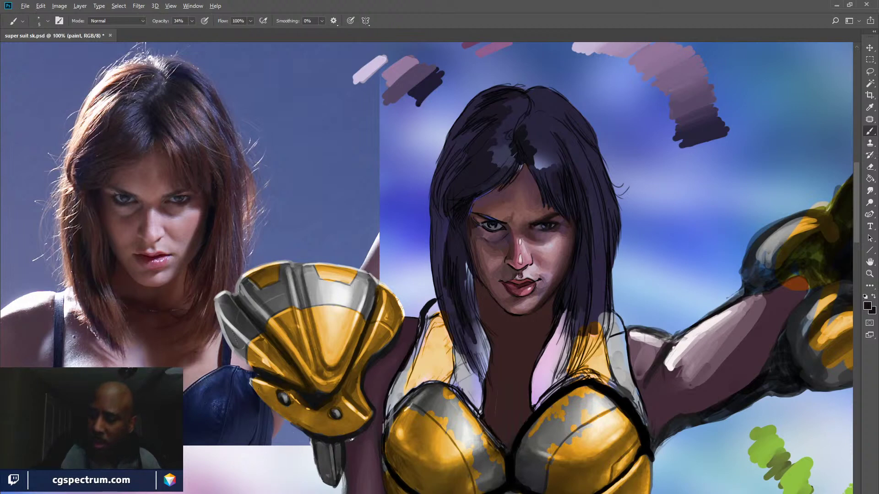
Blend the iris and lower lid of her left eye with sampled dark plum and muted brown
left_click(551, 230, "alt")
key("x")
left_click(546, 233, "alt")
key("x")
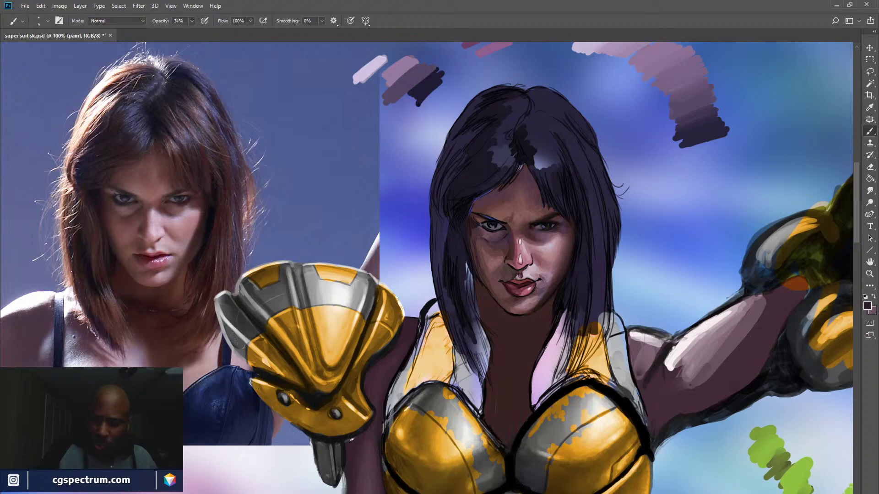
Model the tip and wings of the nose with pinks sampled around the nostrils
left_click(515, 256, "alt")
left_click(515, 258, "alt")
left_click(535, 259, "alt")
left_click(530, 257, "alt")
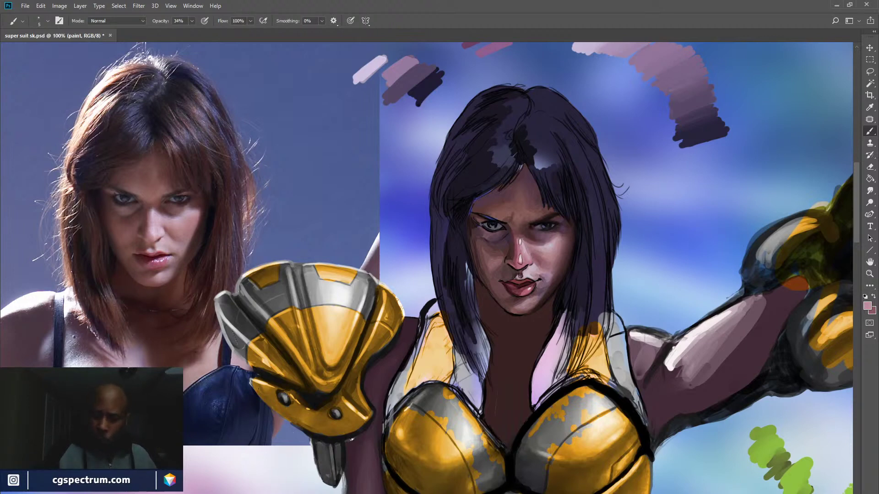
Brighten the highlight on the nose tip with sampled pale lilac and pale pink plus a picked pale blue
left_click(520, 260, "alt")
key("x")
left_click(520, 261, "alt")
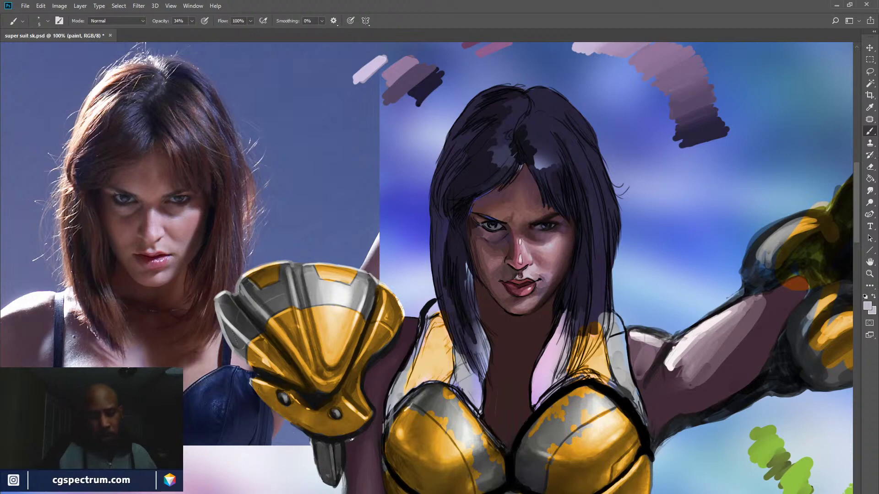
left_click(520, 259, "alt")
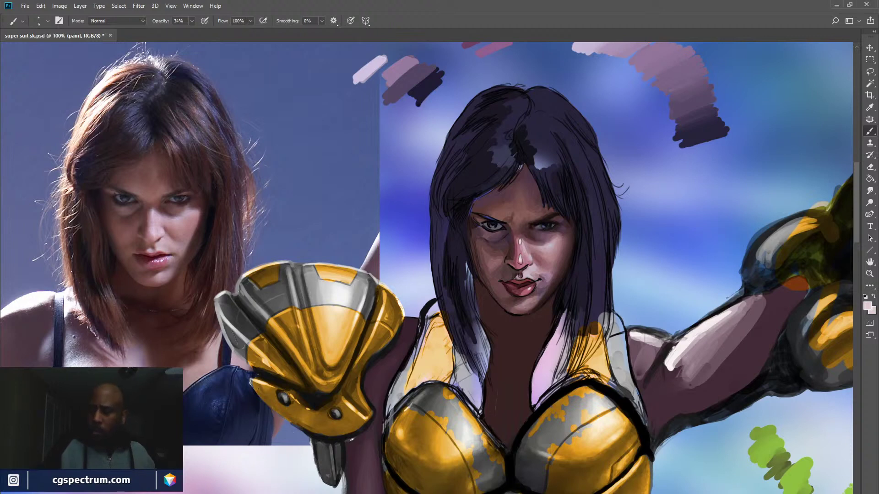
key("i")
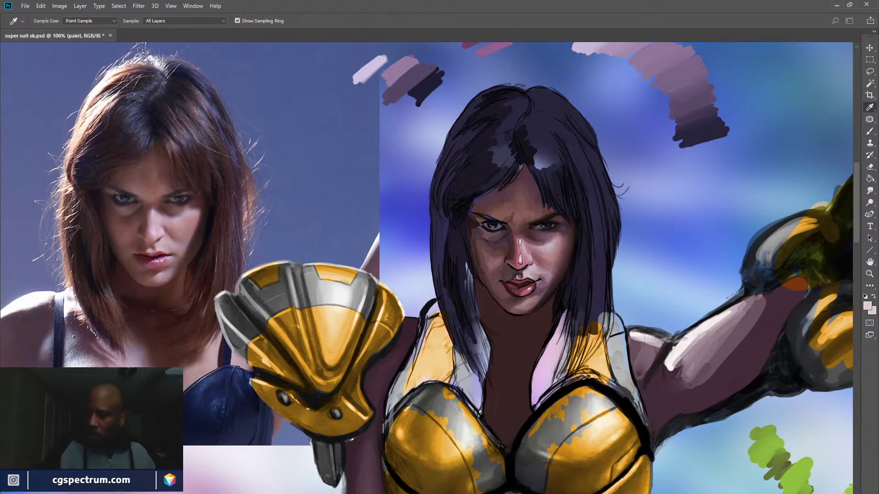
key("b")
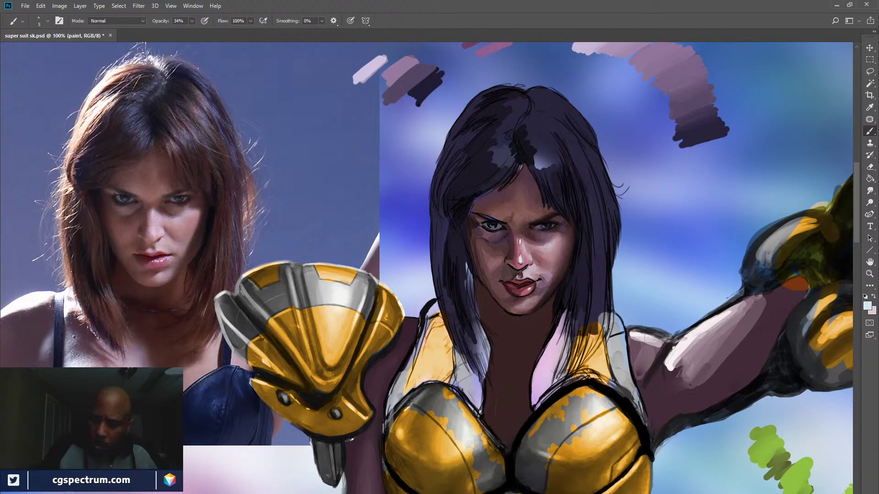
Blend the nose tip highlight, alternating the pale blue with rose sampled from below the nose
left_click(527, 271, "alt")
key("x")
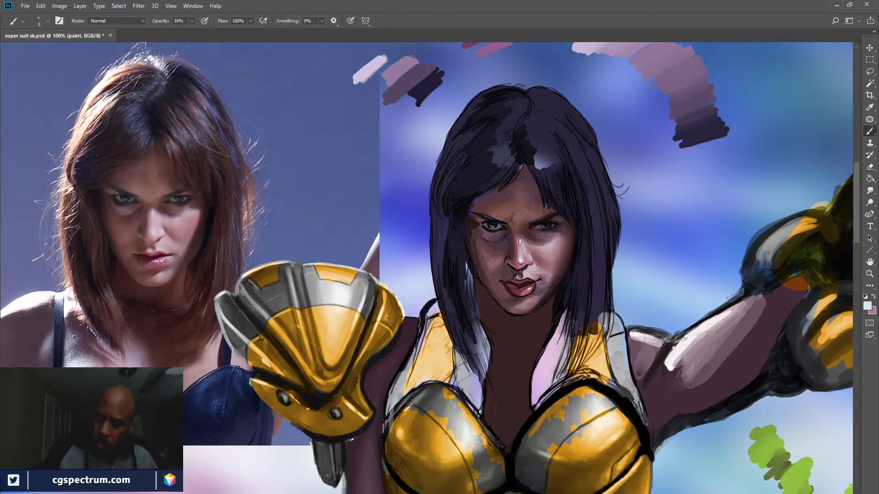
key("x")
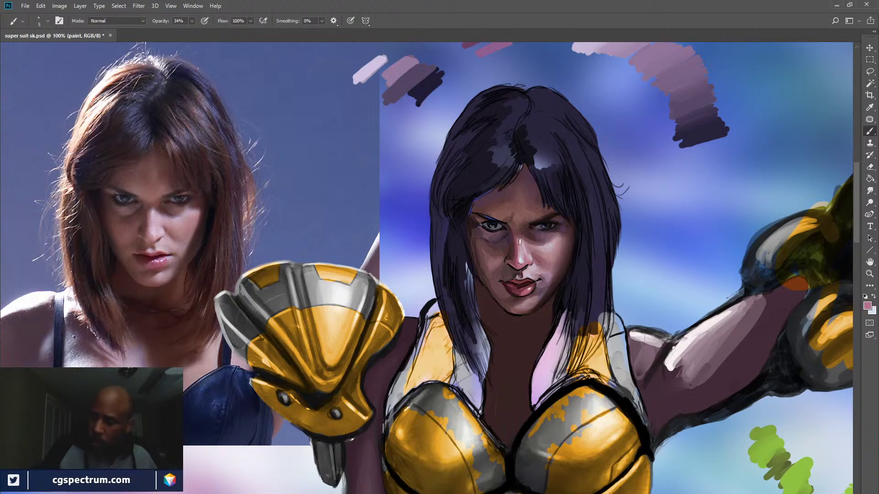
key("x")
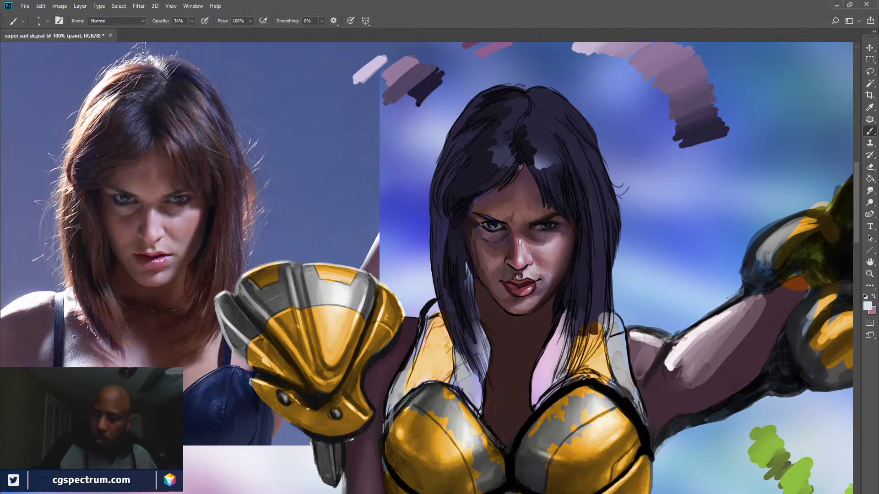
key("x")
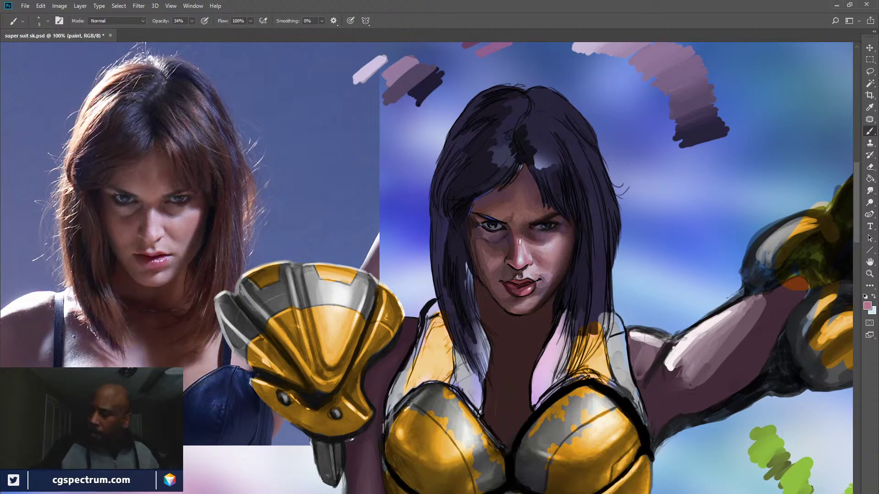
key("x")
Shape the nostrils and underside of the nose with sampled light pink, dark maroon and dusty rose
left_click(525, 251, "alt")
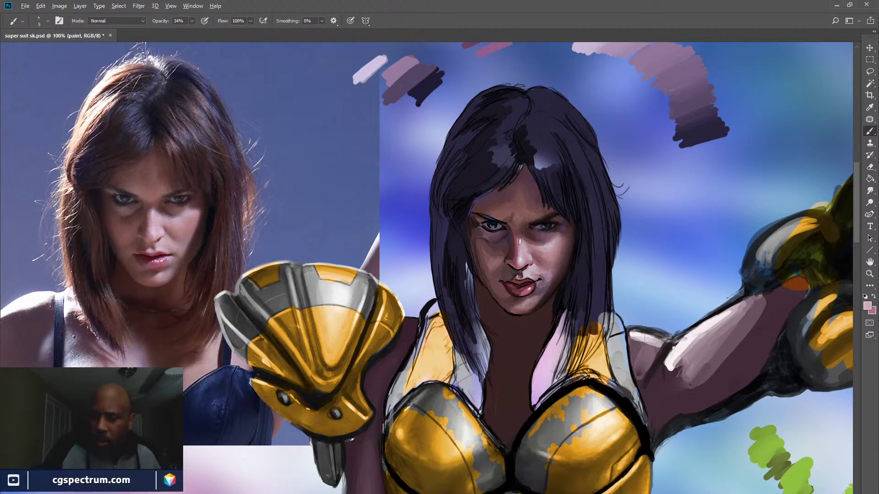
left_click(525, 285, "alt")
left_click(514, 261, "alt")
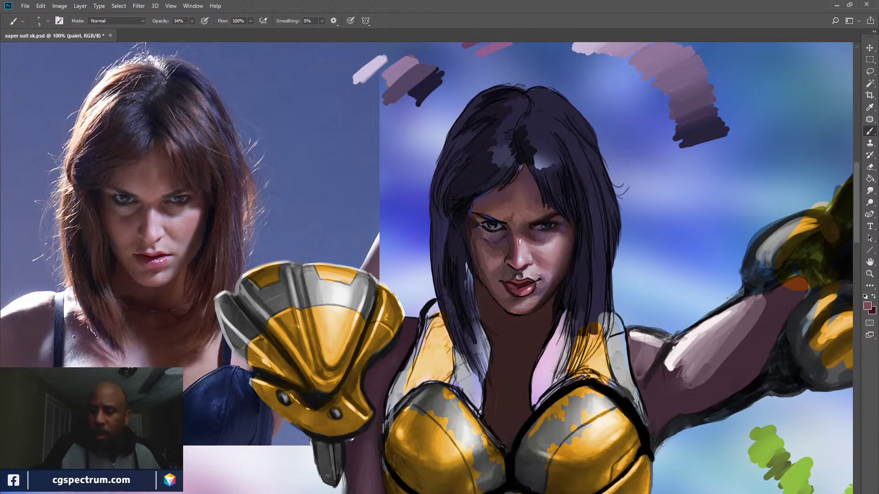
left_click(515, 260, "alt")
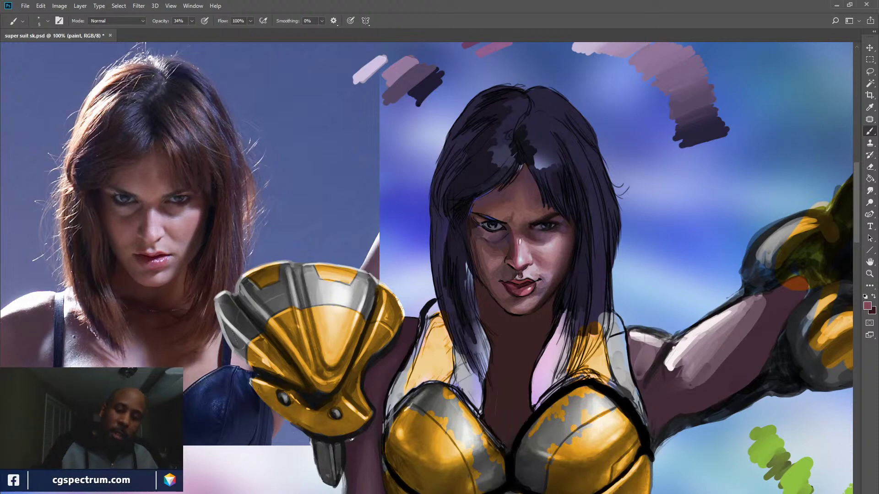
left_click(520, 271, "alt")
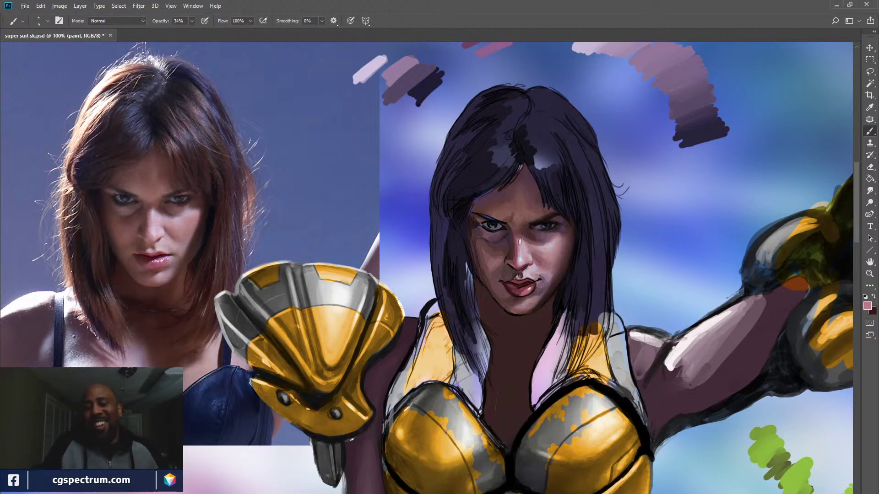
Smooth the side of the nose with sampled dark maroon, soft pinks and a muted mauve from the cheek
left_click(527, 261, "alt")
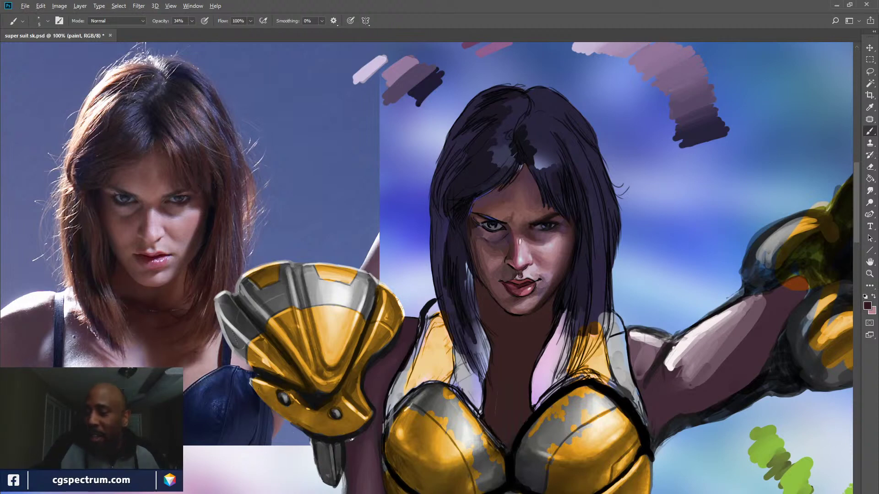
left_click(525, 260, "alt")
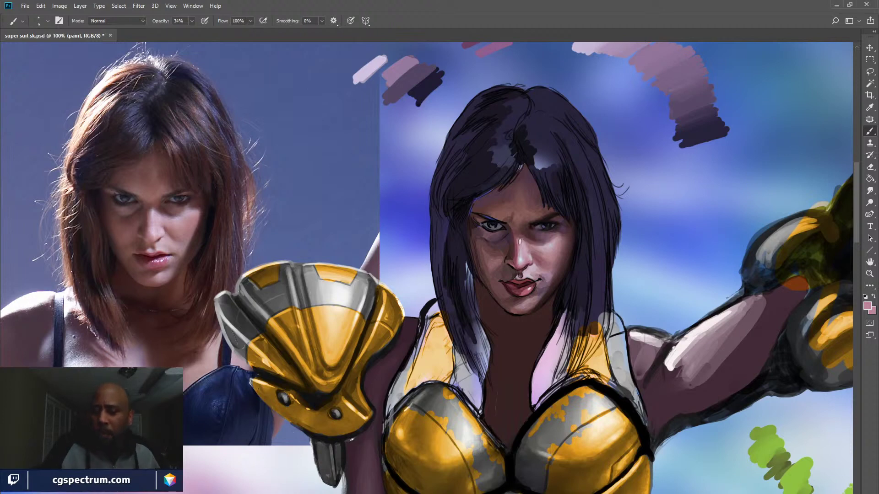
left_click(520, 246, "alt")
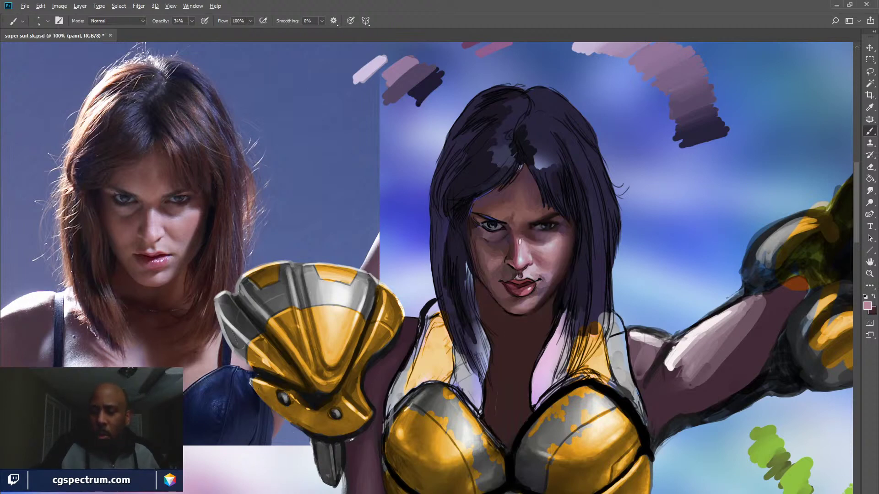
left_click(558, 264, "alt")
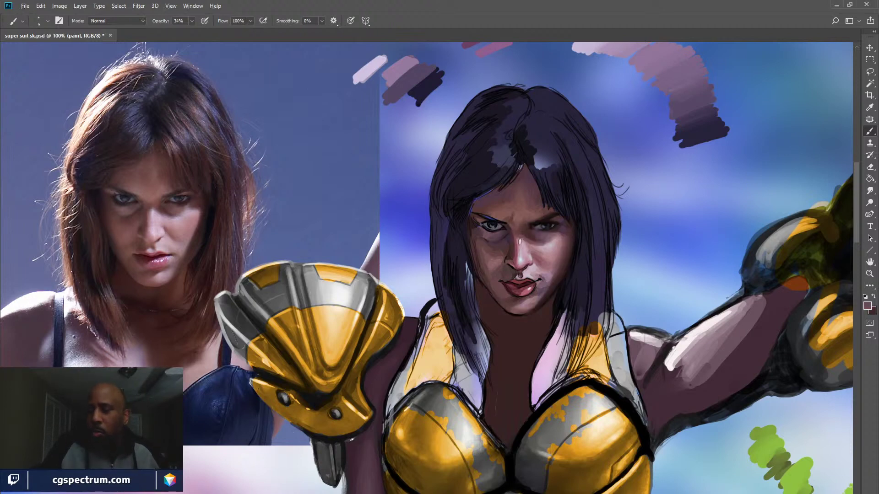
Deepen the nostril and nose edge with sampled plum-red, rose and dark maroon
left_click(523, 269, "alt")
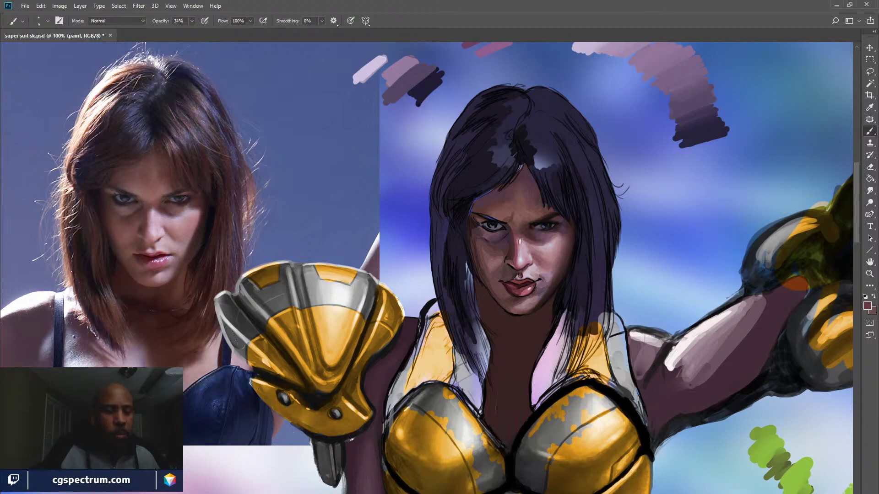
left_click(515, 255, "alt")
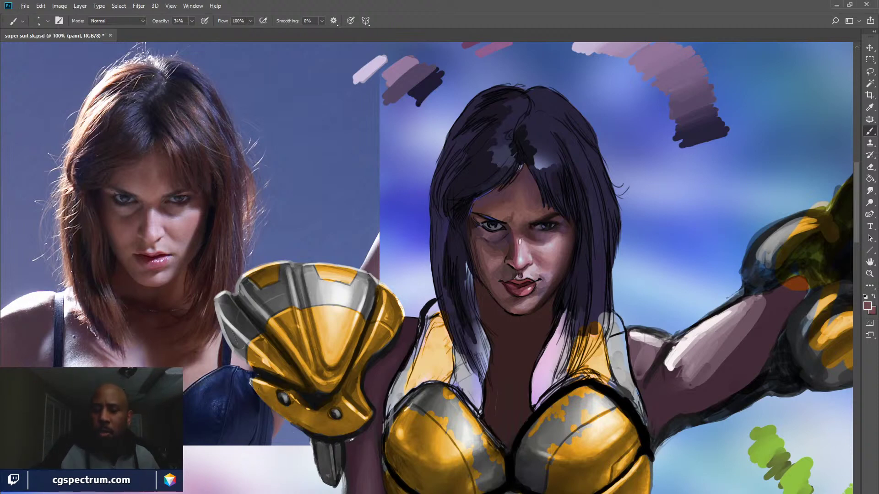
key("x")
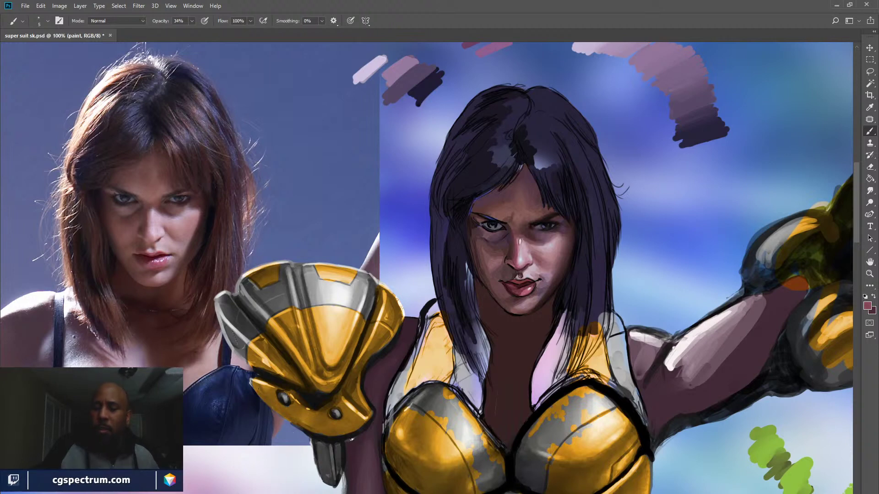
key("x")
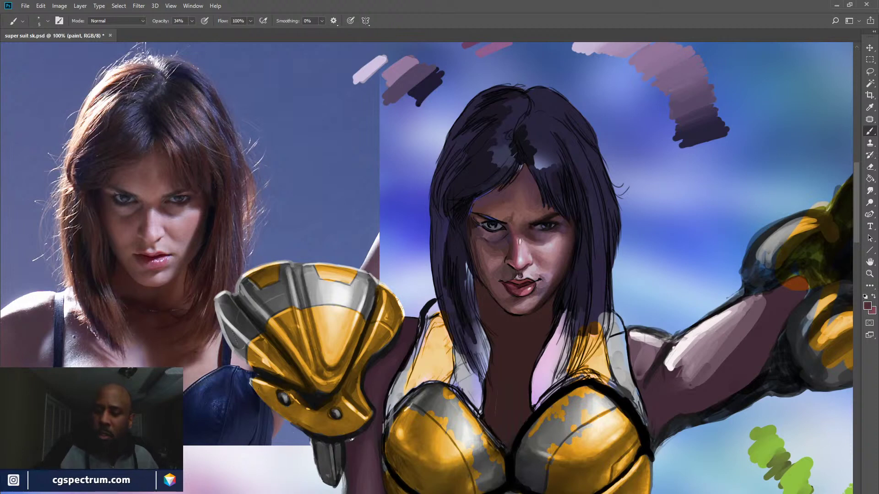
Soften the lower nose bridge with sampled light pink and deeper rose
left_click(518, 248, "alt")
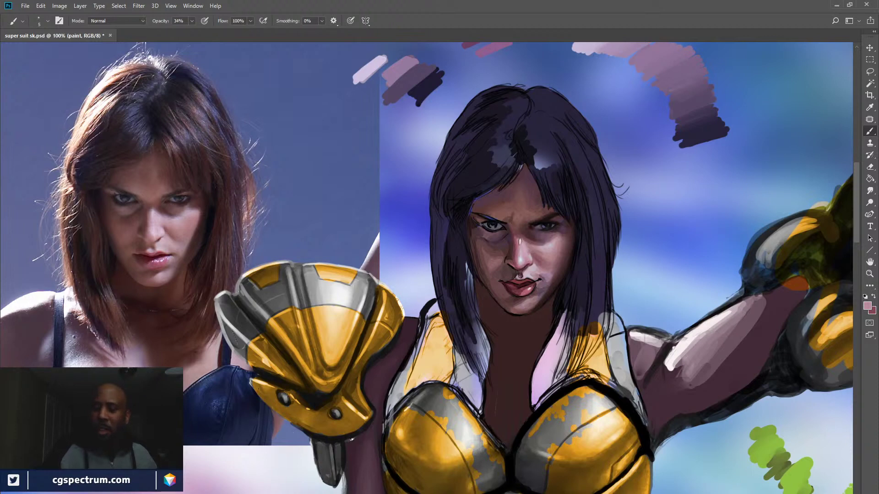
left_click(520, 241, "alt")
key("x")
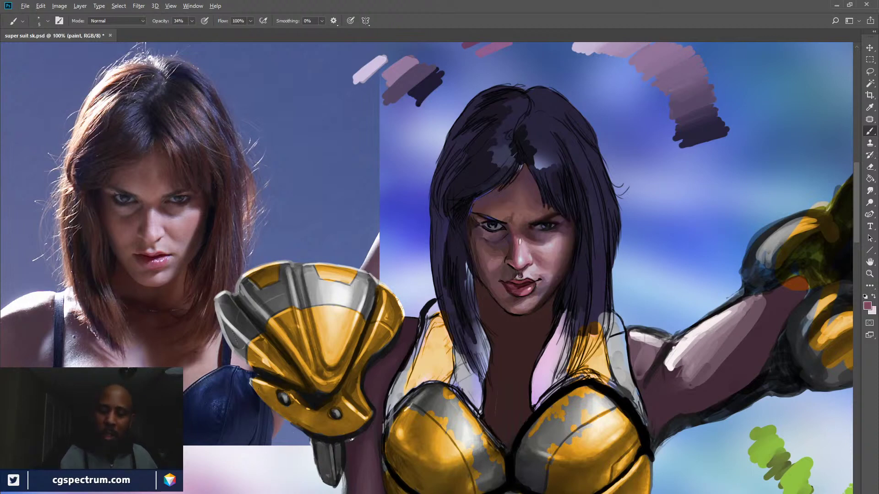
left_click(520, 248, "alt")
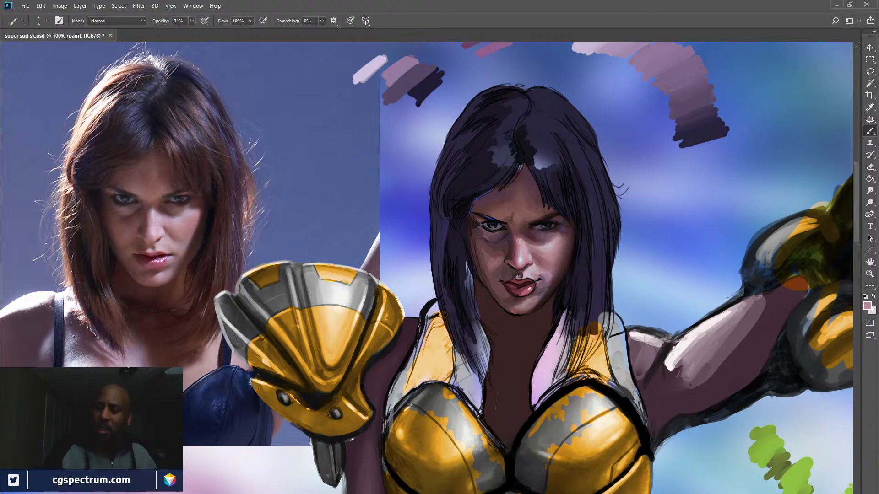
Even out the transition from the nose bridge to the tip with sampled pale pink, rose and muted mauve
left_click(519, 274, "alt")
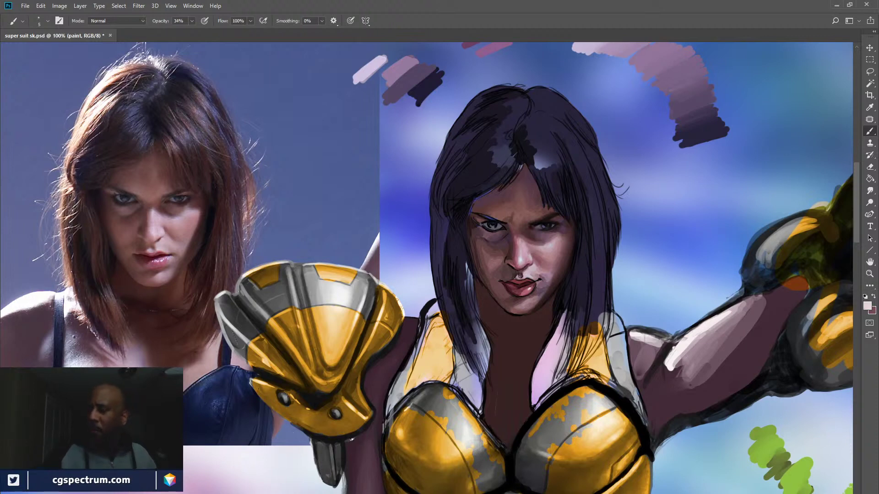
key("x")
key("x")
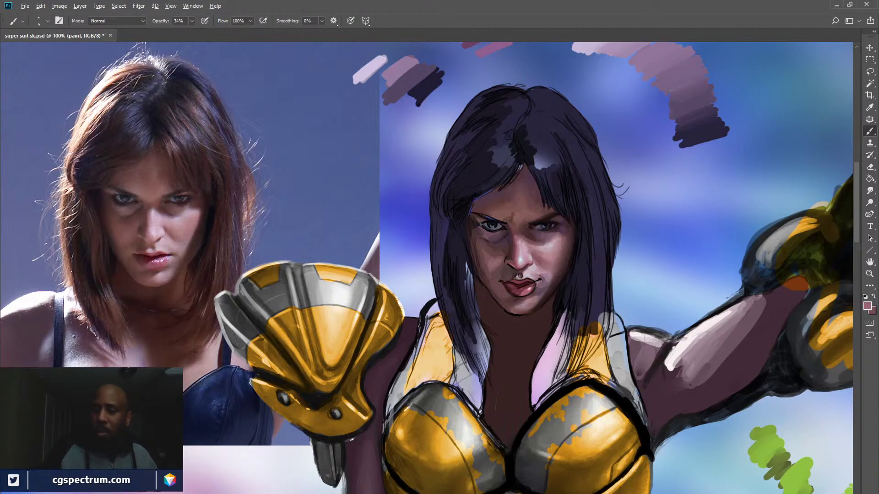
left_click(514, 233, "alt")
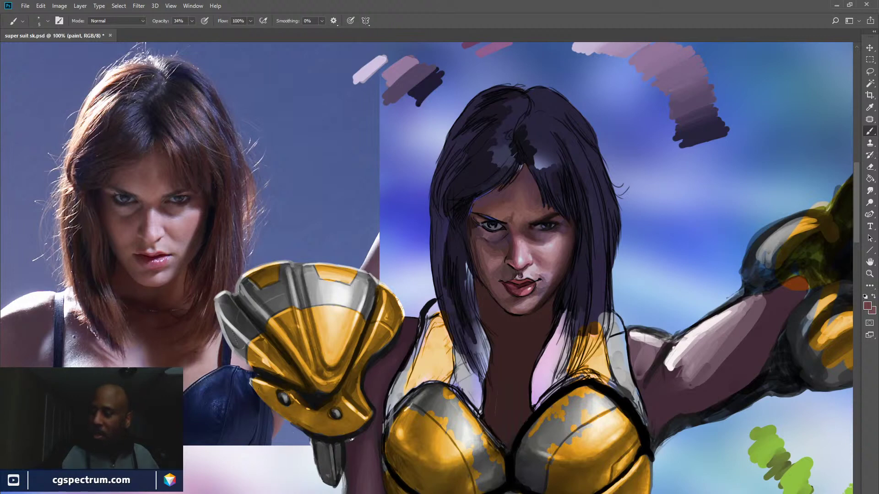
left_click(517, 259, "alt")
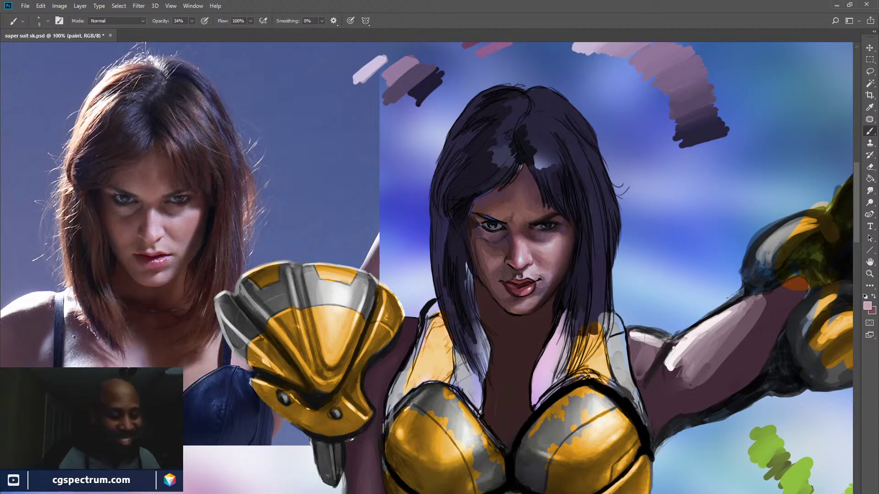
left_click(511, 243, "alt")
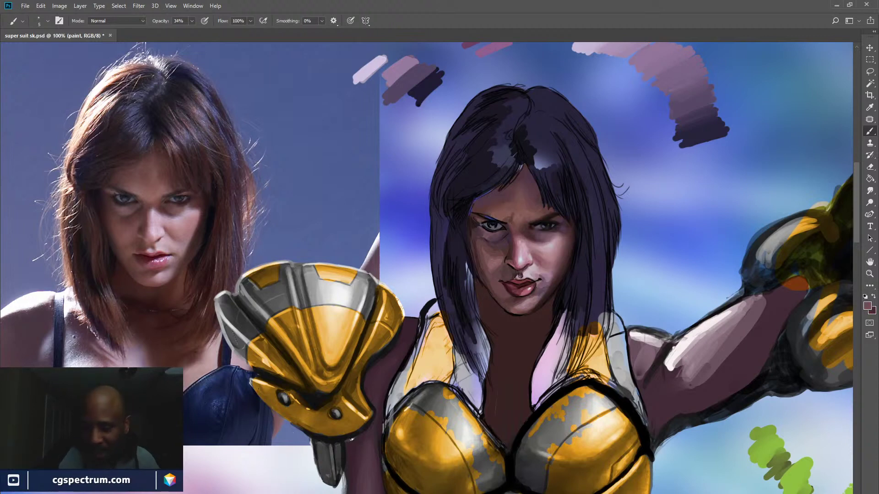
Sample a dark maroon near the nose, and compare the face repeatedly with and without the latest repaint layer
left_click(514, 251, "alt")
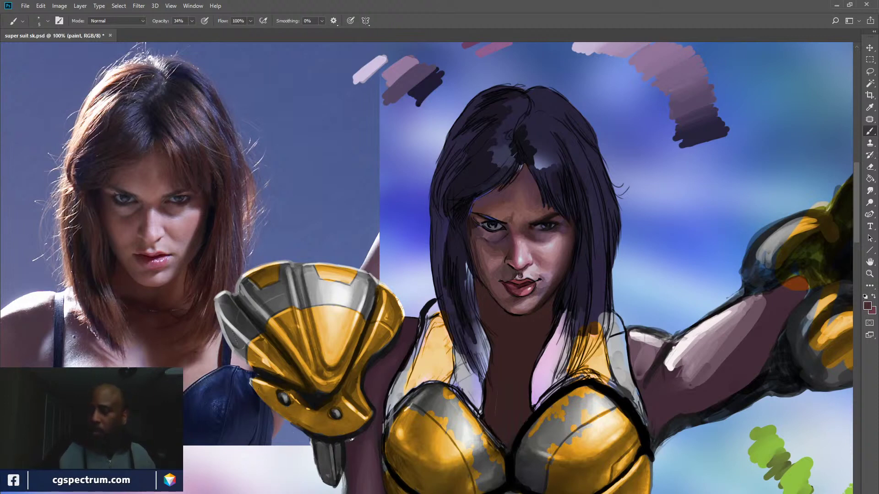
key("ctrl+comma")
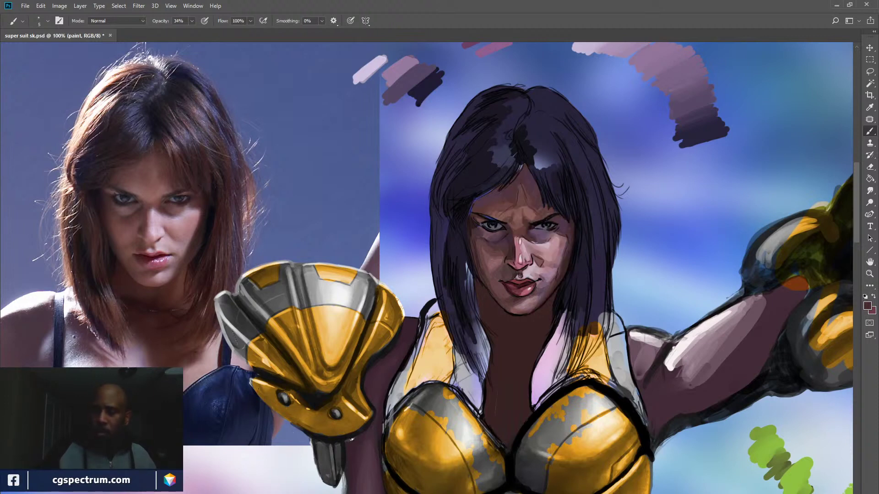
key("ctrl+comma")
key("ctrl+comma")
key("ctrl+comma")
key("ctrl+comma")
key("ctrl+comma")
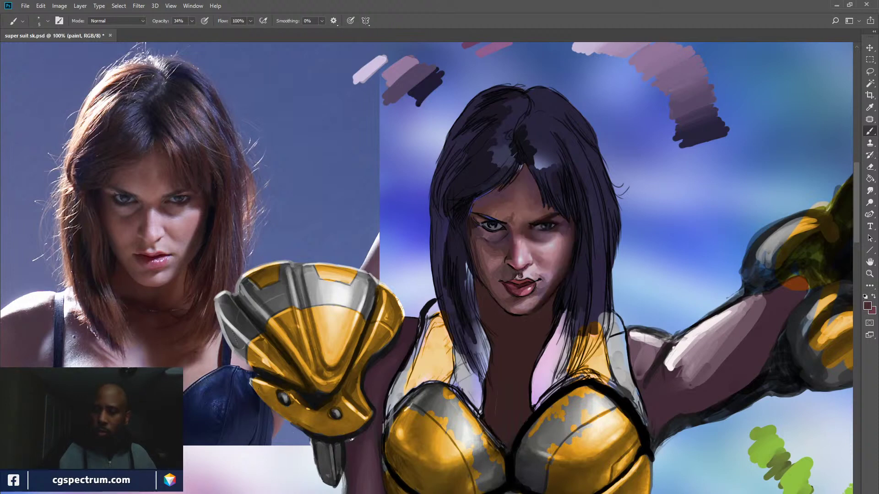
key("ctrl+comma")
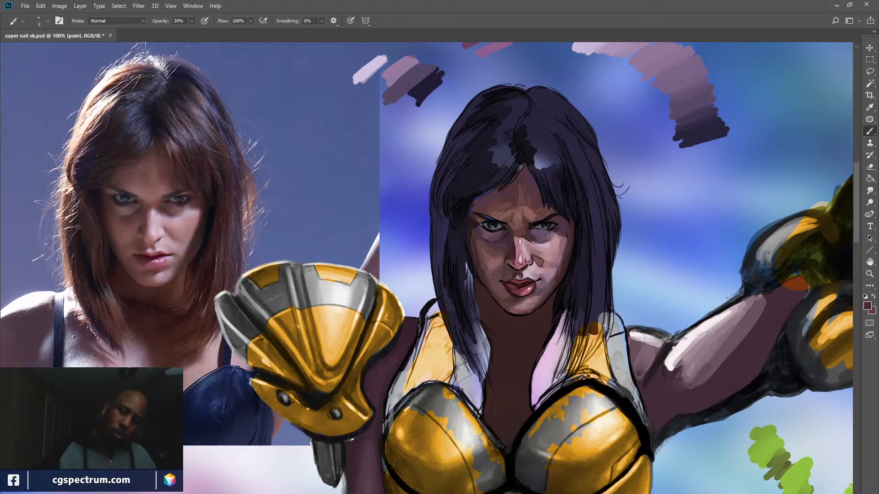
key("ctrl+comma")
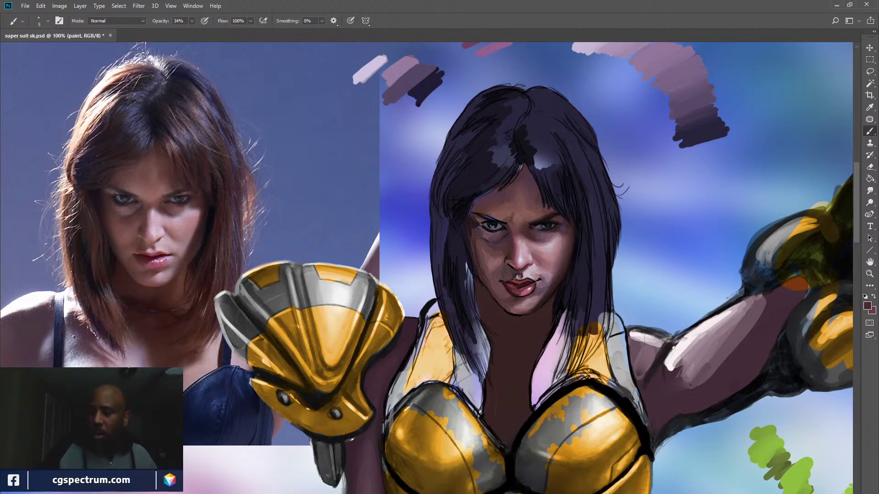
key("ctrl+comma")
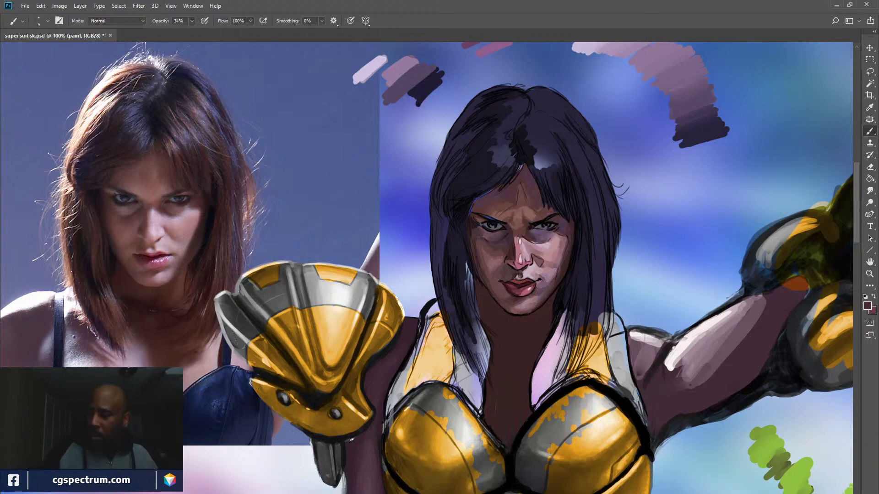
key("ctrl+comma")
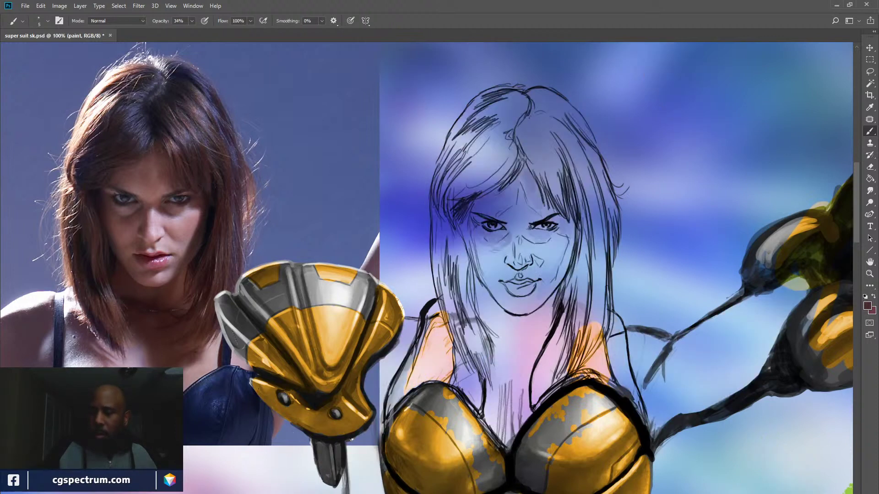
key("ctrl+comma")
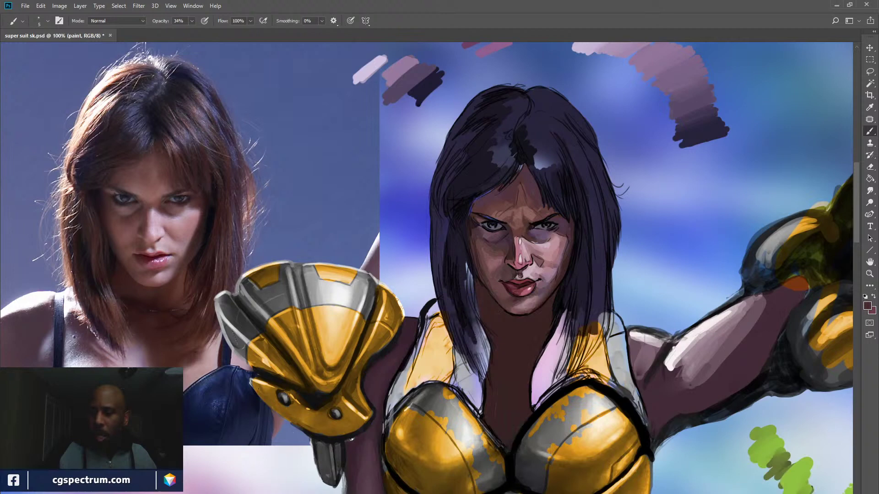
key("ctrl+comma")
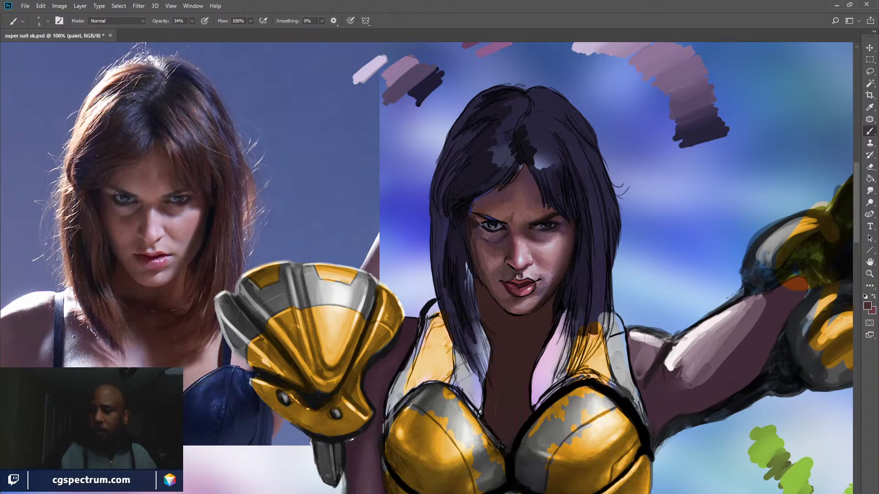
Examine the grey creature head, and compare the woman's face once more before and after the repaint
left_click_drag(750, 197, 182, 301)
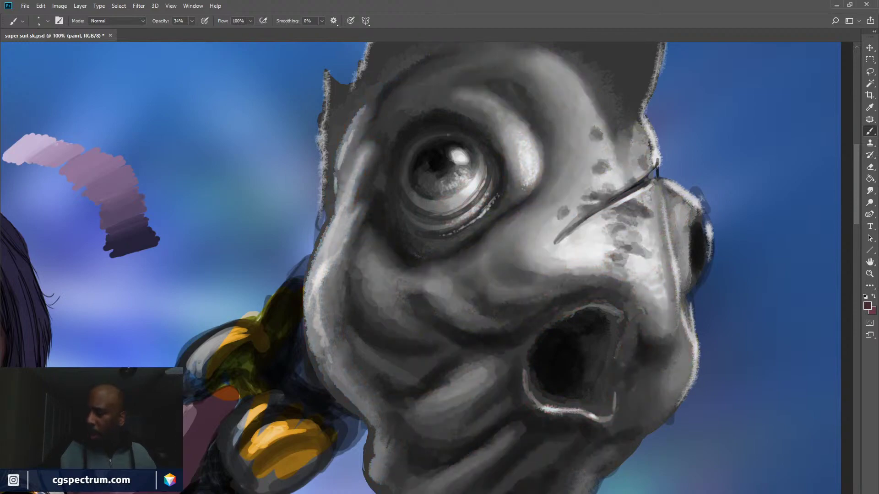
left_click_drag(440, 275, 461, 245)
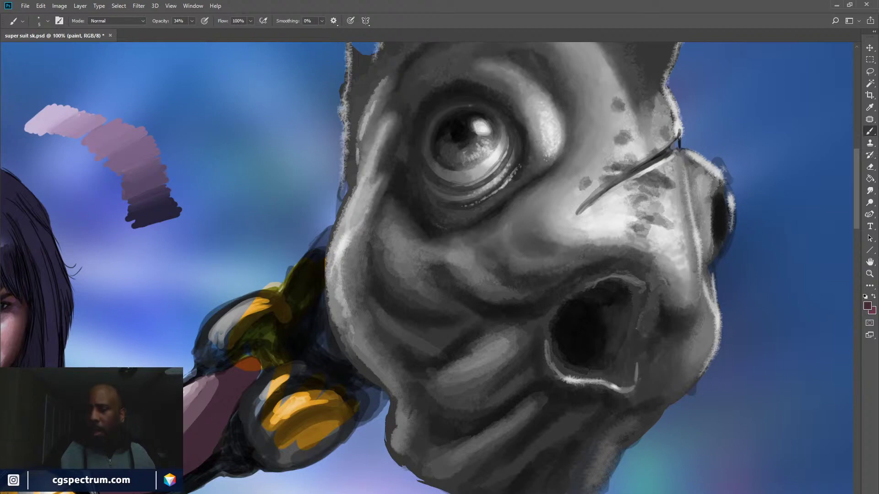
left_click_drag(458, 229, 812, 187)
left_click_drag(412, 293, 572, 208)
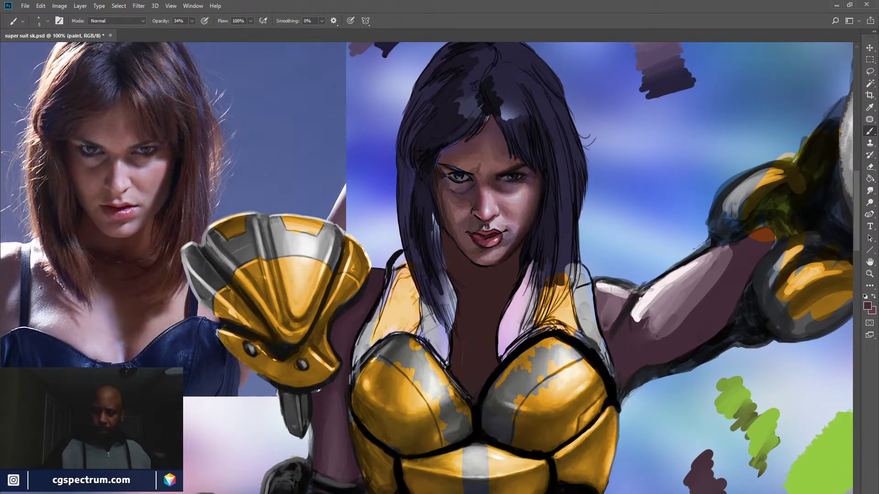
left_click_drag(485, 256, 533, 261)
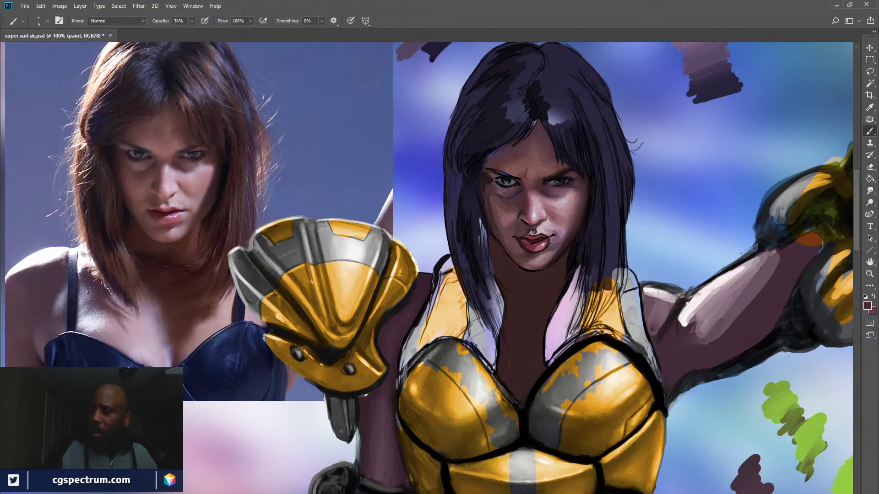
key("ctrl+z")
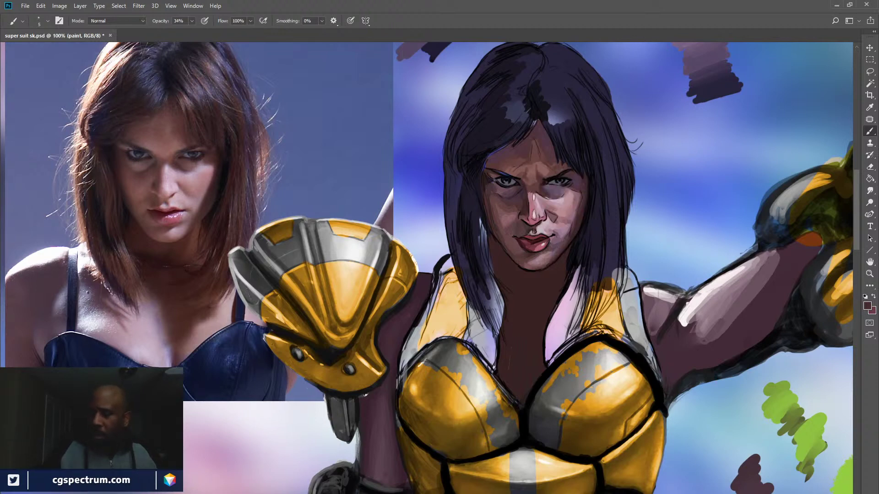
key("ctrl+shift+z")
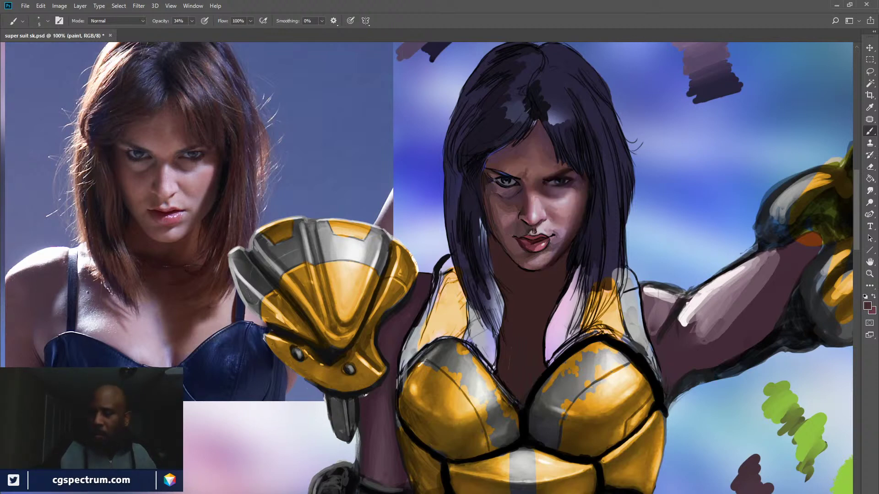
mouse_move(533, 232)
left_mouse_down()
mouse_move(498, 232)
mouse_move(518, 237)
left_mouse_up()
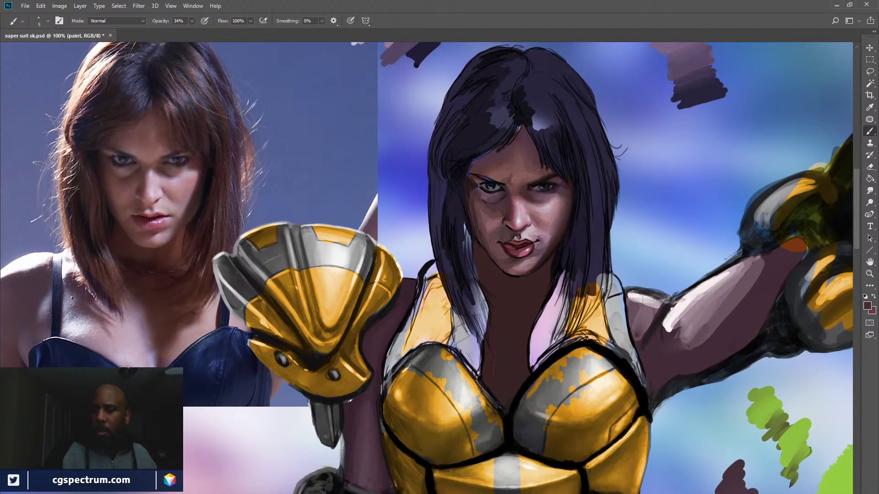
Review the whole armoured figure at reduced scale, from head to legs, and return to a close view of the face
key("ctrl+minus")
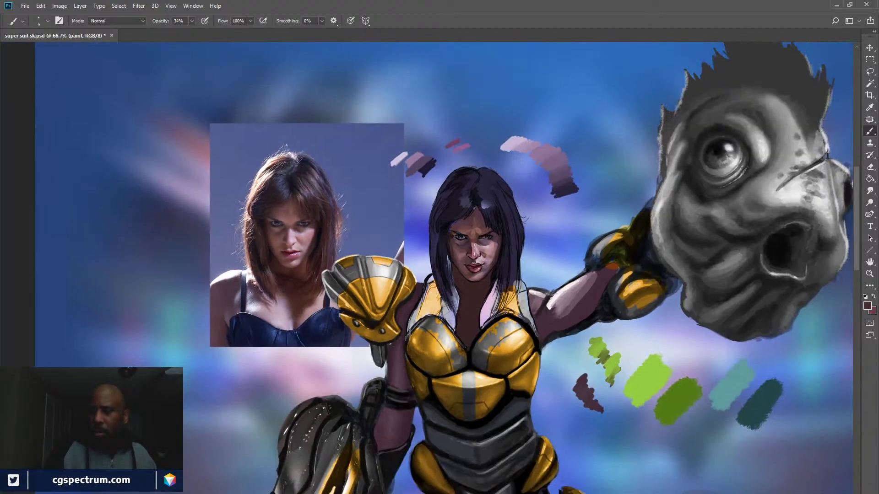
key("ctrl+minus")
left_click_drag(504, 229, 397, 222)
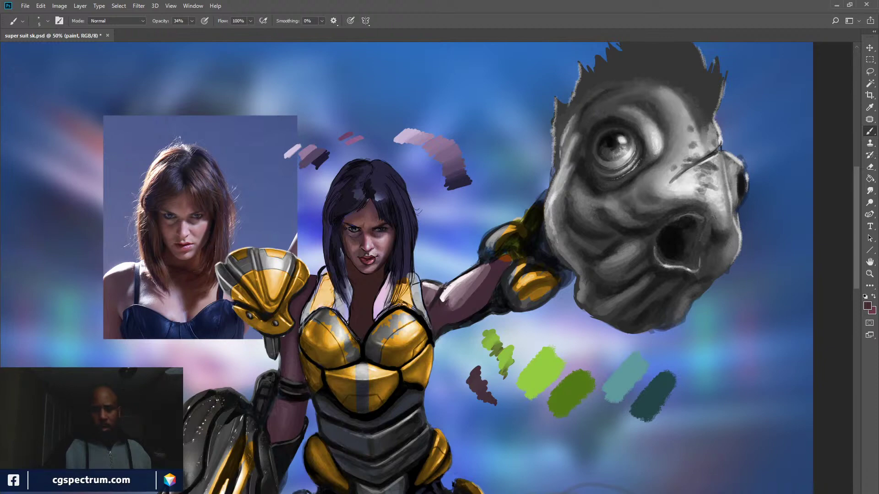
key("ctrl+minus")
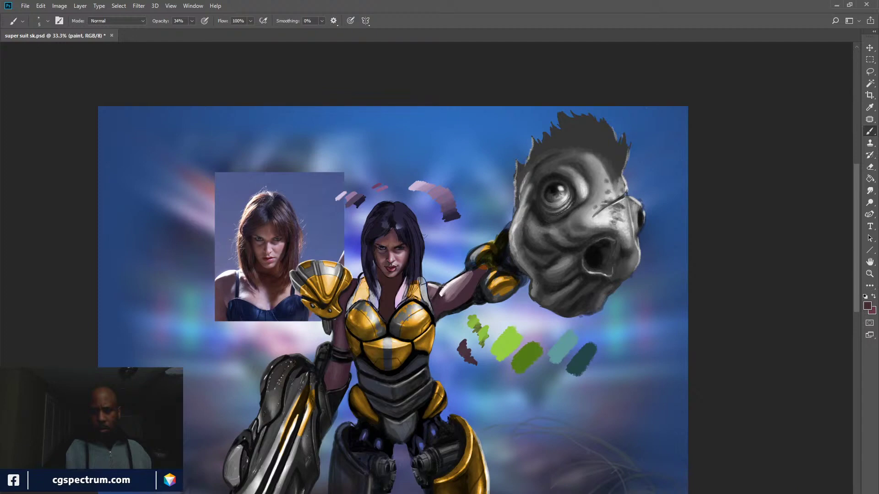
scroll(397, 268, "down", 3)
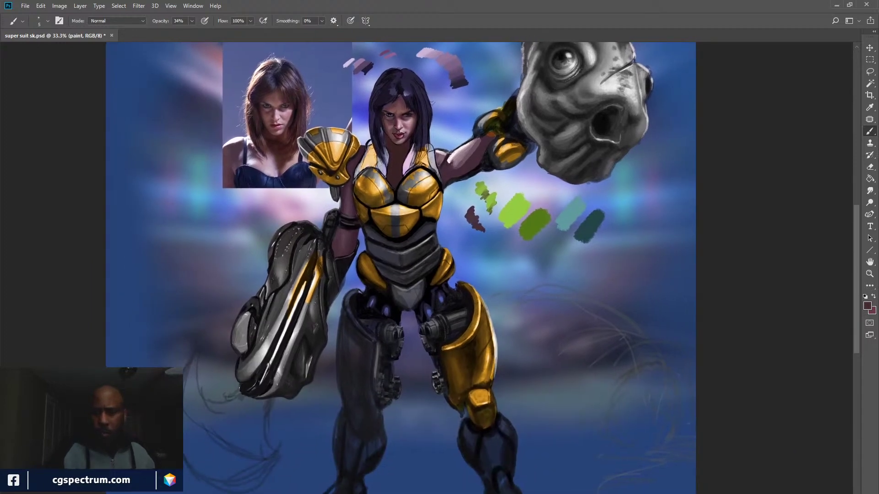
scroll(396, 269, "down", 1)
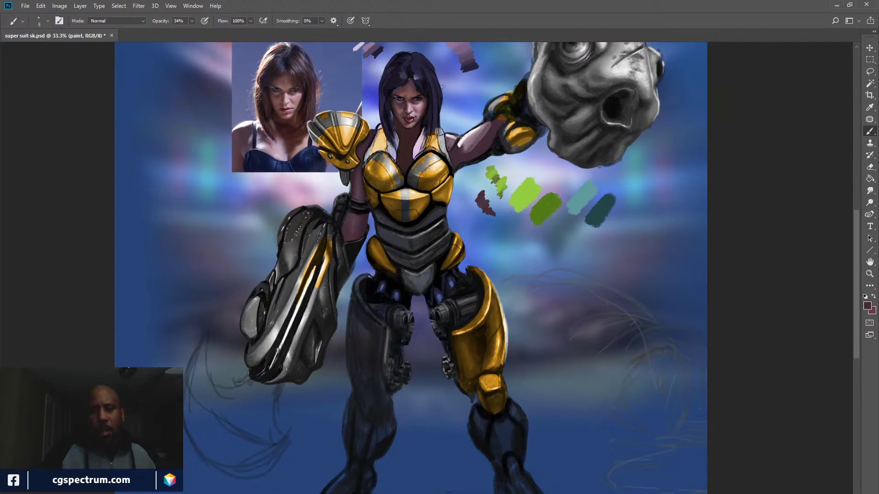
key("ctrl+plus")
key("ctrl+plus")
left_click_drag(419, 220, 447, 426)
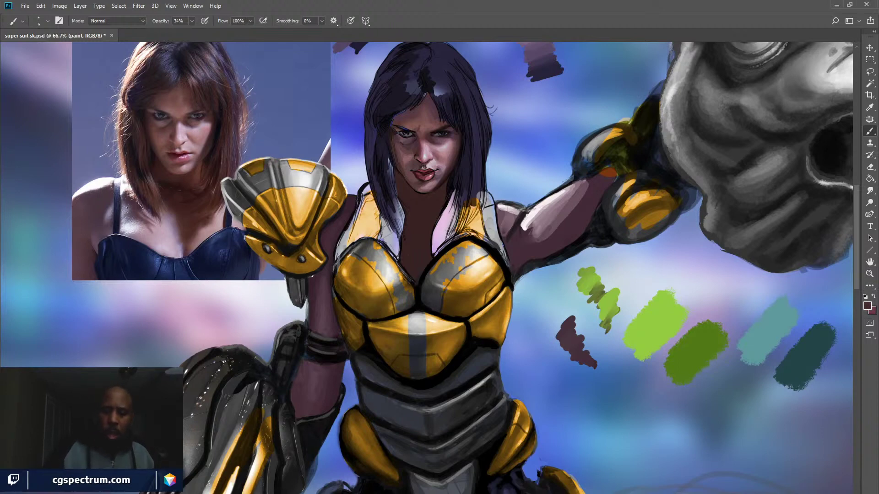
left_click_drag(481, 198, 430, 193)
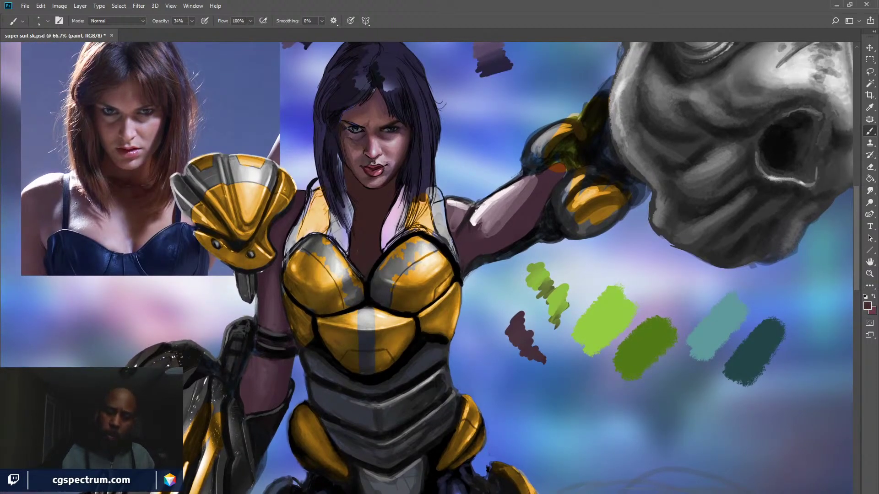
mouse_move(374, 162)
left_mouse_down()
mouse_move(381, 117)
mouse_move(379, 198)
left_mouse_up()
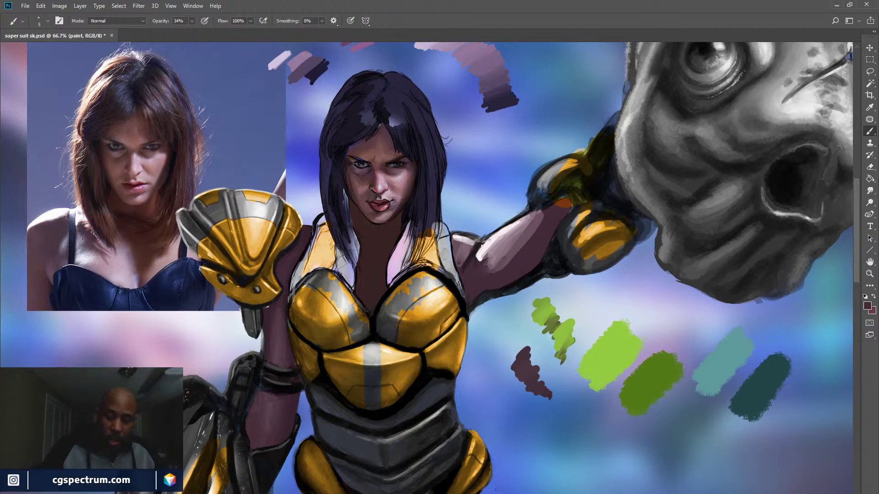
key("ctrl+plus")
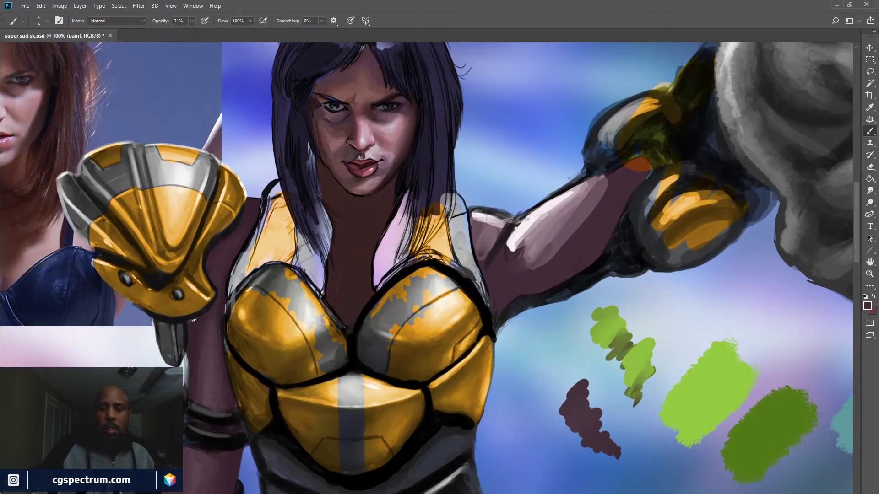
mouse_move(412, 220)
left_mouse_down()
mouse_move(454, 282)
mouse_move(502, 319)
left_mouse_up()
left_click_drag(452, 255, 452, 236)
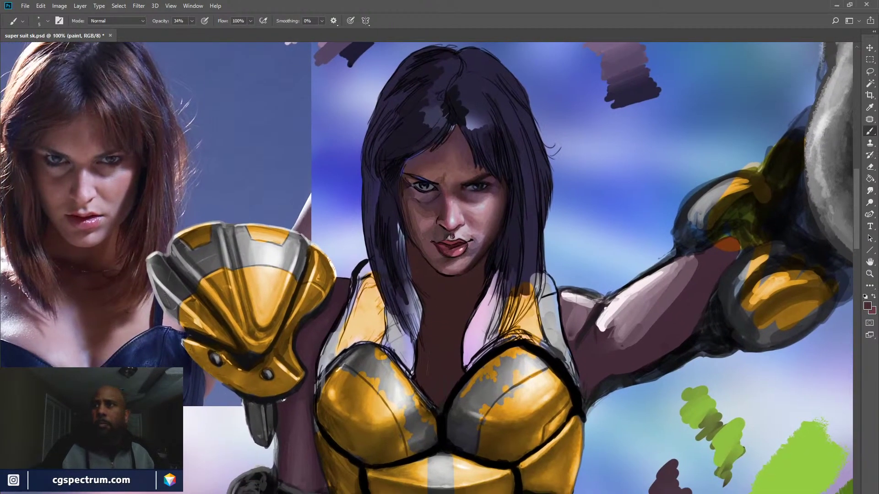
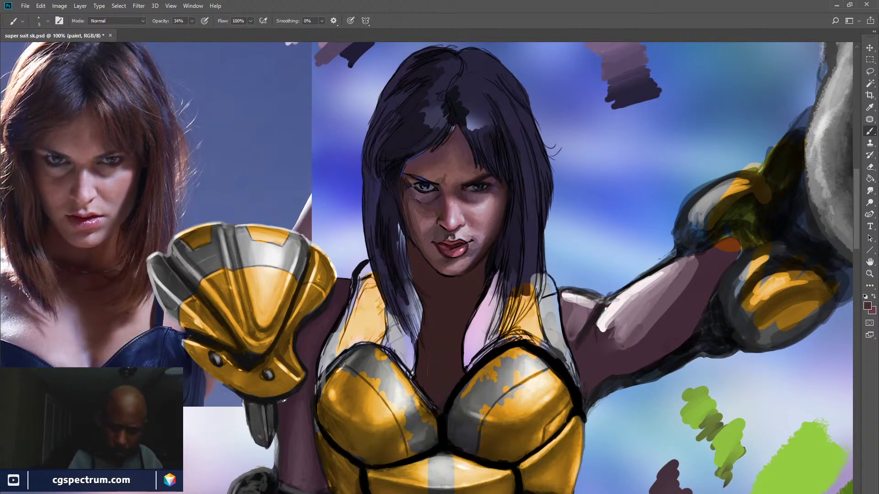
Refine the lips and the area around the mouth with sampled muted mauve and dark maroon
left_click(459, 243, "alt")
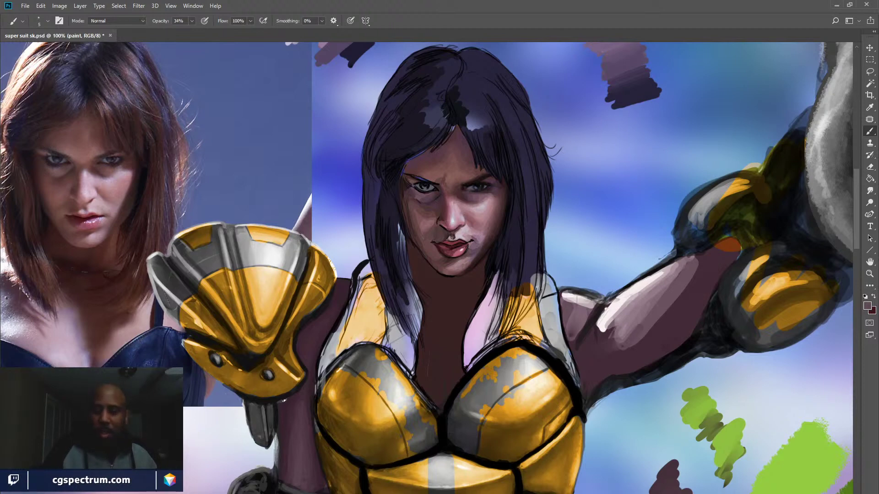
left_click(454, 247, "alt")
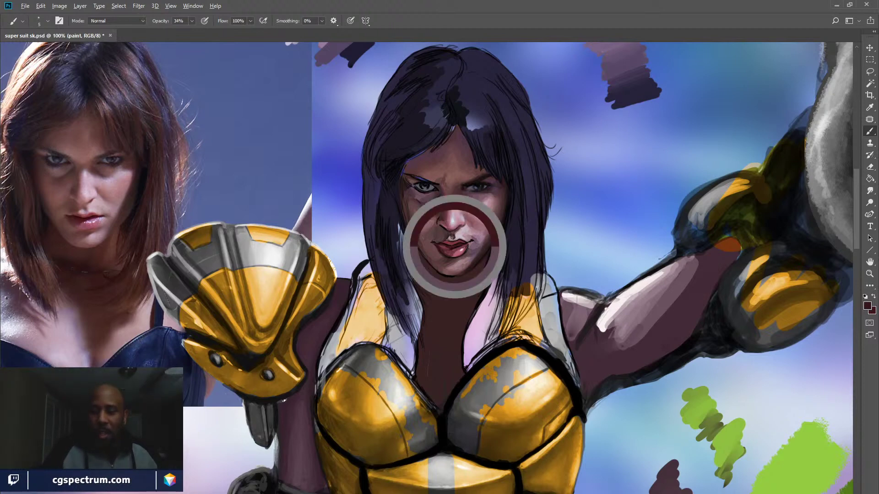
left_click(476, 246, "alt")
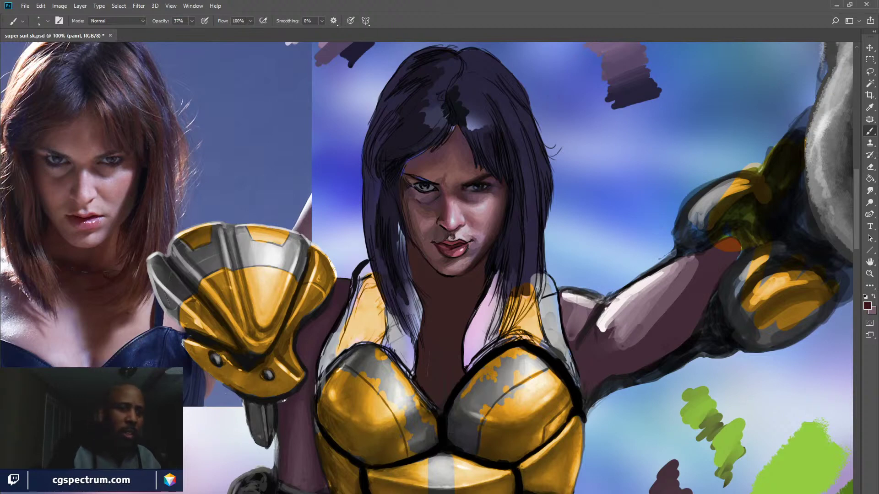
Sample a muted pink from the cheek as the alternate colour to the dark maroon, and raise the brush opacity to 49%
key("4")
key("5")
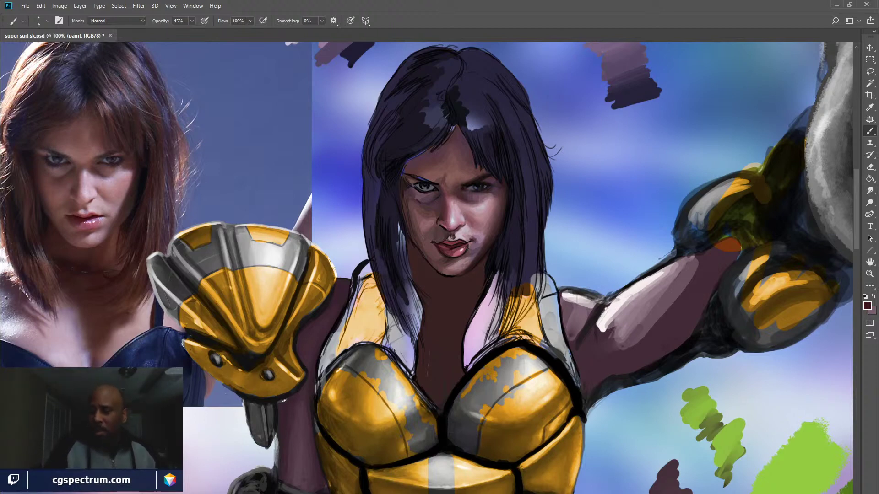
key("x")
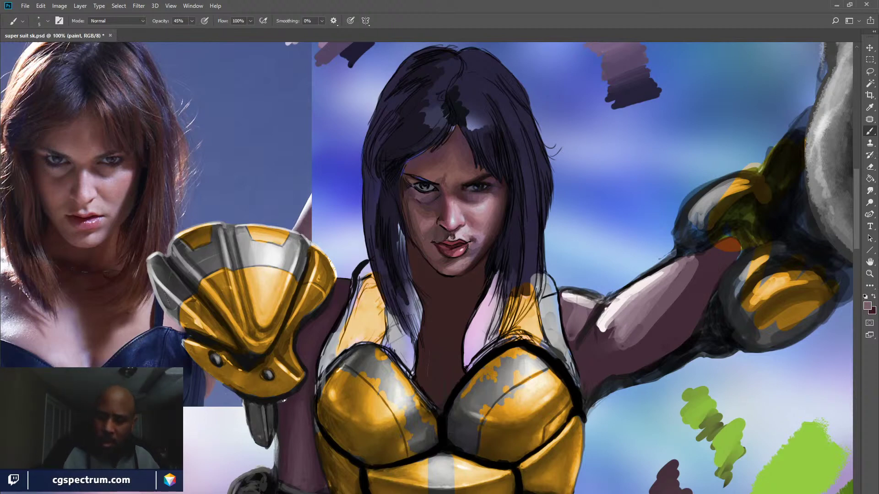
left_click(486, 211, "alt")
key("x")
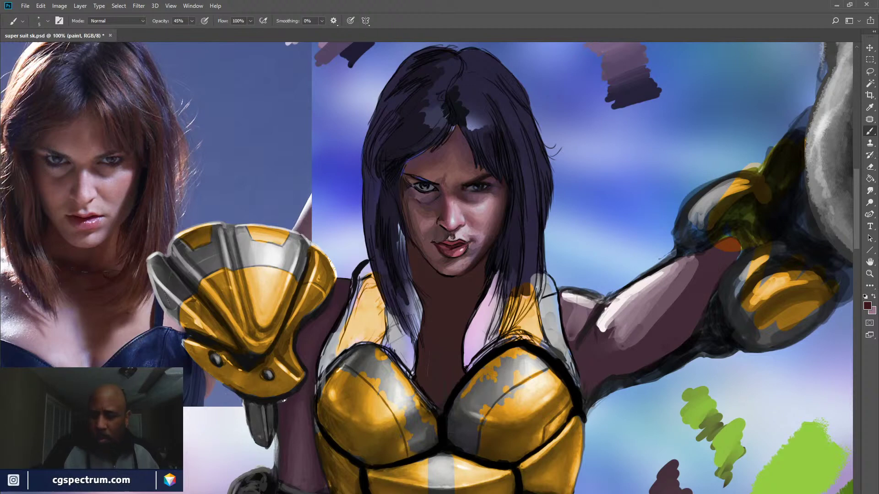
left_click_drag(160, 21, 162, 21)
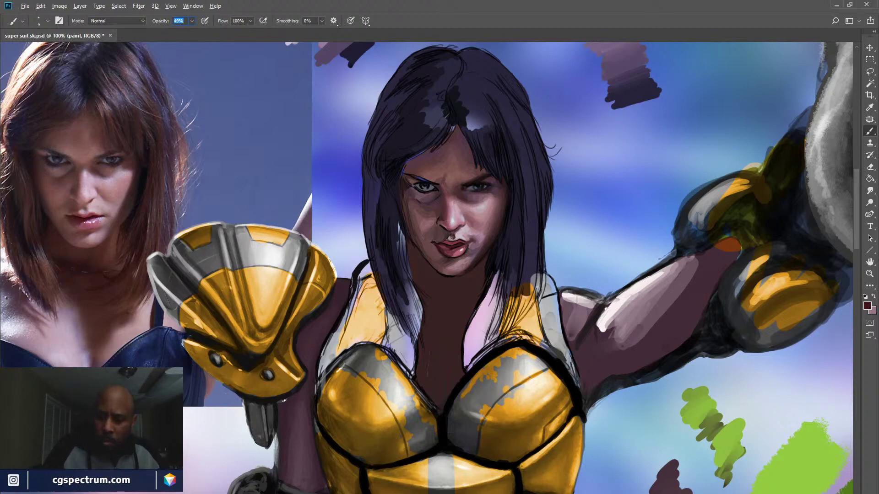
Refine the lips of the painted woman with dark tones sampled from the mouth, using a slightly smaller brush
left_click(434, 242, "alt")
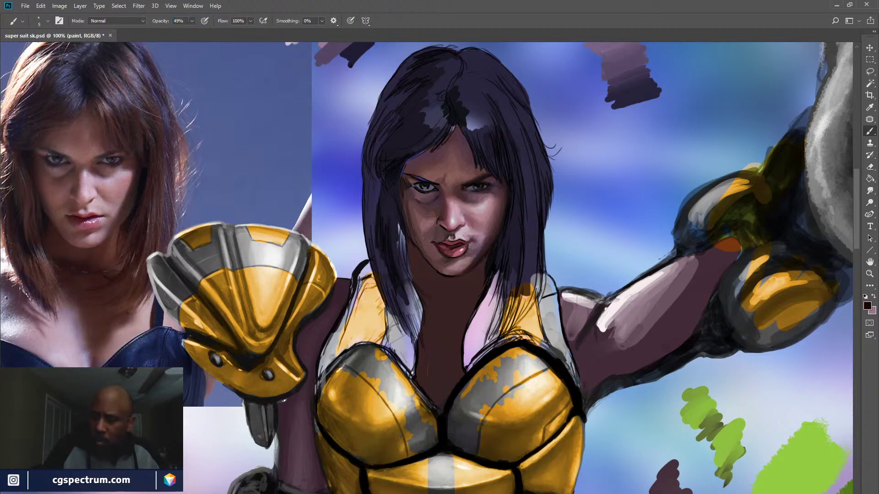
key("x")
left_click(445, 252, "alt")
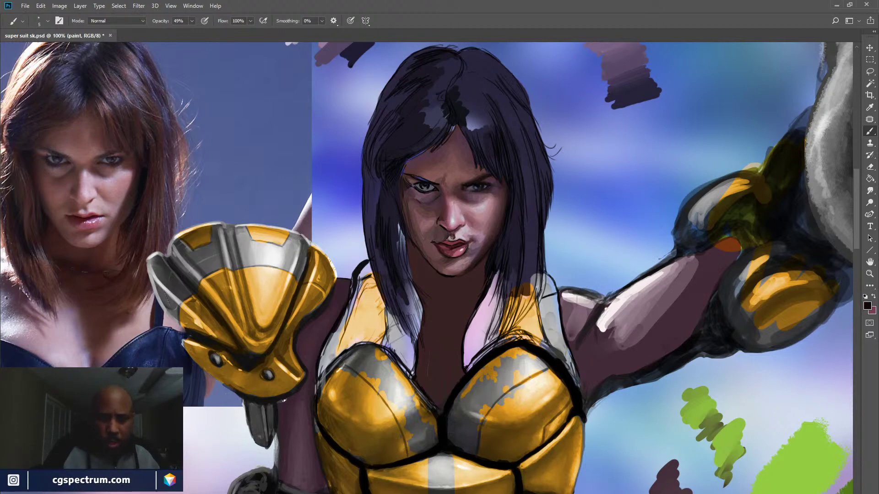
key("bracketleft")
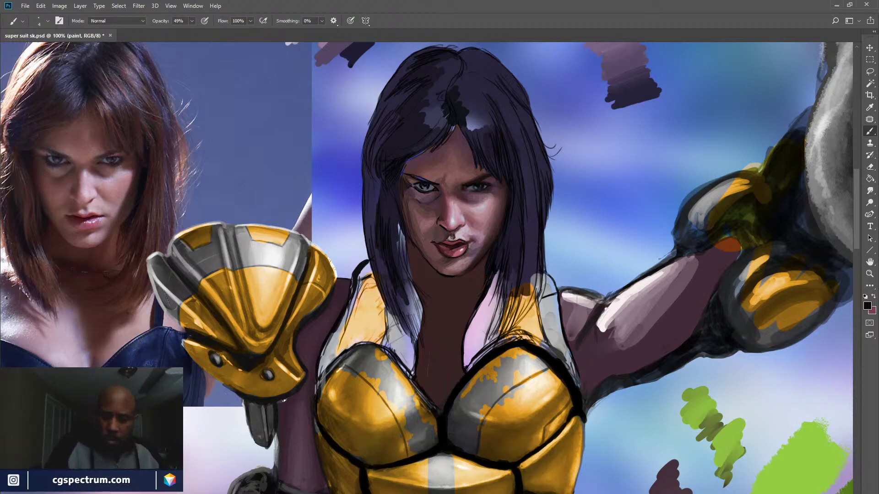
Soften the bright patches between nose and upper lip, alternating between muted rose and contrasting skin tones
key("x")
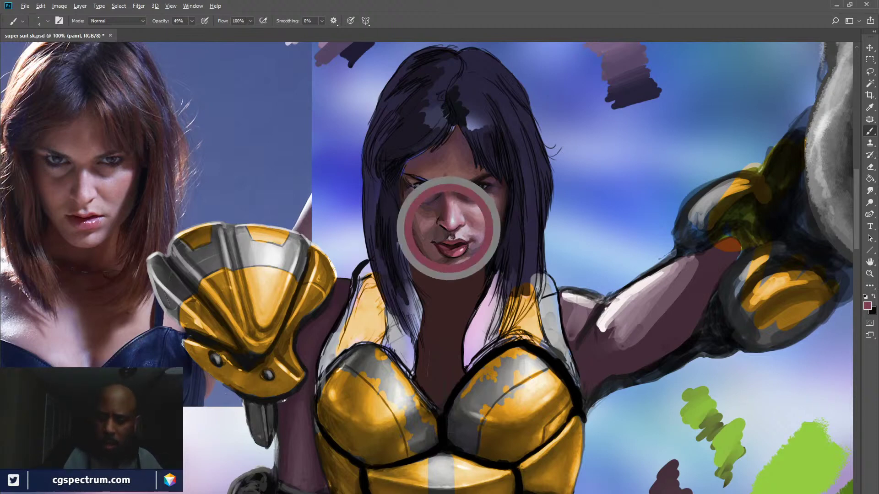
key("x")
key("x")
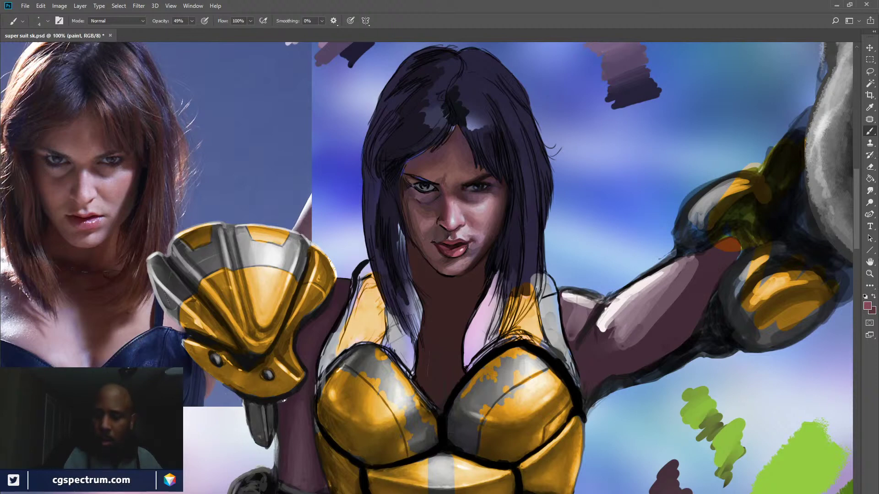
key("x")
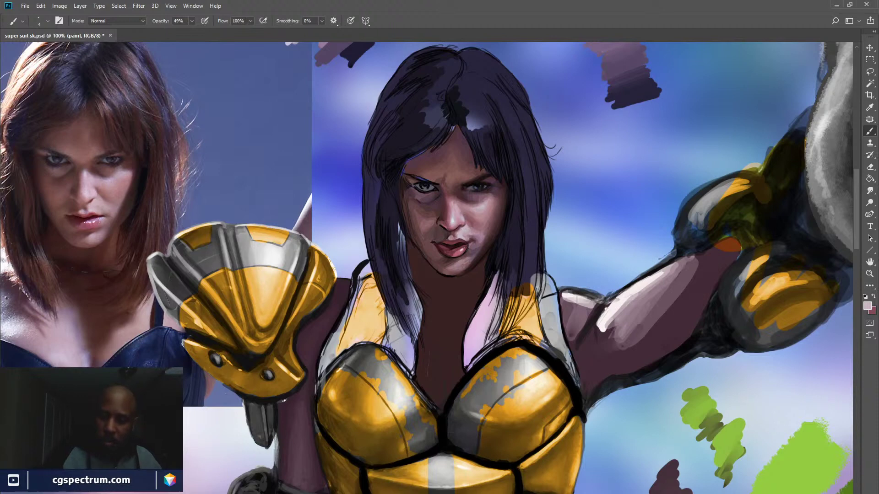
key("x")
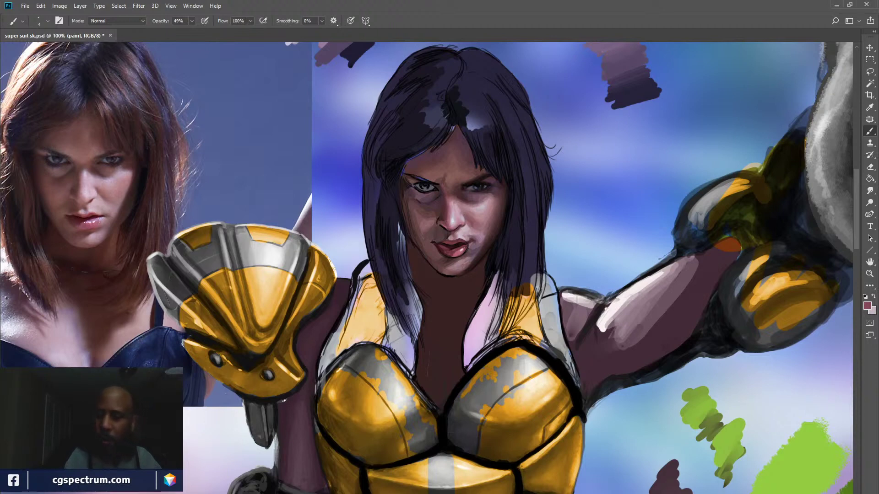
Sample skin tones from beneath the nose and blend the shading around the nostrils and upper lip
left_click(446, 234, "alt")
left_click(452, 233, "alt")
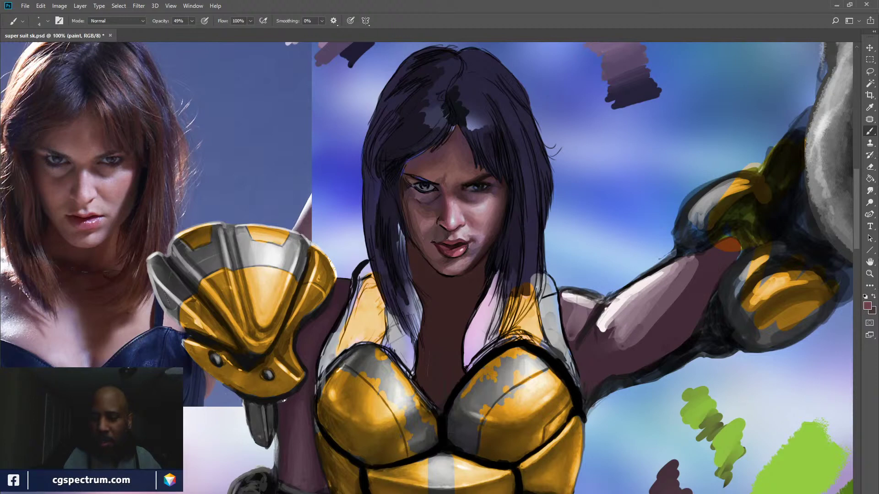
key("x")
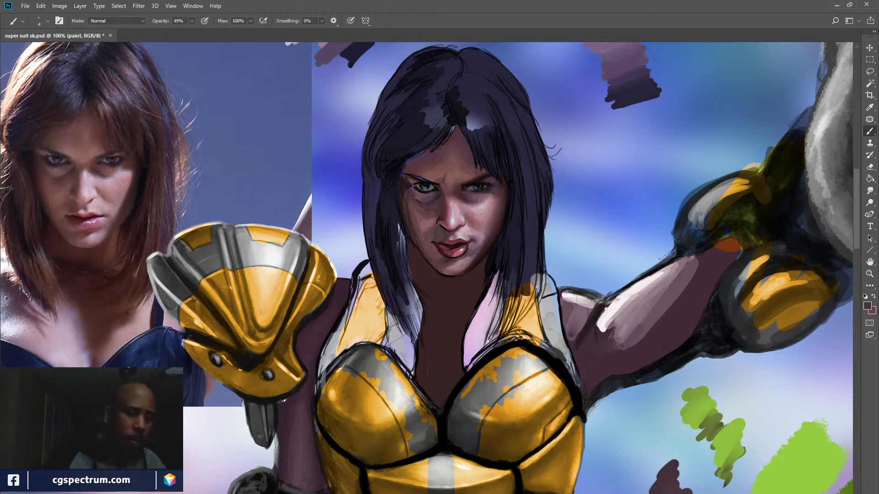
key("x")
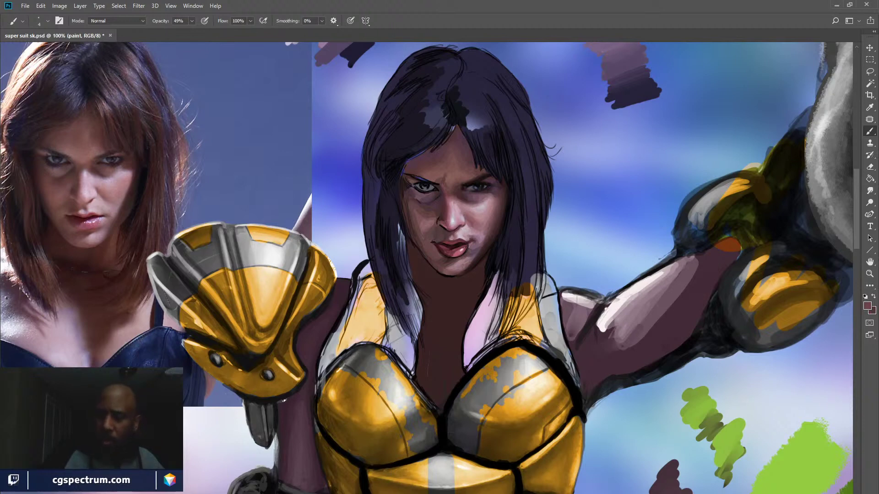
key("x")
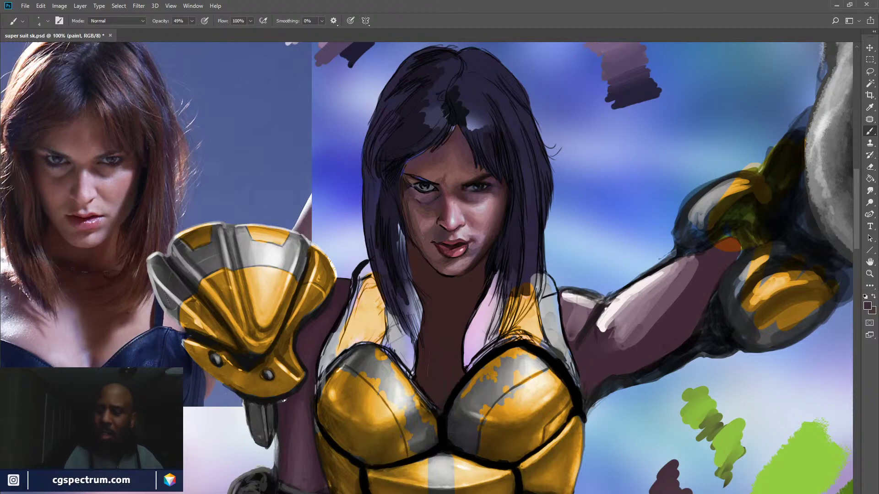
Deepen the shadows along the cheek, jaw and under the chin with sampled dark skin tones and a slightly larger brush
key("bracketright")
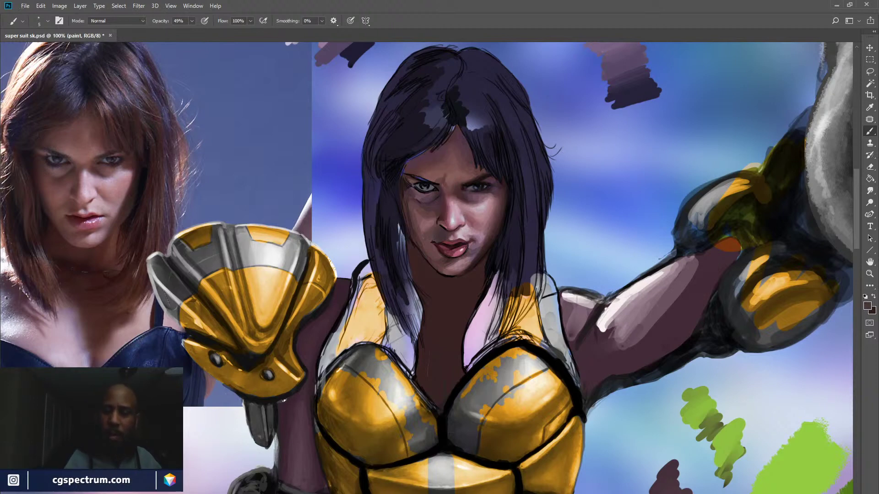
left_click(411, 208, "alt")
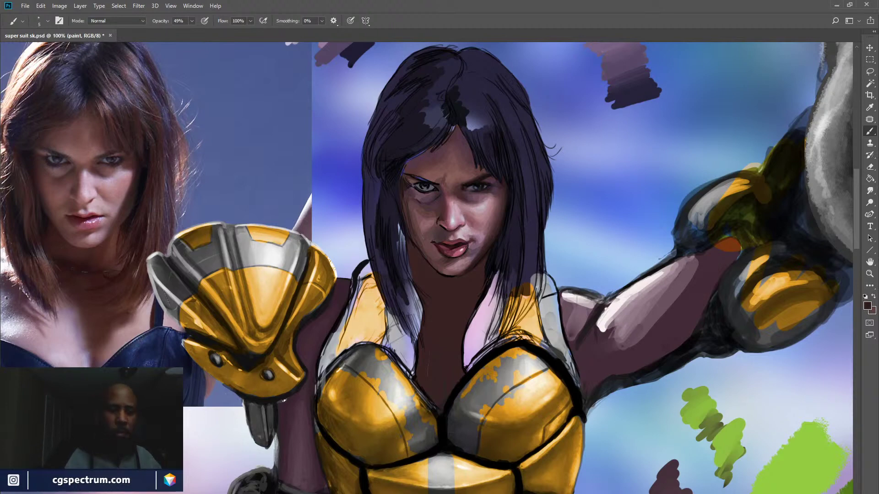
key("]")
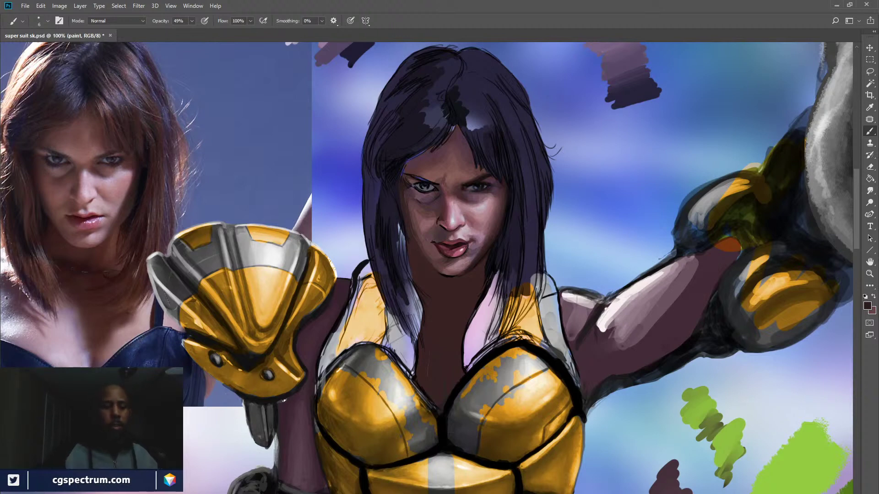
key("x")
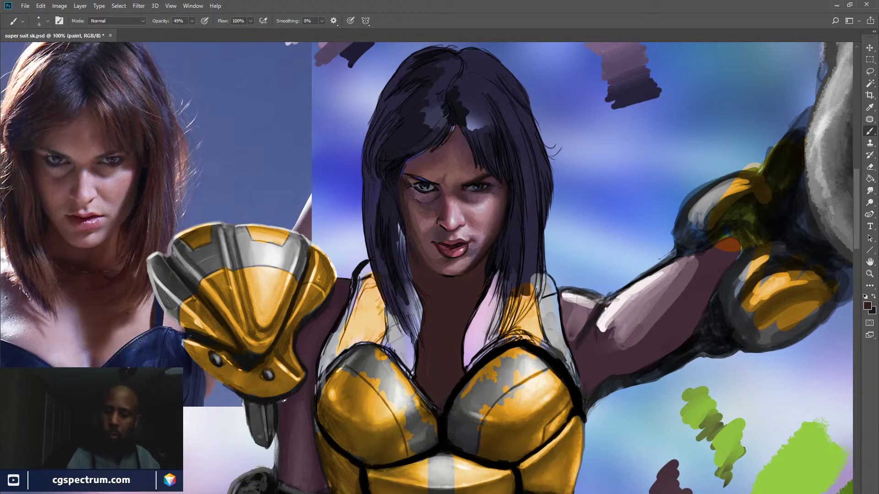
left_click(468, 249, "alt")
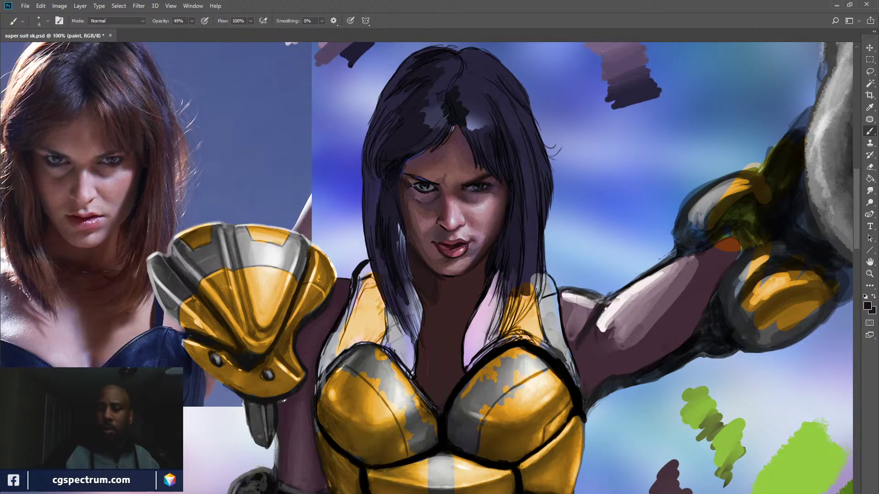
left_click(410, 194, "alt")
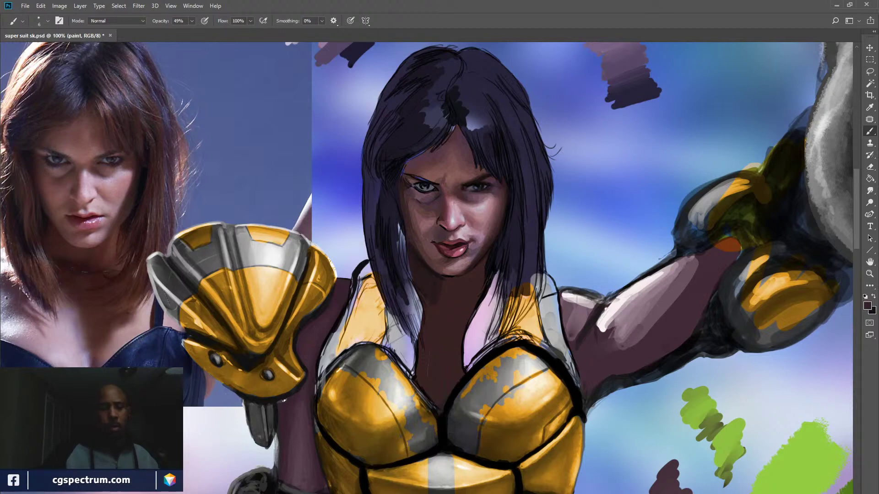
Enlarge the brush to 25 px and shade the neck and upper chest with dark tones and skin colours sampled from the face
key("bracketright")
key("bracketright")
key("bracketright")
key("bracketright")
key("bracketright")
key("bracketright")
key("bracketright")
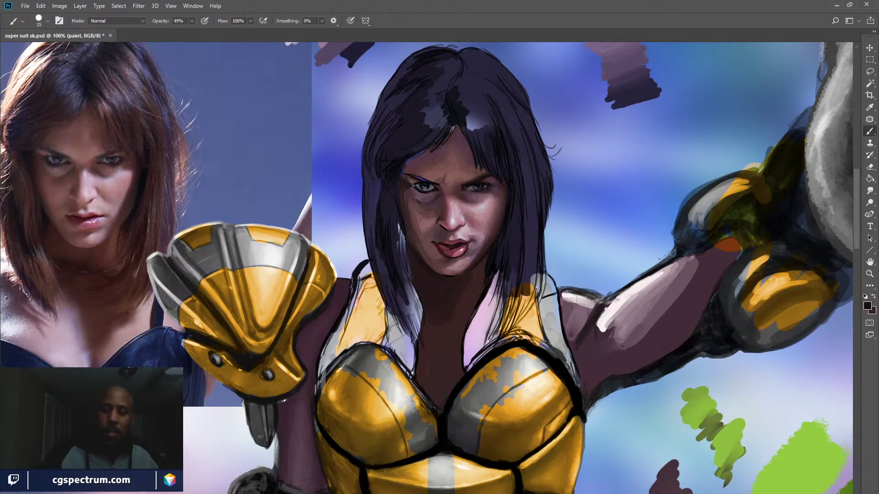
left_click(471, 220, "alt")
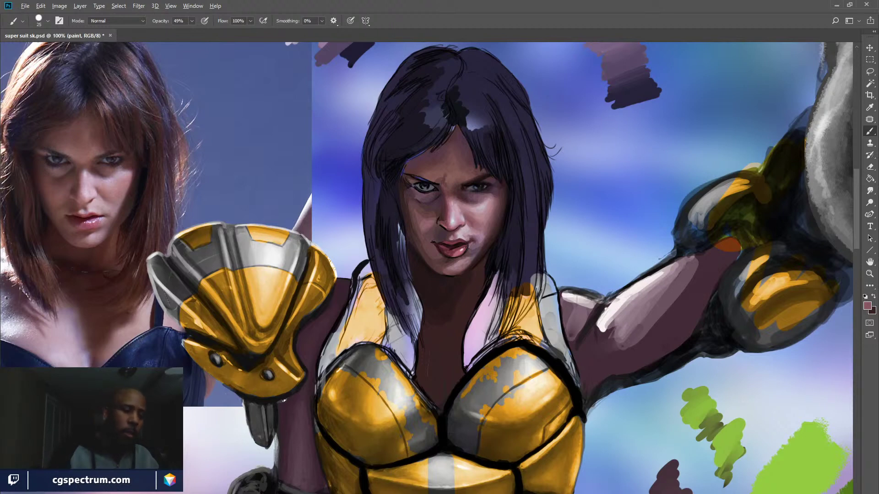
left_click(448, 247, "alt")
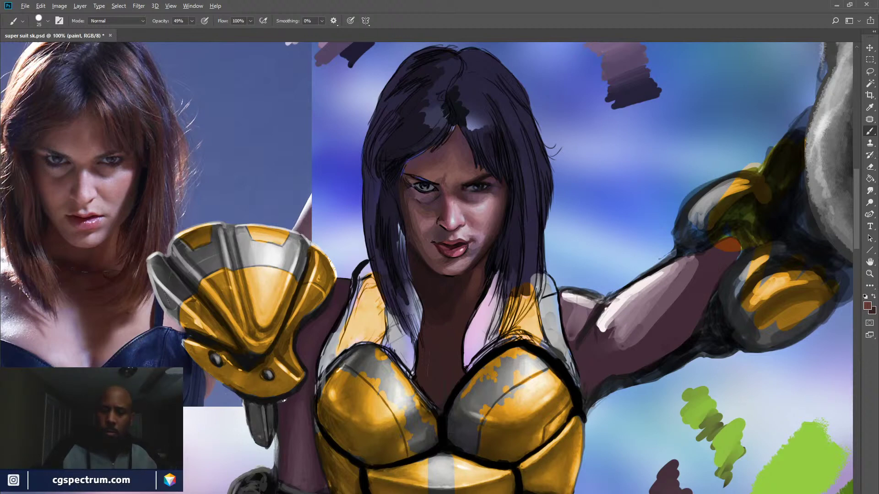
Darken both edges of the chest opening with a smaller brush, using a near-black colour
left_click(392, 161, "alt")
key("x")
key("bracketleft")
key("bracketleft")
key("bracketleft")
key("bracketleft")
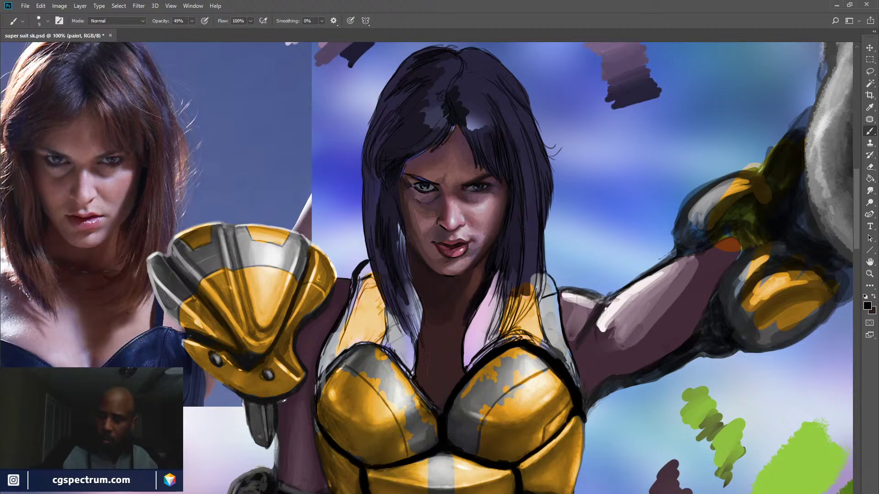
left_click_drag(462, 327, 460, 368)
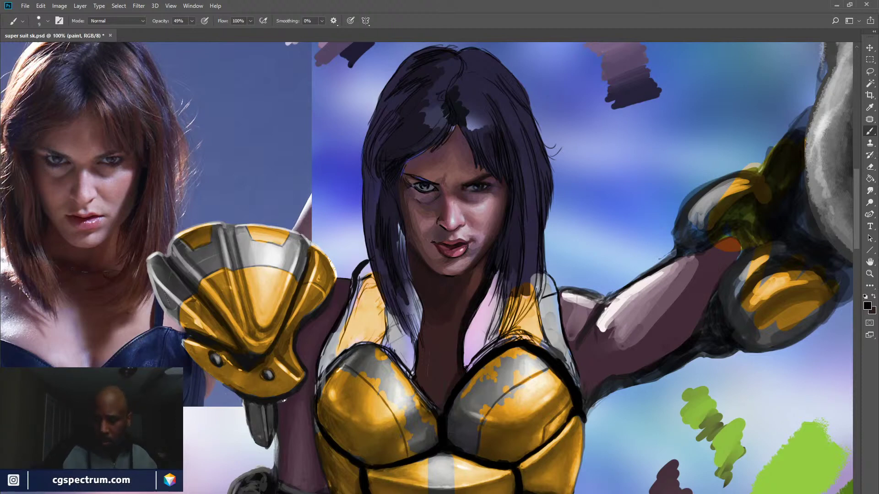
left_click_drag(412, 258, 418, 340)
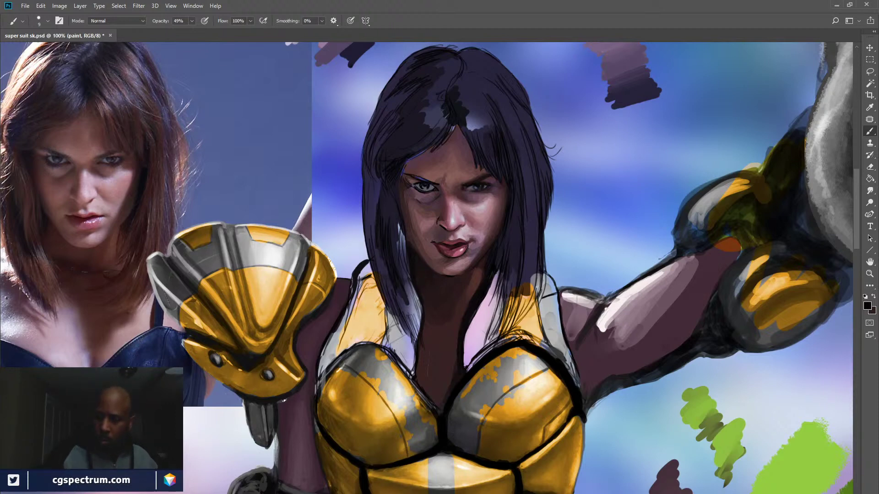
Refine the neck shading and its dark edge beside the hair, alternating between brown and near-black
key("x")
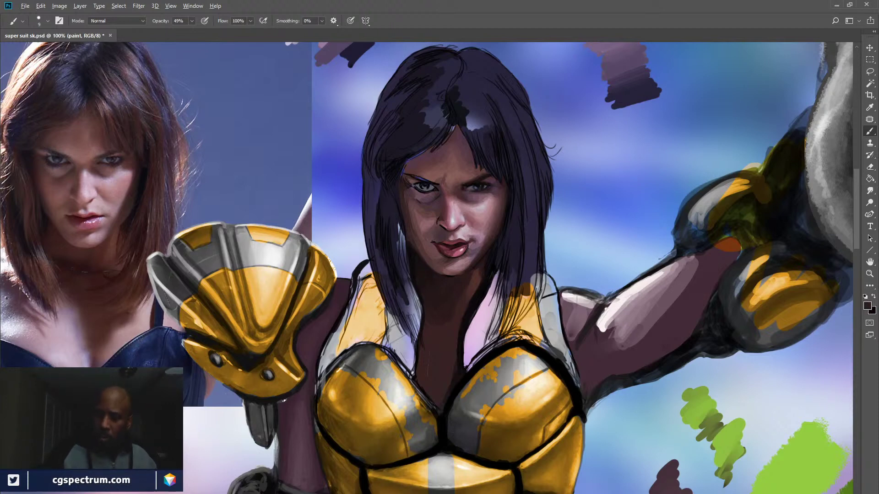
key("x")
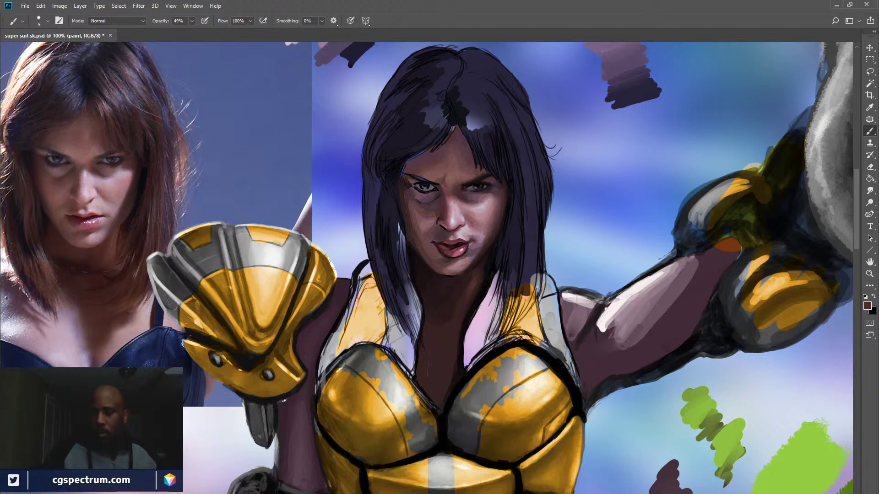
key("d")
key("x")
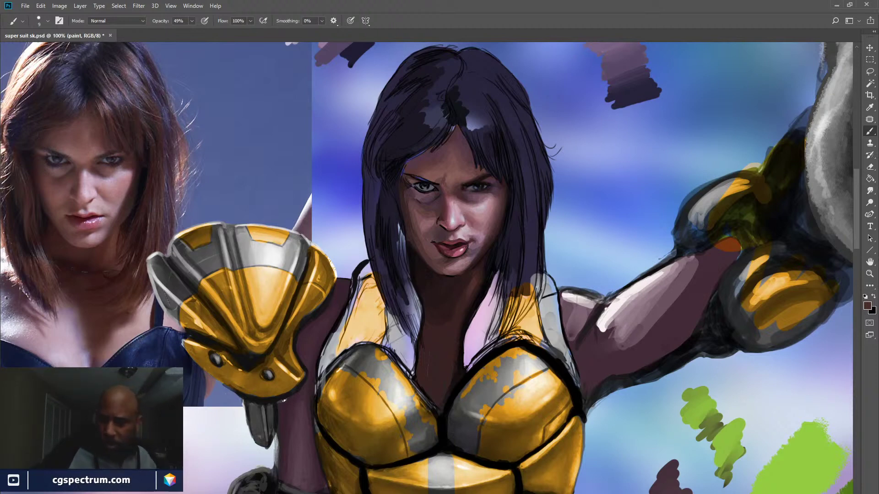
Blend the jawline and chin with light and dark skin tones sampled along the jaw, and save the document
left_click(482, 250, "alt")
key("x")
left_click(474, 254, "alt")
key("x")
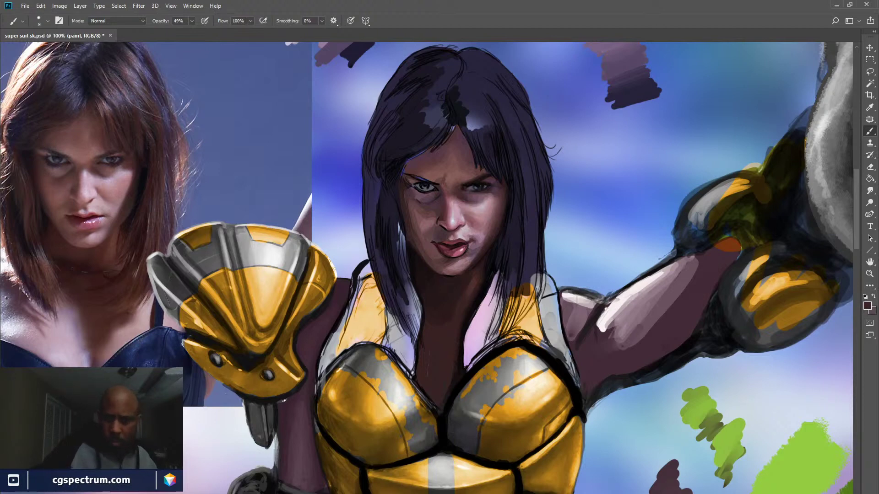
key("x")
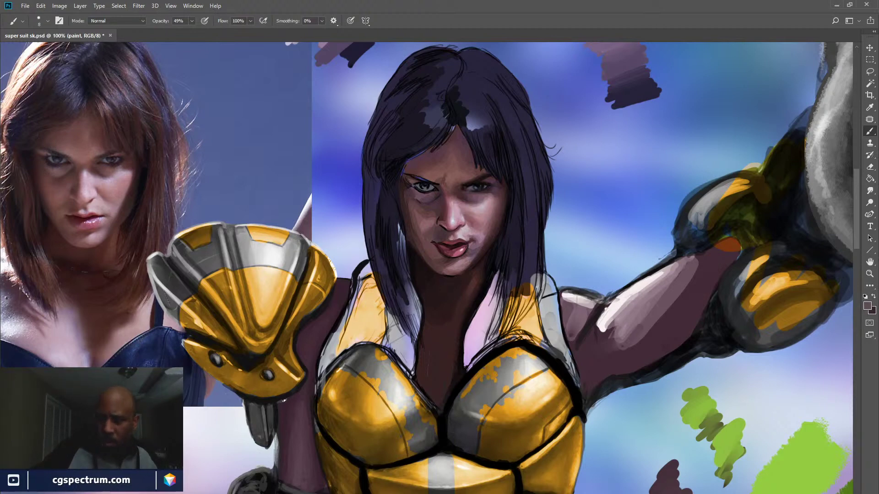
key("x")
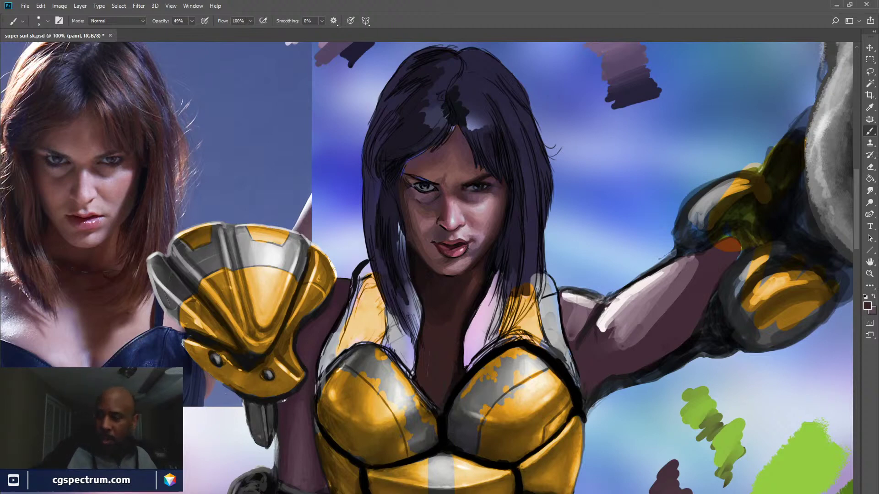
left_click(465, 267, "alt")
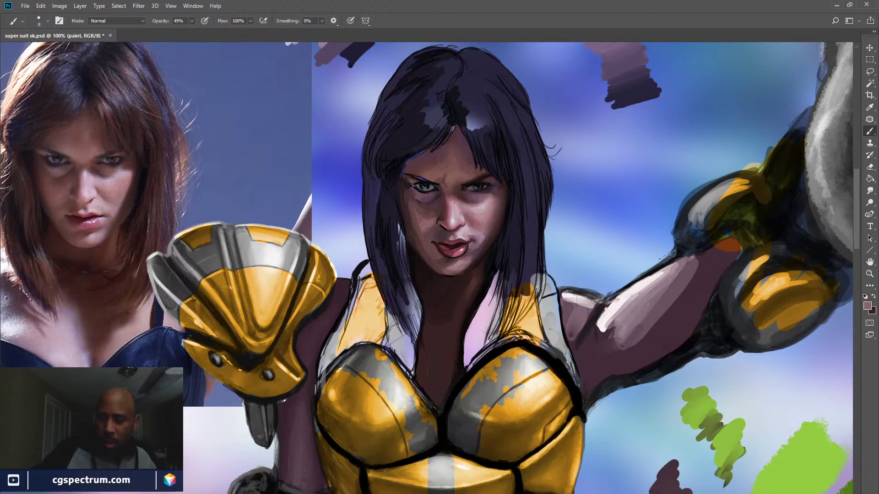
key("x")
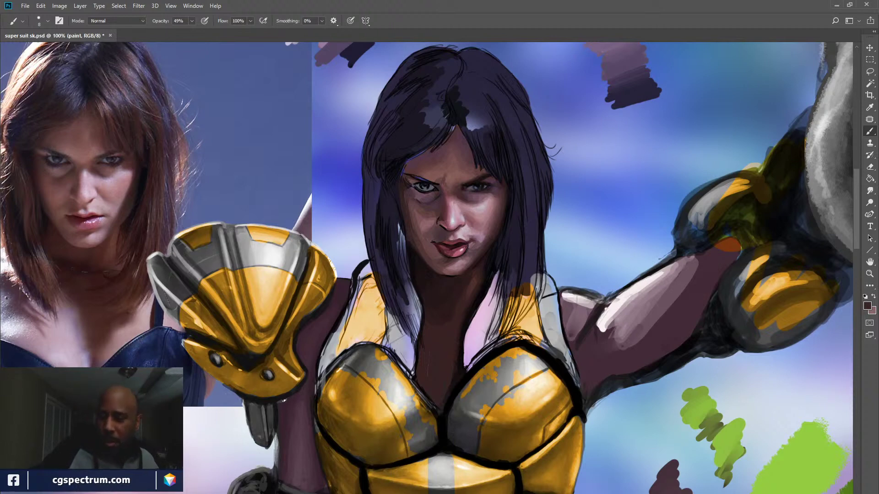
key("x")
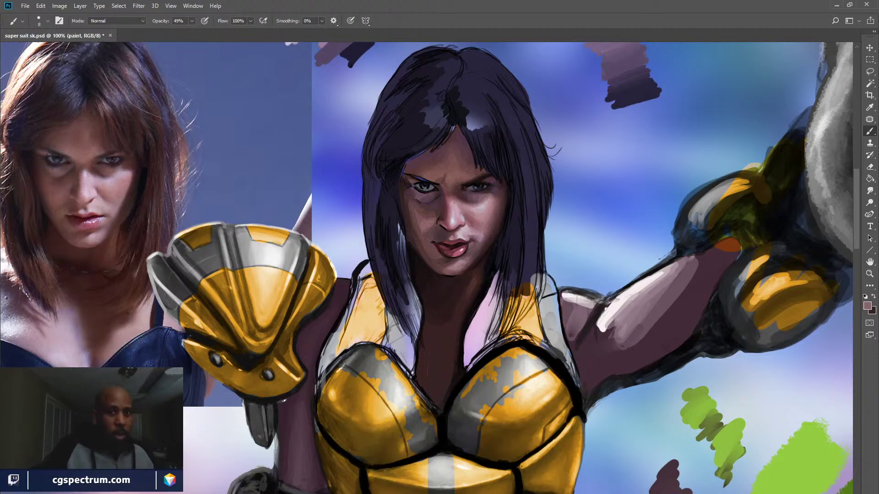
key("ctrl+s")
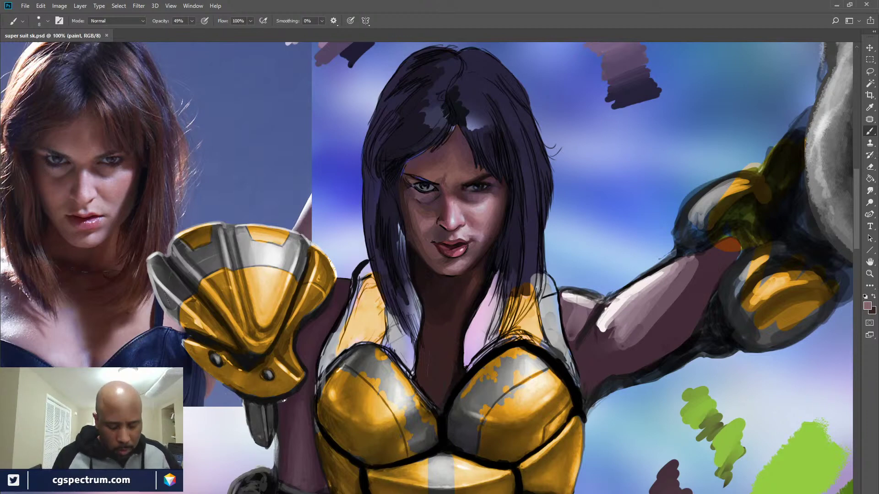
Paint the lower lip with pink and dark tones sampled from the mouth, using a slightly smaller brush
left_click(459, 250, "alt")
key("x")
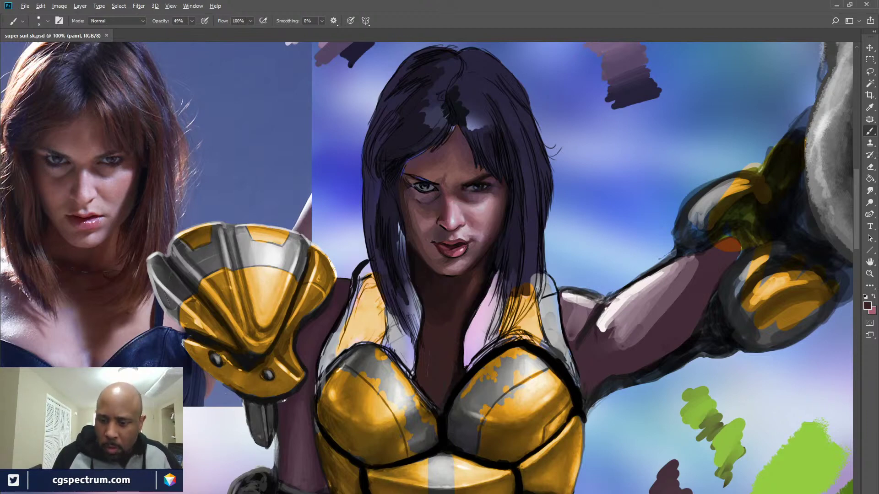
left_click(450, 246, "alt")
key("x")
key("bracketleft")
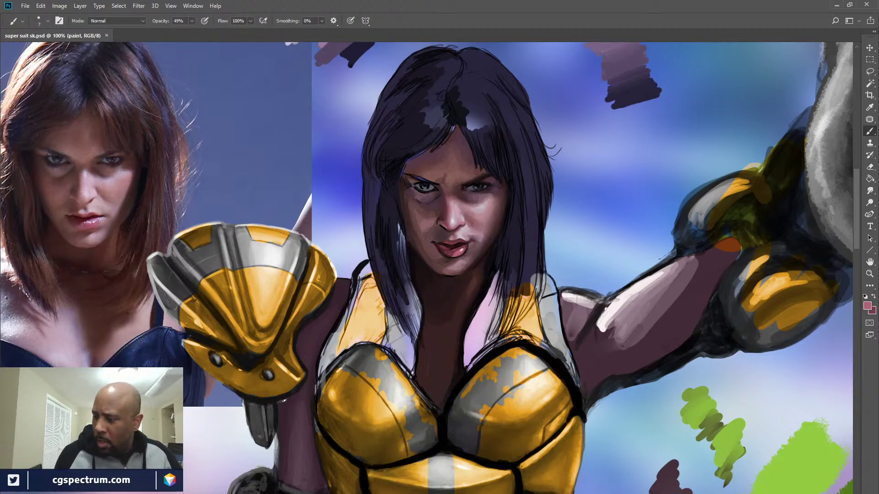
left_click_drag(450, 249, 460, 248)
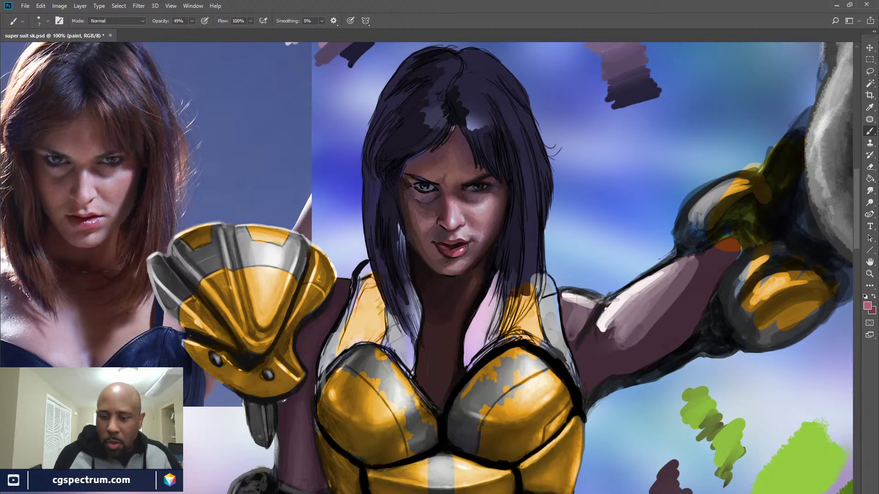
key("x")
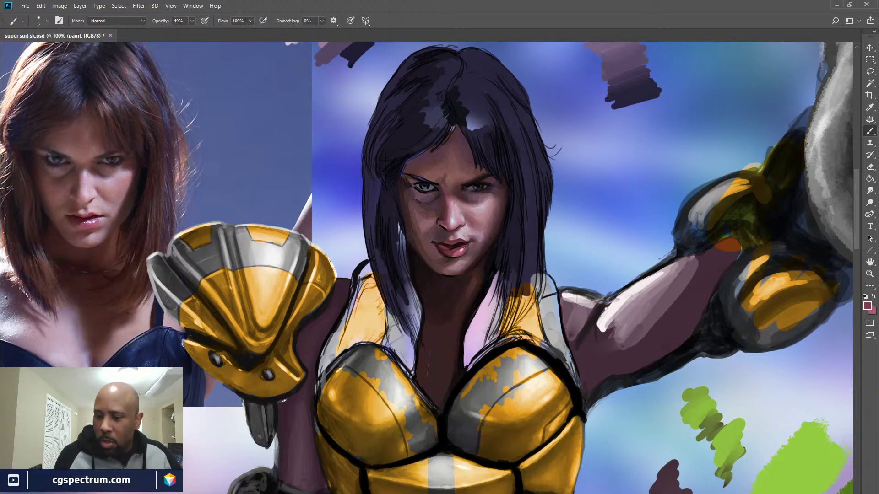
key("x")
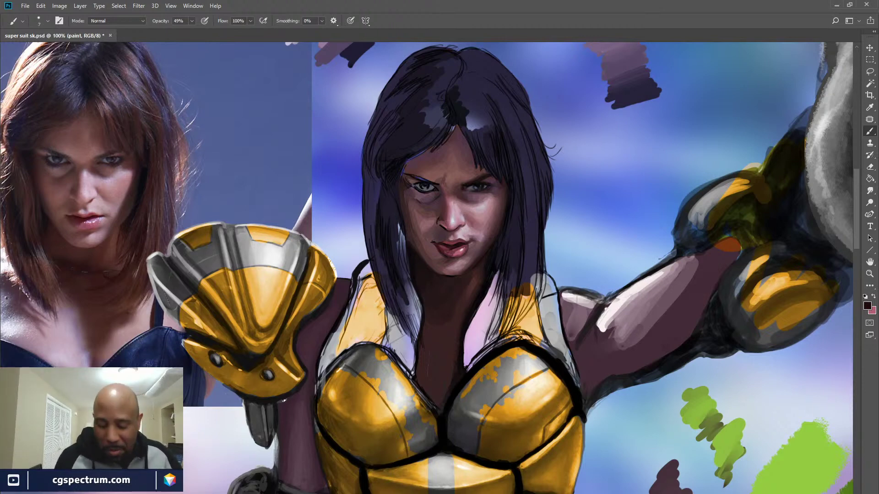
Refine the lips and the skin around the mouth with skin, pink and near-black tones sampled there
key("x")
left_click(467, 240, "alt")
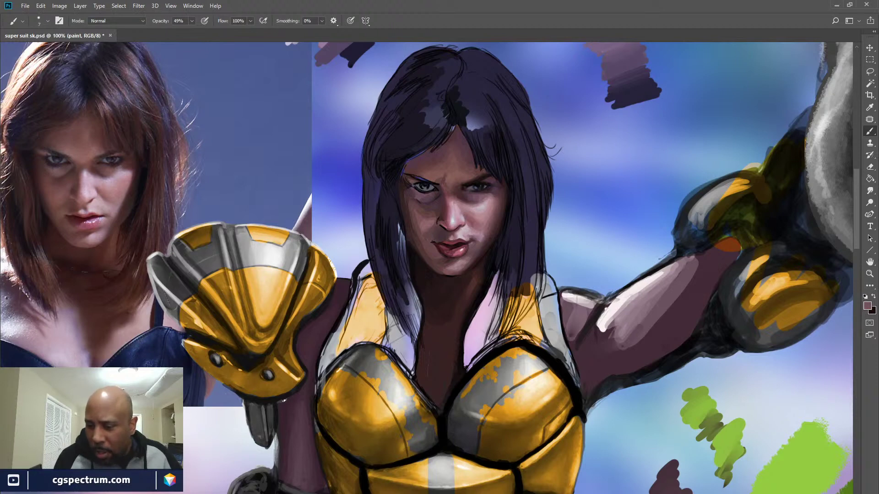
left_click(461, 252, "alt")
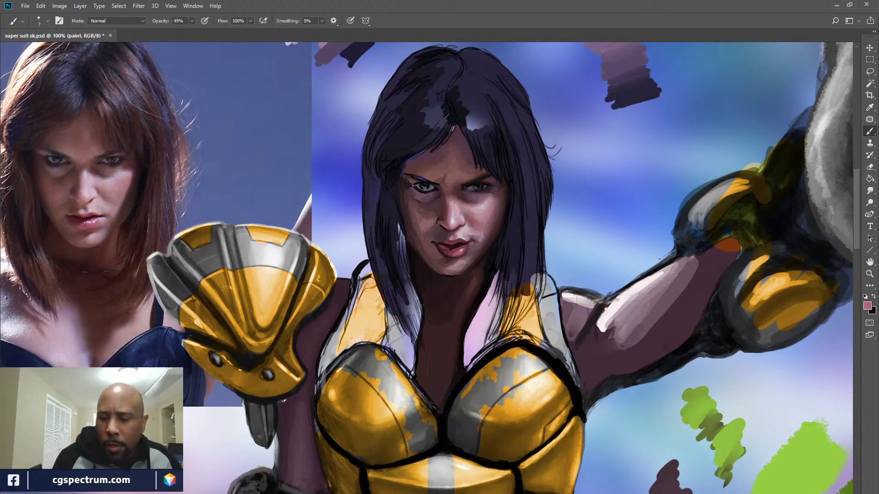
left_click(452, 246, "alt")
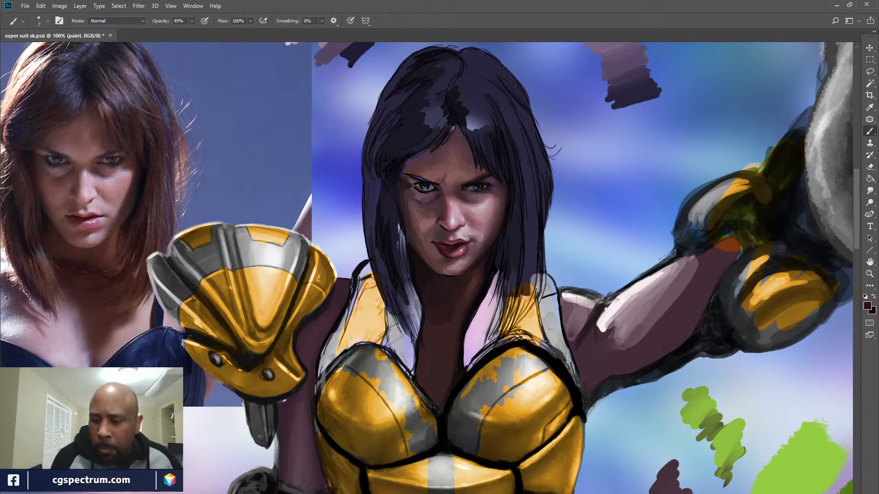
Shade the shadowed side of the nose up to the inner eye, alternating dark and mid brown tones sampled beside the nose
left_click(437, 218, "alt")
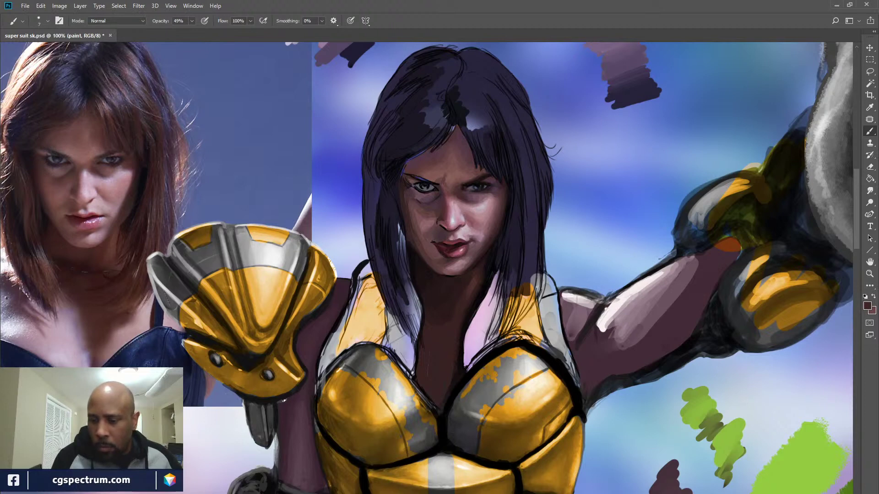
key("x")
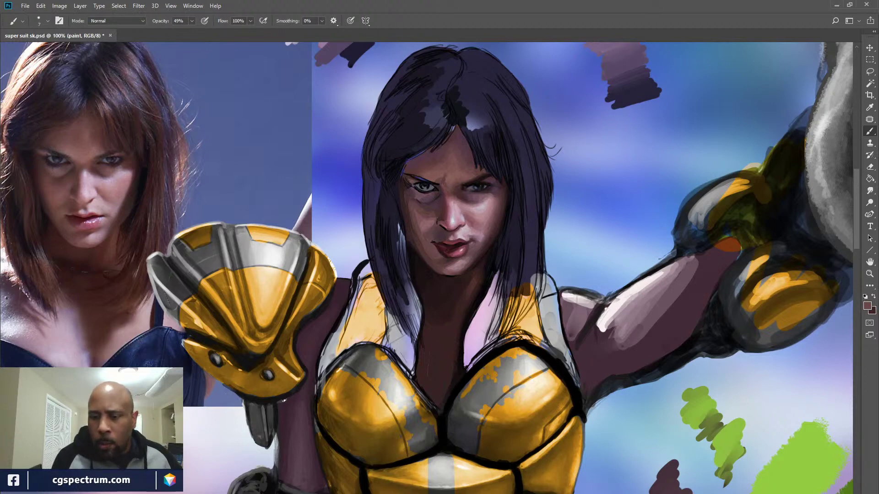
key("x")
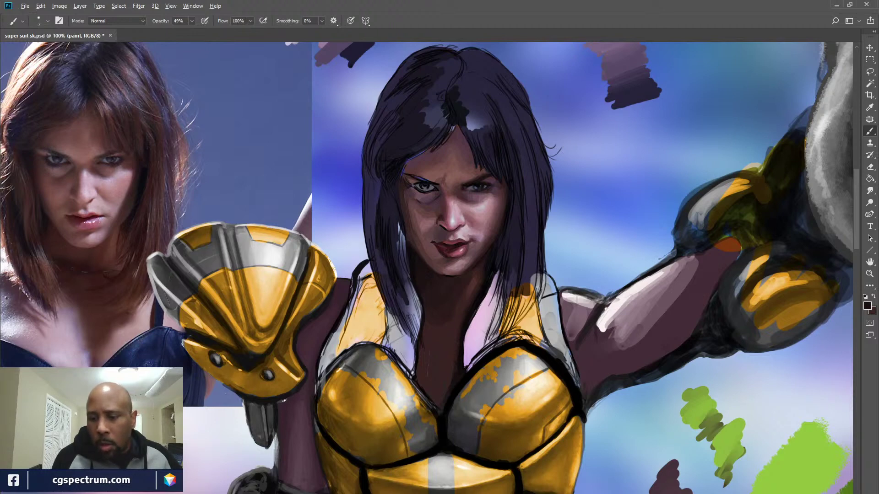
left_click(445, 213, "alt")
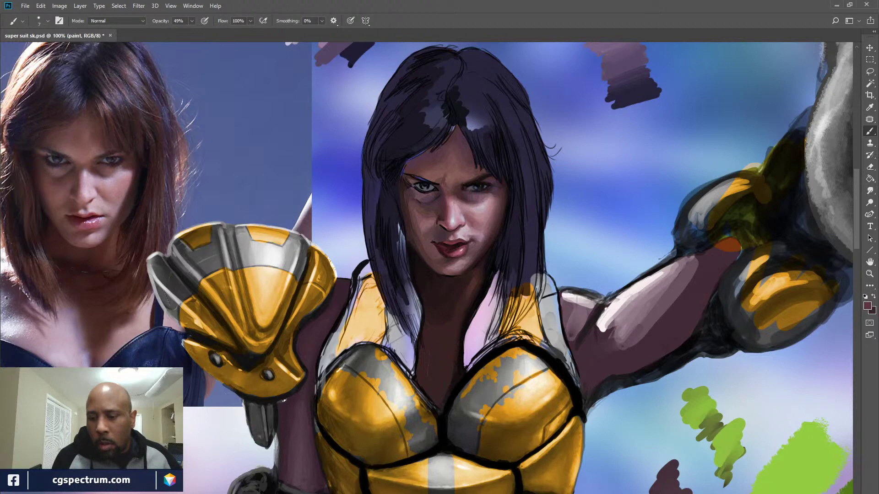
key("x")
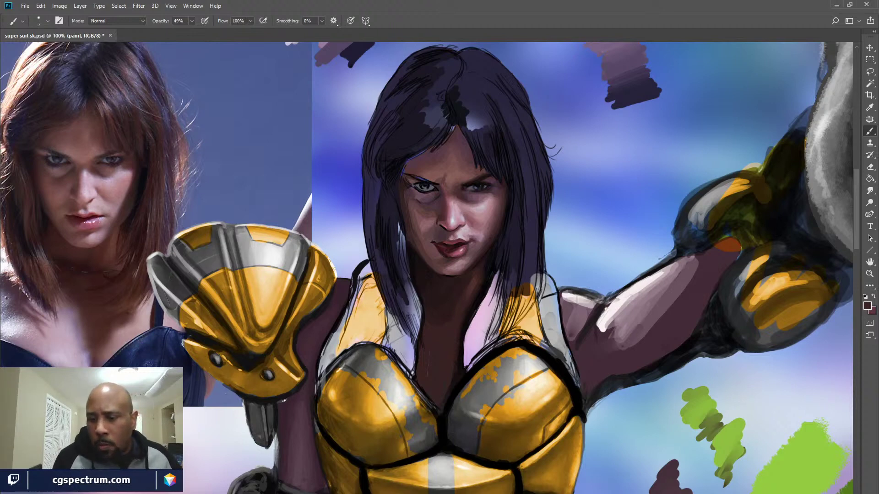
key("x")
left_click(439, 202, "alt")
left_click(436, 189, "alt")
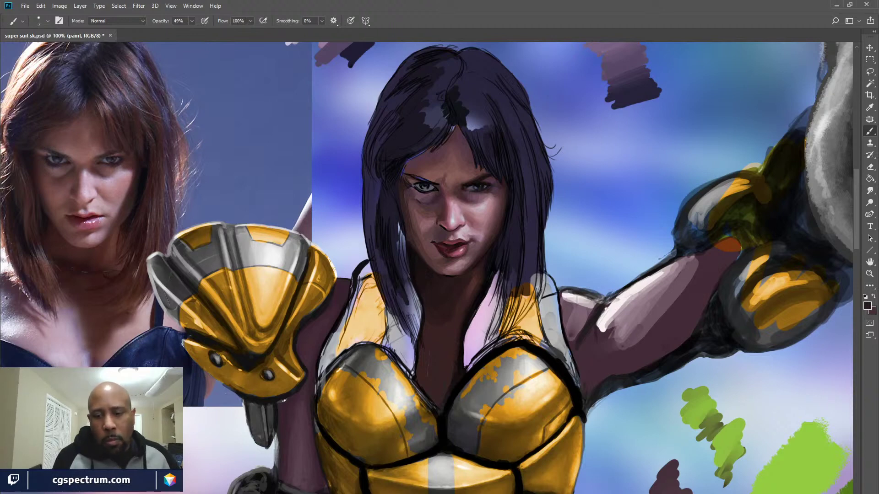
Smooth the shadowed cheek from below the eye to the jaw with skin tones sampled from the cheek
left_click(416, 203, "alt")
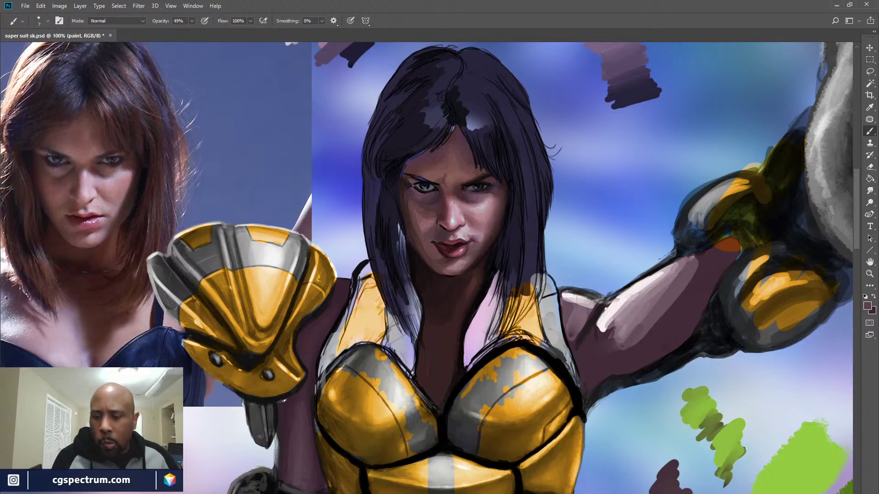
left_click(426, 224, "alt")
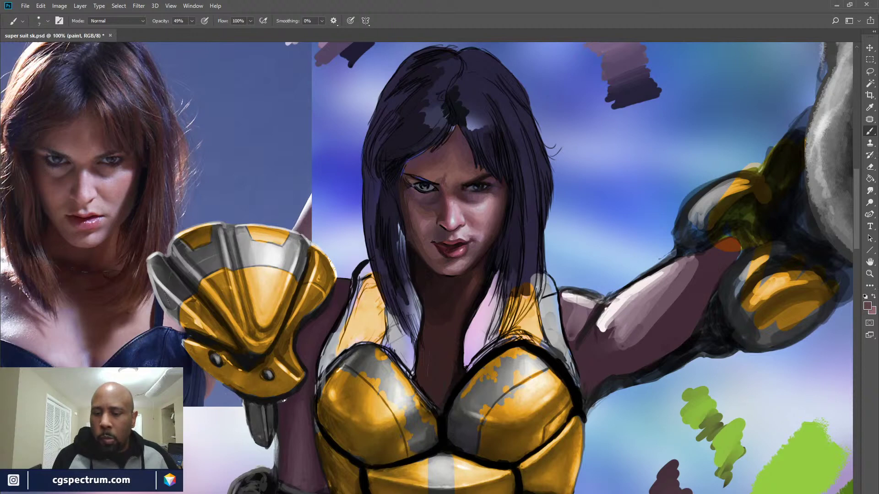
left_click(427, 206, "alt")
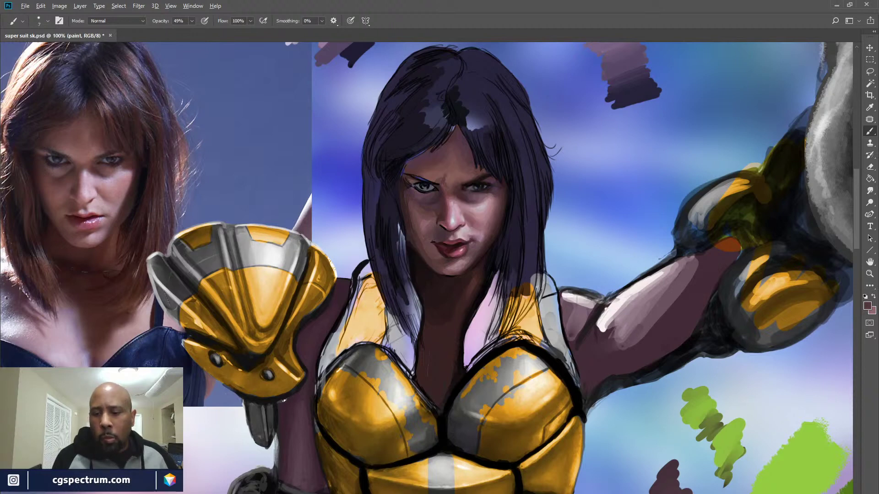
left_click(430, 205, "alt")
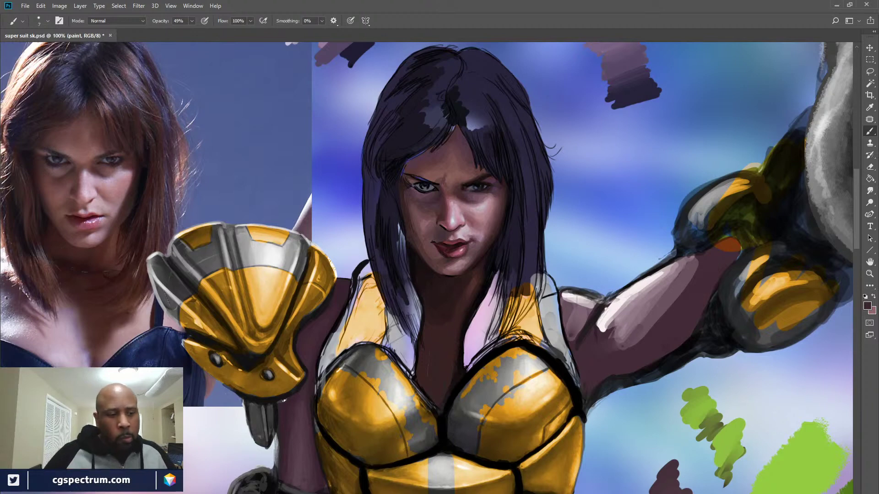
left_click(421, 251, "alt")
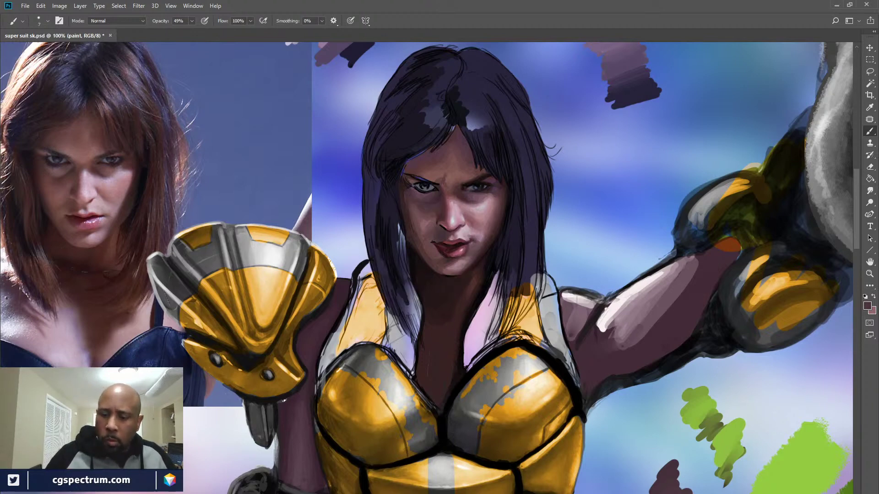
left_click(429, 248, "alt")
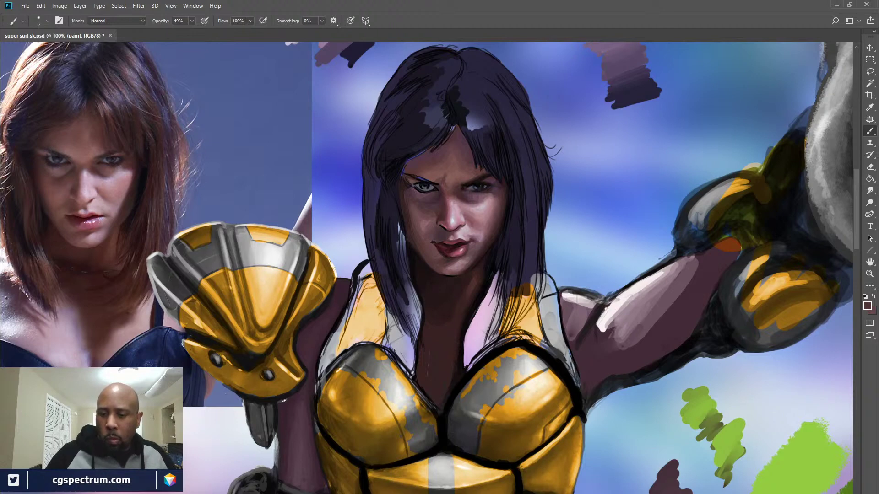
Blend the outer edge of the shadowed cheek beside the hair with dark and mid skin tones sampled nearby
left_click(401, 197, "alt")
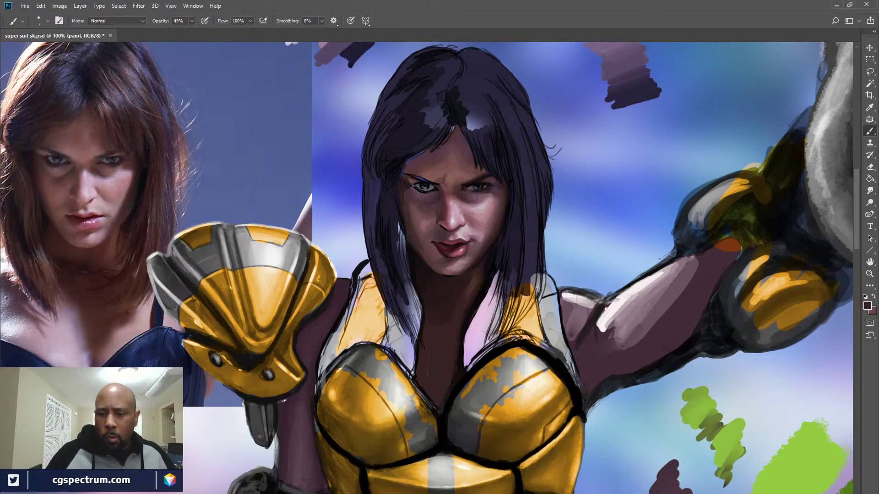
key("x")
left_click(404, 201, "alt")
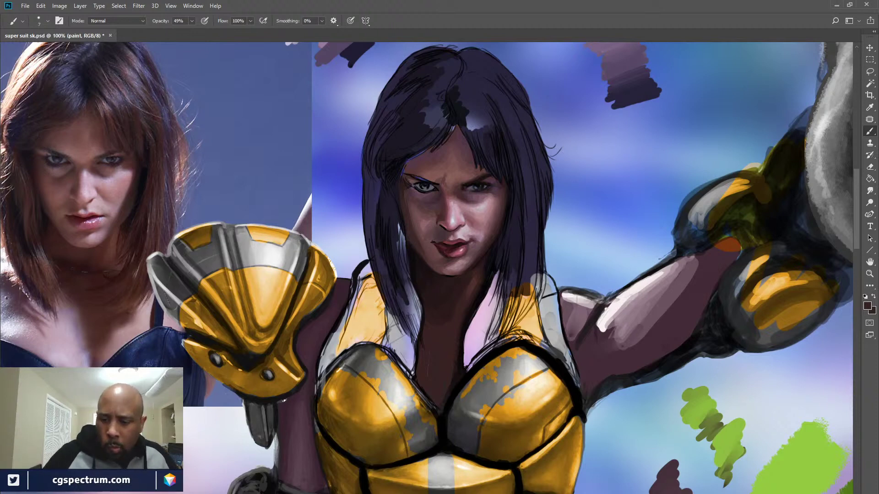
left_click(416, 204, "alt")
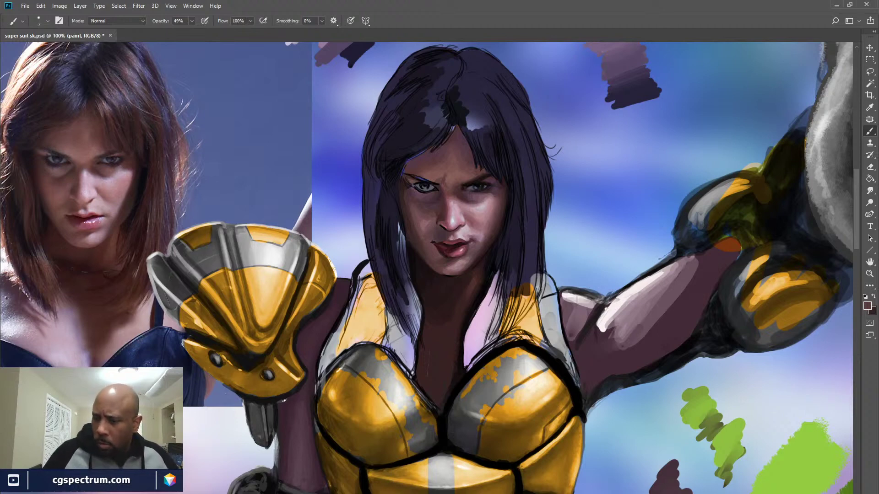
Compare the face with the paint layer hidden and shown, at 66.7% and 100% zoom
key("ctrl+comma")
key("ctrl+comma")
key("ctrl+comma")
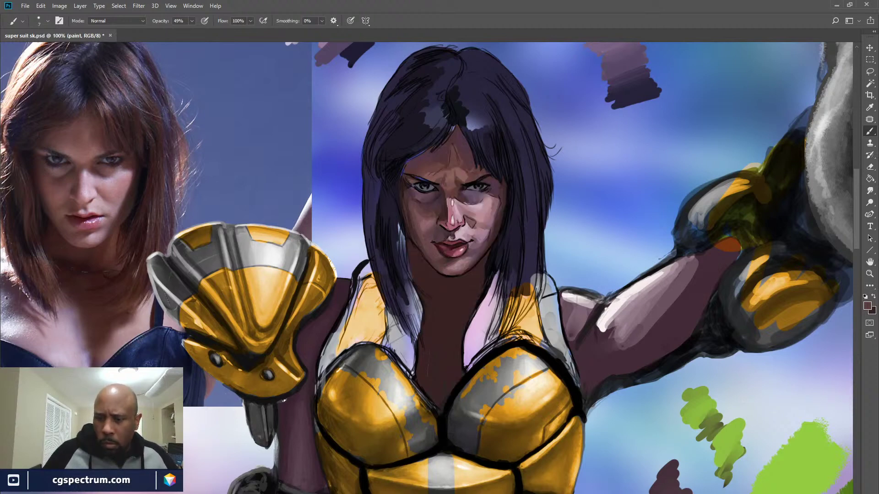
key("ctrl+comma")
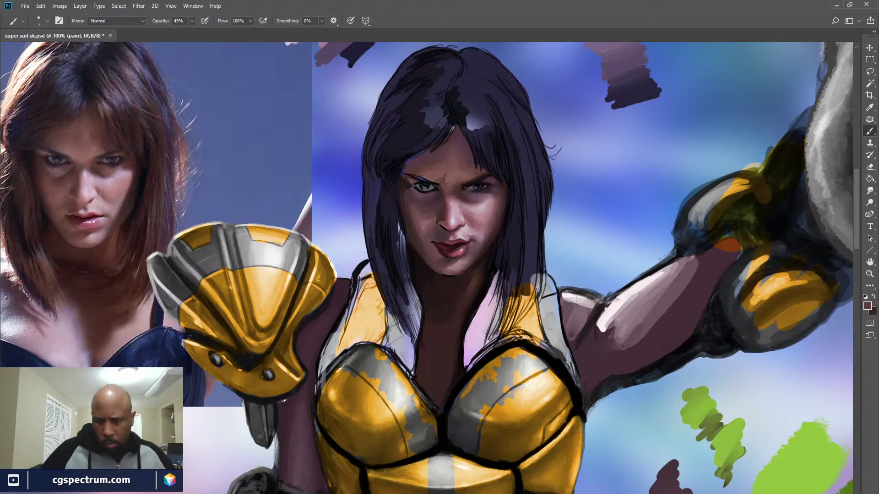
key("ctrl+minus")
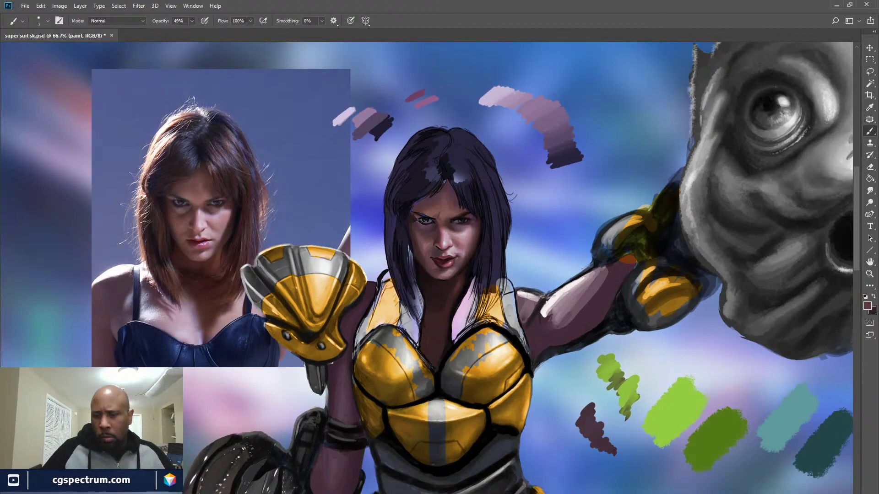
left_click_drag(443, 293, 411, 251)
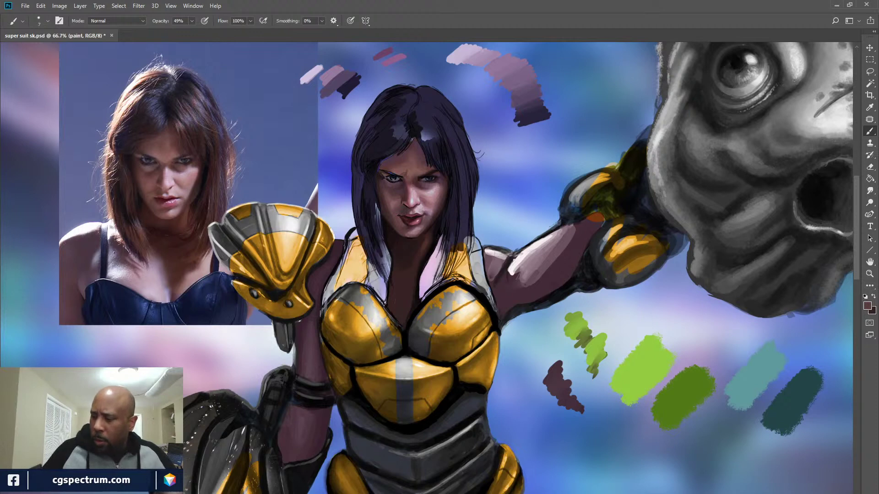
key("ctrl+comma")
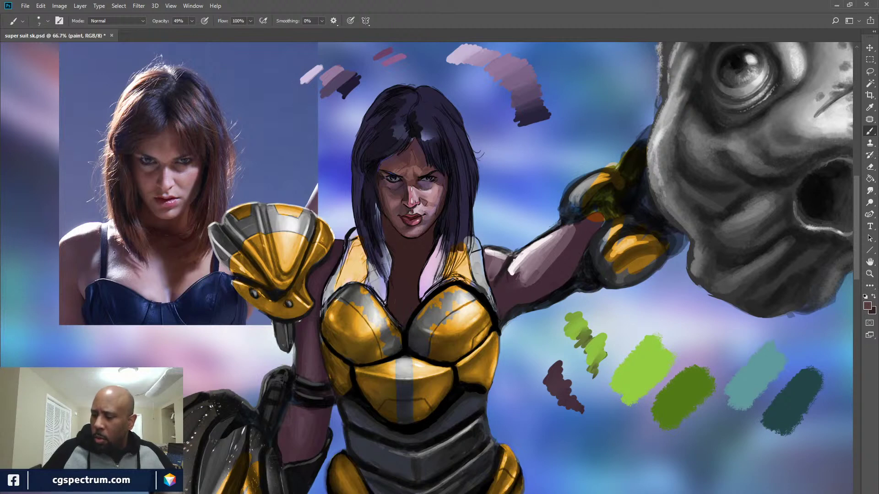
key("ctrl+z")
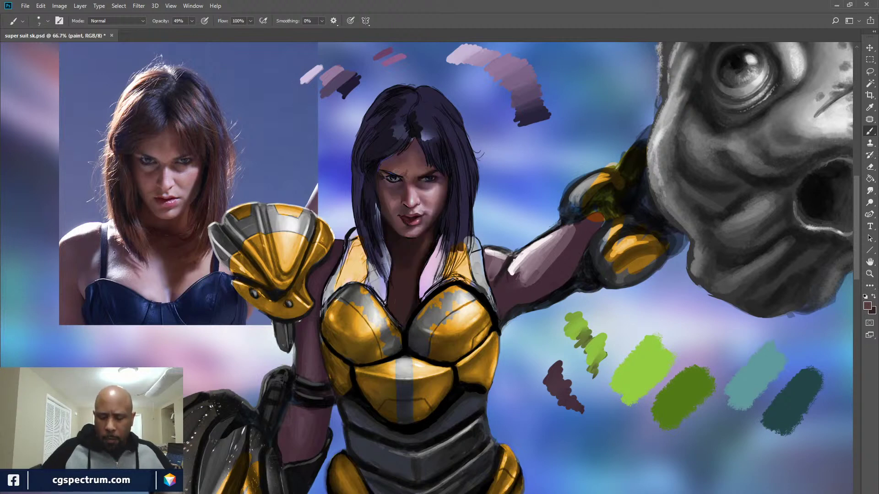
key("ctrl+plus")
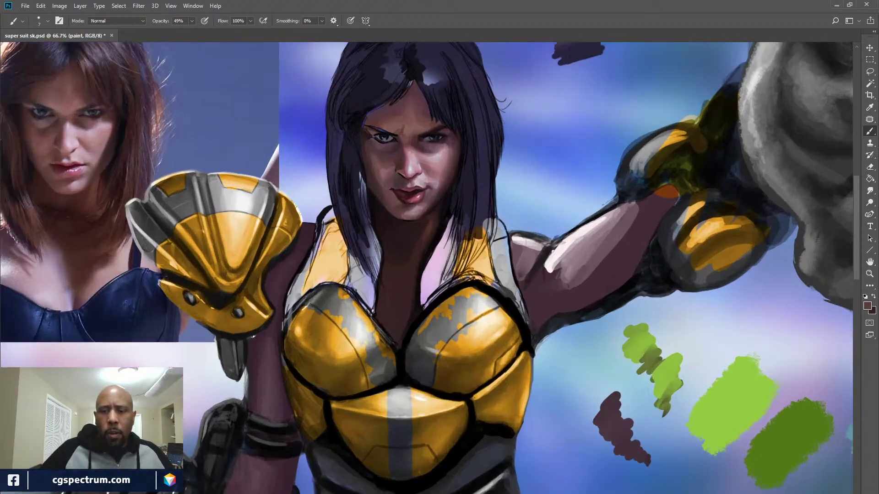
left_click_drag(426, 238, 478, 318)
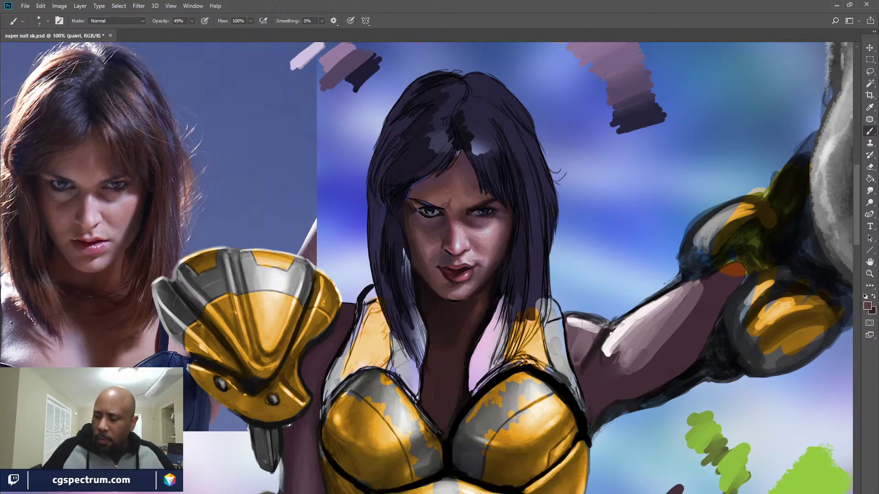
key("ctrl+comma")
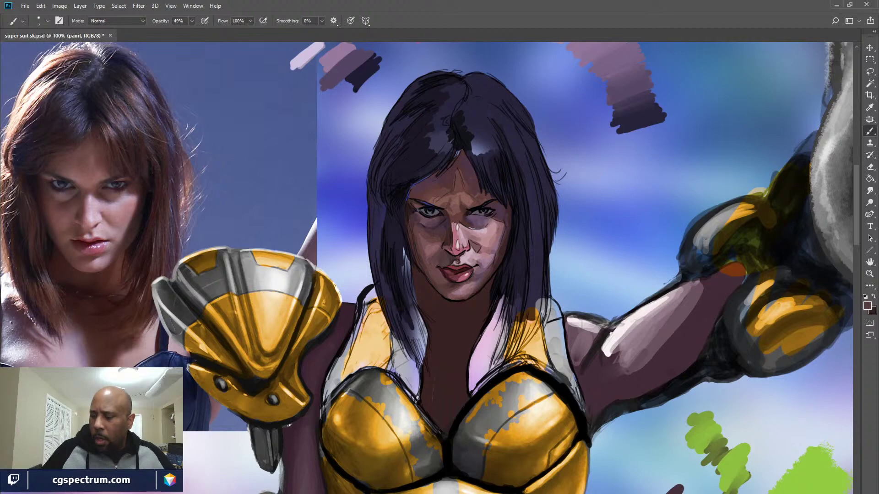
key("ctrl+comma")
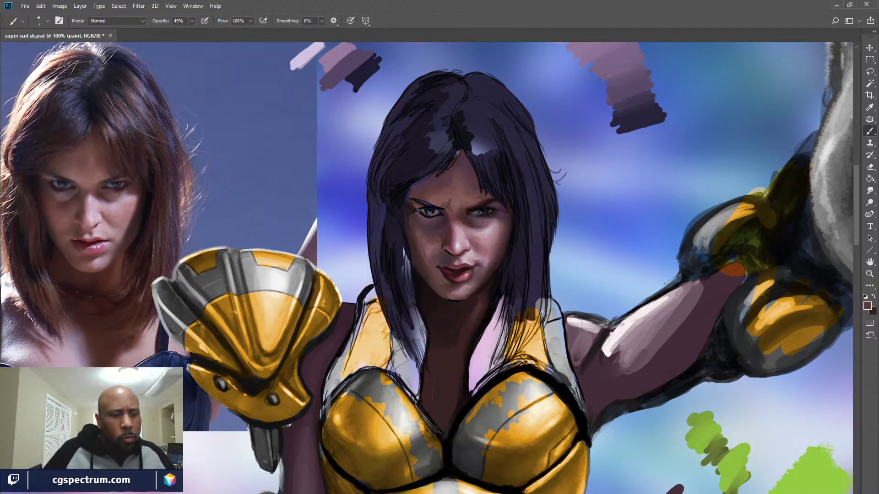
Refine the shadowed side of the face with muted brown and mauve tones sampled from the cheek, raised arm and upper lip
left_click(435, 249, "alt")
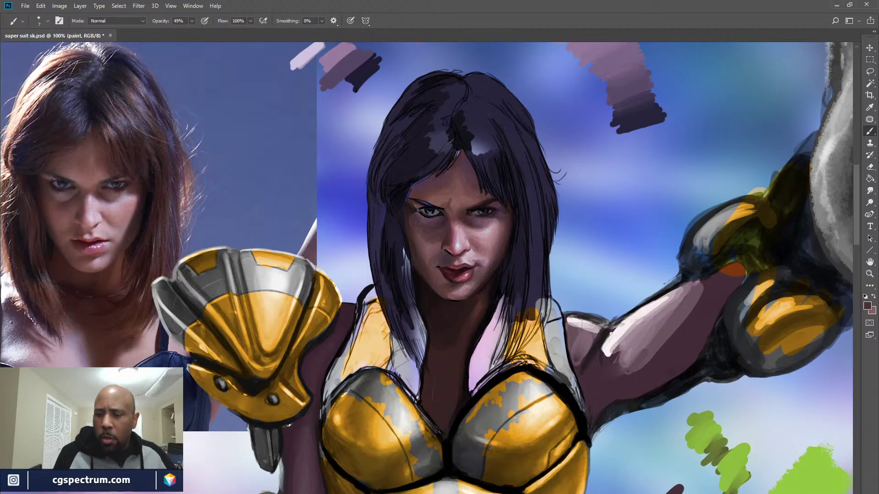
key("x")
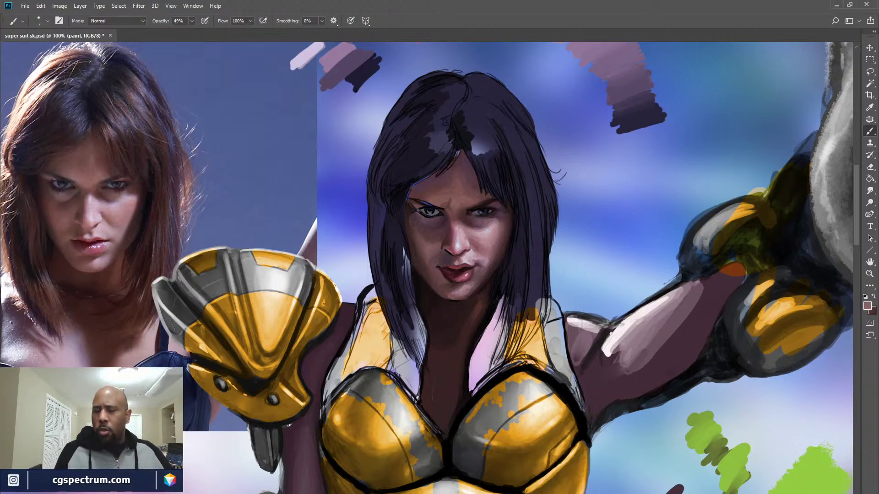
left_click(615, 382, "alt")
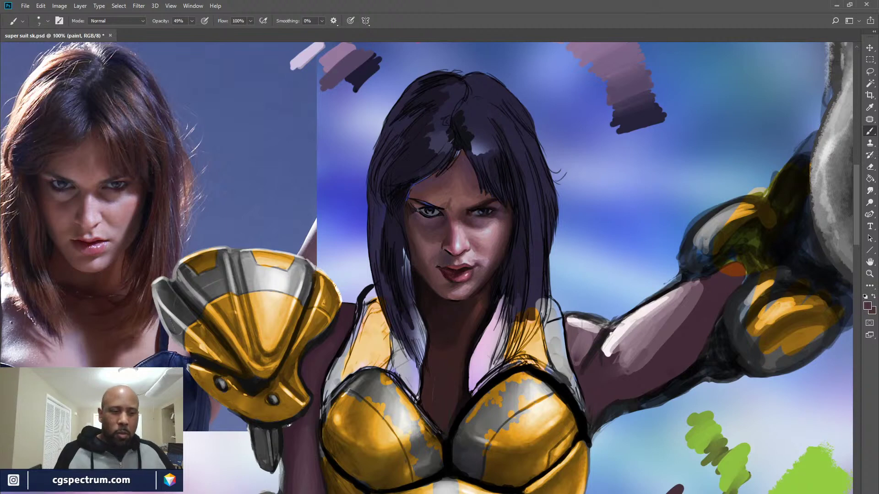
left_click(637, 354, "alt")
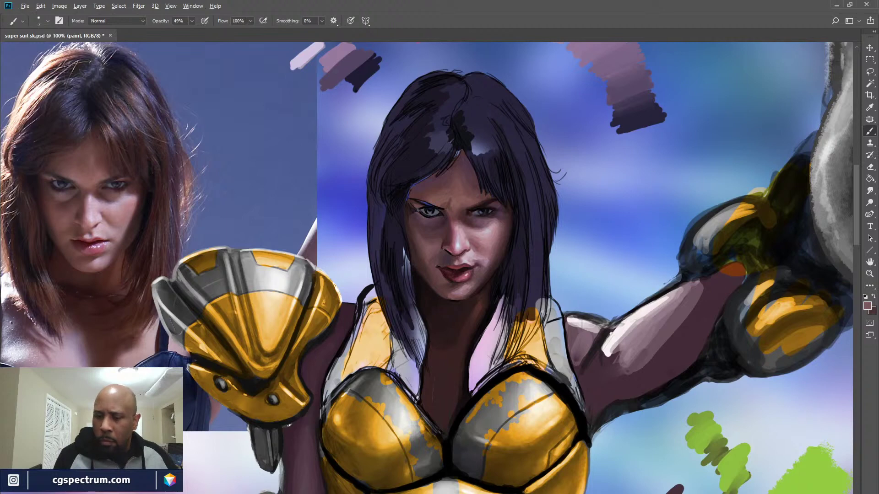
left_click(451, 271, "alt")
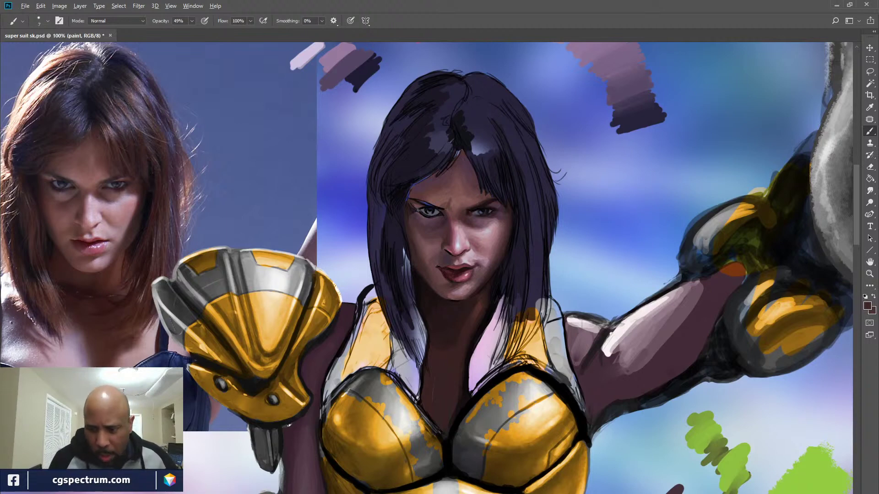
Reshape the upper lip and the line between the lips, alternating dark and mid tones sampled from the mouth
left_click(463, 268, "alt")
key("x")
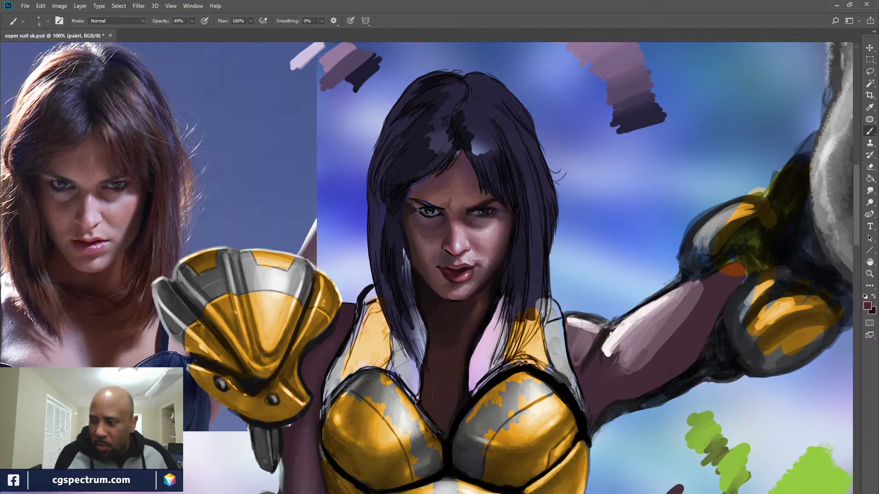
key("x")
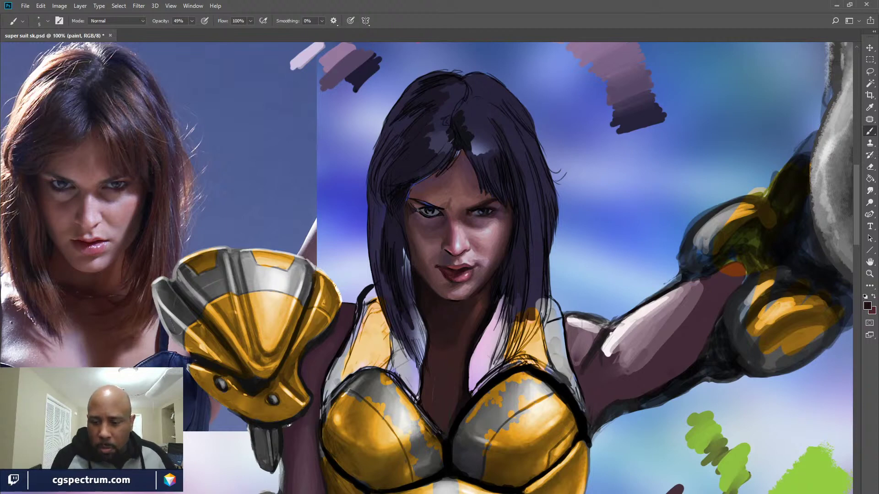
key("x")
left_click(461, 270, "alt")
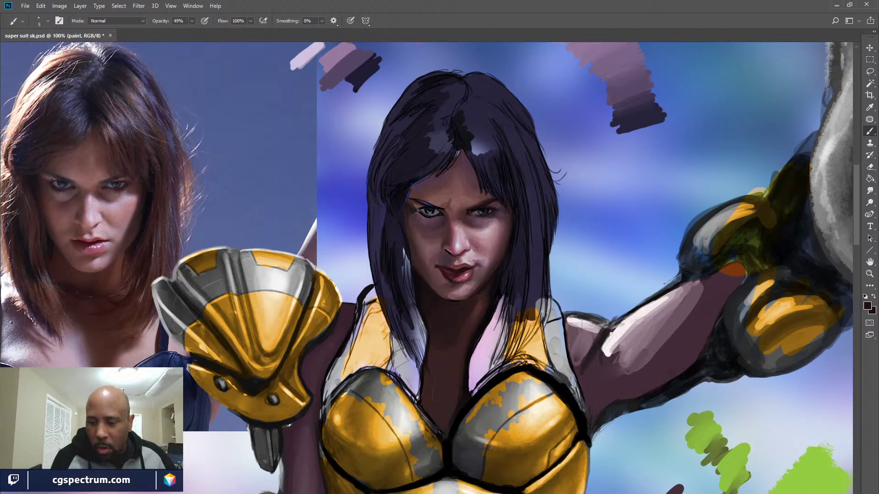
left_click(460, 271, "alt")
key("x")
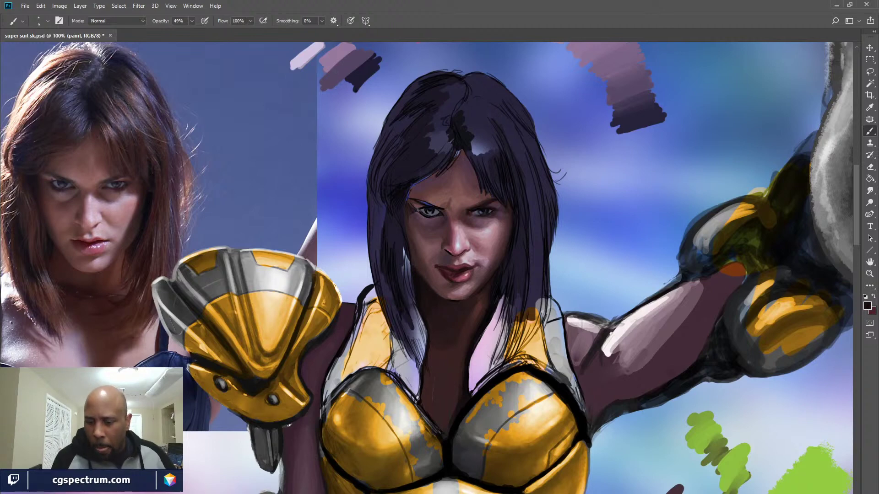
Refine the shadowed mouth corner and lower lip with tones sampled from the lips and the skin beside them
left_click(440, 276, "alt")
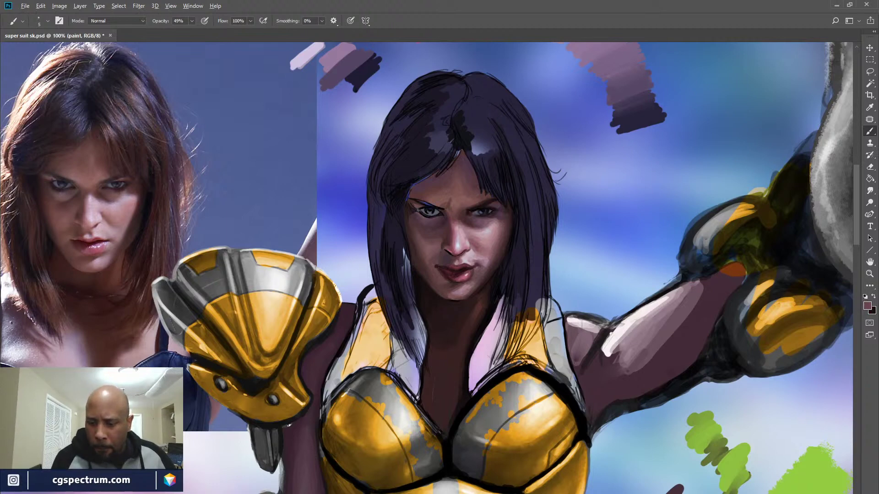
left_click(457, 279, "alt")
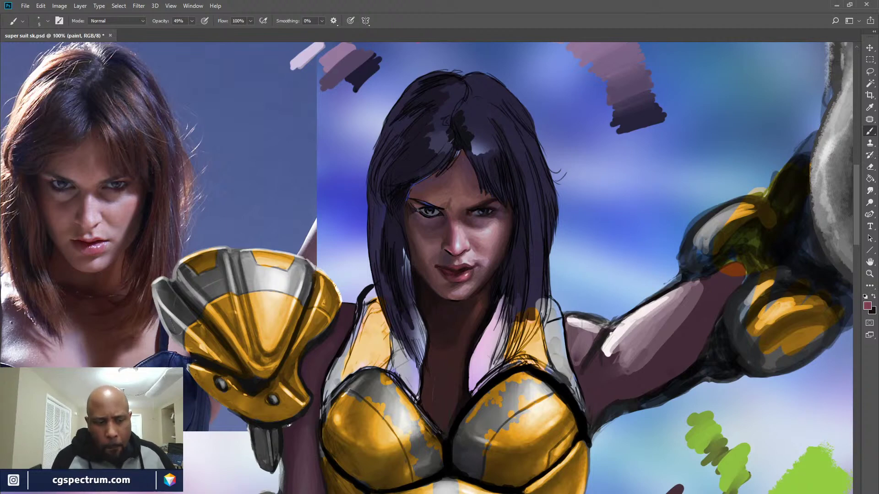
left_click(478, 258, "alt")
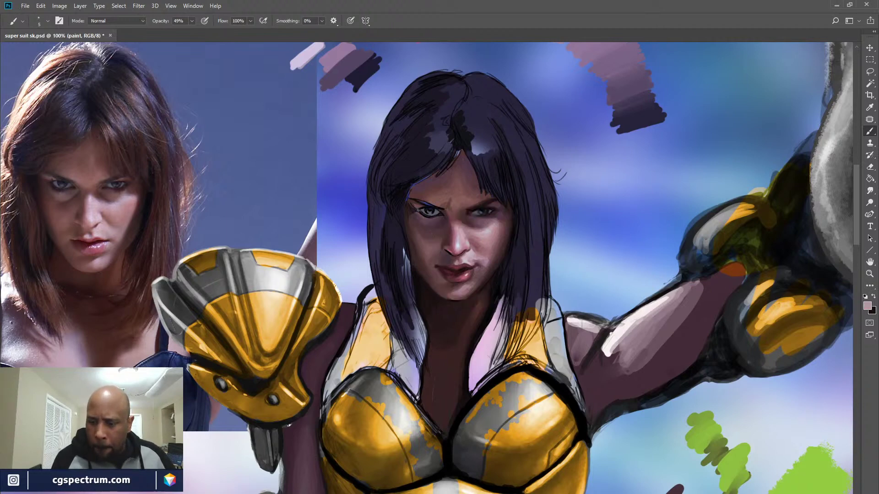
left_click(471, 275, "alt")
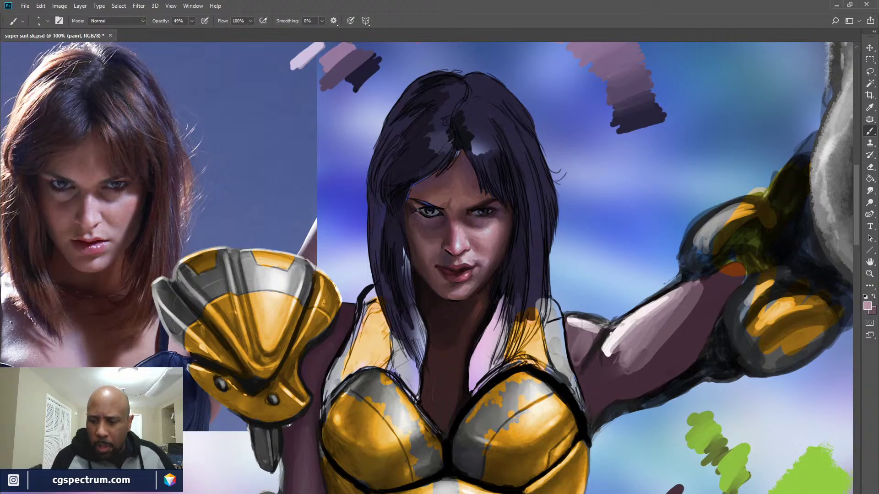
Model the skin around the mouth corner on the lit side, alternating light pink and darker tones sampled nearby
key("x")
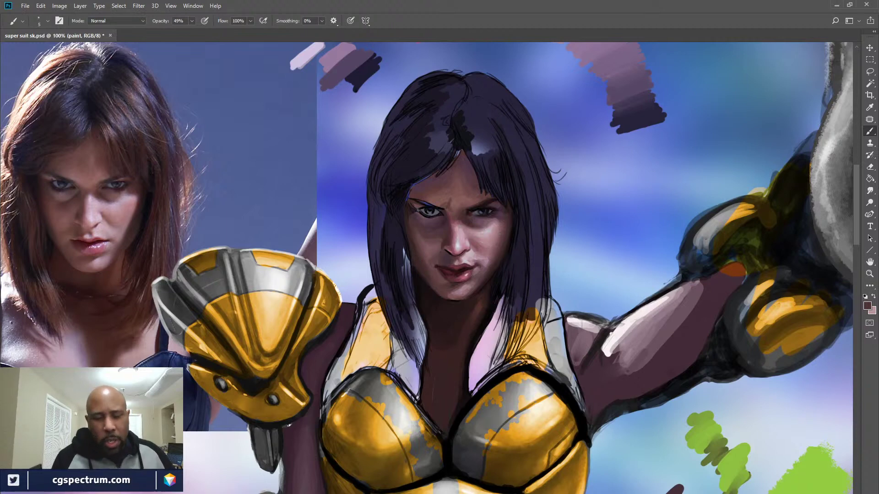
key("x")
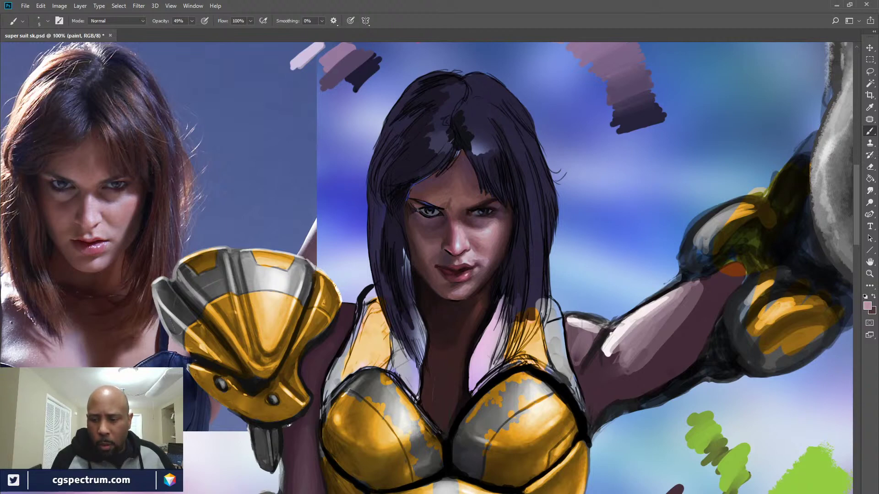
key("x")
left_click(469, 257, "alt")
key("x")
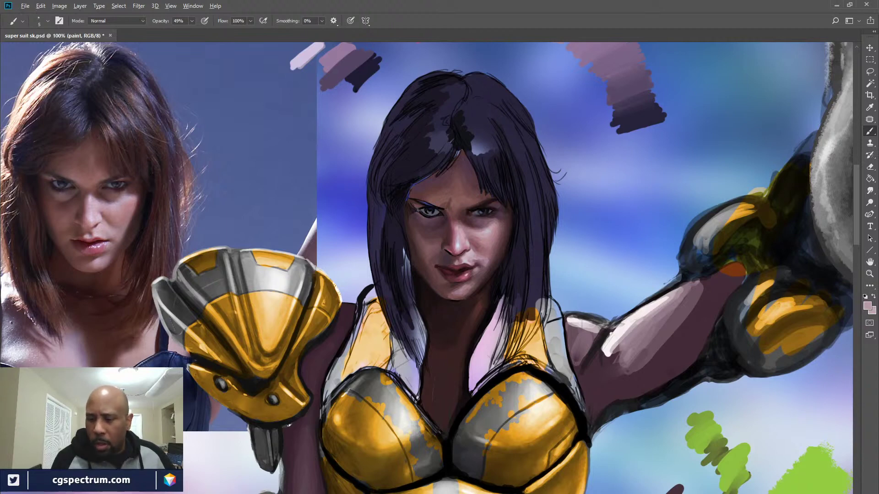
left_click(471, 282, "alt")
key("x")
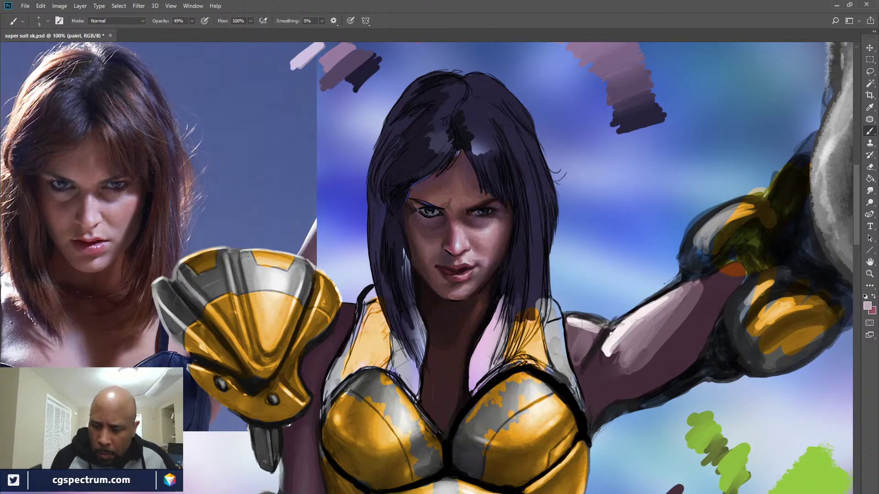
Deepen the centre of the upper lip and the mouth opening with dark reds sampled from the lips
left_click(459, 274, "alt")
left_click(459, 274, "alt")
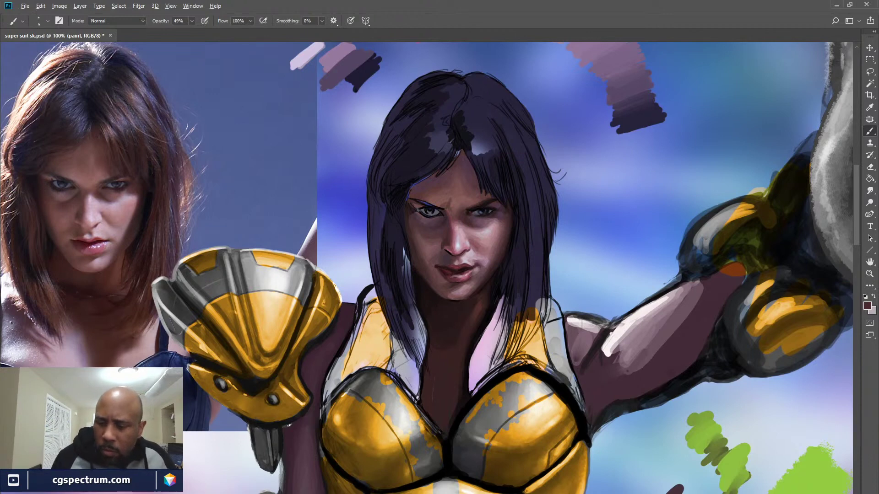
key("x")
left_click(453, 273, "alt")
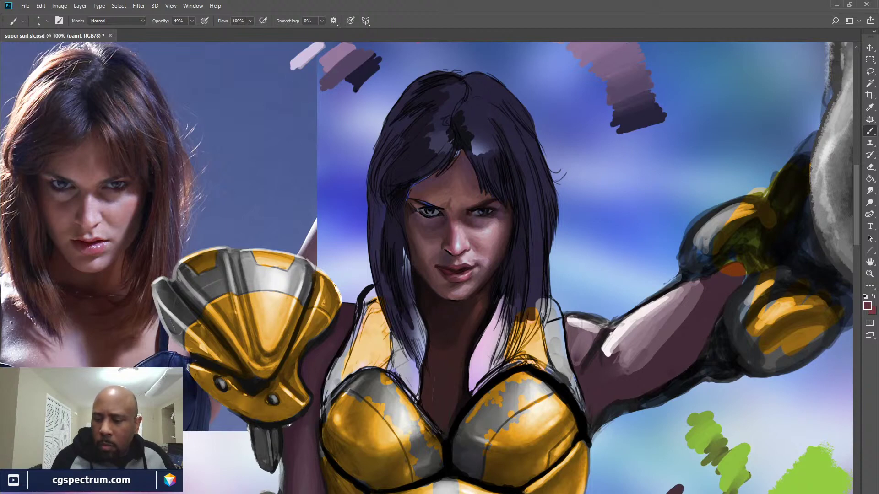
left_click(454, 274, "alt")
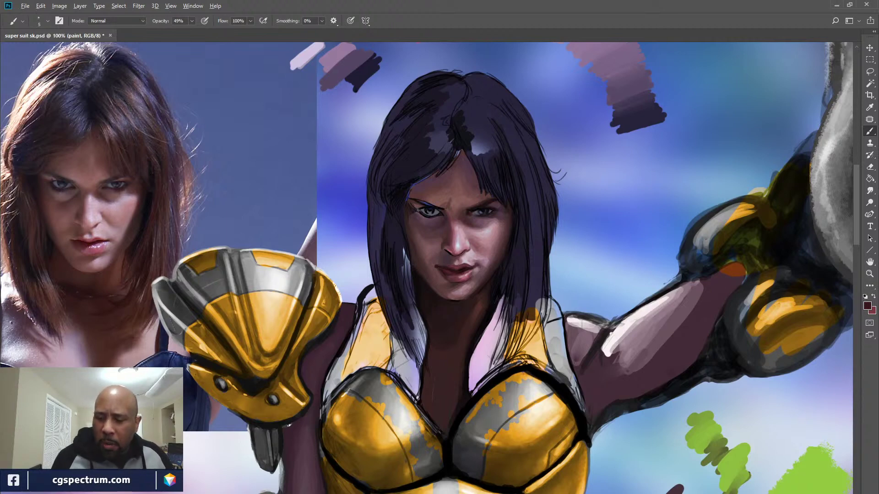
Add highlights to the lower lip with pale tones sampled from the nose tip, balanced with reds from the lip
left_click(458, 247, "alt")
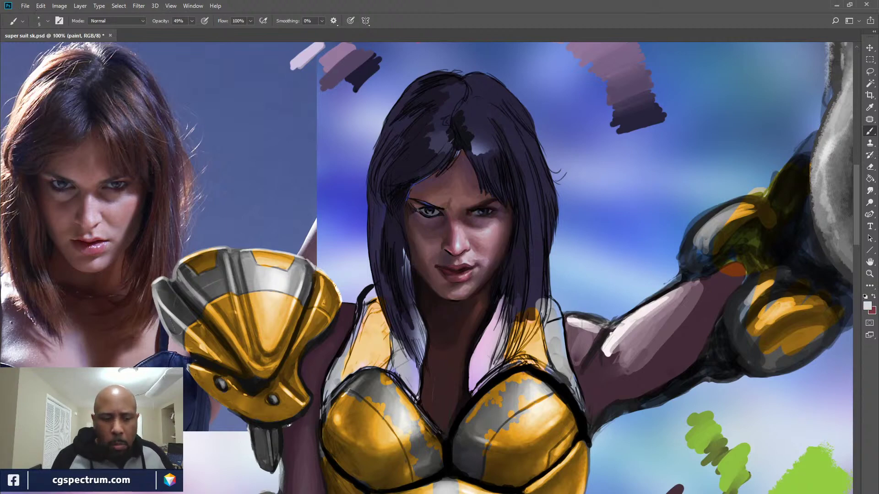
key("x")
left_click(457, 248, "alt")
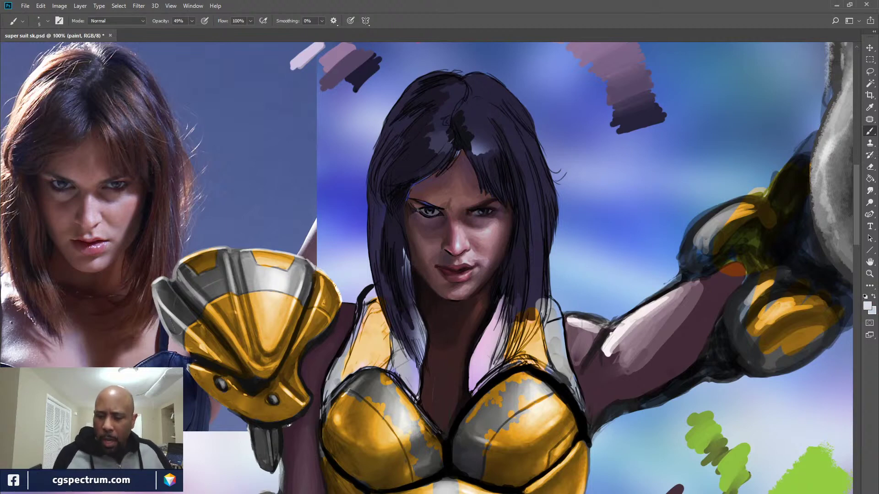
left_click(462, 277, "alt")
left_click(459, 280, "alt")
key("x")
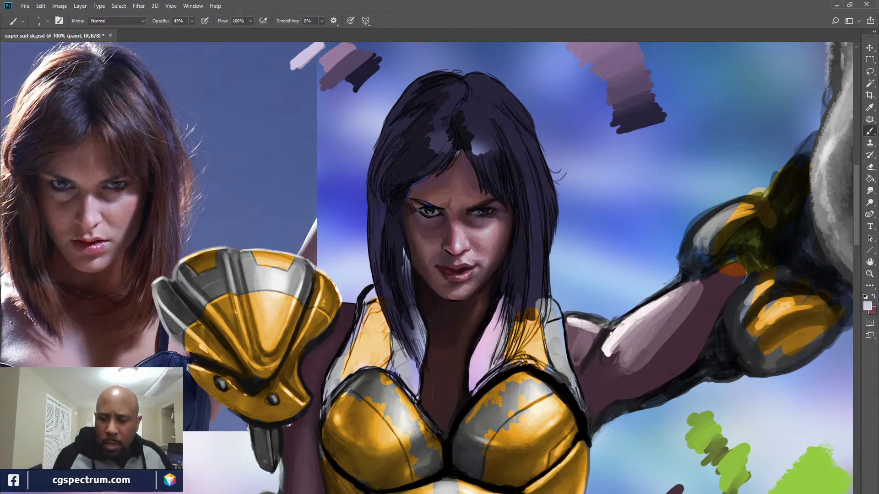
Shade the lower edge of the bottom lip on the shadowed side with dark rose tones sampled there
left_click(449, 287, "alt")
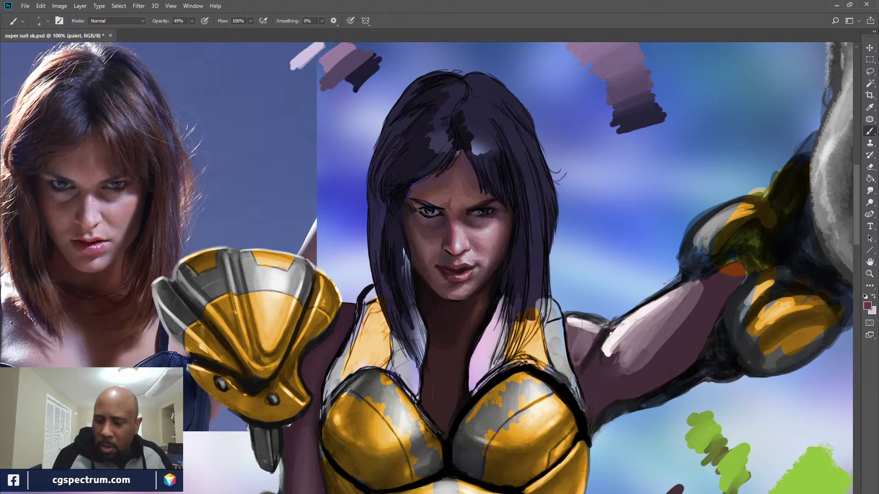
key("x")
left_click(451, 285, "alt")
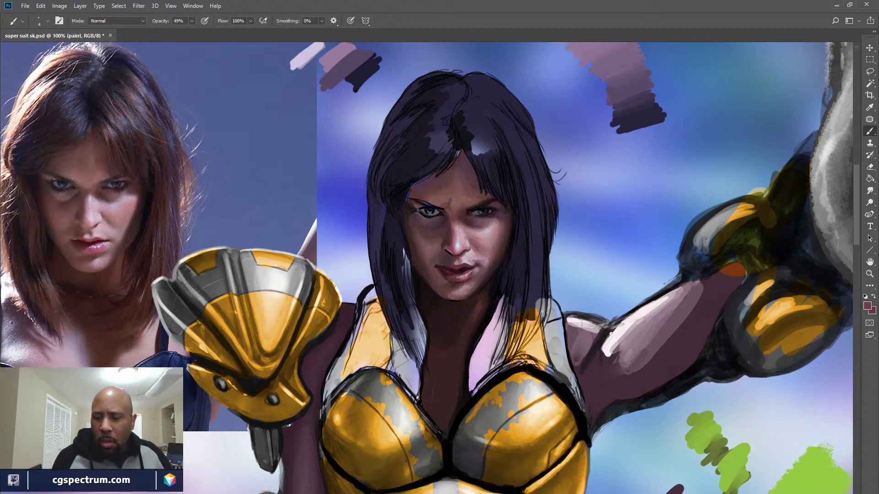
Blend the lit cheek beside the mouth, alternating light pink and darker mauve tones sampled from the cheek
left_click(473, 258, "alt")
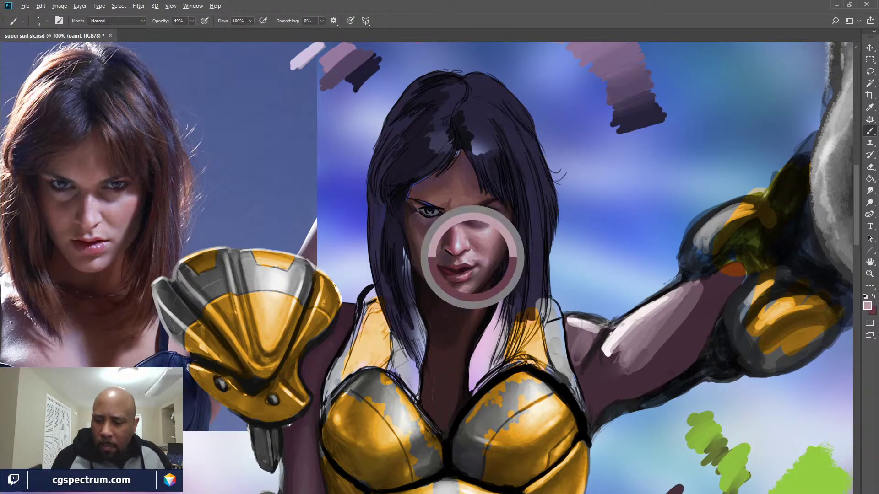
left_click(479, 263, "alt")
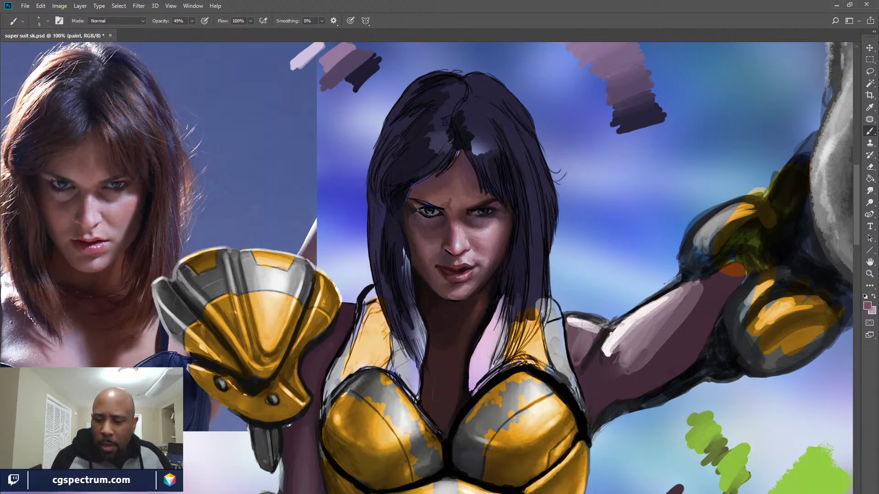
key("x")
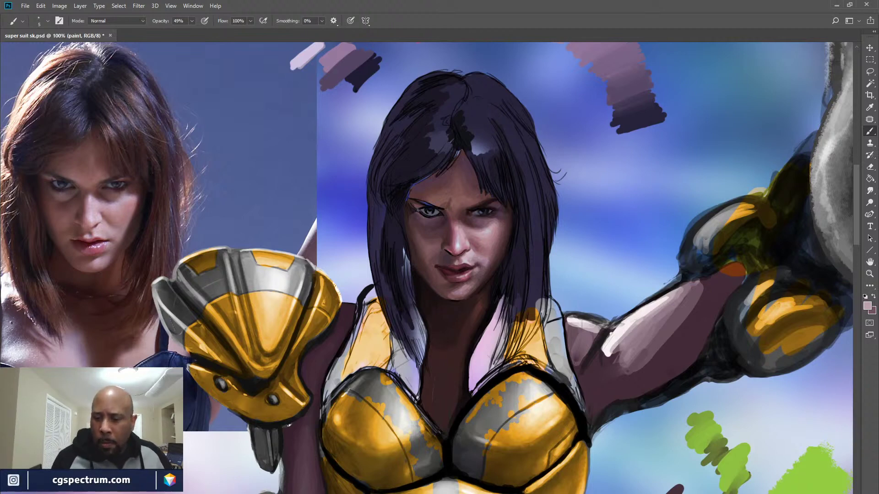
key("x")
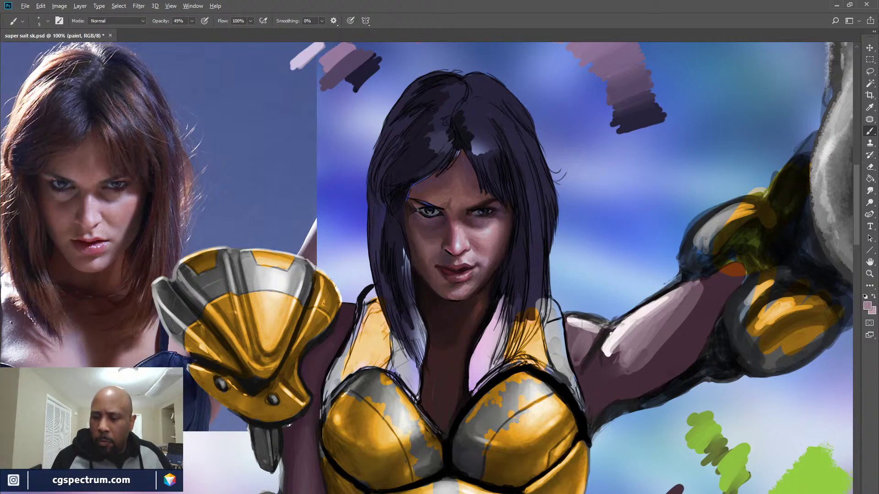
key("x")
left_click(489, 264, "alt")
key("x")
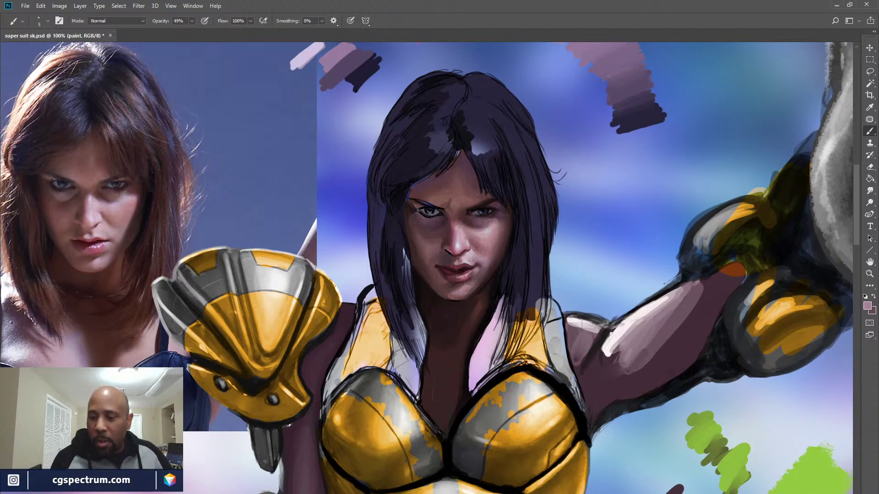
key("x")
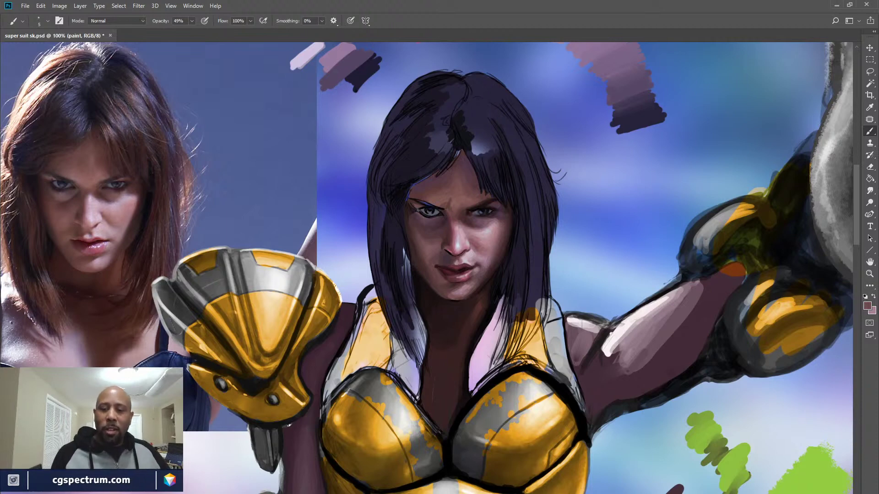
key("r")
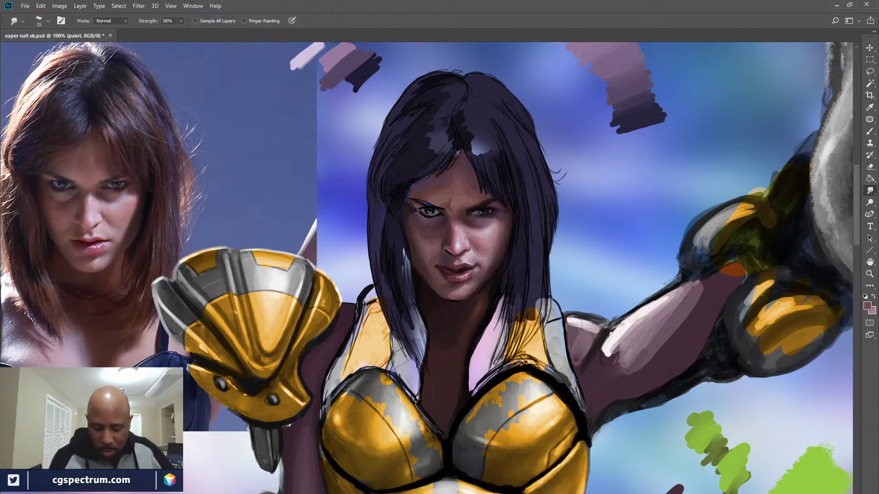
key("bracketleft")
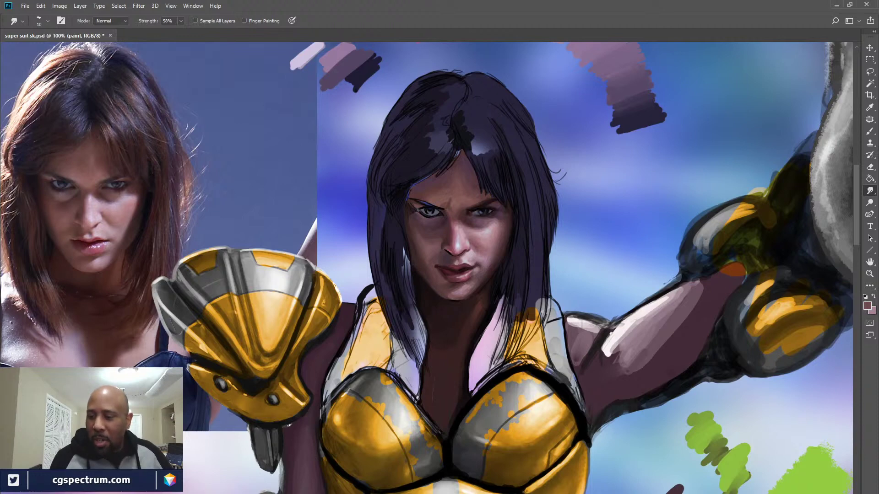
key("b")
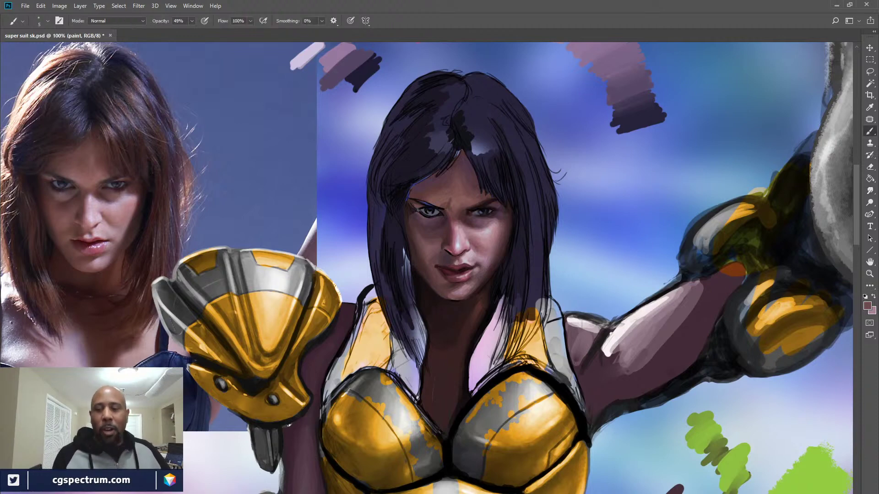
Refine the lit cheek beside the nose, alternating rose and lighter pink tones sampled from the cheek
left_click(477, 244, "alt")
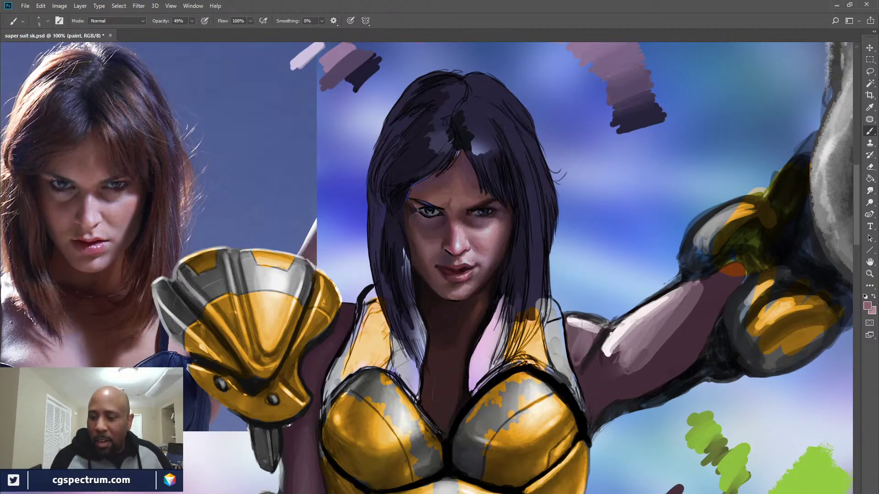
key("x")
left_click(479, 245, "alt")
left_click(485, 243, "alt")
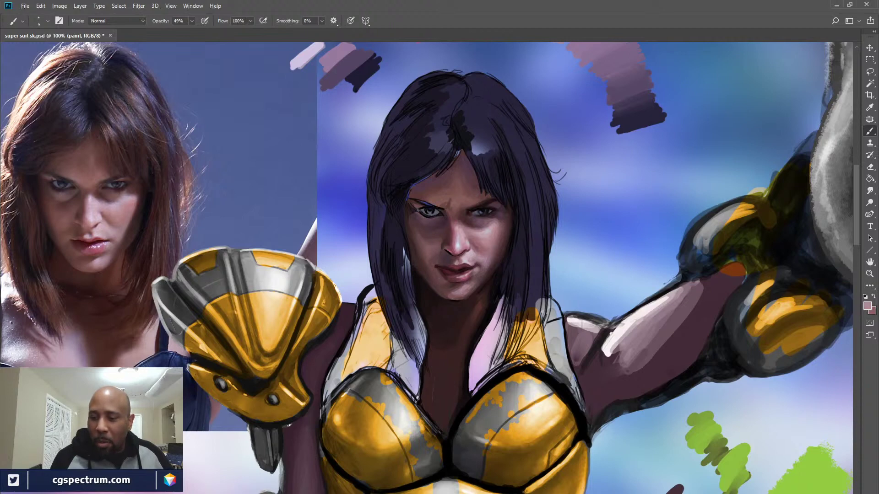
key("x")
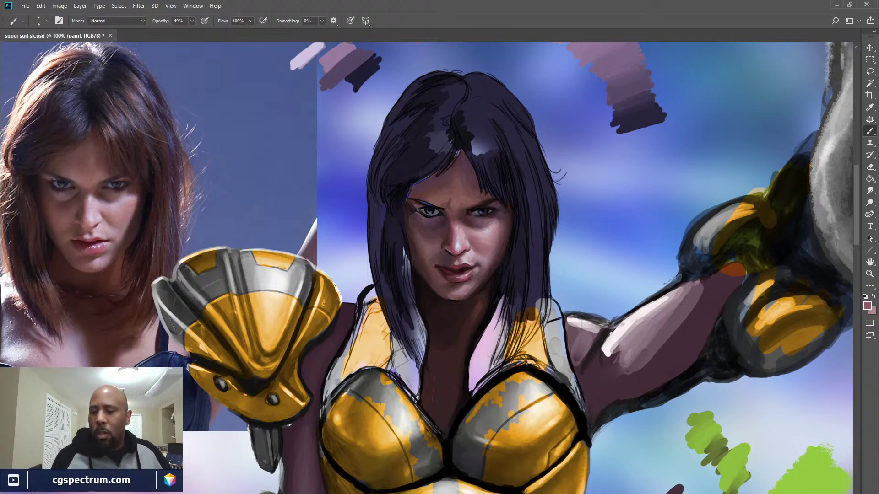
key("x")
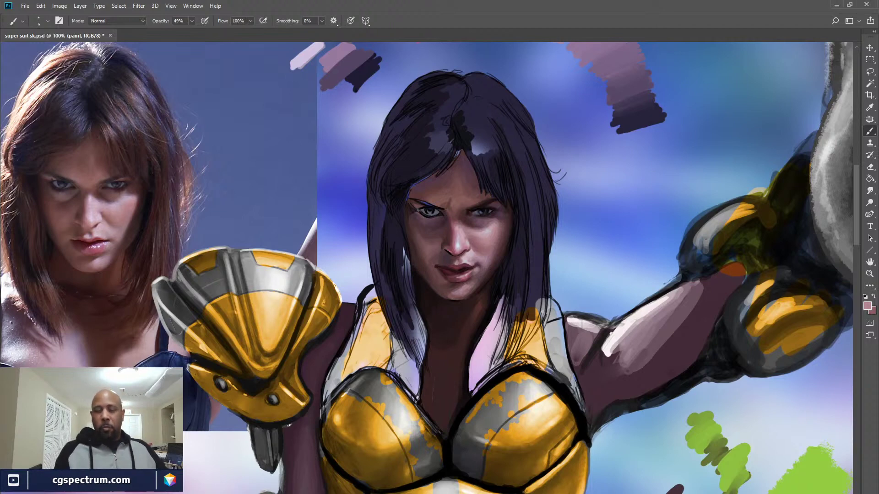
Touch up the lit cheek and the shadowed side of the nose with mauve tones sampled from those areas
left_click_drag(430, 268, 463, 240)
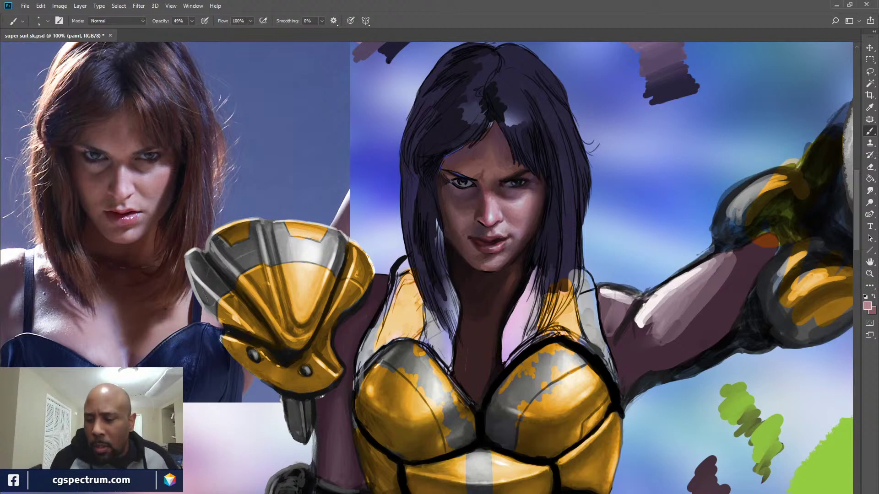
left_click(517, 237, "alt")
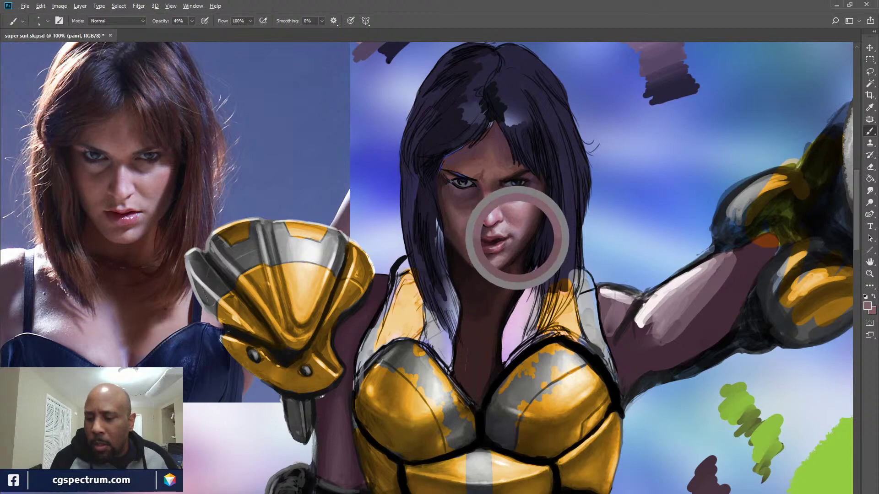
left_click(478, 214, "alt")
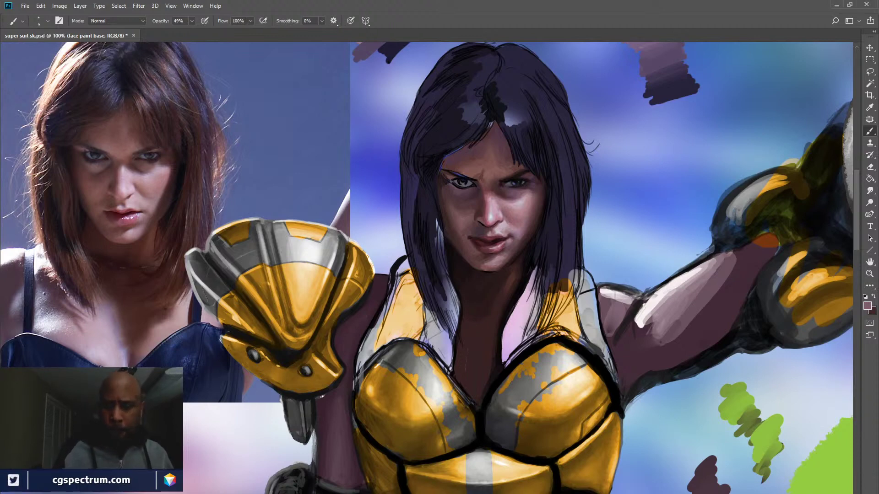
Paint dark reddish-brown over the hair on the lit side of the face, using a size 30 brush and browns sampled from the reference hair
left_click_drag(494, 229, 429, 250)
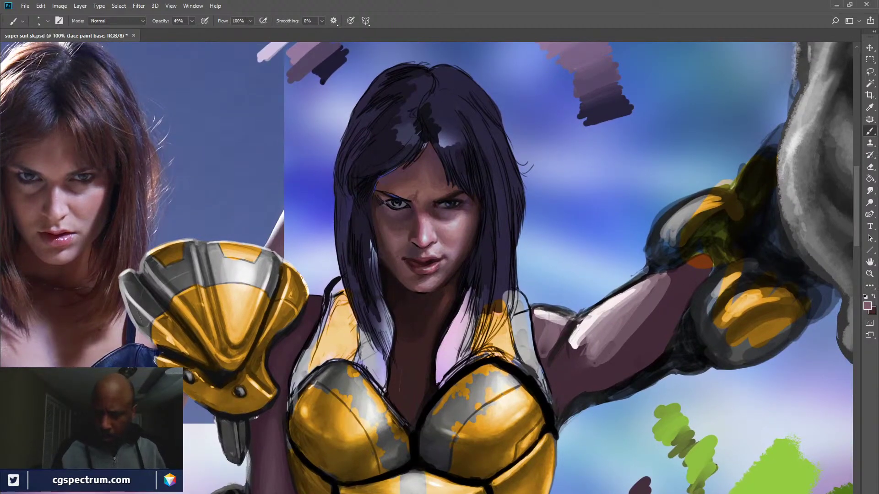
key("bracketright")
key("bracketright")
key("bracketright")
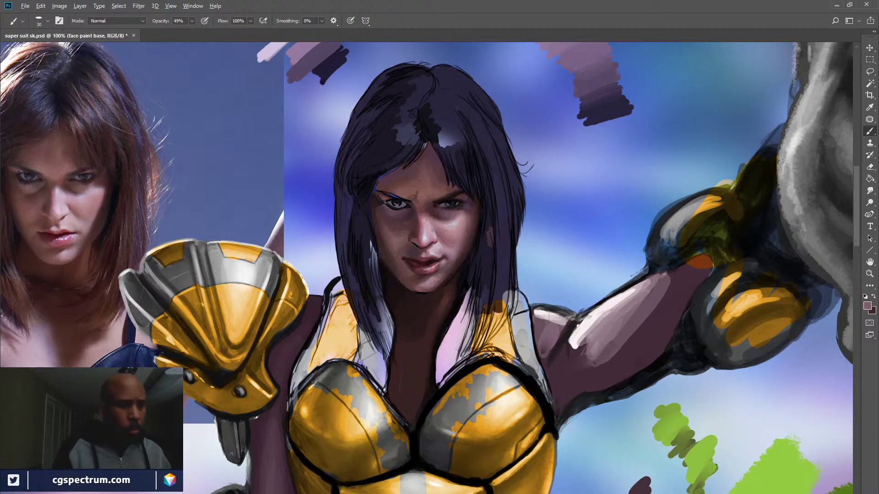
left_click(403, 297, "alt")
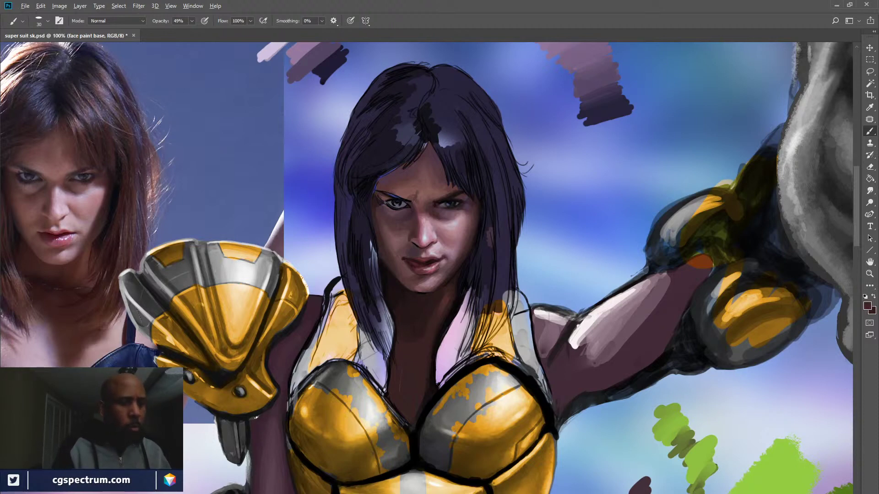
left_click(118, 189, "alt")
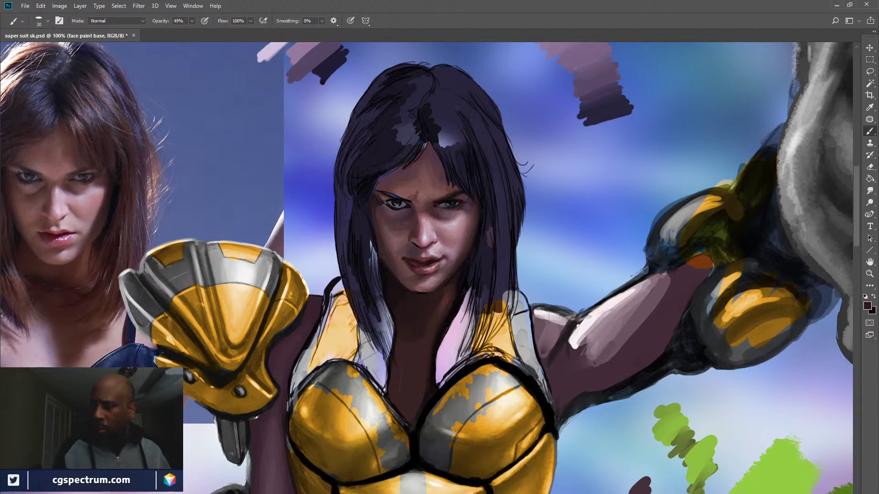
left_click_drag(491, 229, 491, 238)
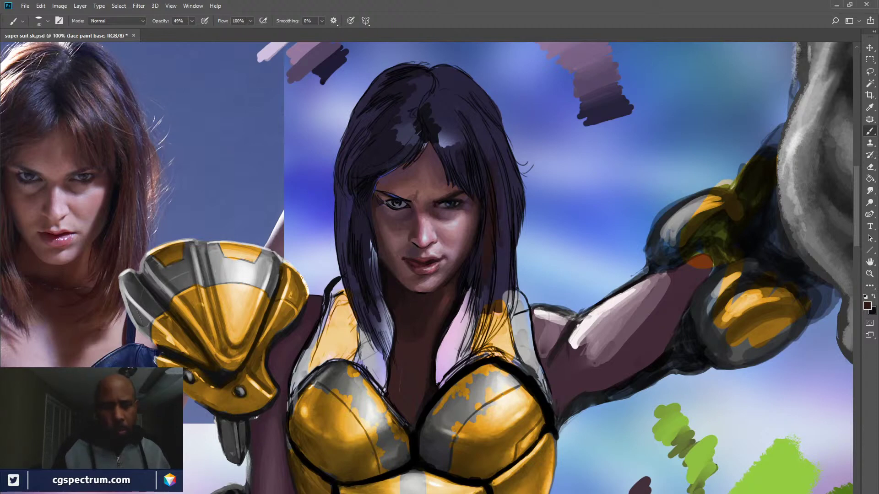
left_click_drag(502, 251, 503, 260)
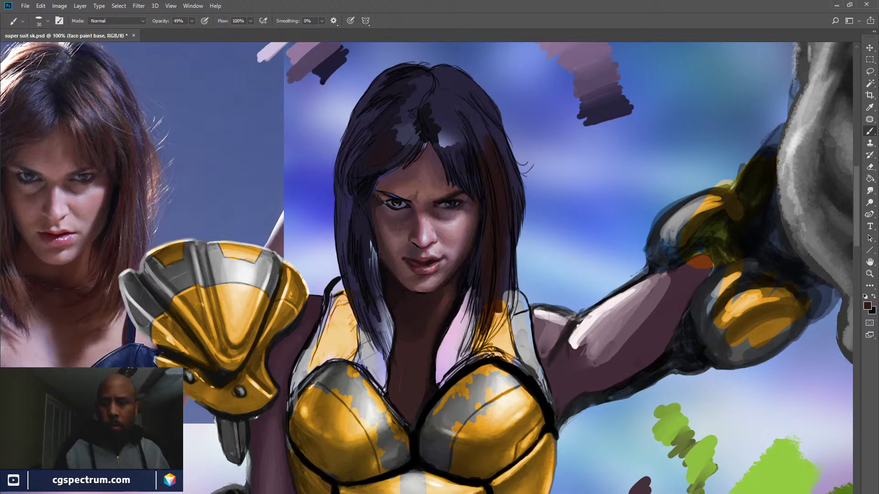
Darken the hair at the parting, crown and fringe with near-black strokes
left_click_drag(430, 238, 455, 270)
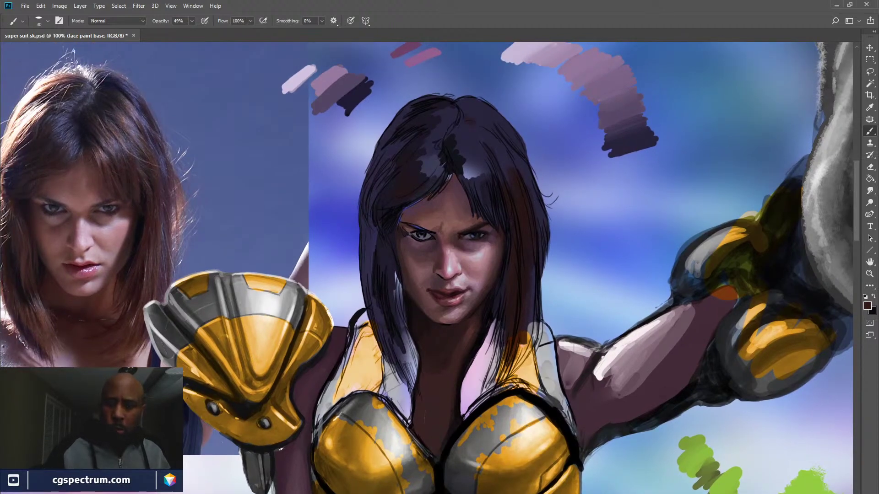
key("x")
mouse_move(461, 112)
left_mouse_down()
mouse_move(455, 138)
mouse_move(480, 116)
mouse_move(464, 102)
left_mouse_up()
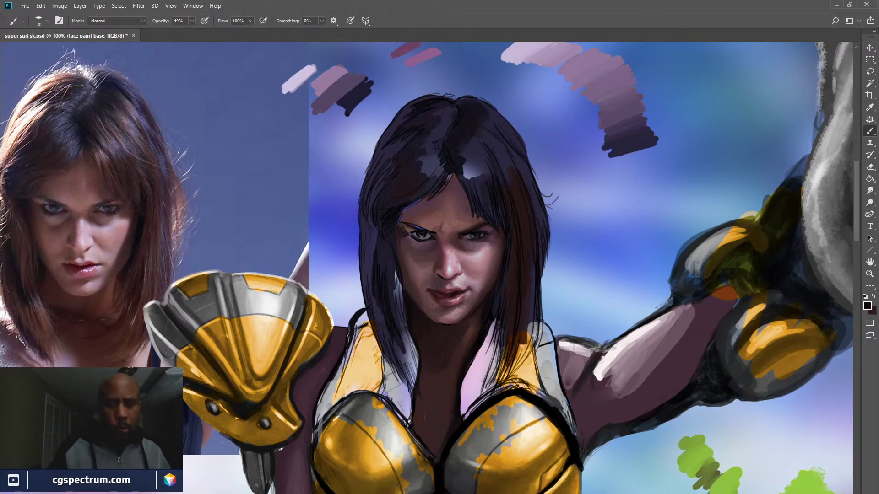
mouse_move(464, 165)
left_mouse_down()
mouse_move(472, 182)
mouse_move(465, 172)
left_mouse_up()
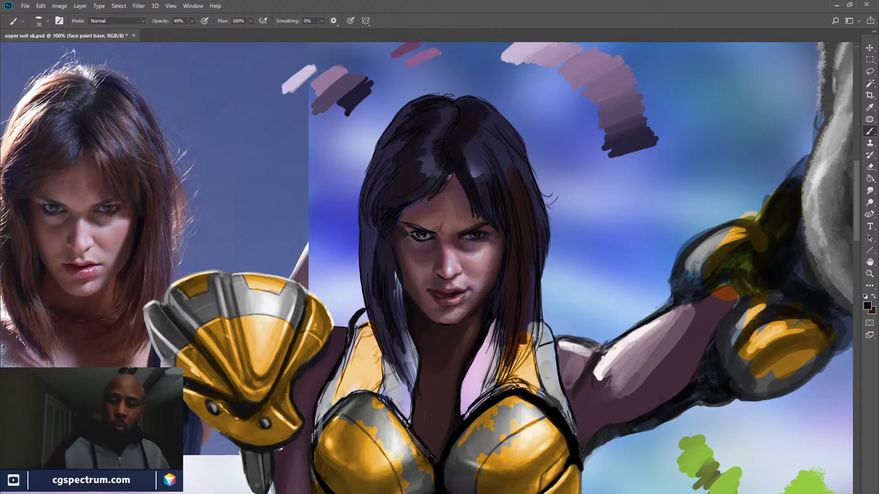
Brush grey-violet highlights, sampled from the hair's existing sheen, onto both sides of the parting
key("x")
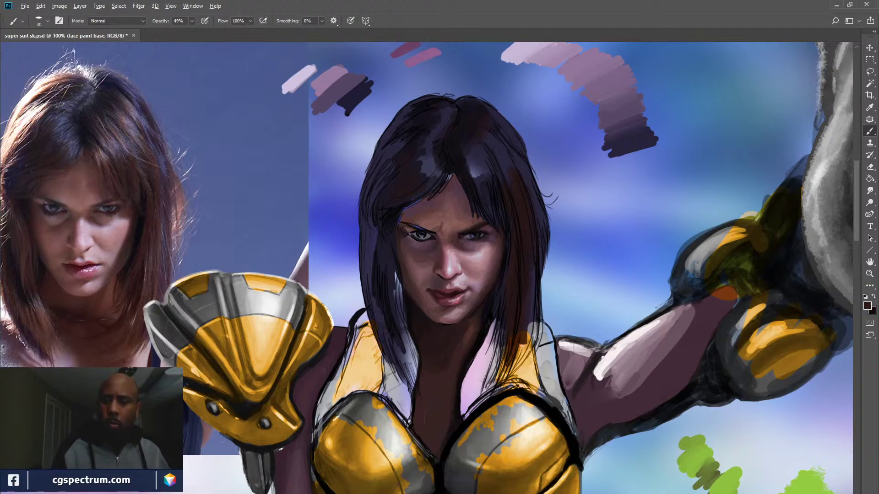
left_click(476, 175, "alt")
mouse_move(496, 135)
left_mouse_down()
mouse_move(484, 166)
mouse_move(505, 129)
left_mouse_up()
left_click_drag(495, 145, 484, 163)
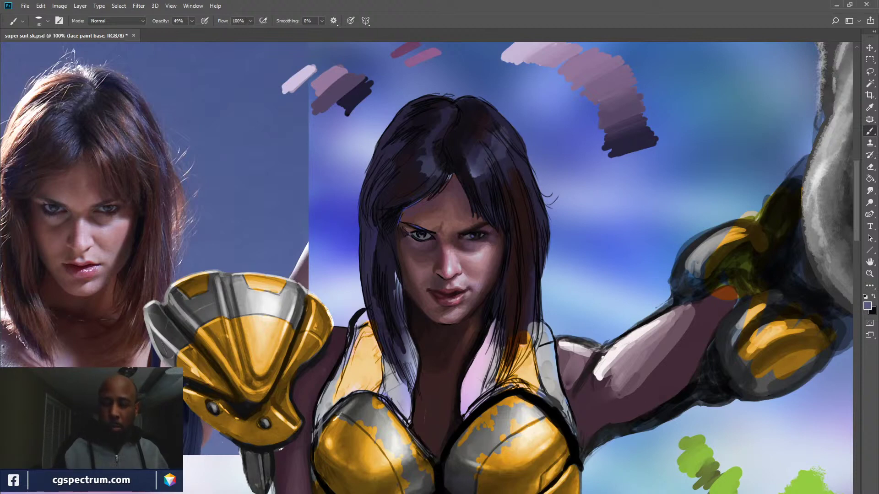
left_click_drag(441, 115, 418, 174)
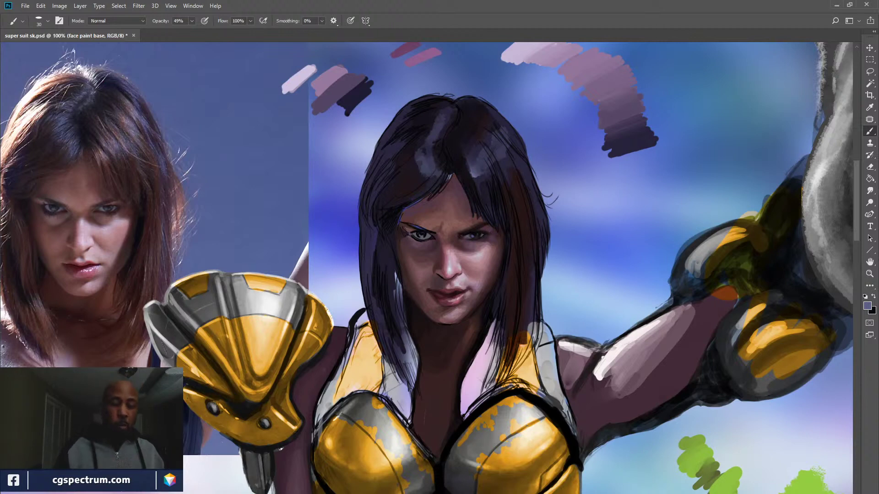
Tint the hair highlight on the shadowed side with blue sampled from the background, using a size 20 brush and softening it with black
key("x")
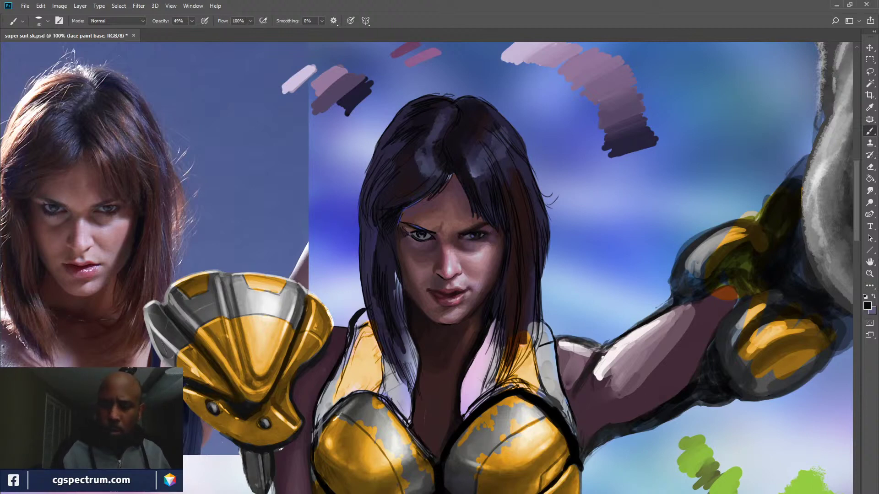
left_click(402, 148, "alt")
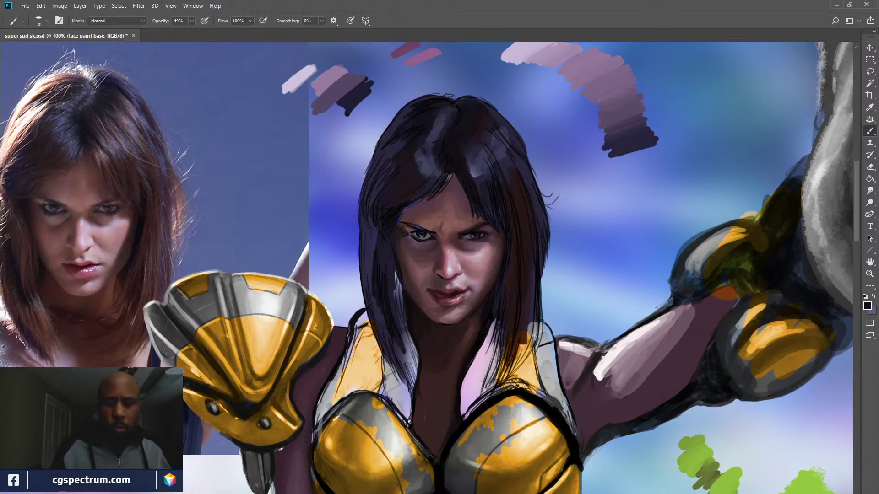
left_click(330, 221, "alt")
left_click_drag(422, 144, 420, 183)
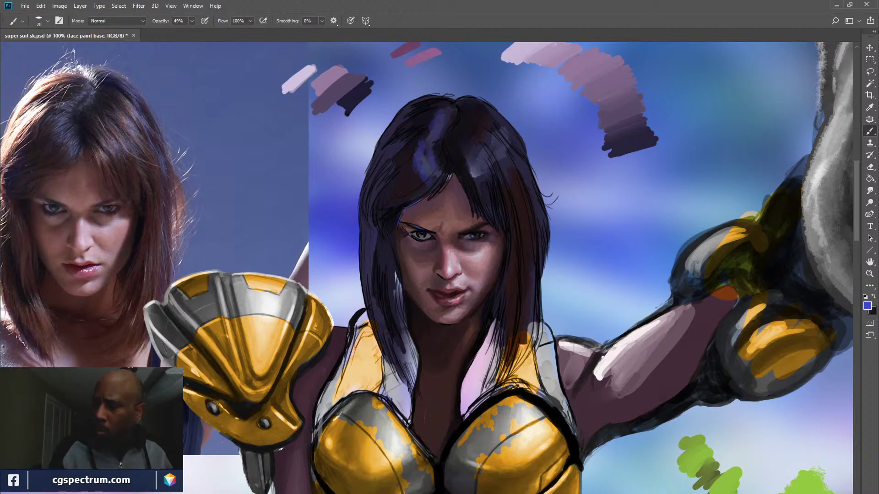
key("x")
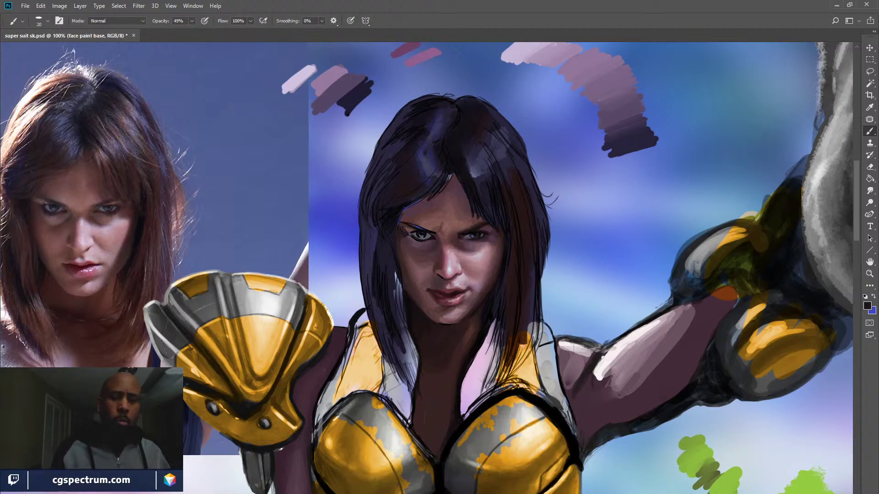
Paint dusty pink rim-light strands along the outer hair on the shadowed side, from the crown down past the temple
left_click_drag(426, 275, 488, 264)
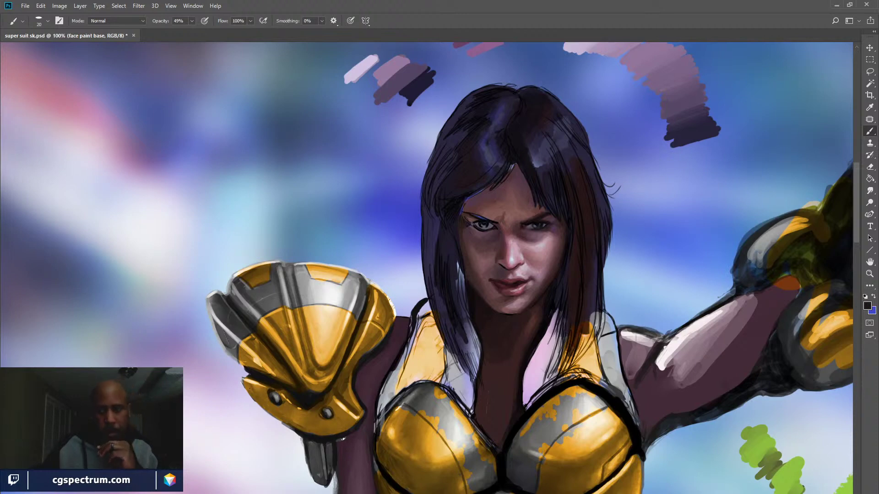
left_click_drag(458, 247, 552, 299)
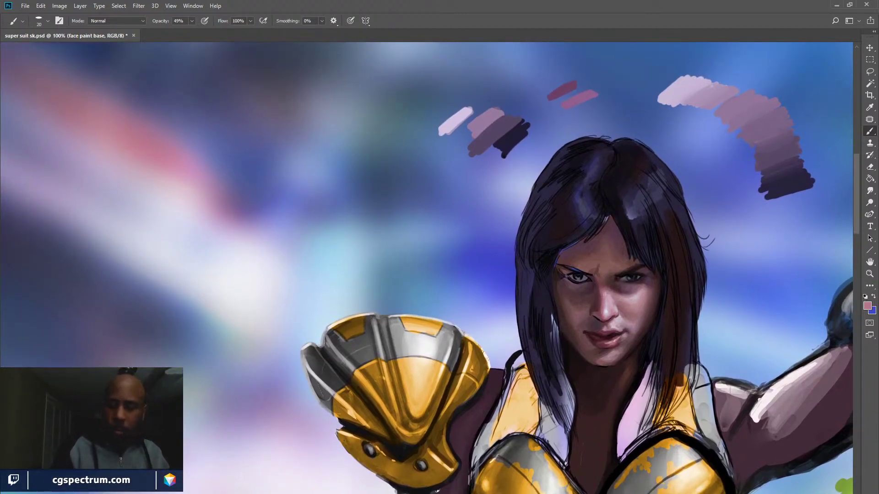
left_click_drag(458, 247, 330, 227)
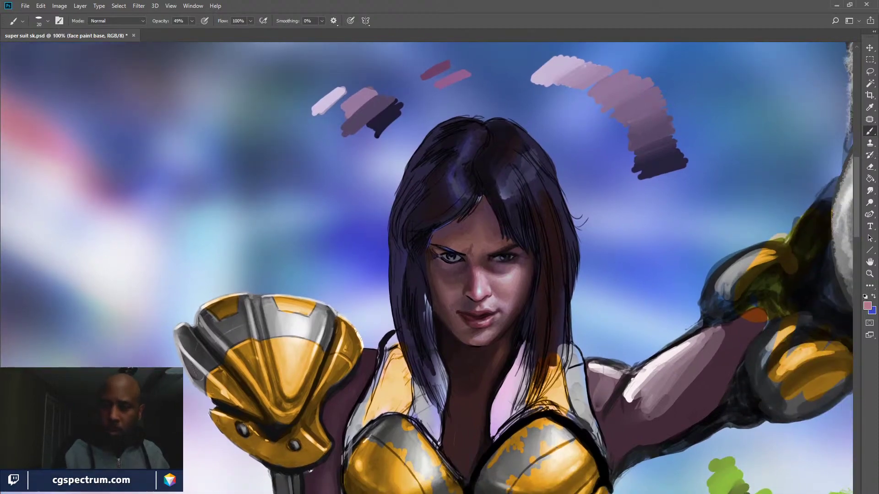
mouse_move(435, 164)
left_mouse_down()
mouse_move(399, 218)
mouse_move(396, 246)
left_mouse_up()
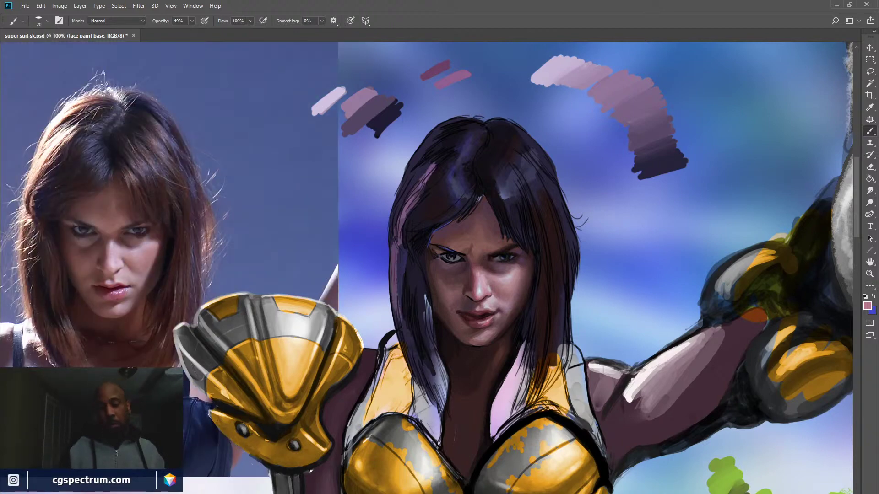
left_click_drag(426, 156, 409, 175)
left_click_drag(451, 129, 421, 155)
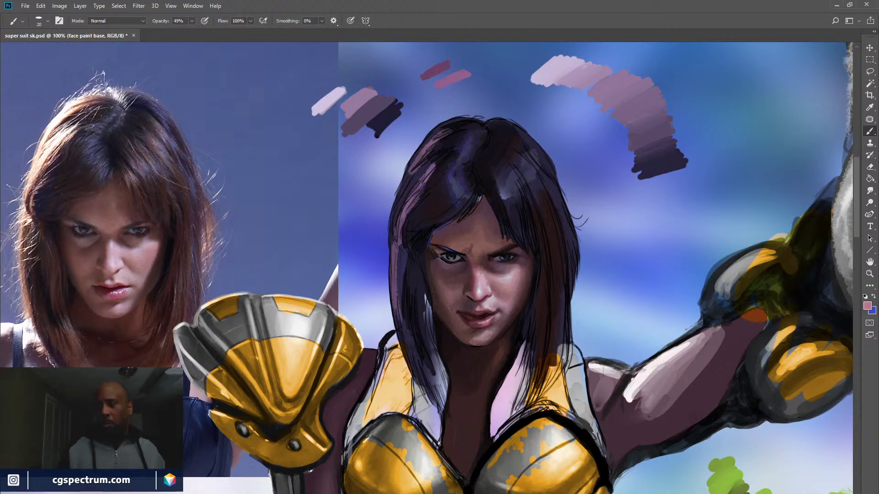
Paint crimson rim-light strands over the hair from the crown to the temple on the shadowed side, using a smaller brush
key("i")
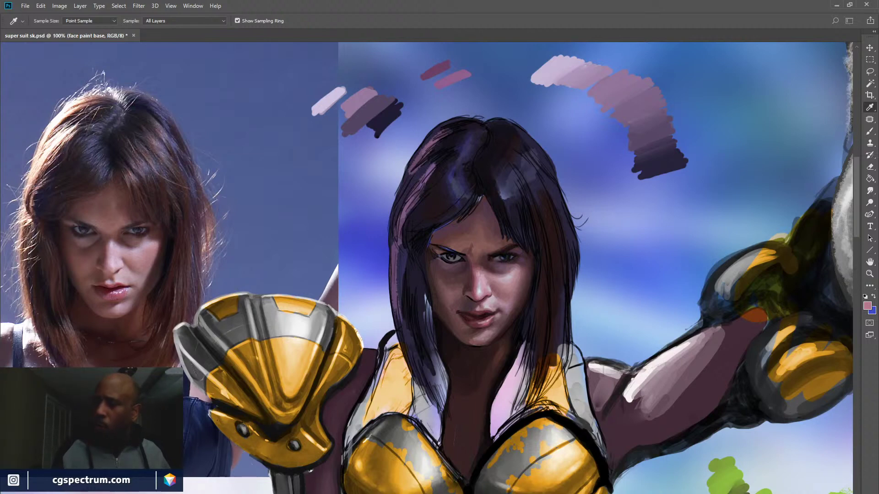
key("b")
key("x")
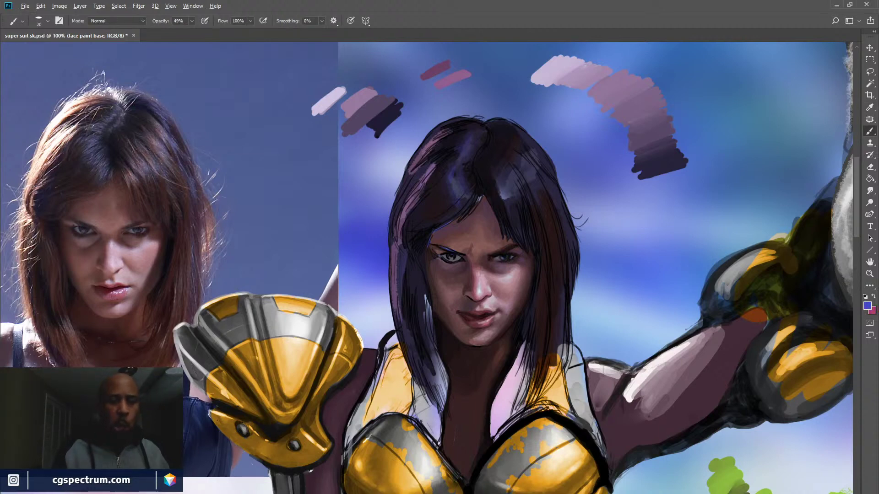
left_click(427, 149, "alt")
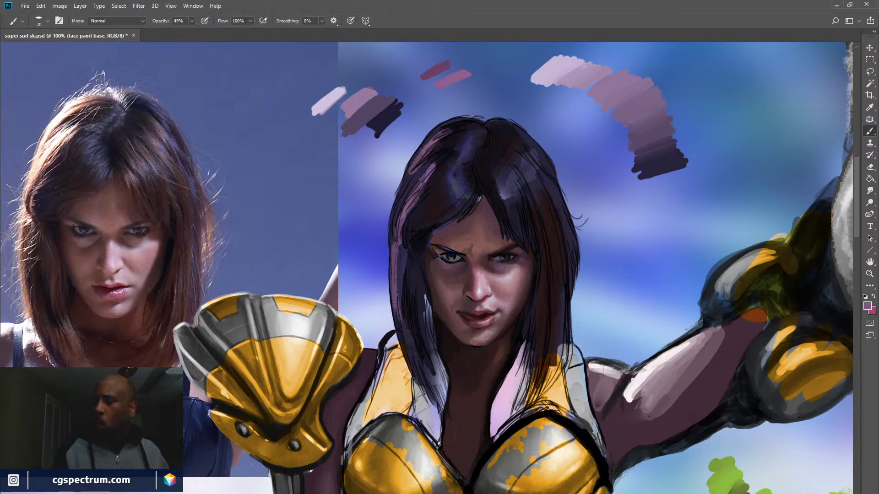
key("x")
key("bracketleft")
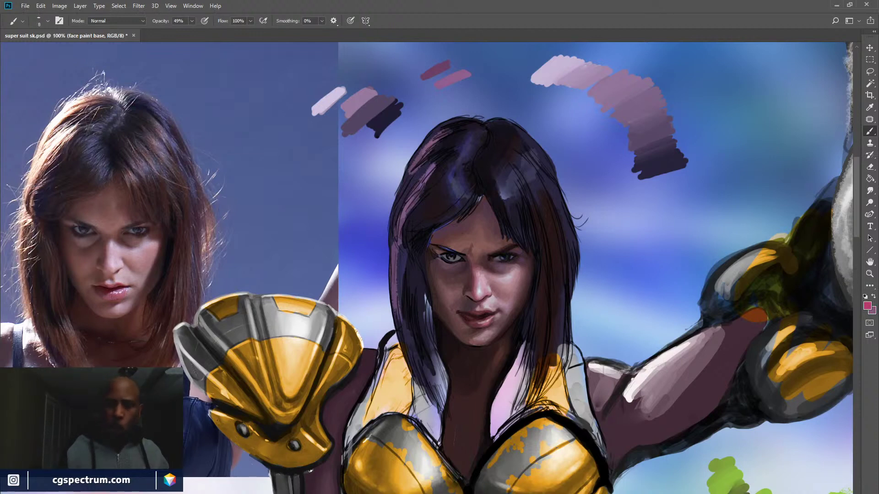
left_click(446, 147, "alt")
key("x")
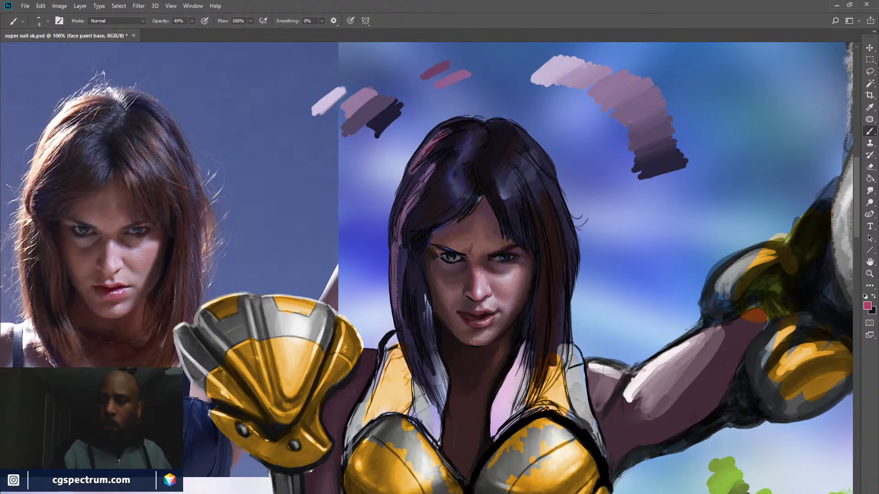
left_click_drag(440, 130, 462, 120)
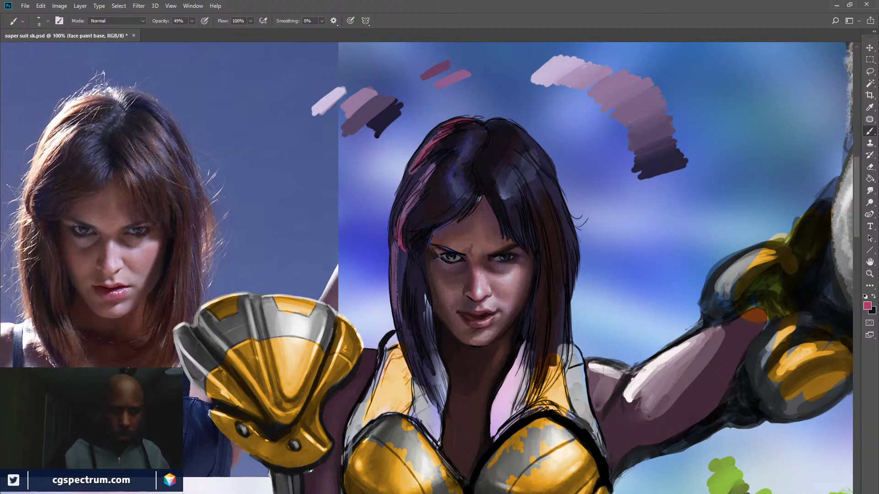
Extend the crimson strands along the outer edge of the hair, from the temple down toward the shoulder
left_click_drag(397, 269, 399, 306)
left_click_drag(401, 337, 403, 352)
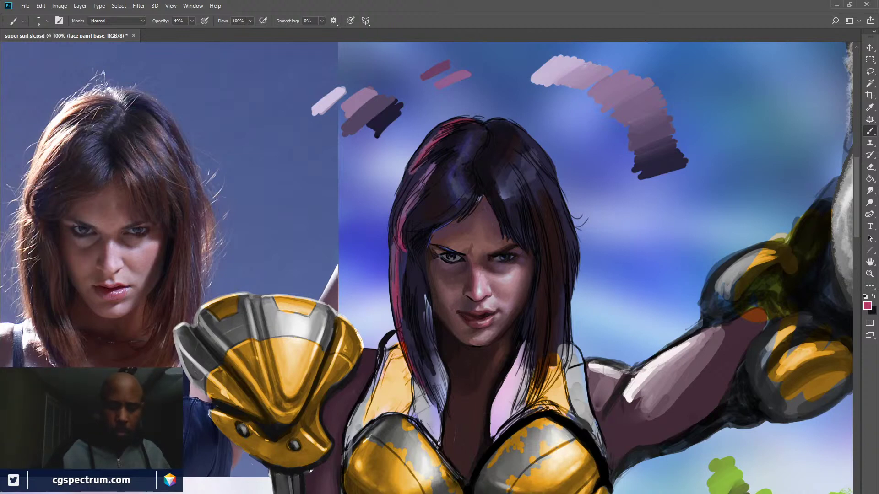
left_click_drag(392, 238, 390, 251)
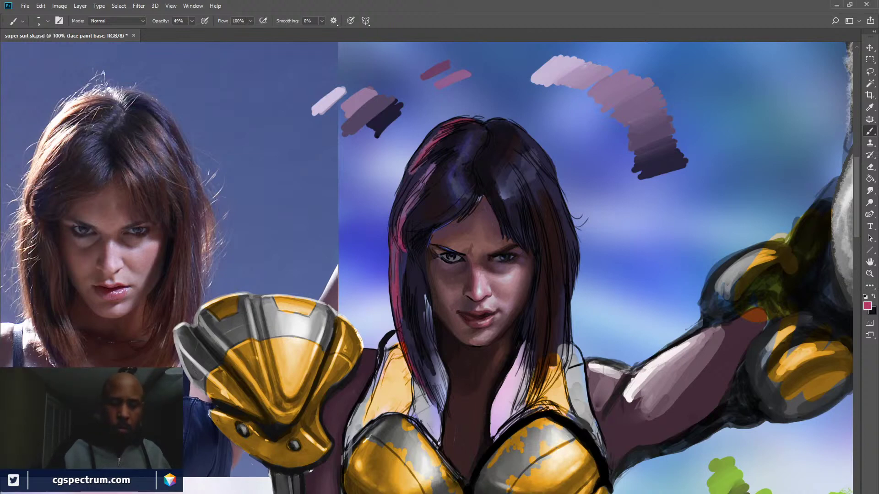
left_click_drag(398, 206, 393, 233)
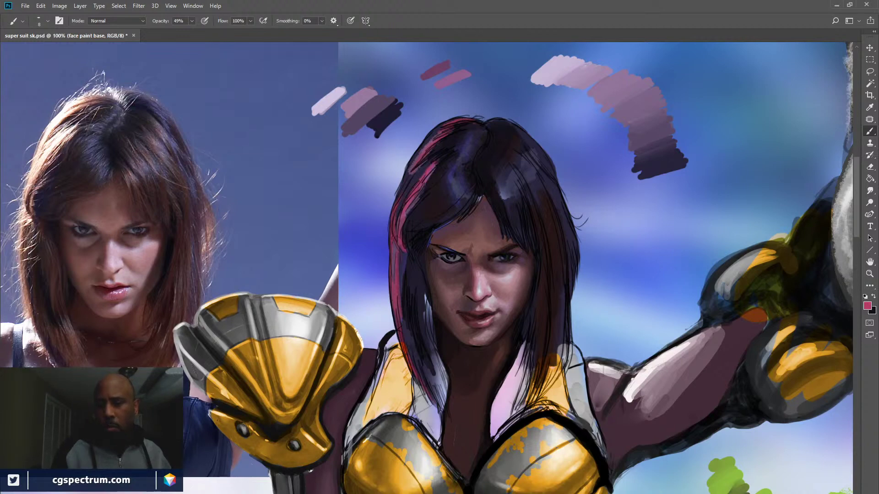
Break up the crimson highlight with thin black strands along the hair, and restore crimson strands near the upper fringe
key("x")
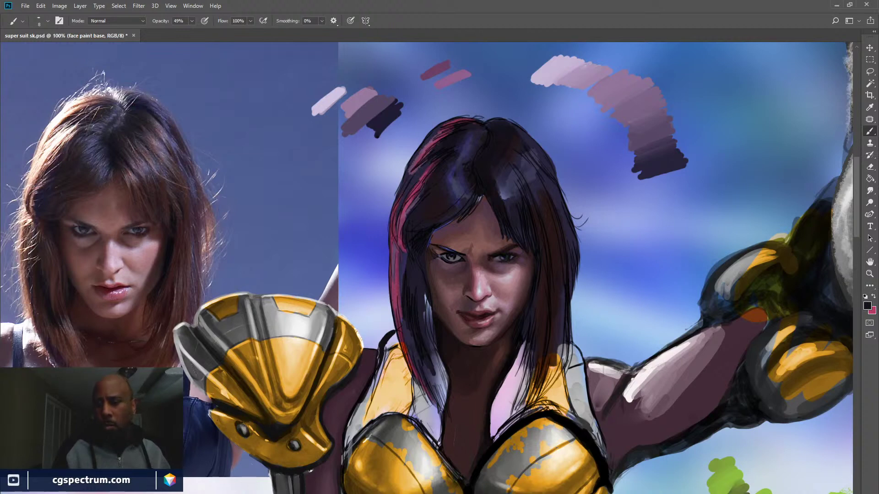
mouse_move(420, 195)
left_mouse_down()
mouse_move(403, 223)
mouse_move(396, 321)
left_mouse_up()
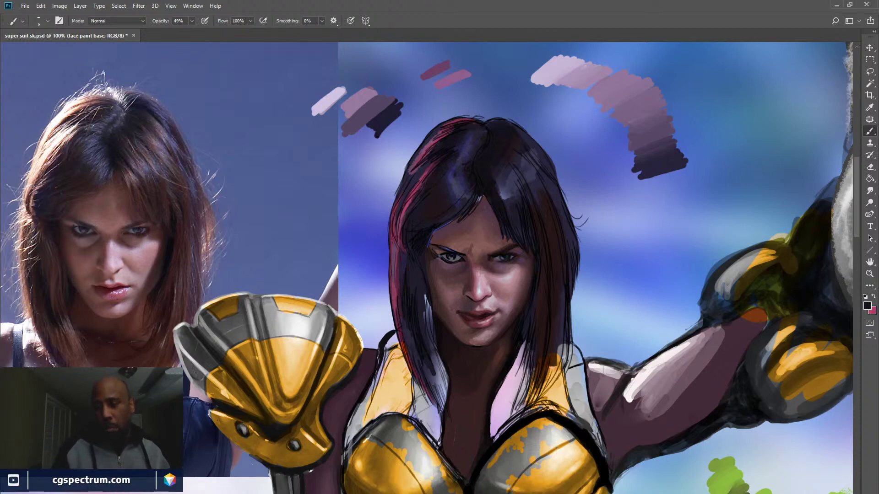
key("x")
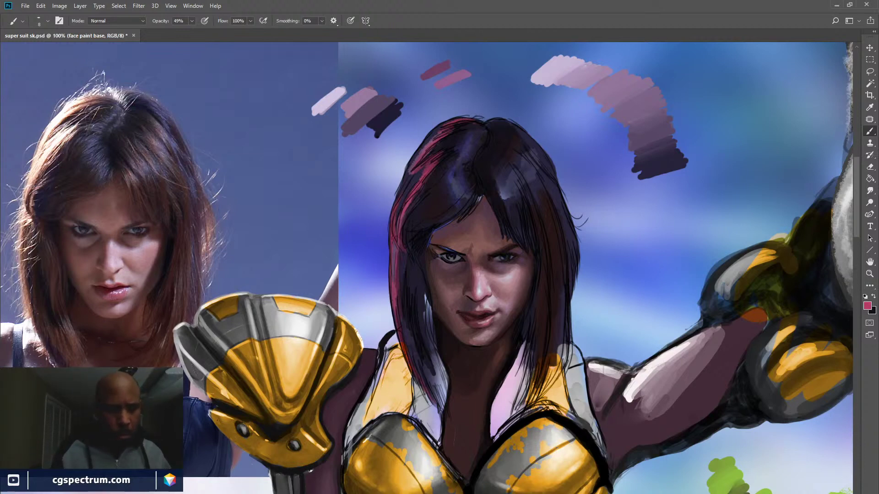
Brush white highlights over the crimson strands between the crown and temple, raising the brush opacity to 61%
key("x")
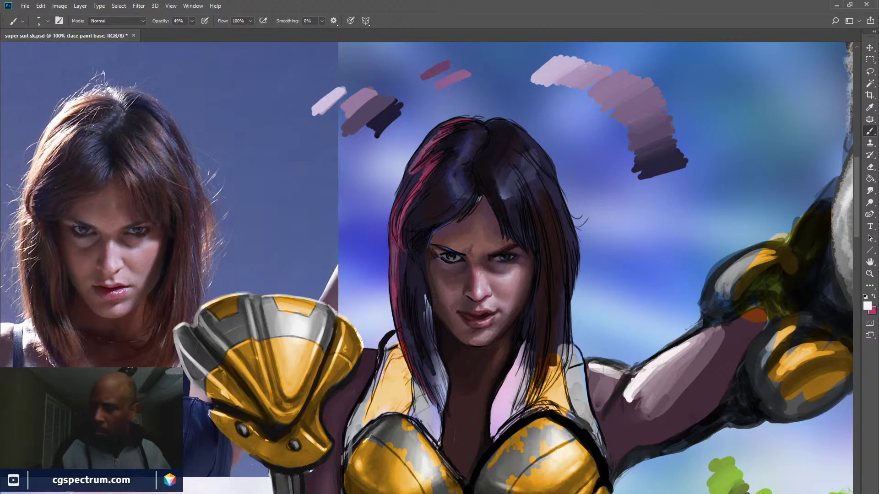
left_click_drag(419, 171, 403, 204)
key("6")
key("1")
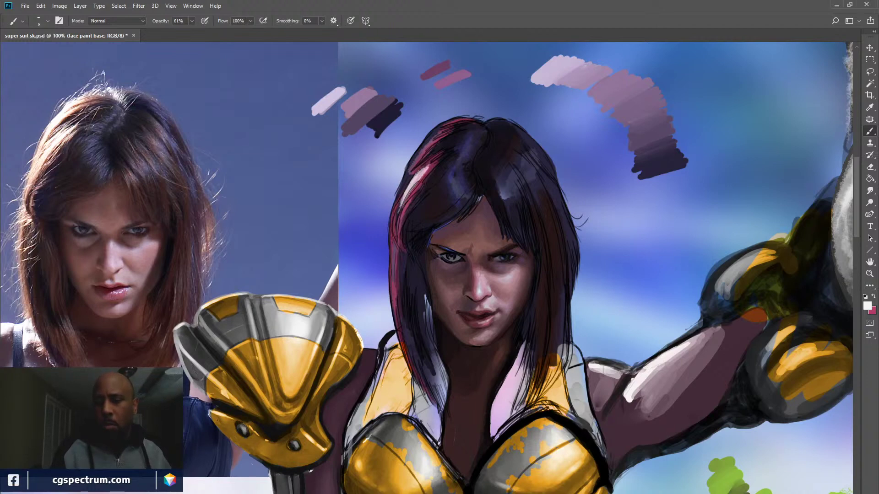
left_click_drag(430, 162, 399, 200)
mouse_move(405, 193)
left_mouse_down()
mouse_move(408, 167)
mouse_move(435, 134)
left_mouse_up()
left_click_drag(408, 170, 449, 121)
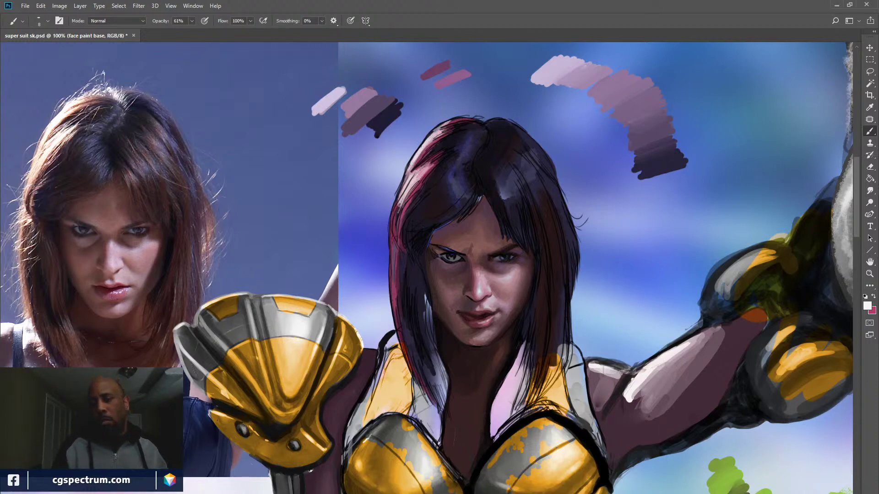
Carry the white rim highlights down the outer edge of the crimson-lit hair, from the temple to near the shoulder
left_click_drag(396, 231, 398, 205)
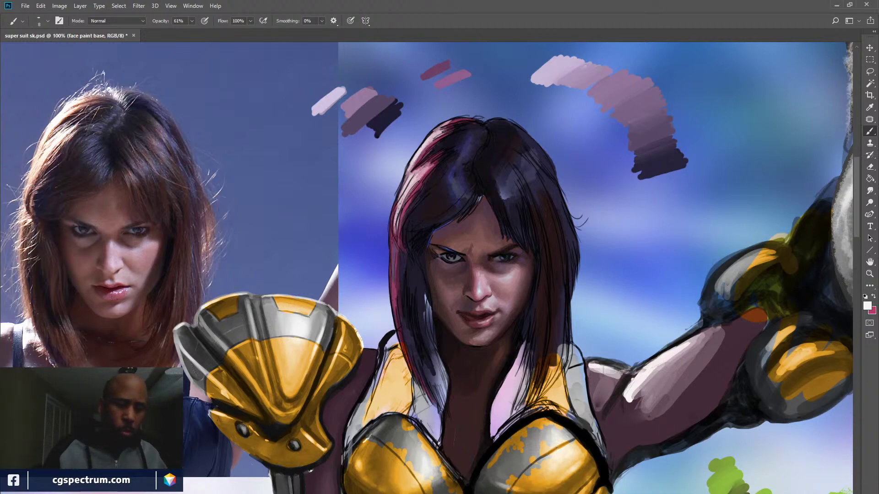
left_click_drag(396, 243, 394, 296)
left_click_drag(393, 247, 402, 345)
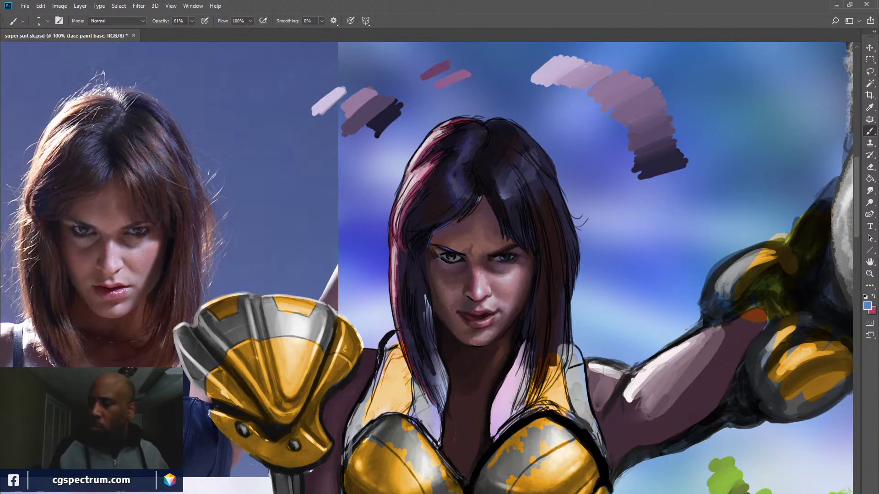
Paint thin light-blue rim strands down the opposite outer side of the hair, from the crown to the lower lengths
key("x")
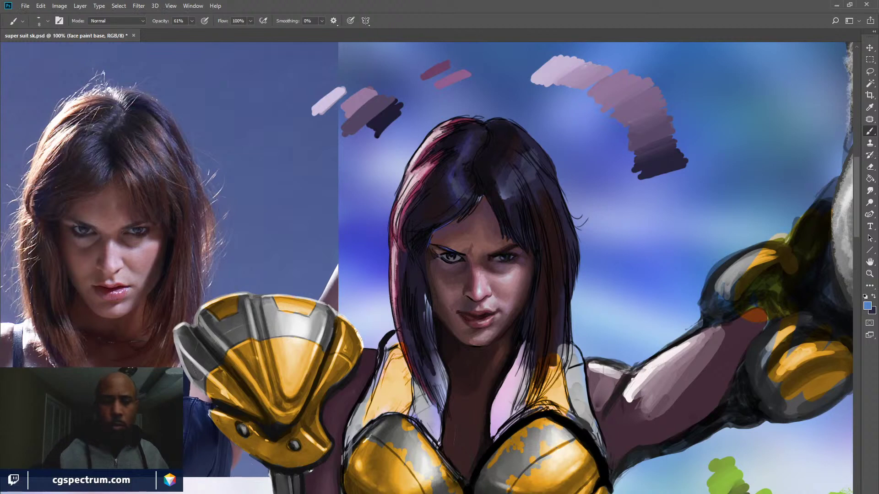
left_click_drag(524, 135, 542, 159)
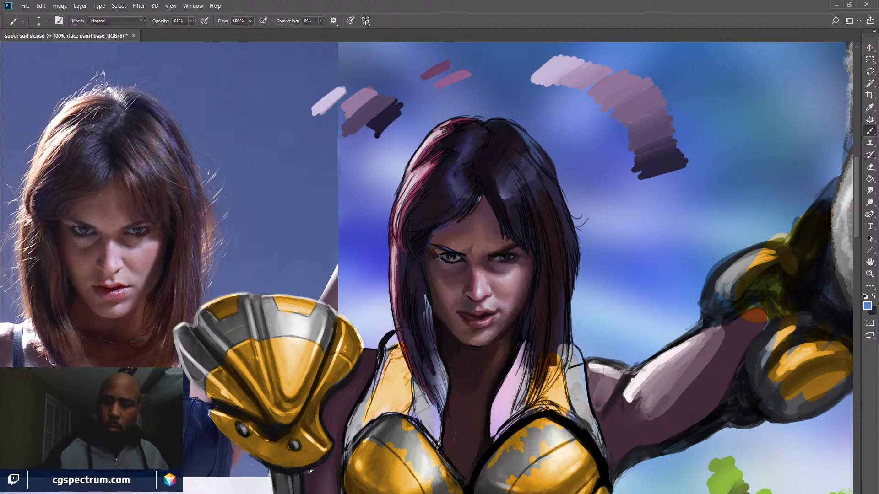
left_click_drag(536, 165, 562, 237)
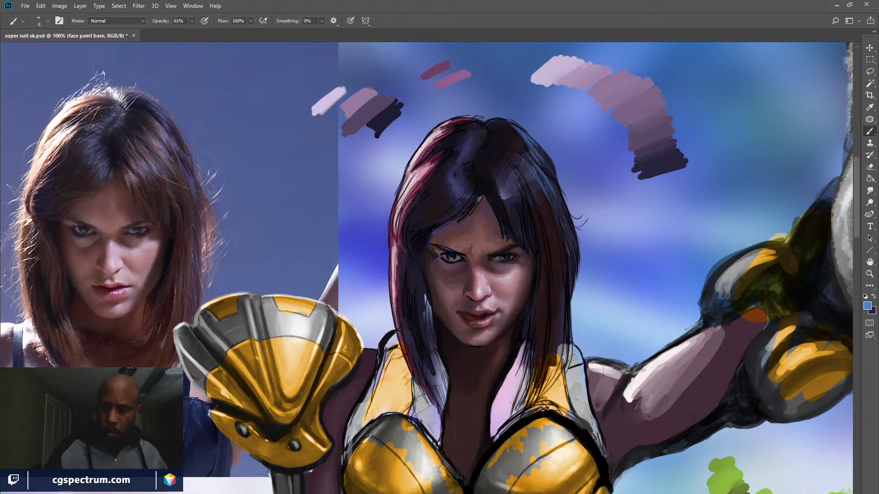
left_click_drag(555, 203, 568, 239)
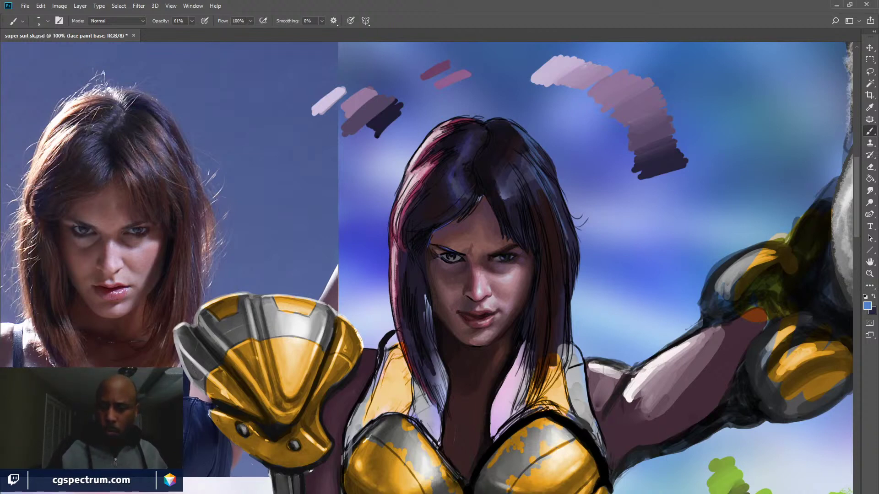
left_click_drag(564, 290, 562, 321)
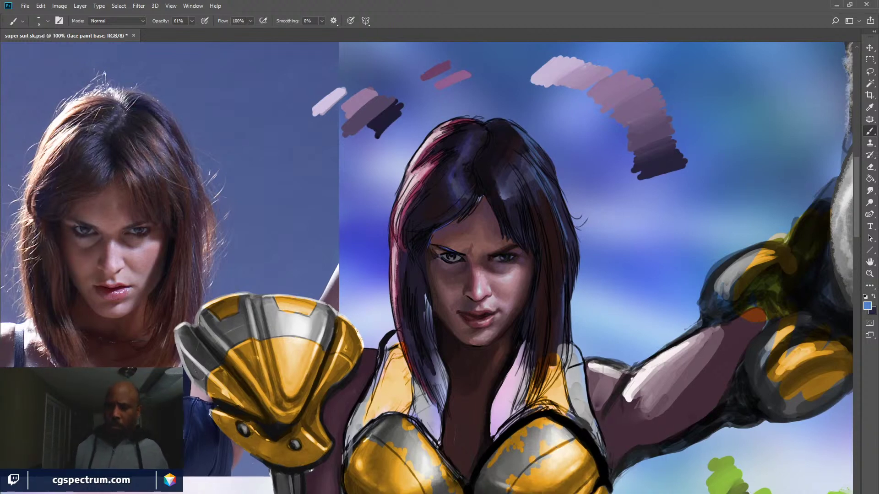
key("ctrl+minus")
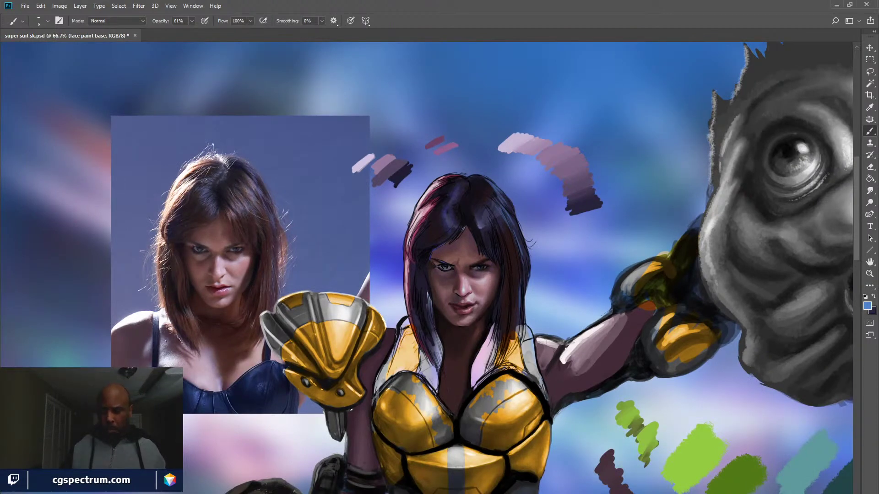
key("ctrl+plus")
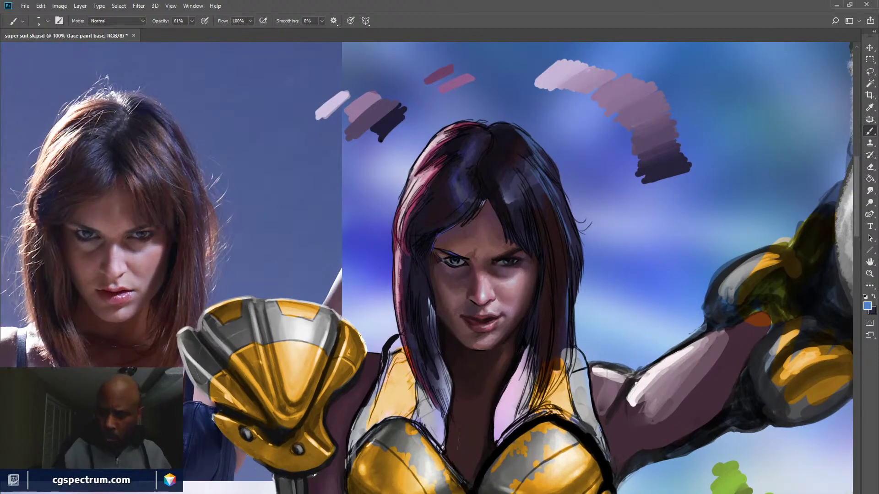
scroll(426, 267, "down", 3)
left_click_drag(425, 268, 424, 267)
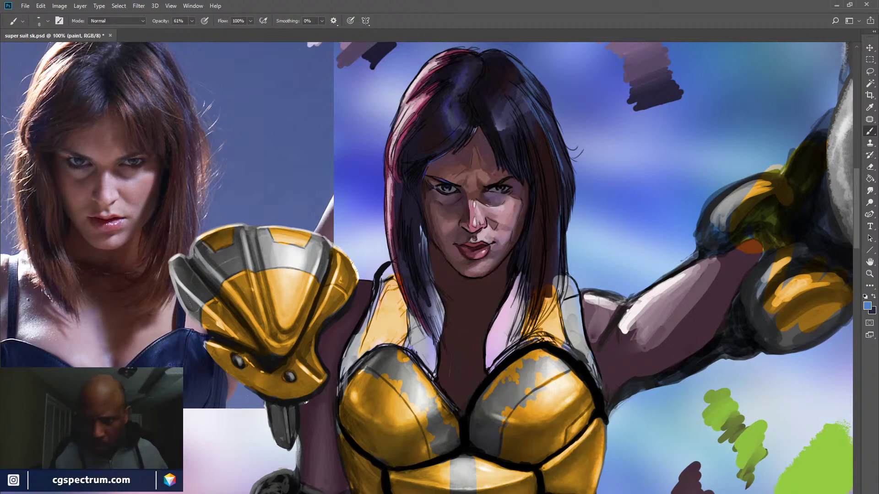
key("ctrl+z")
key("ctrl+z")
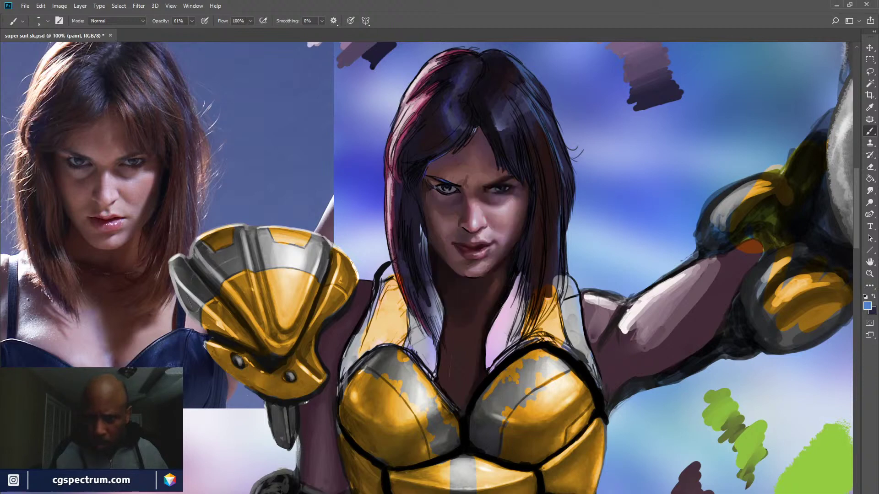
key("ctrl+z")
key("ctrl+z")
key("ctrl+z")
key("ctrl+z")
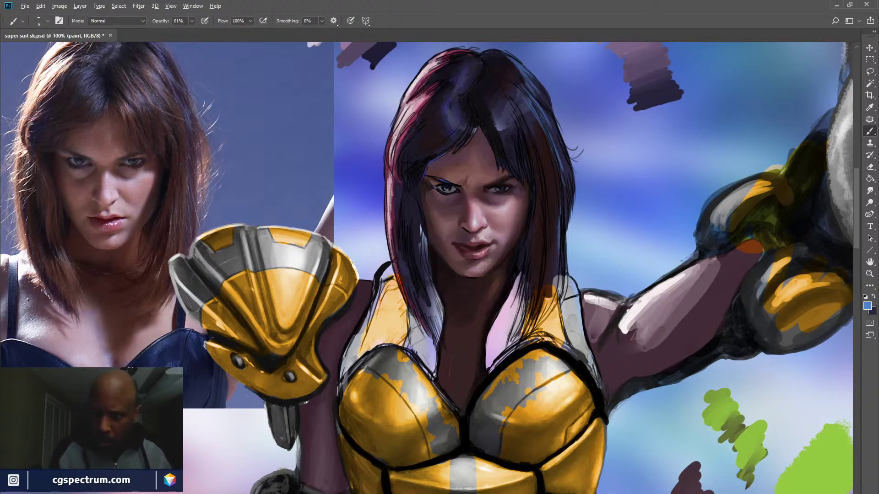
Sample reddish-brown tones around the lips and retouch the lips and brow area with the brush at 51% opacity
left_click(472, 247, "alt")
key("x")
left_click(477, 252, "alt")
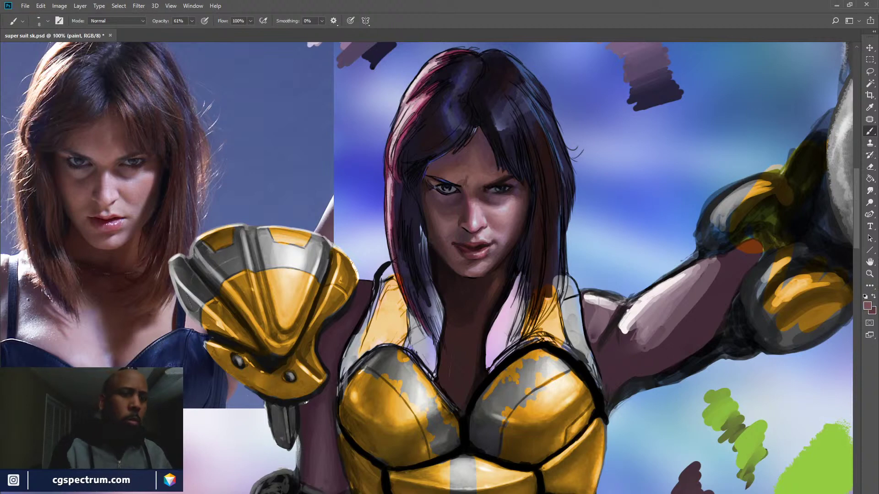
key("5")
key("1")
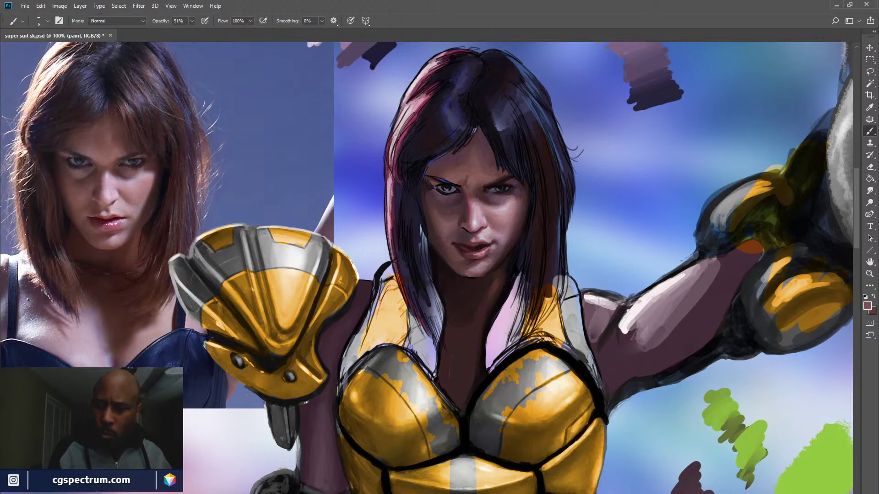
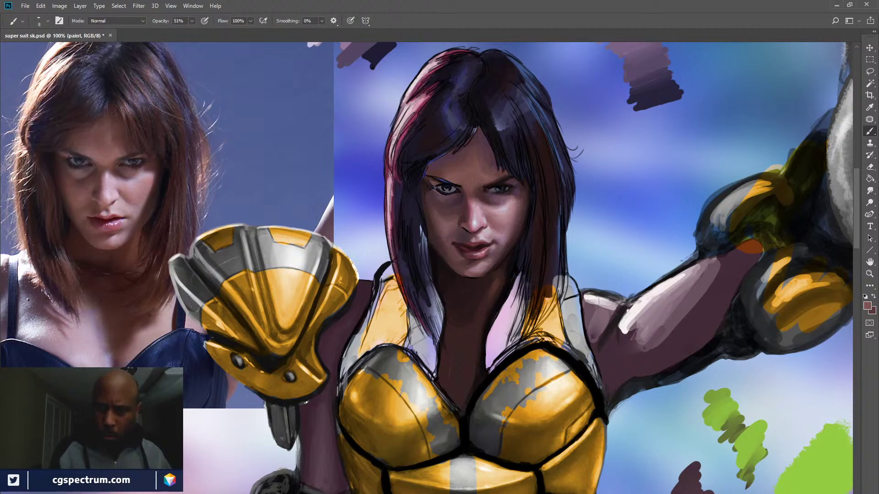
Sample skin and shadow tones beside the nose bridge and under the eye, and refine the shading there with the 51% brush
key("x")
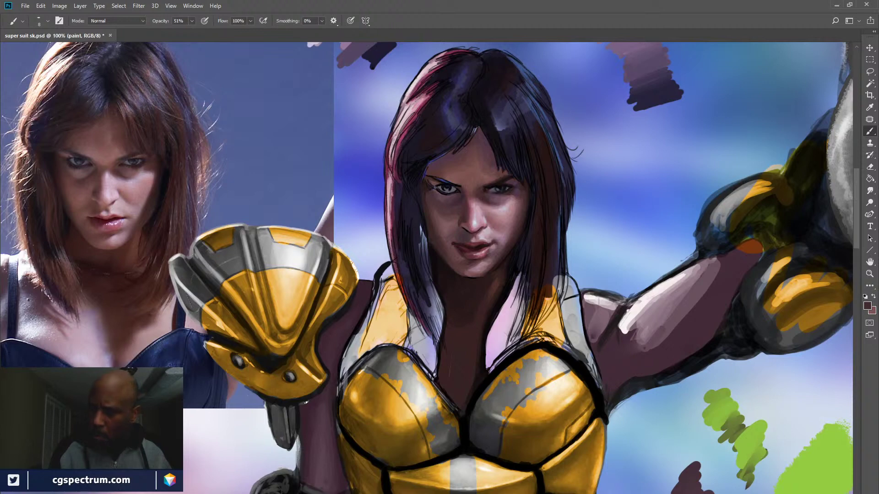
left_click(468, 198, "alt")
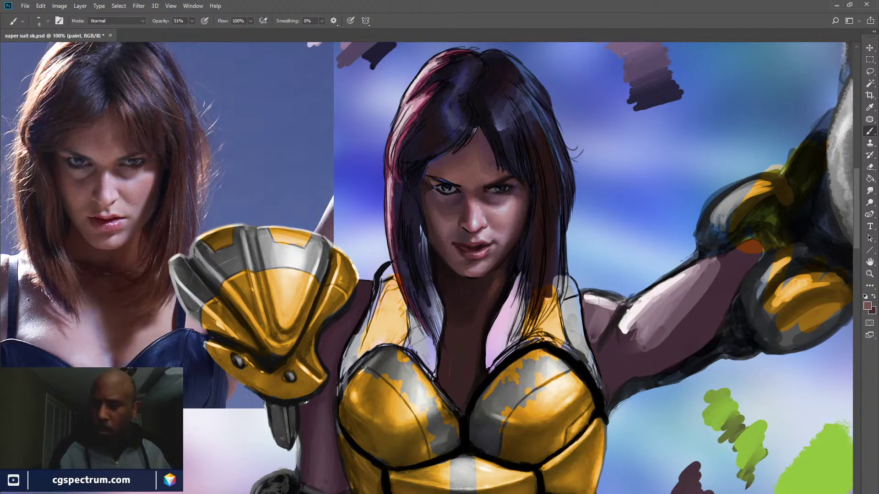
key("x")
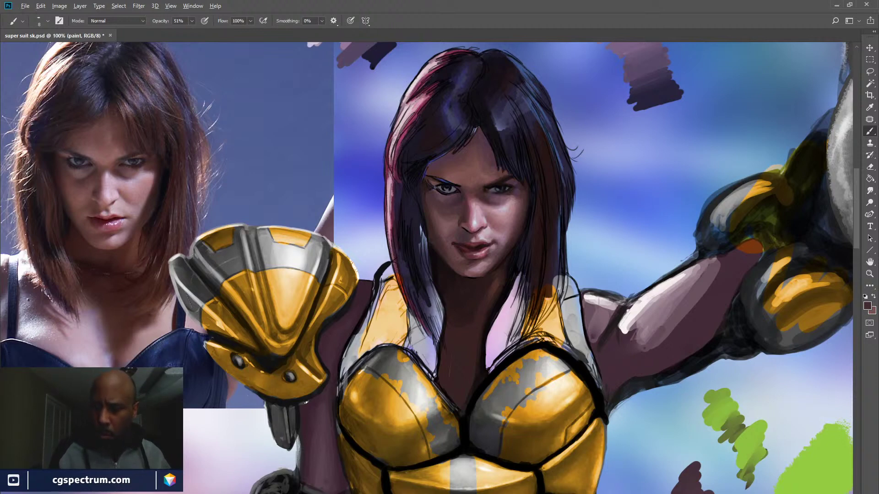
left_click(467, 204, "alt")
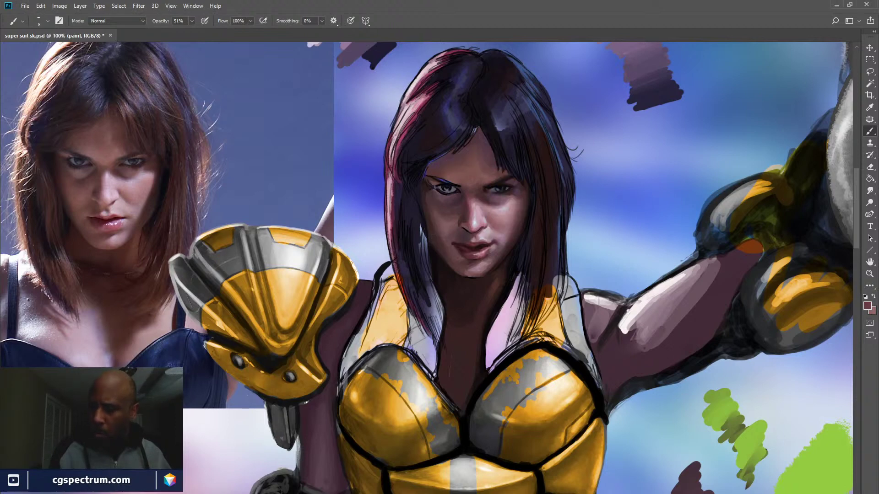
key("x")
left_click(443, 206, "alt")
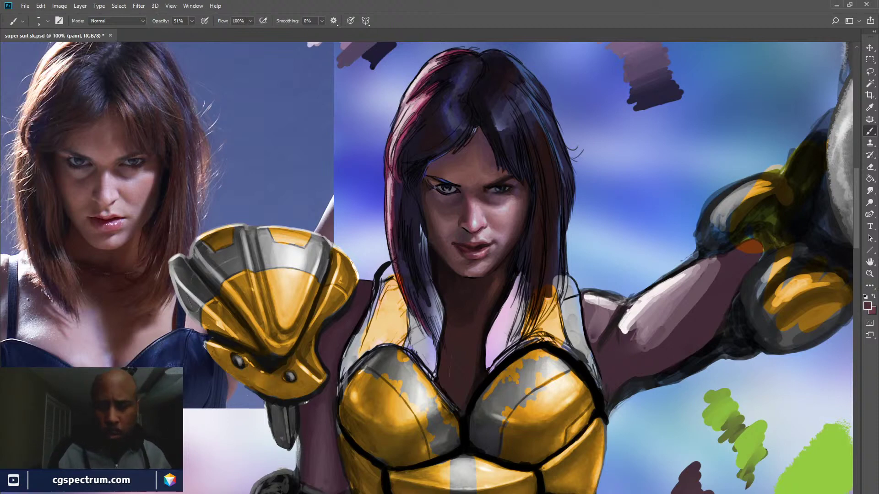
Sample a near-black tone beside the brow, raise the brush opacity to 68%, and retouch the dark details of the eyes
left_click(496, 183, "alt")
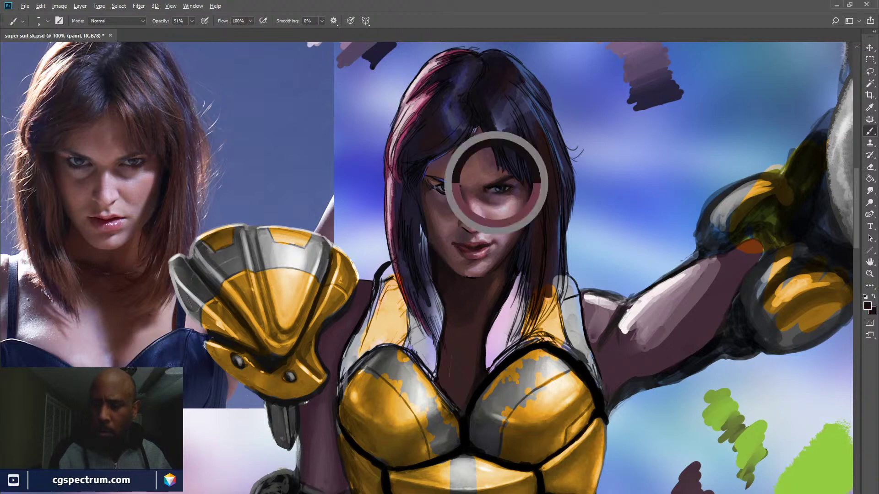
key("6")
key("8")
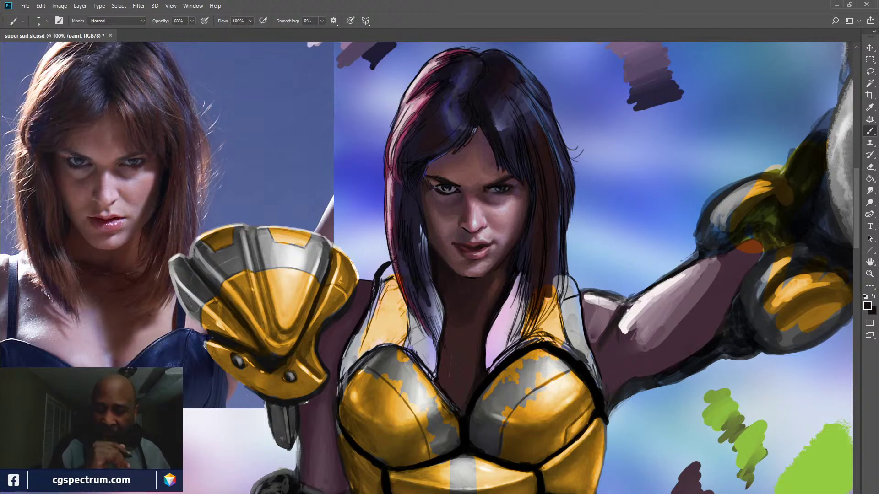
key("x")
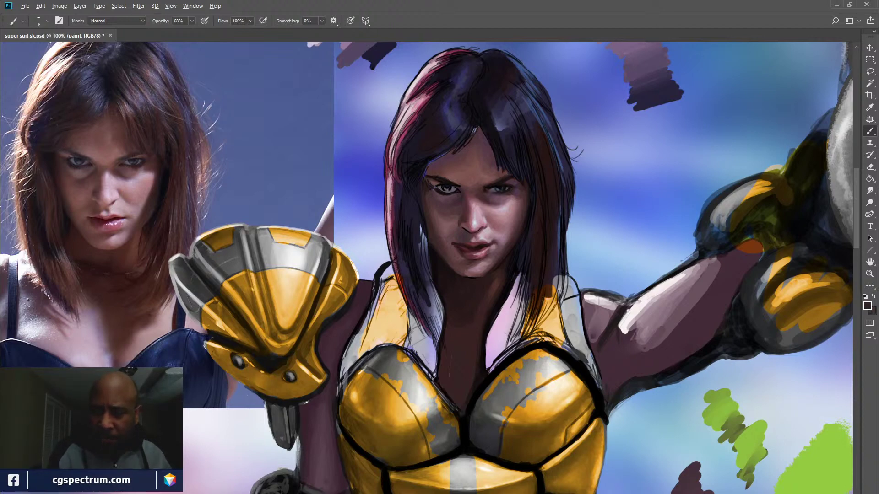
key("x")
key("x")
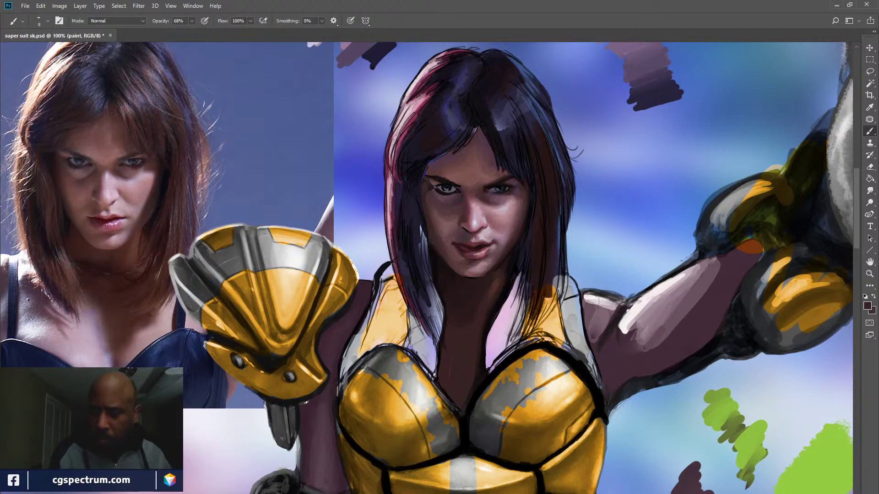
key("x")
key("x")
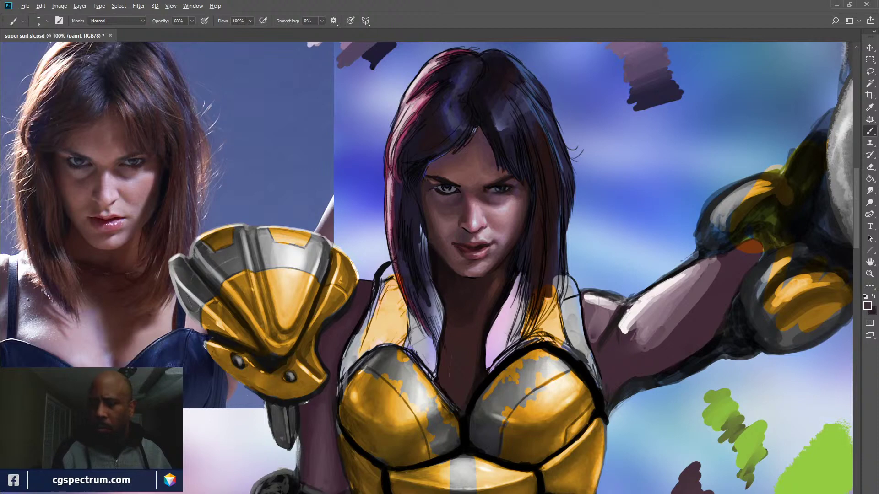
Sample the skin tone at the outer corner of the eye near the crimson-lit hair and refine the lids with light and dark strokes
left_click(434, 183, "alt")
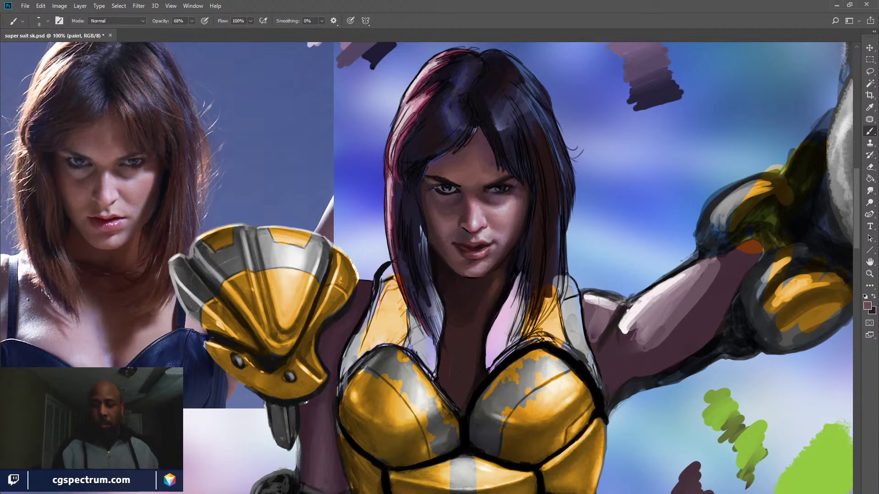
key("x")
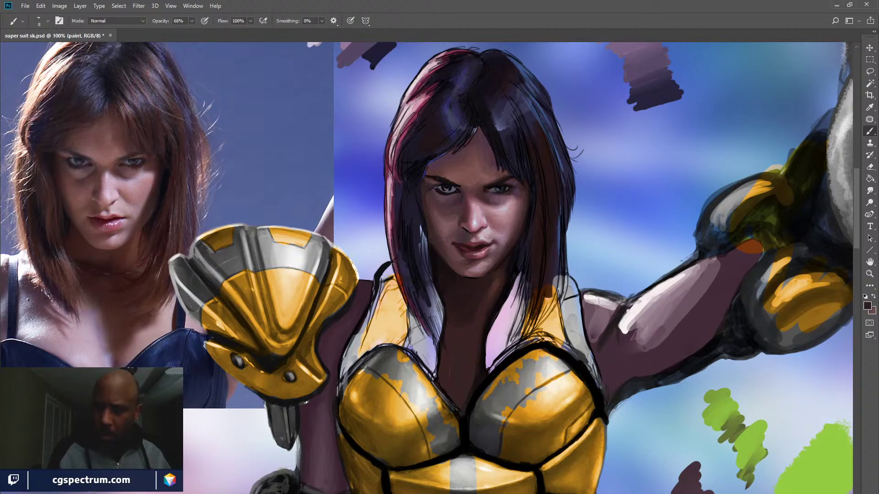
key("x")
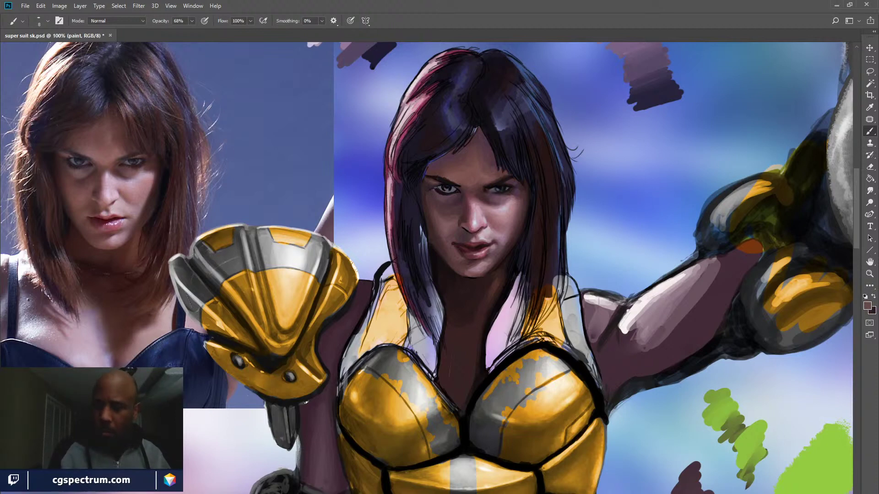
key("x")
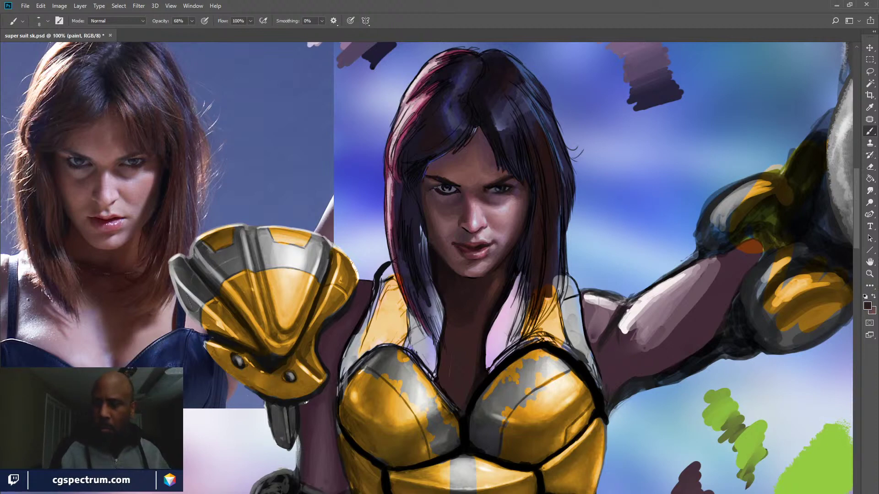
key("x")
key("x")
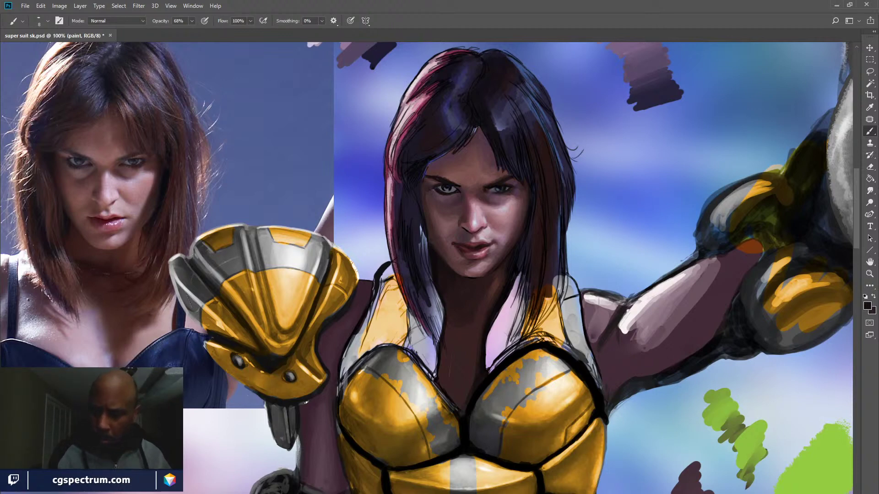
Sample shadow tones around the nostril and cheek, refine the shading under the nose, and reduce the brush size
left_click(466, 222, "alt")
left_click(466, 235, "alt")
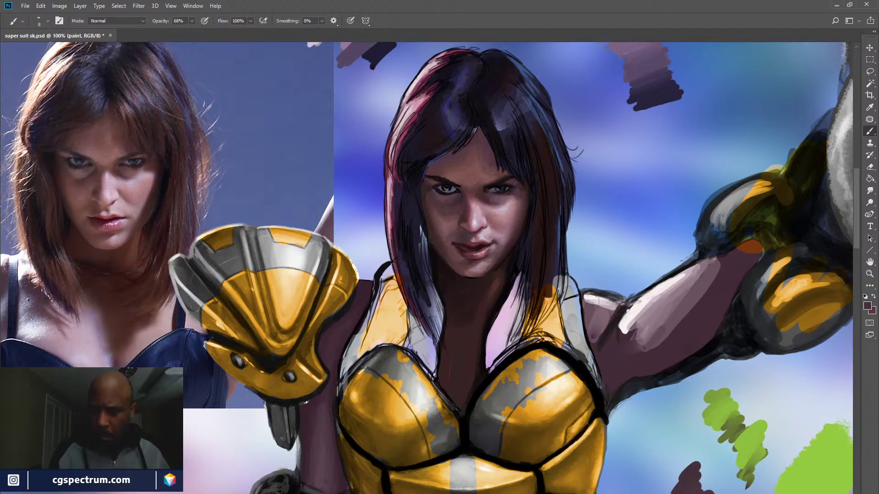
left_click(501, 241, "alt")
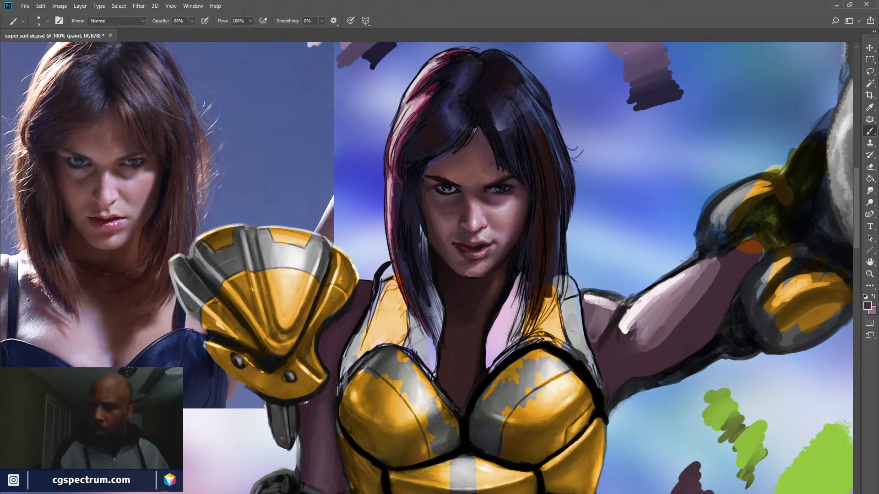
key("bracketleft")
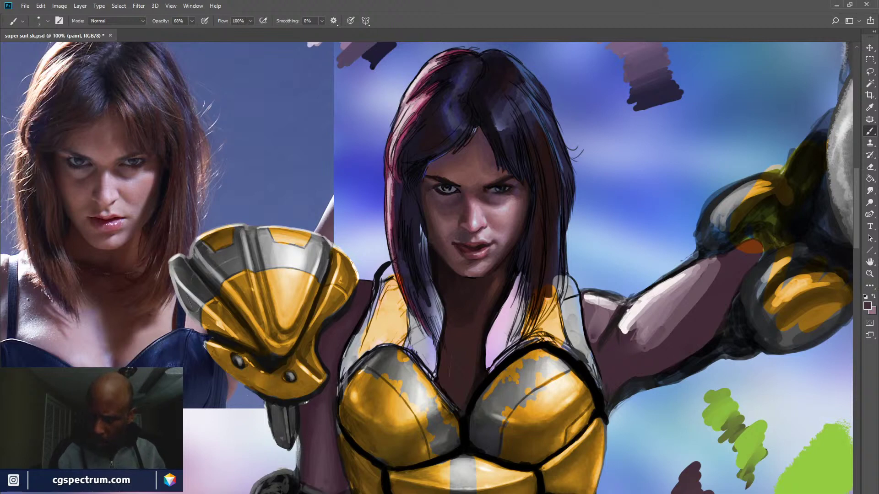
key("bracketleft")
key("bracketleft")
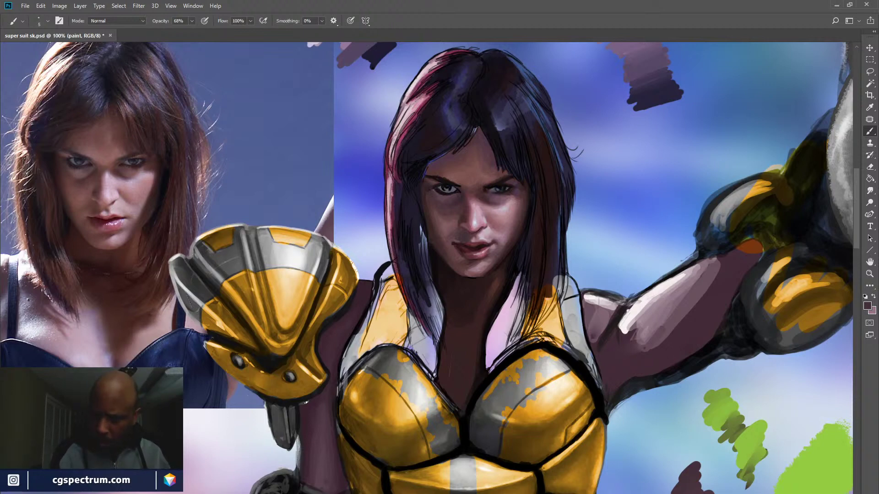
Sample light grey from the suit collar and a dark tone beside the chin, and touch up the chin and jaw edge
key("x")
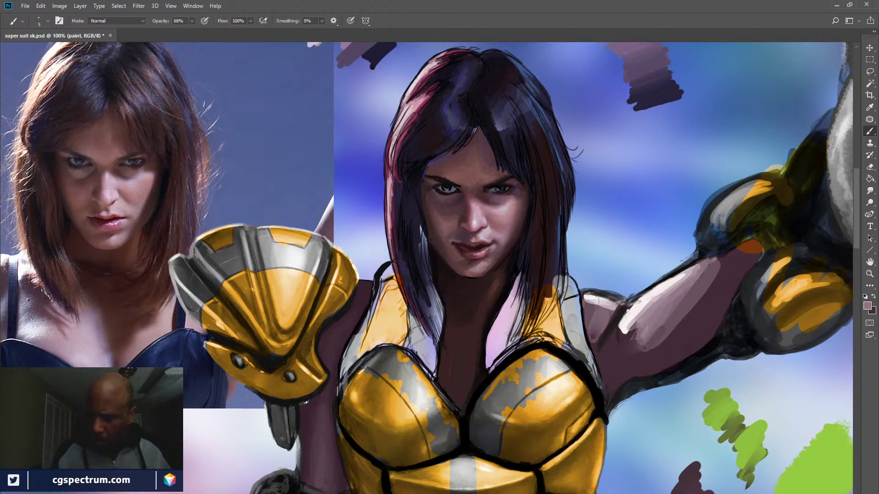
left_click(569, 309, "alt")
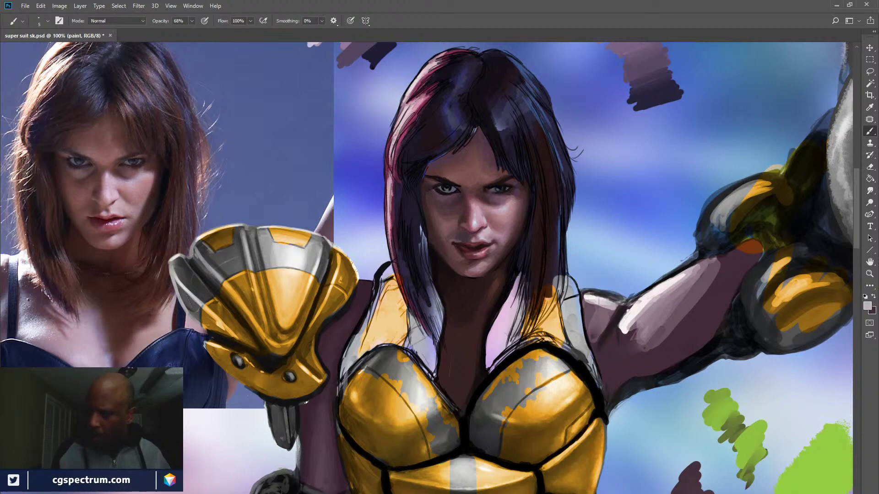
left_click(494, 264, "alt")
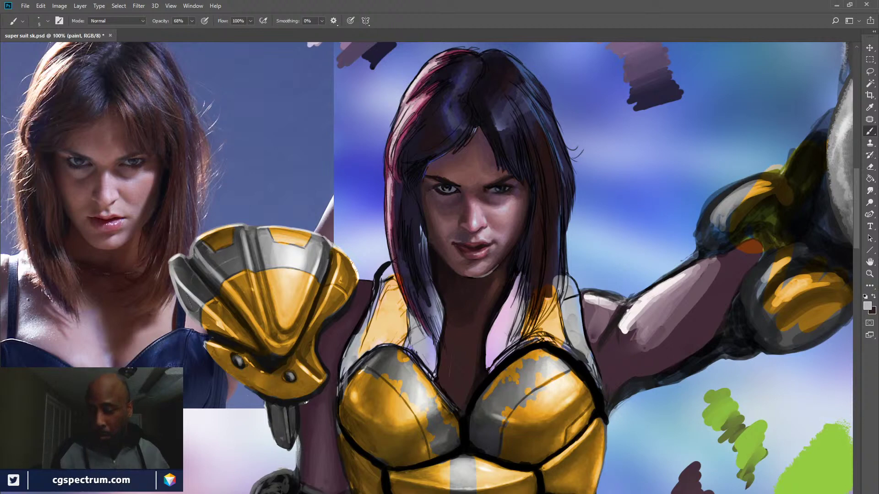
key("x")
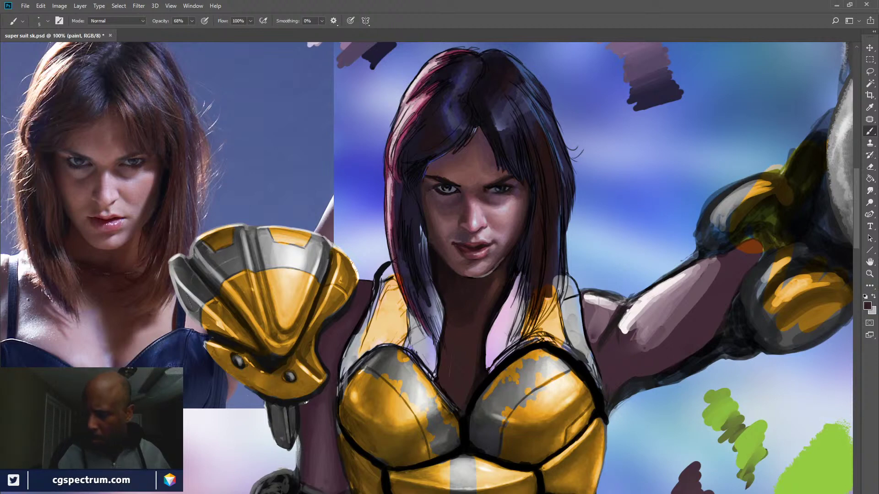
key("x")
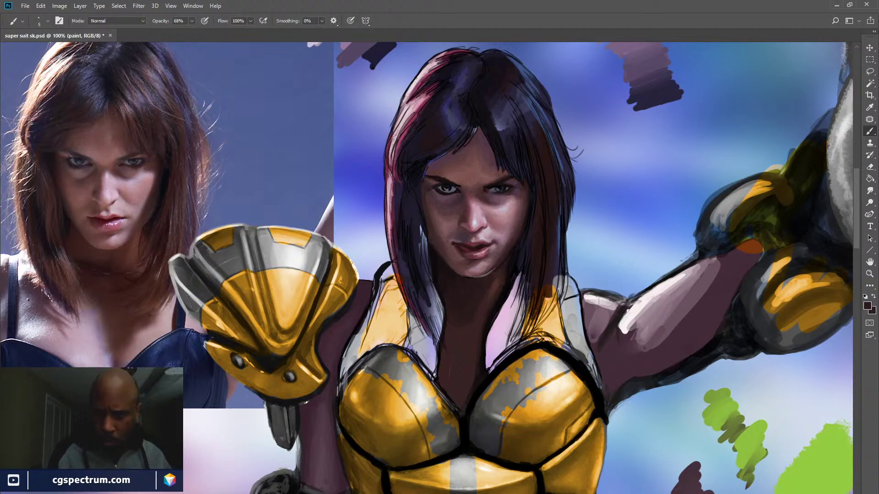
Sample grey and black tones within the eye on the blue-lit side and sharpen its inner corner and iris
left_click(490, 186, "alt")
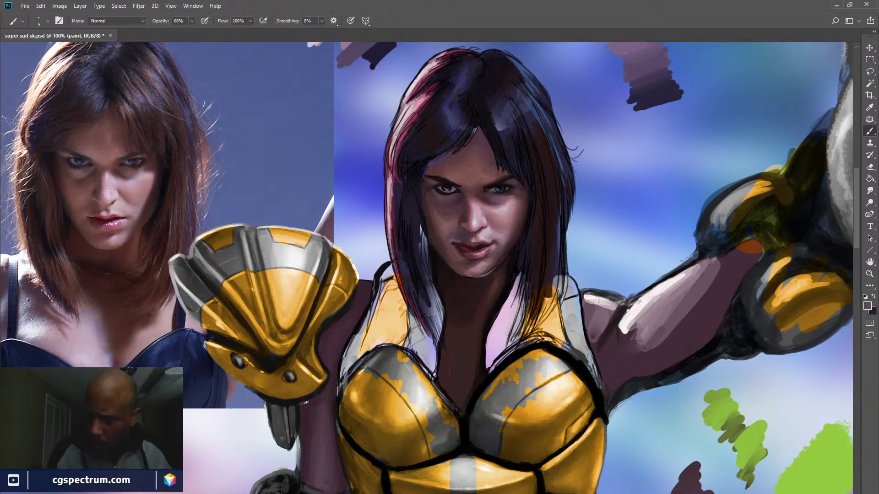
left_click(487, 186, "alt")
left_click(500, 187, "alt")
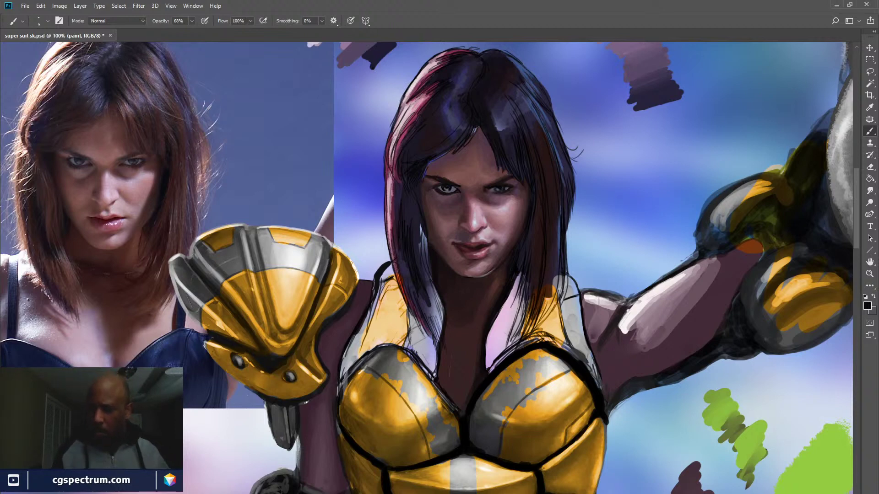
Sample blue from the background and paint it into the iris near the crimson-lit hair, redefining the lid with sampled dark tones
key("x")
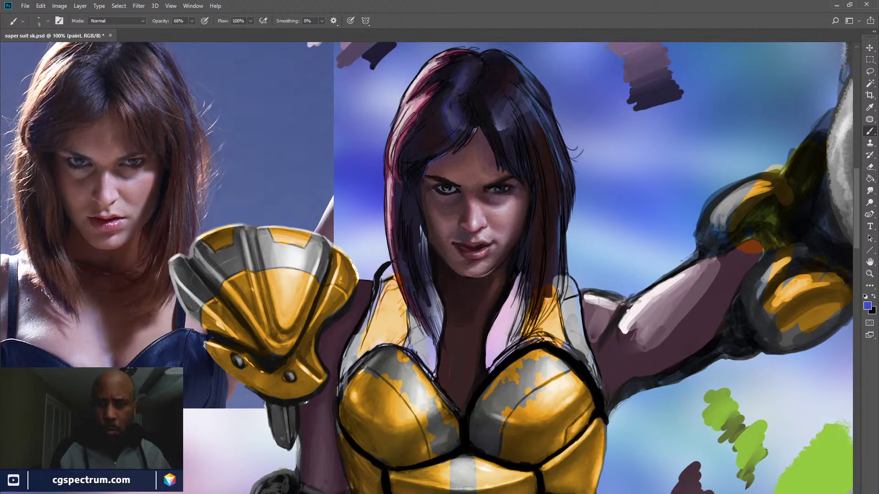
left_click(352, 213, "alt")
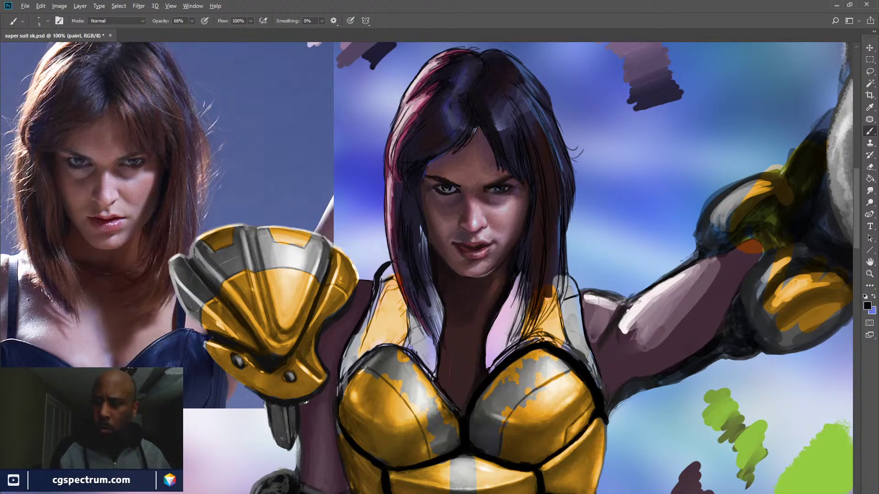
left_click(442, 186, "alt")
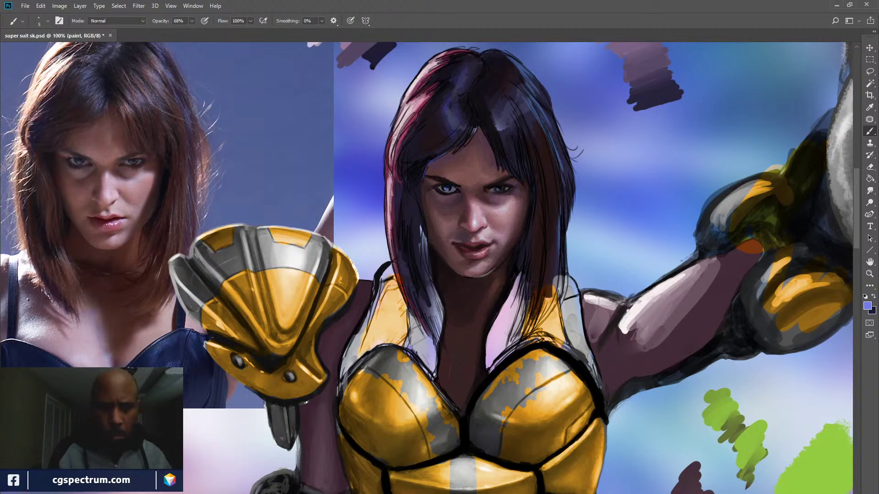
key("x")
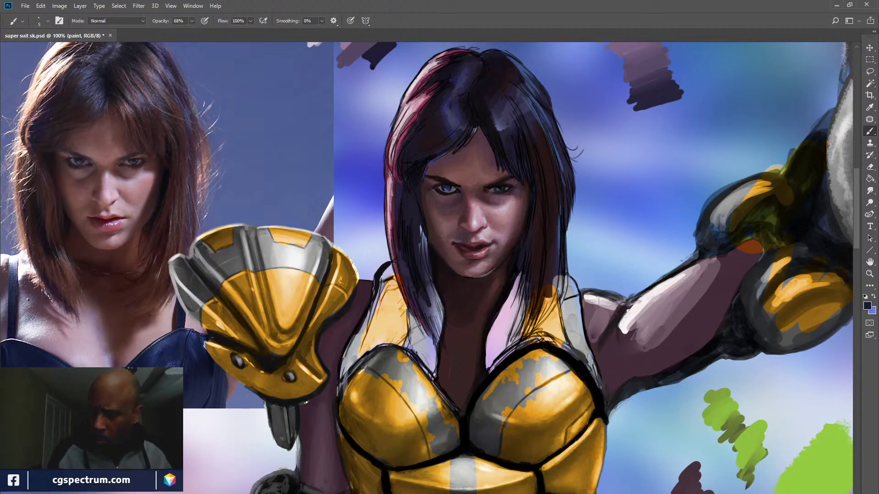
left_click(432, 174, "alt")
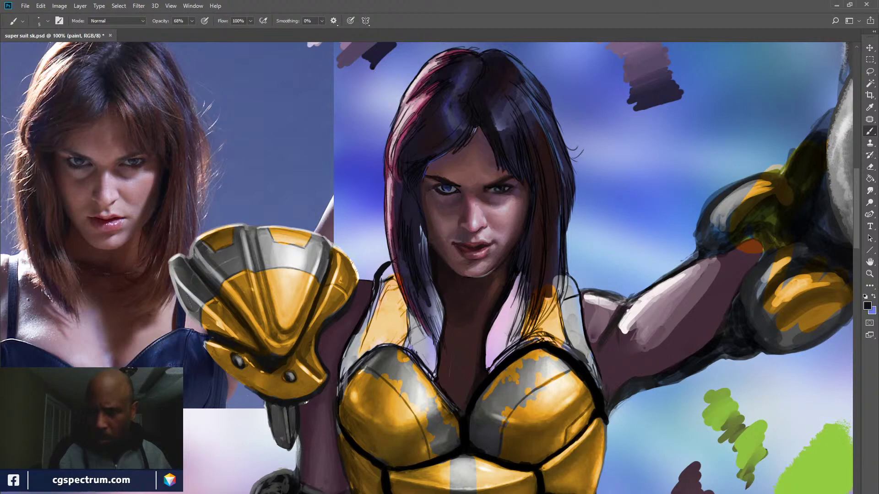
key("x")
left_click(435, 177, "alt")
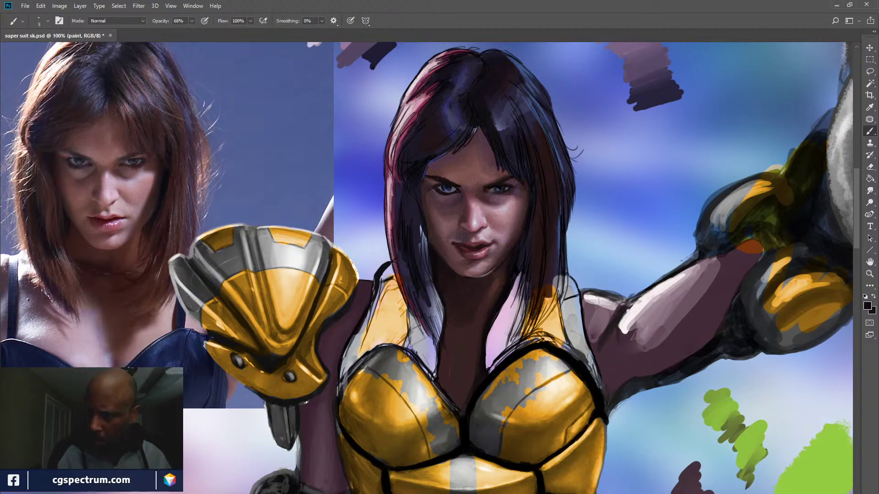
Sample a crimson tone from the rim-lit hair and dark blue tones from the iris, and refine the blue eye's details
left_click(412, 125, "alt")
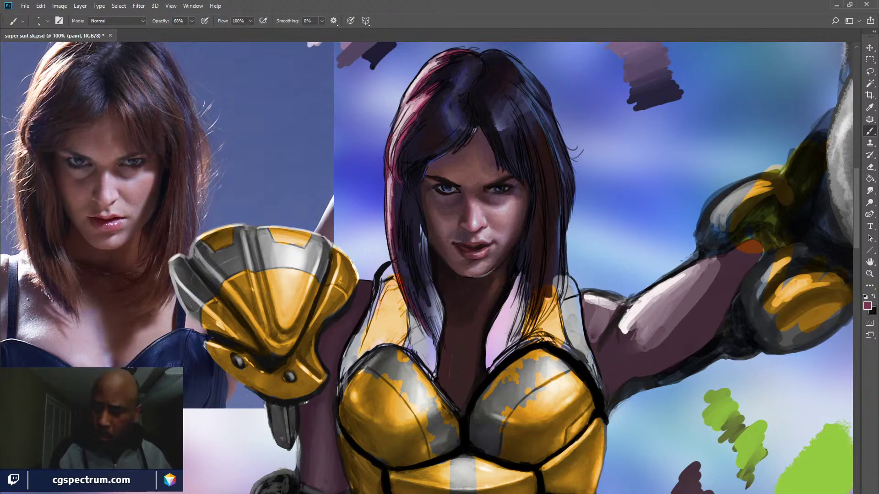
key("x")
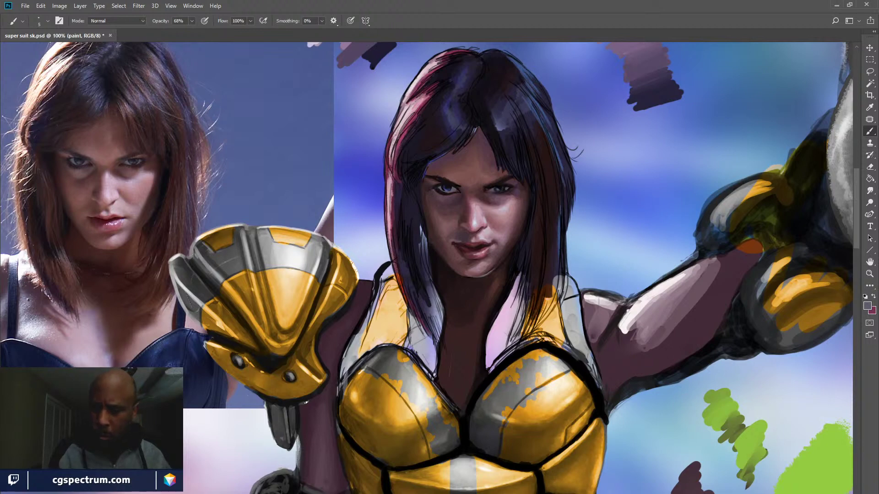
left_click(447, 186, "alt")
key("x")
left_click(447, 188, "alt")
key("x")
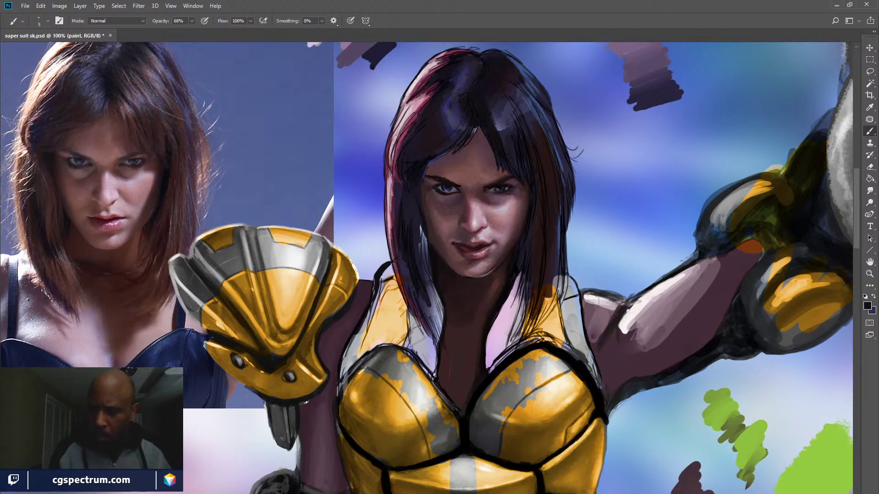
Sample light blue from the background beside the figure and touch up the blue iris highlights and dark lid lines
key("x")
key("x")
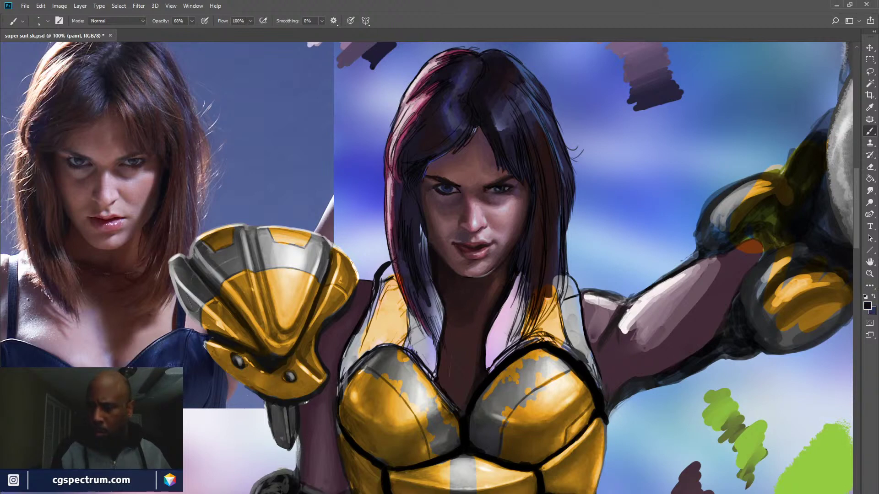
left_click(653, 183, "alt")
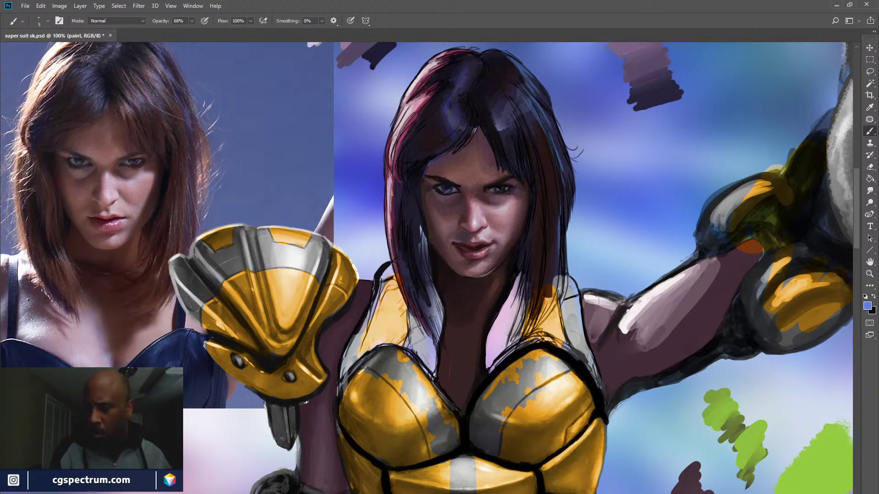
key("x")
key("d")
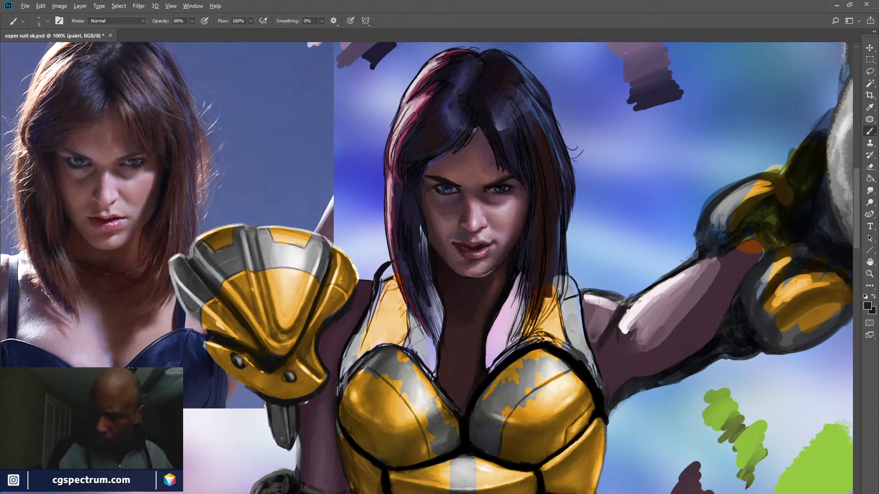
Sample the deep blue inside the iris near the crimson-lit hair and refine that eye with blue and black
left_click(447, 191, "alt")
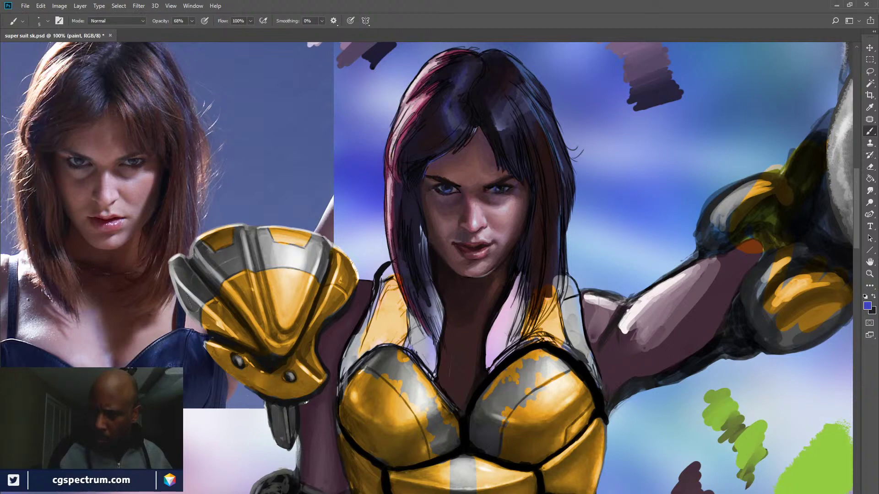
key("x")
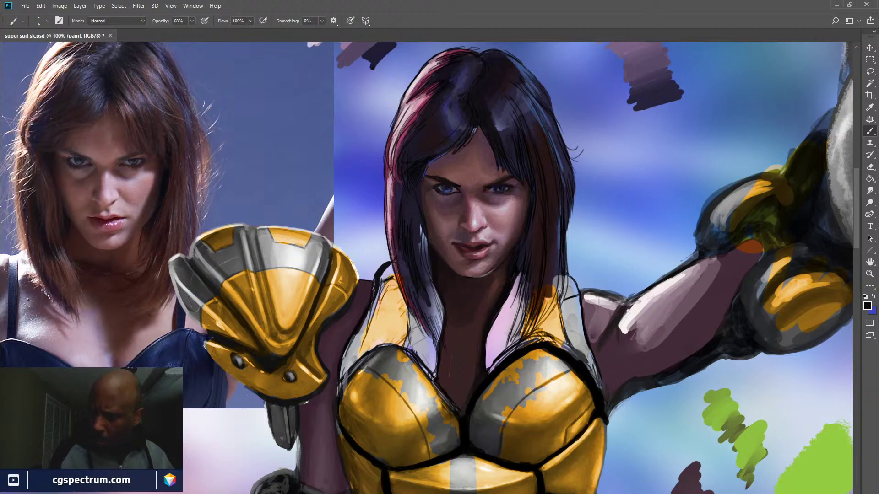
key("d")
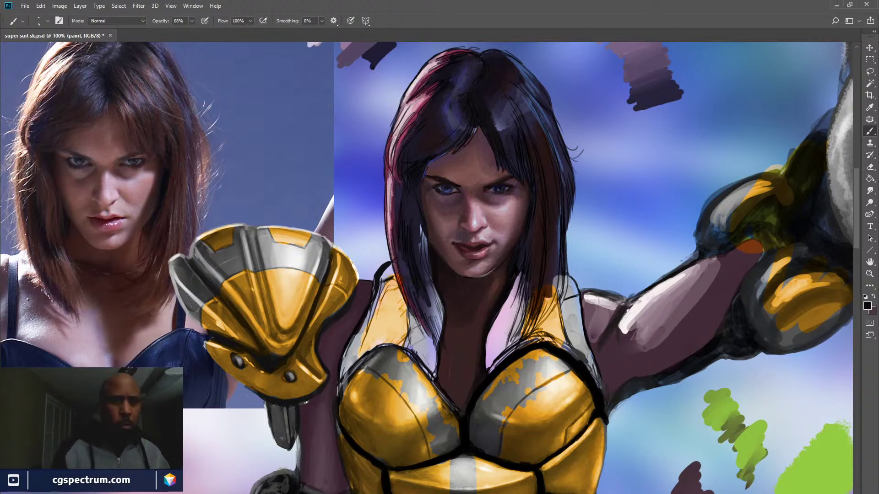
Adjust the brush to 78% opacity and enlarge its tip to size 15
key("3")
key("2")
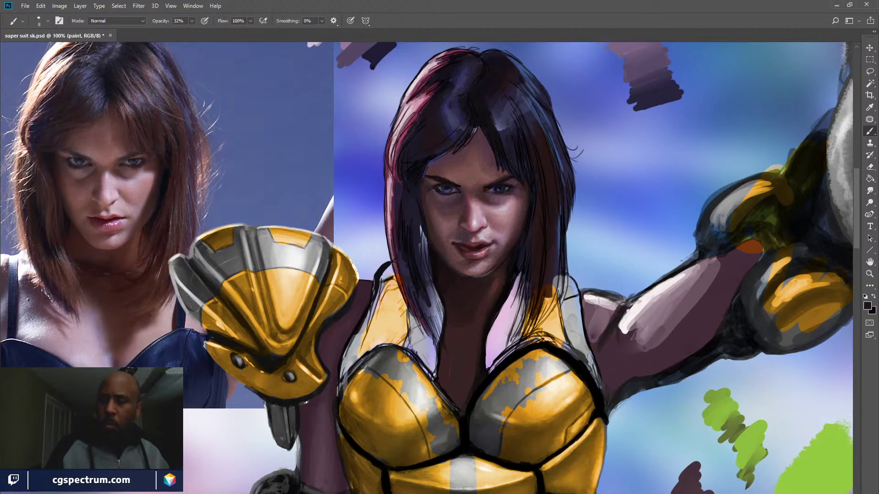
key("bracketright")
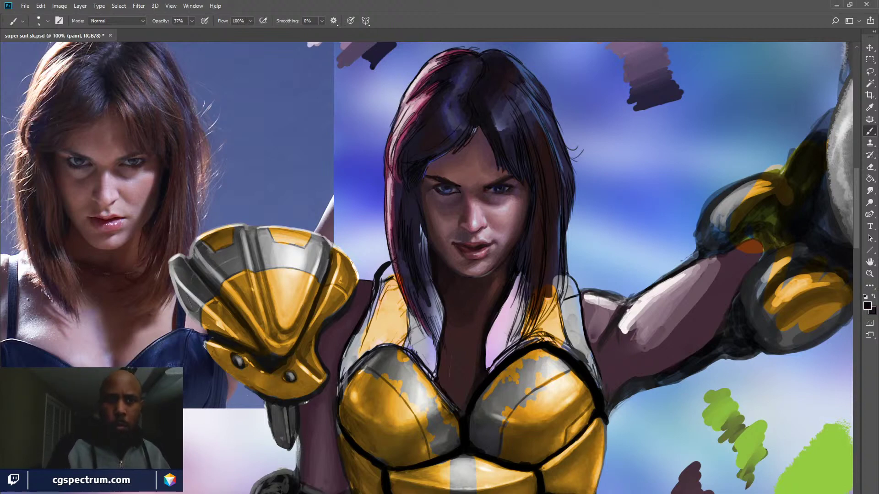
key("6")
key("2")
key("7")
key("8")
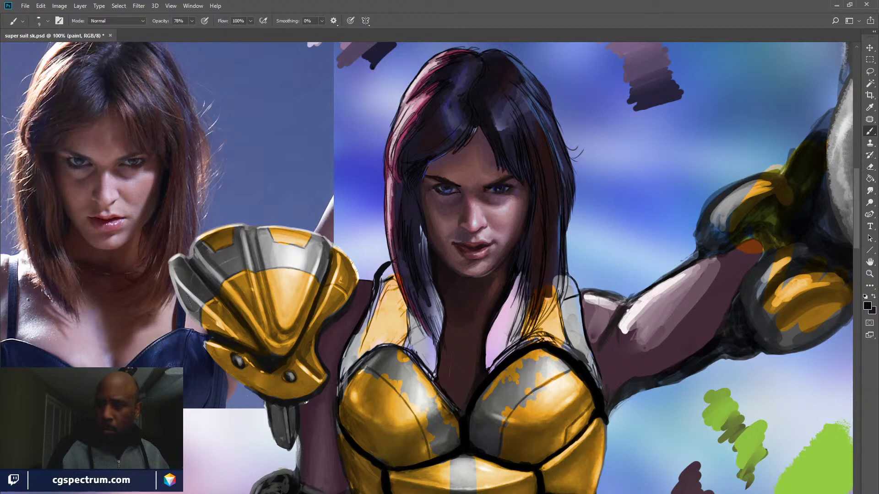
key("bracketright")
key("bracketright")
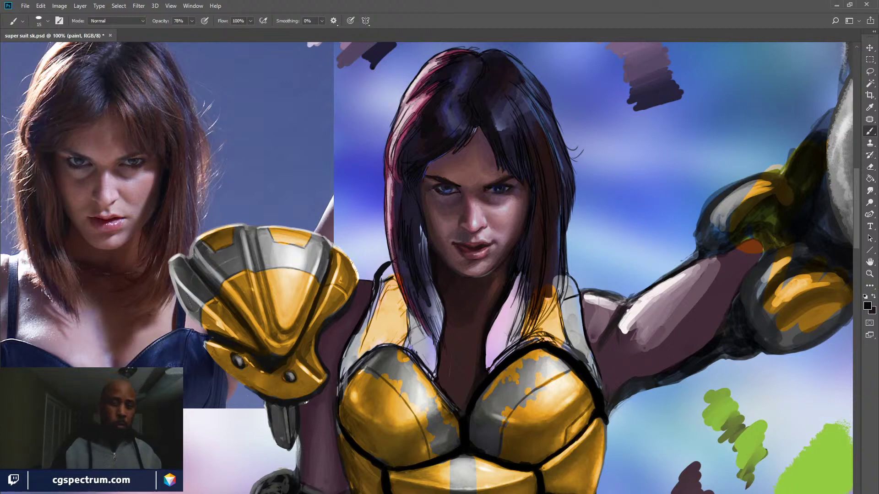
Sample crimson from the rim-lit hair and paint fine strands near the crown with a smaller brush at 51% opacity
left_click_drag(458, 256, 454, 273)
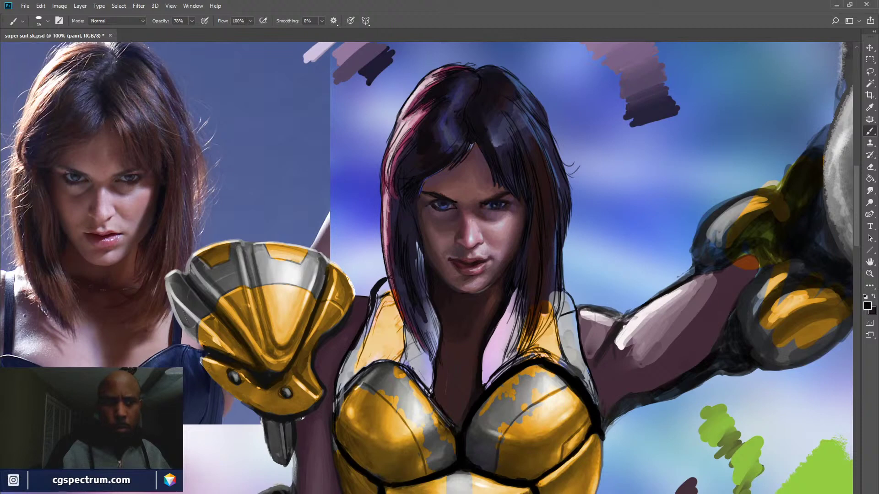
left_click(427, 88, "alt")
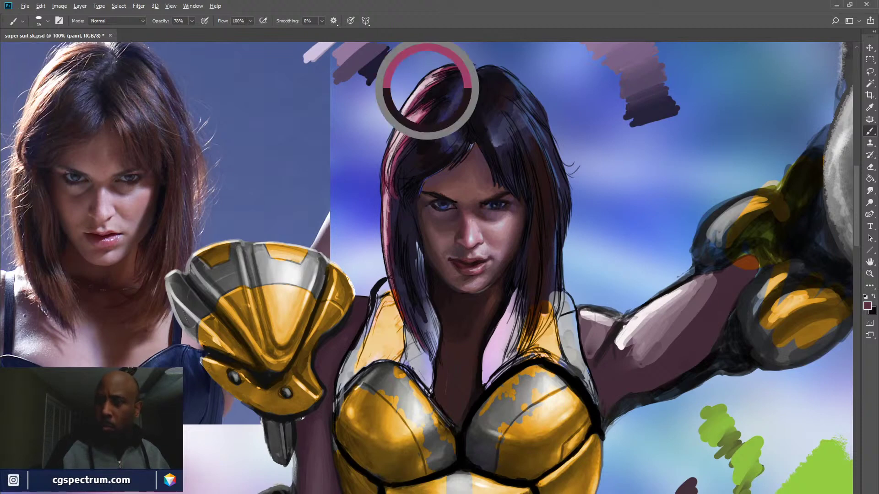
key("bracketleft")
key("bracketleft")
key("bracketleft")
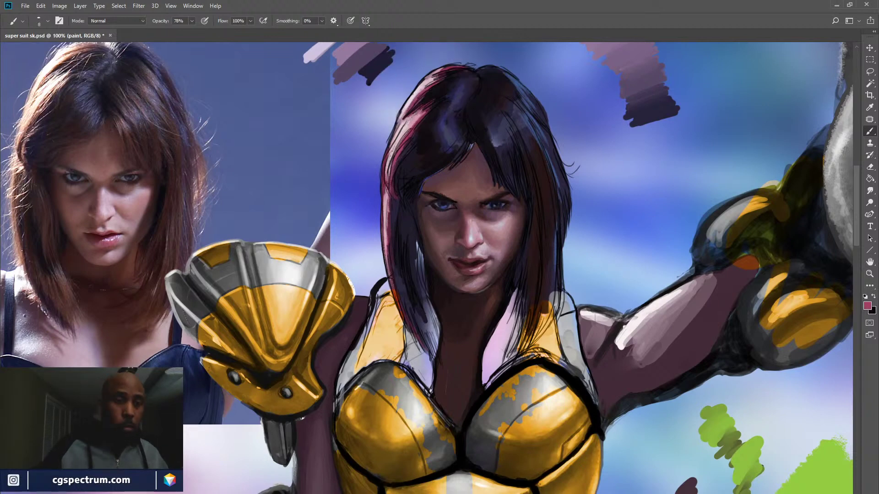
key("5")
key("1")
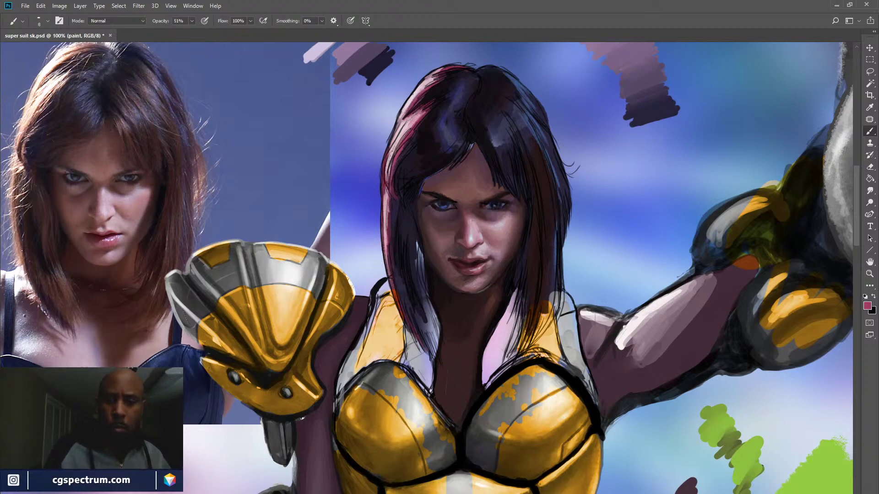
left_click_drag(429, 91, 438, 85)
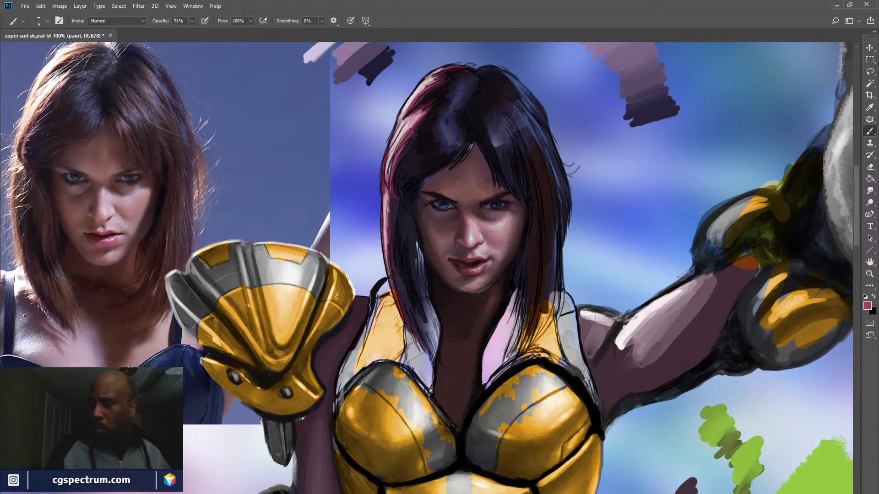
left_click_drag(417, 102, 426, 93)
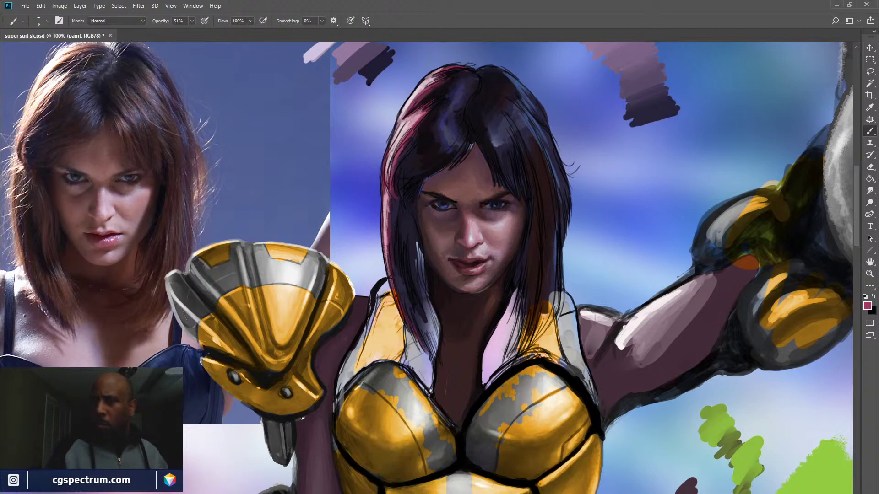
Check the figure at a reduced scale and make Layer 34 the active painting layer
key("x")
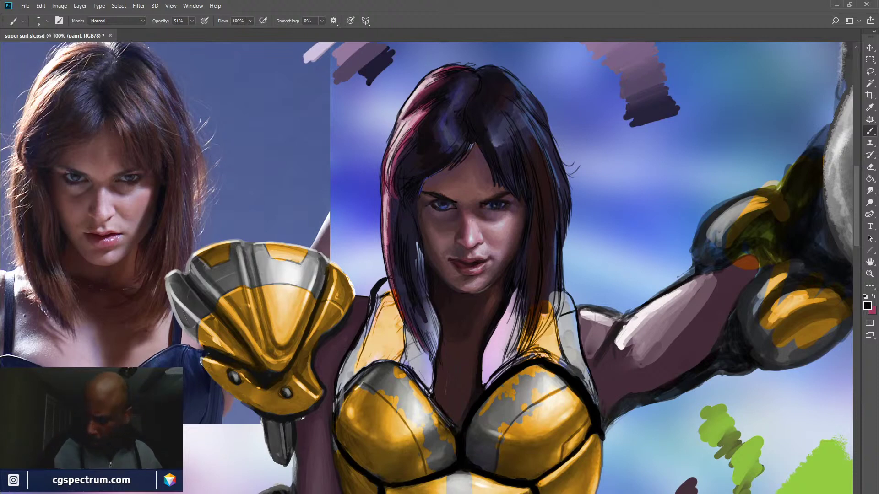
key("ctrl+minus")
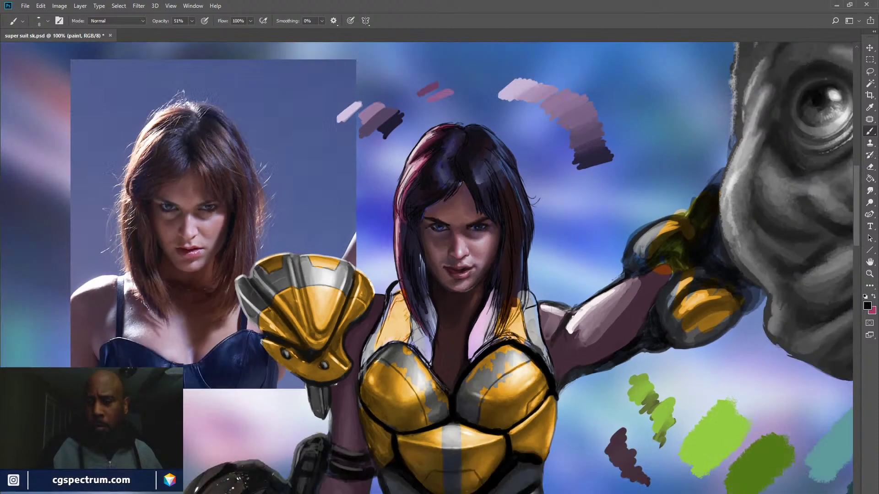
left_click_drag(485, 293, 353, 222)
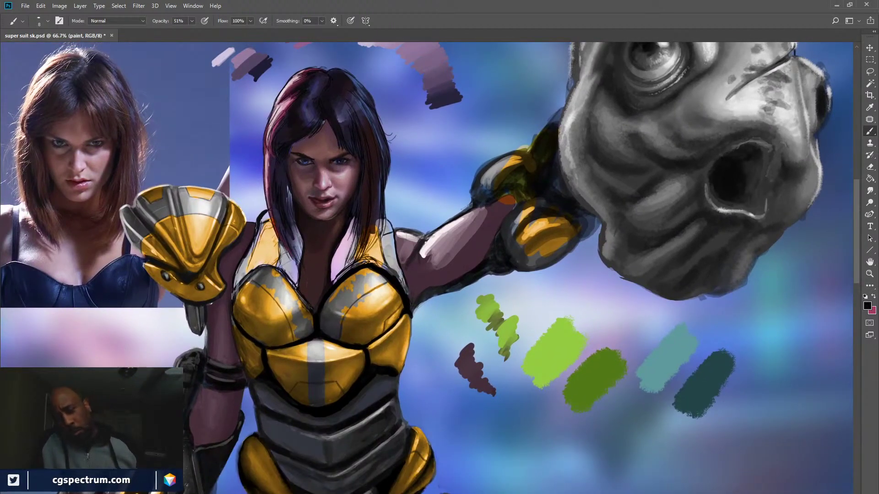
mouse_move(352, 222)
left_mouse_down()
mouse_move(300, 260)
mouse_move(380, 250)
left_mouse_up()
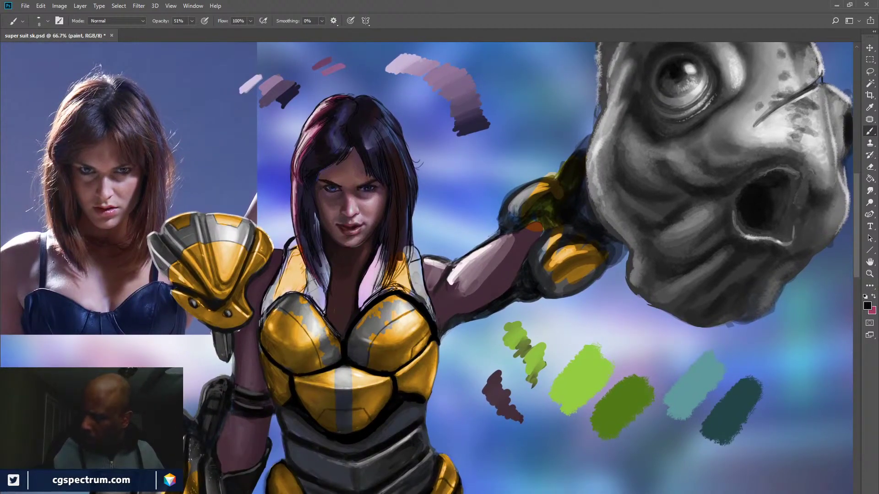
key("alt+]")
key("ctrl+plus")
left_click_drag(366, 238, 470, 282)
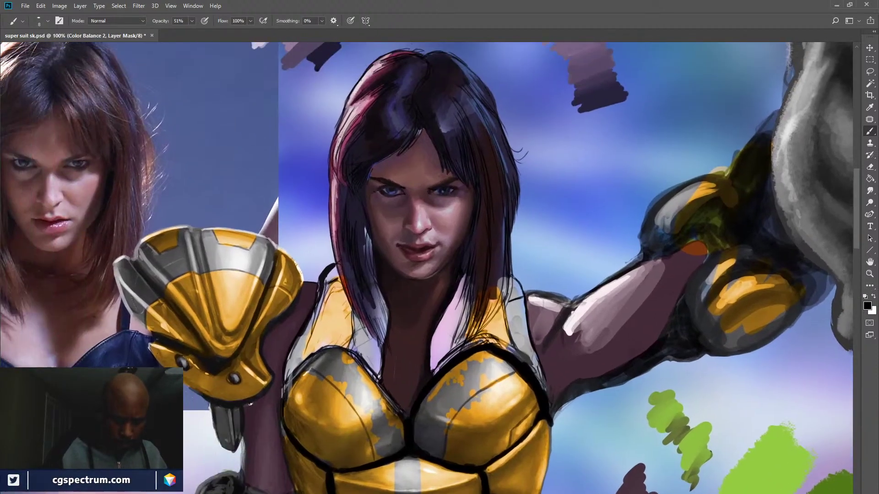
key("x")
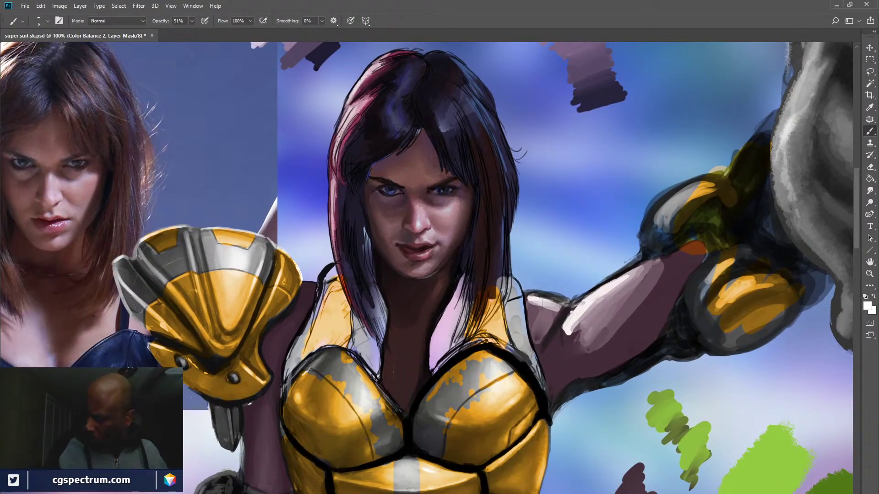
key("alt+[")
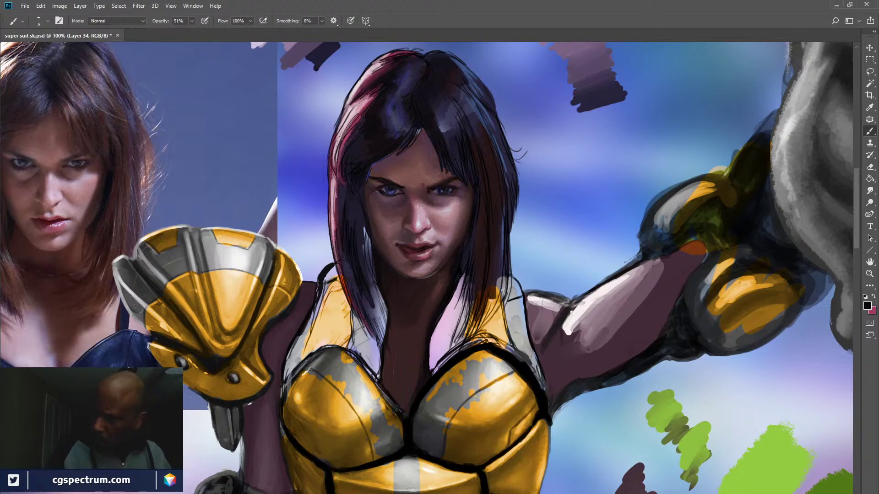
Sample dark and reddish-brown tones around the brow and paint frown furrows between the eyebrows
key("x")
left_click(429, 186, "alt")
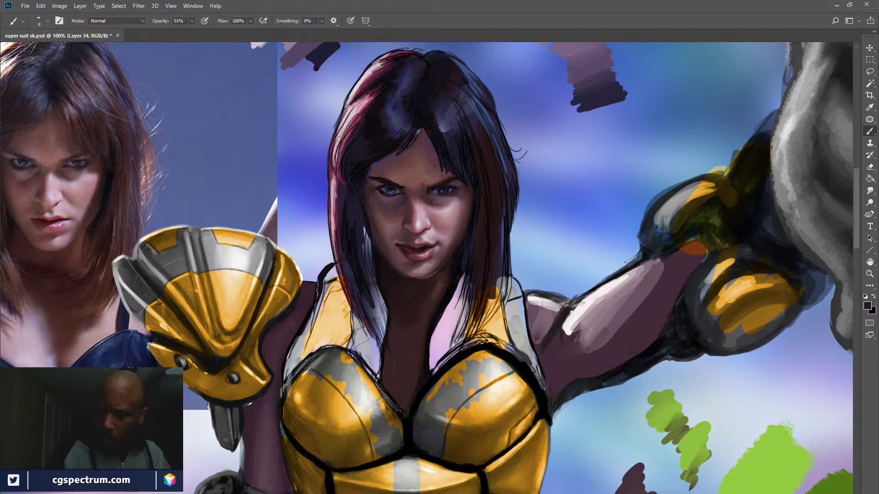
left_click(431, 181, "alt")
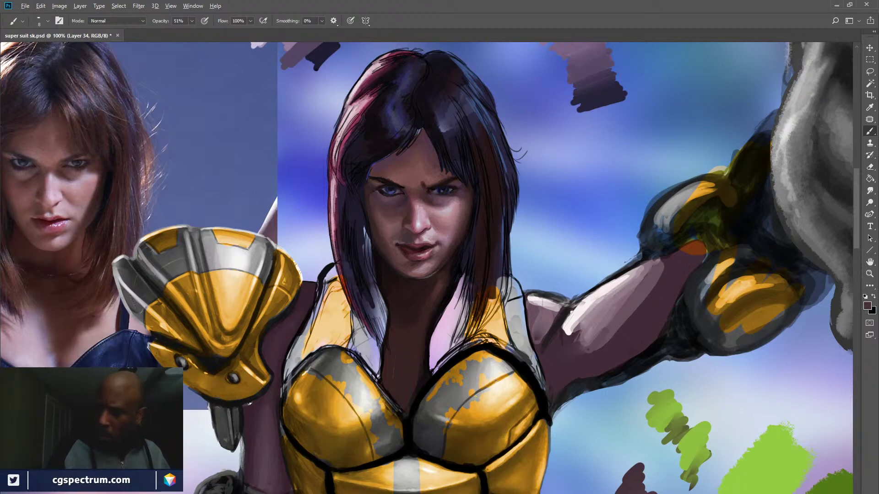
left_click(422, 175, "alt")
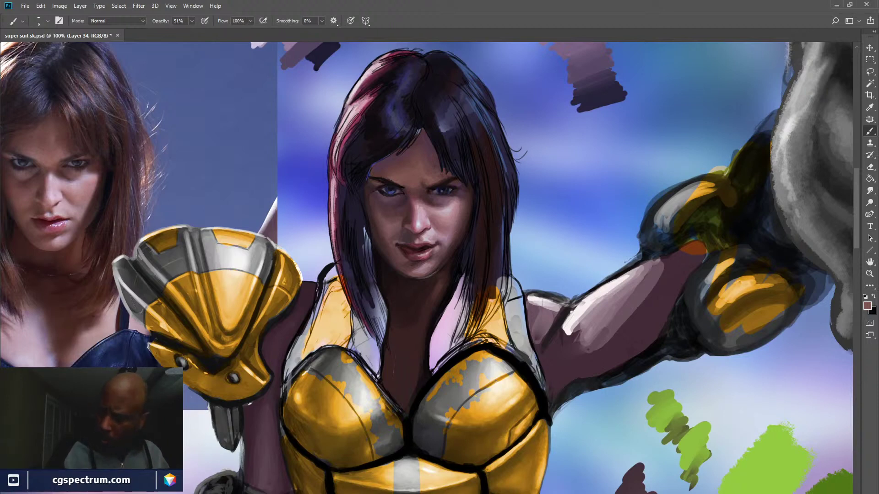
key("x")
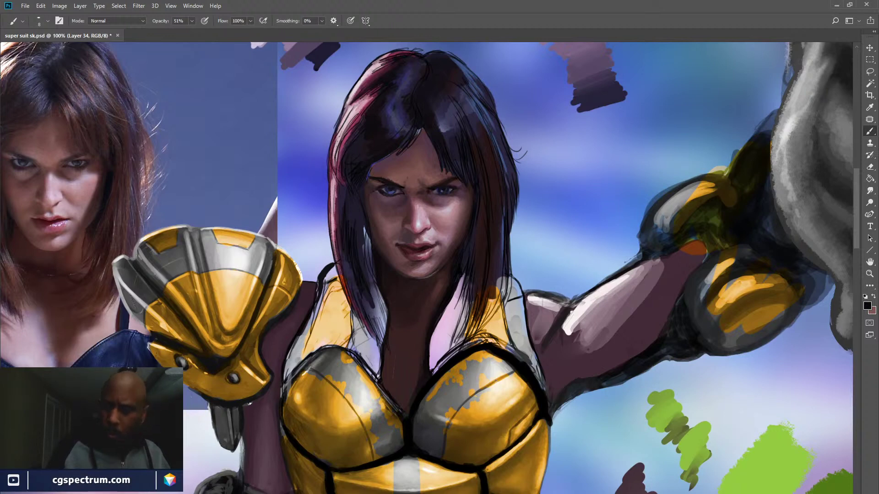
key("x")
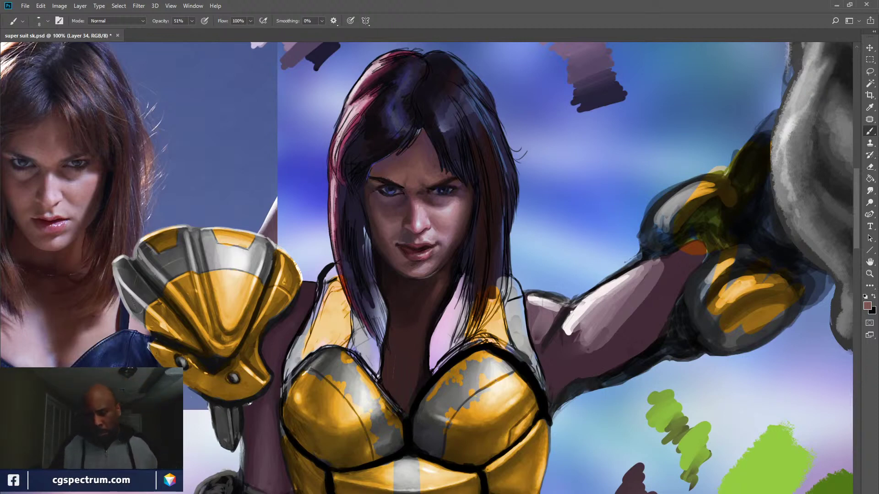
key("ctrl+minus")
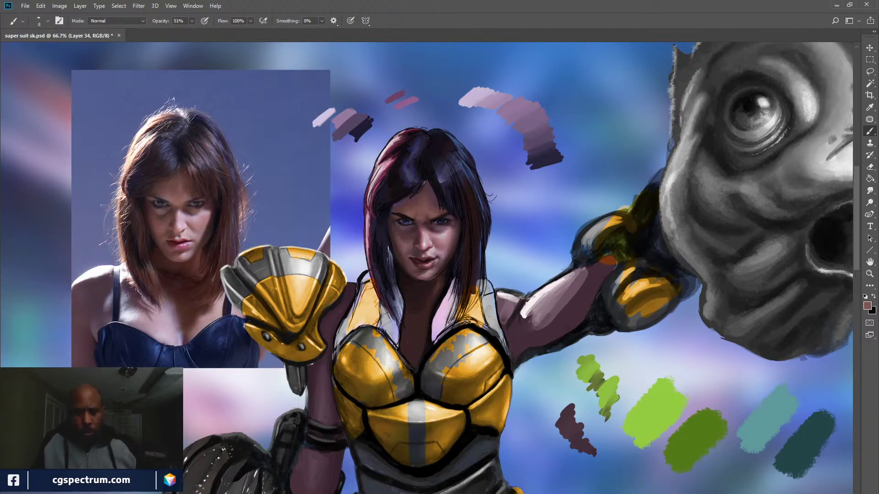
key("ctrl+plus")
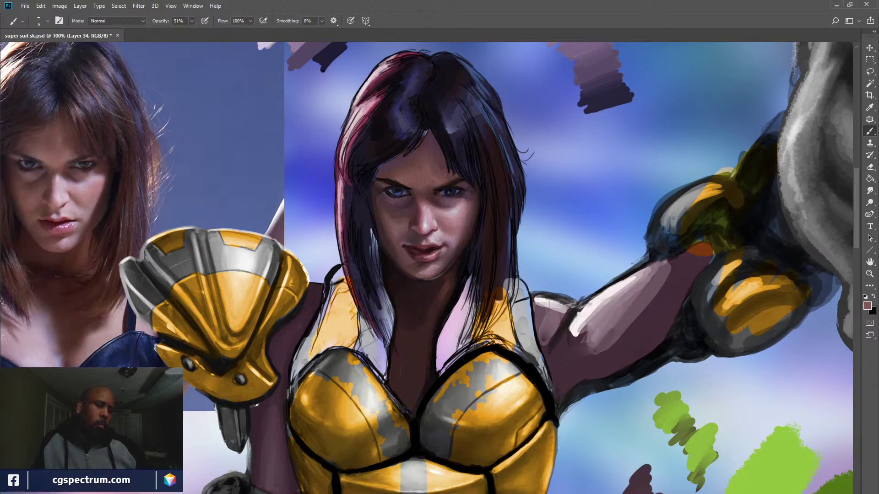
left_click_drag(431, 181, 427, 194)
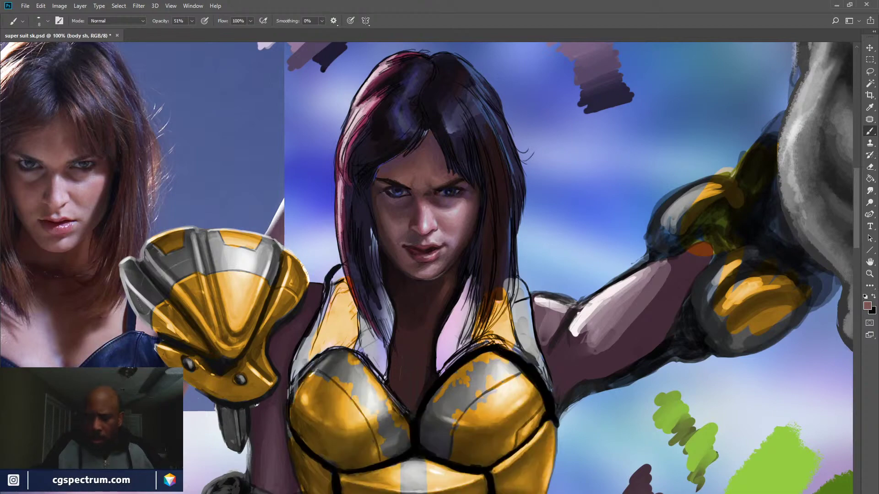
Toggle the body sh layer's visibility to compare the whole figure with and without its suit shading
key("ctrl+minus")
key("ctrl+minus")
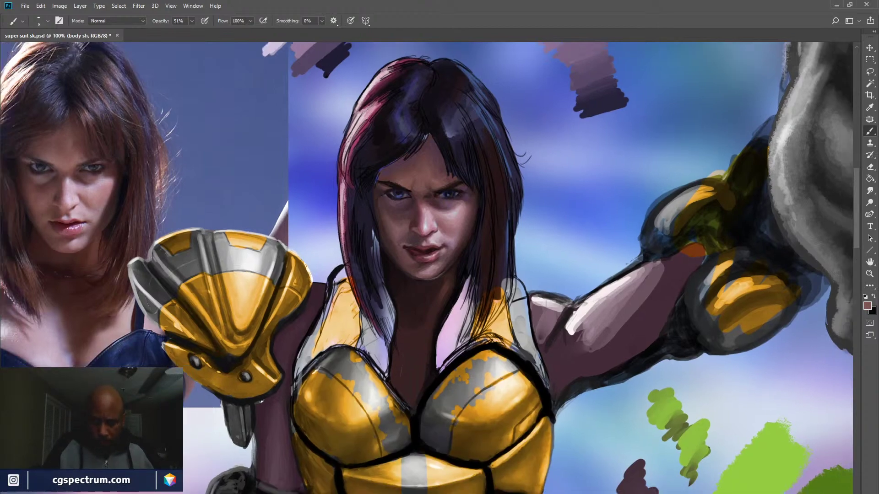
key("ctrl+minus")
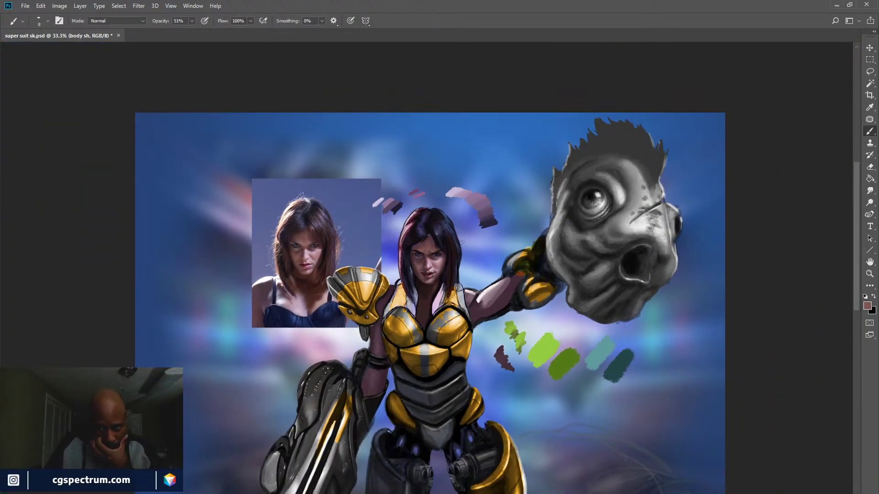
key("ctrl+comma")
key("ctrl+comma")
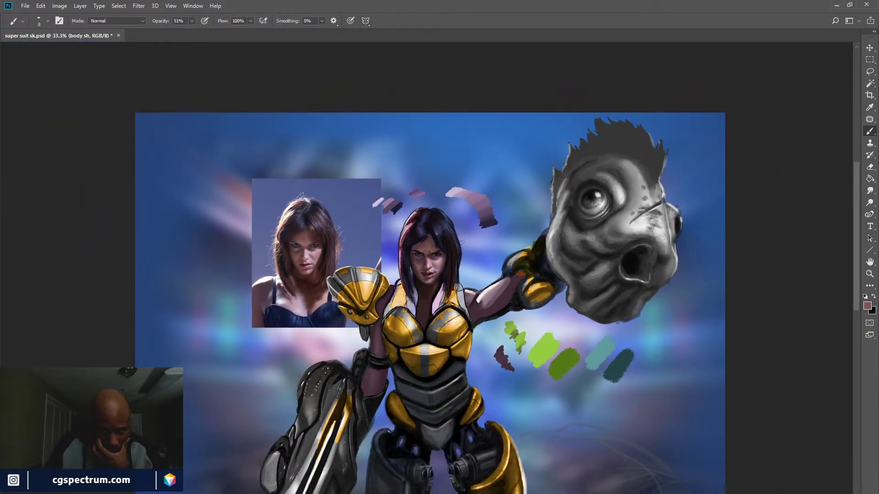
key("ctrl+comma")
key("ctrl+comma")
key("ctrl+comma")
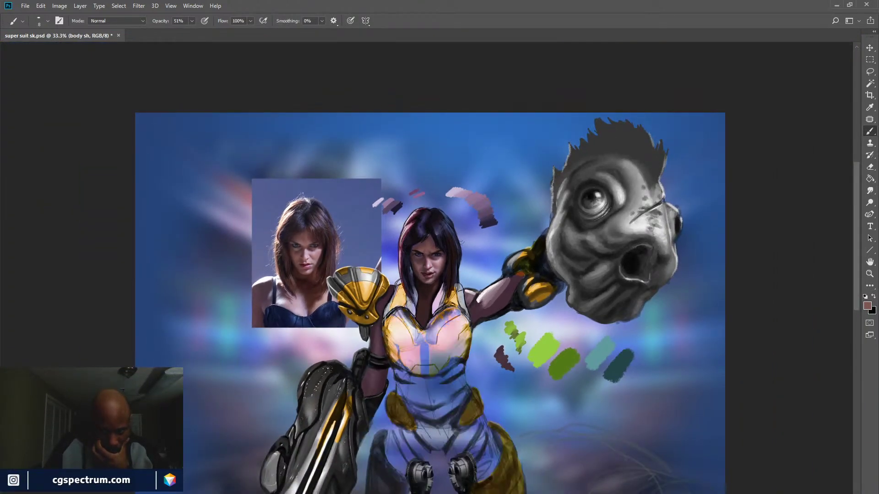
Show and hide the suit shading repeatedly to judge the torso armour against its flat colours
key("ctrl+comma")
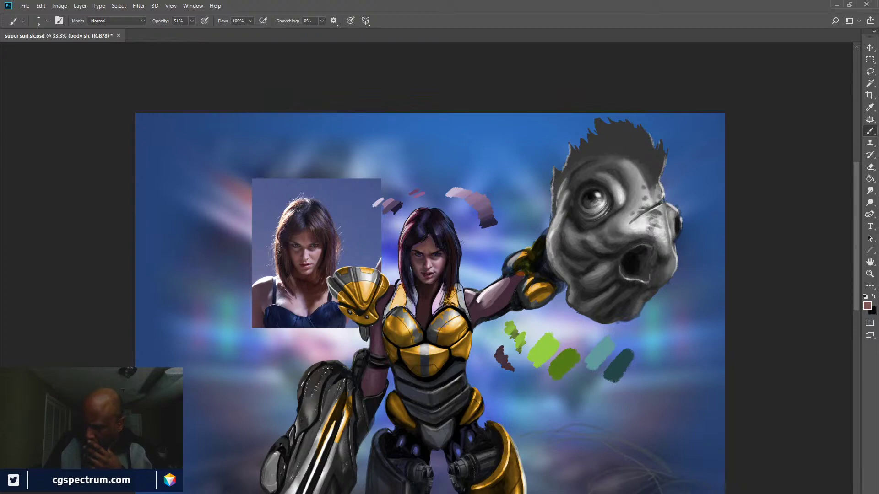
key("ctrl+comma")
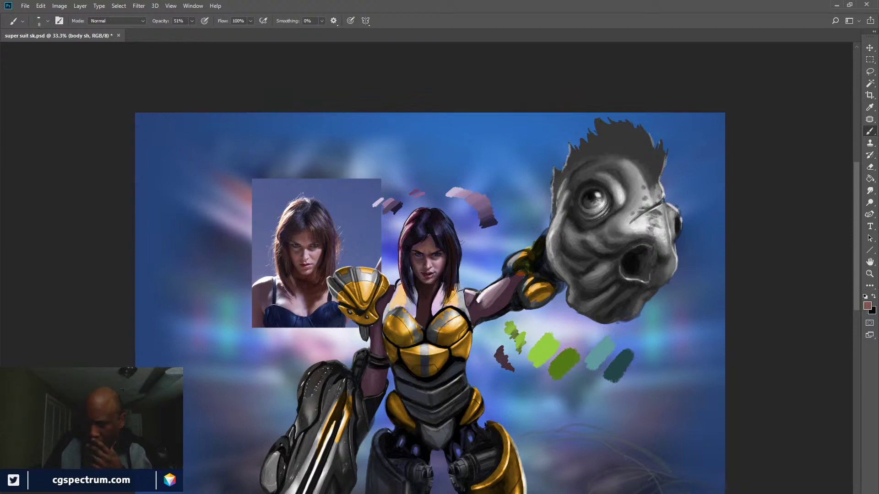
key("ctrl+comma")
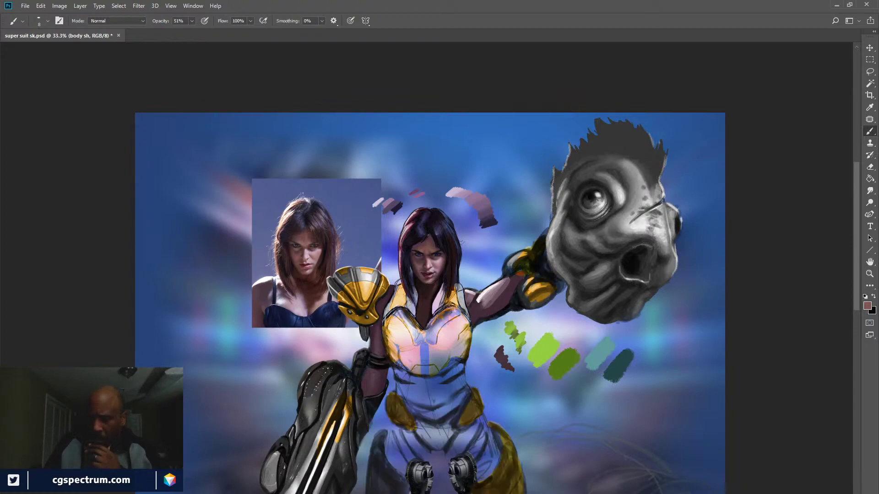
Step back through the recent layer visibility changes and restore the full shading on the suit
key("ctrl+z")
key("ctrl+z")
key("ctrl+z")
key("ctrl+z")
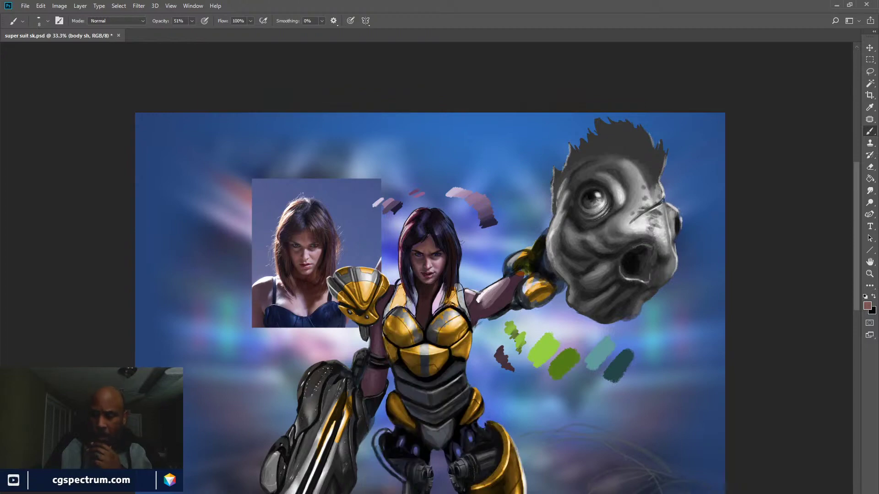
key("ctrl+z")
key("ctrl+z")
key("ctrl+z")
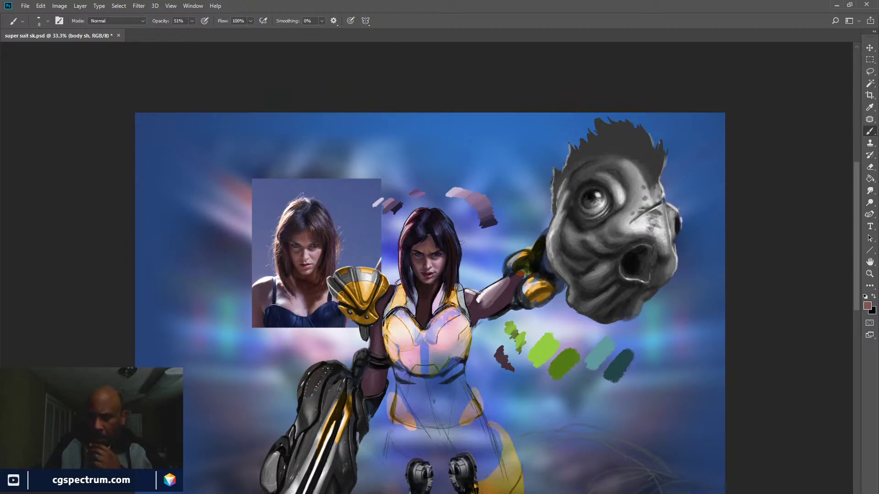
key("ctrl+z")
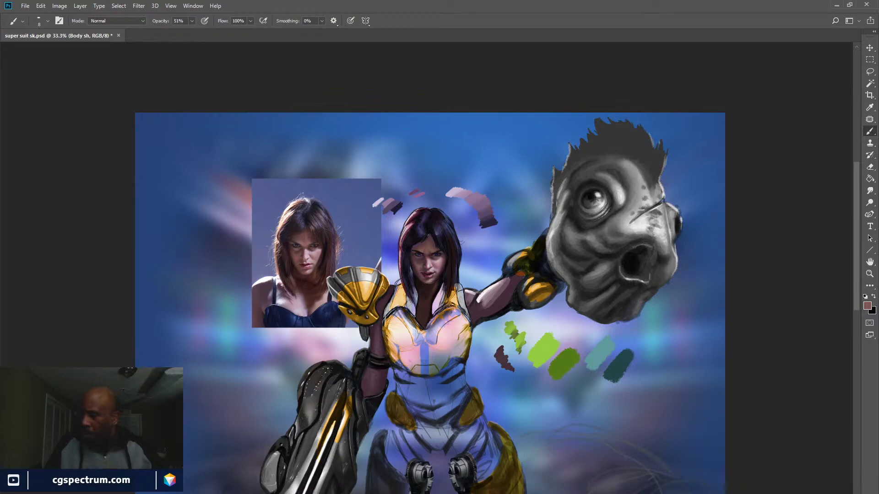
key("ctrl+shift+z")
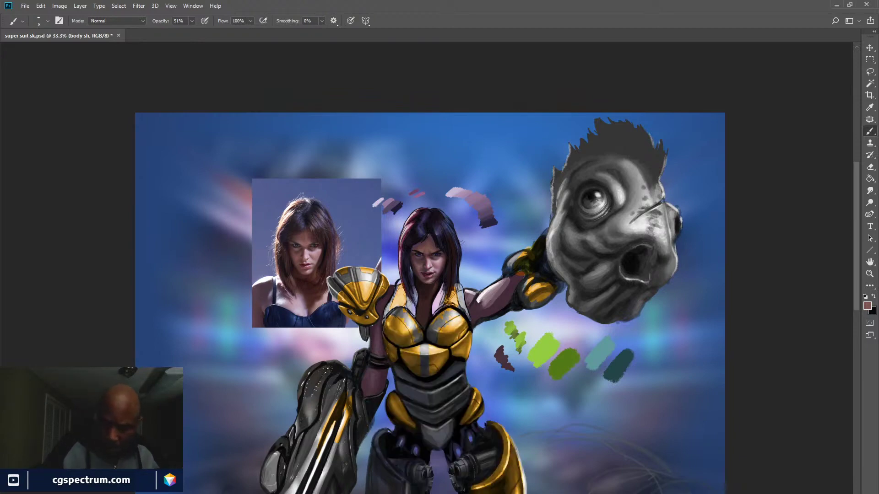
Sample grey from the chest armour and paint dark strokes on the shoulder strap beside the hair ends with a size 10 brush
key("ctrl+plus")
key("ctrl+plus")
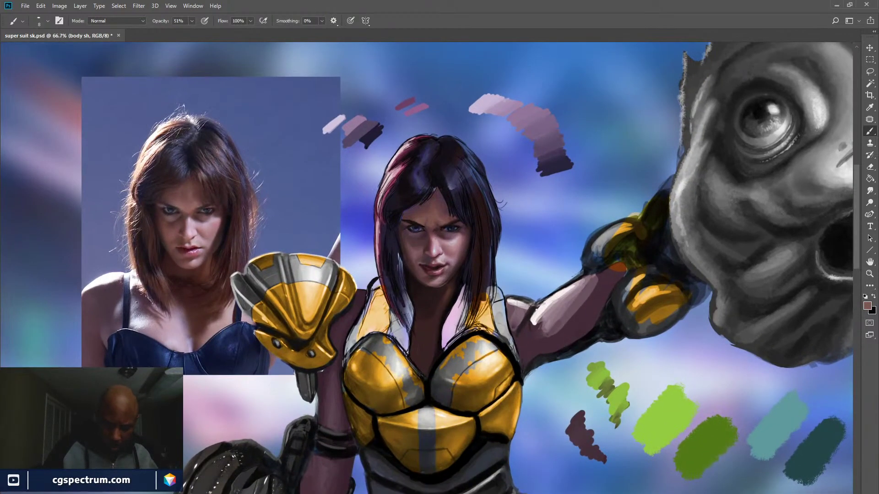
left_click(438, 384, "alt")
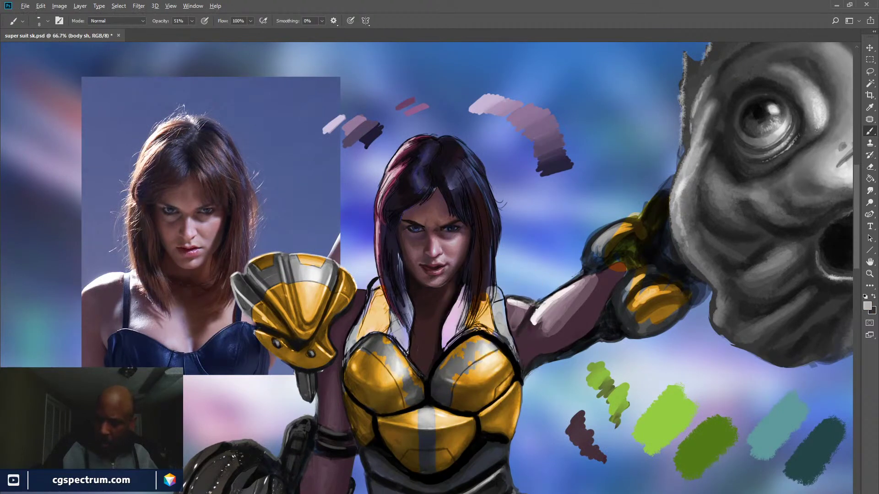
key("bracketright")
key("bracketright")
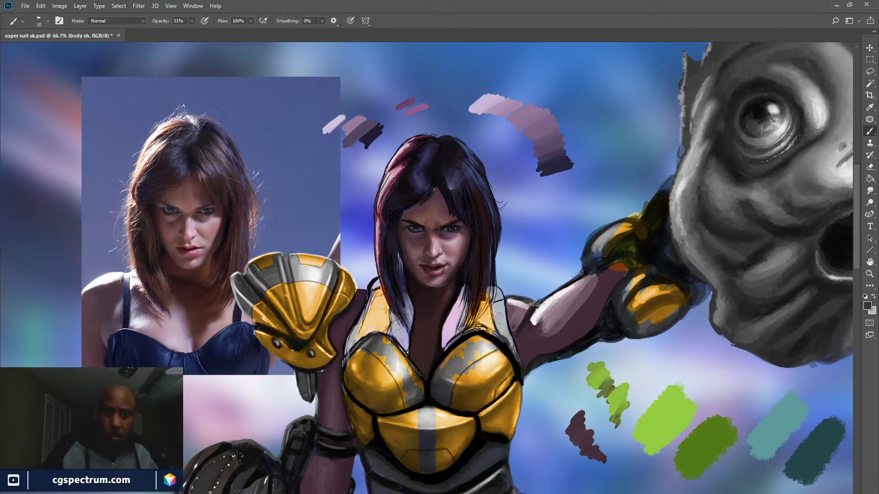
left_click_drag(495, 307, 497, 324)
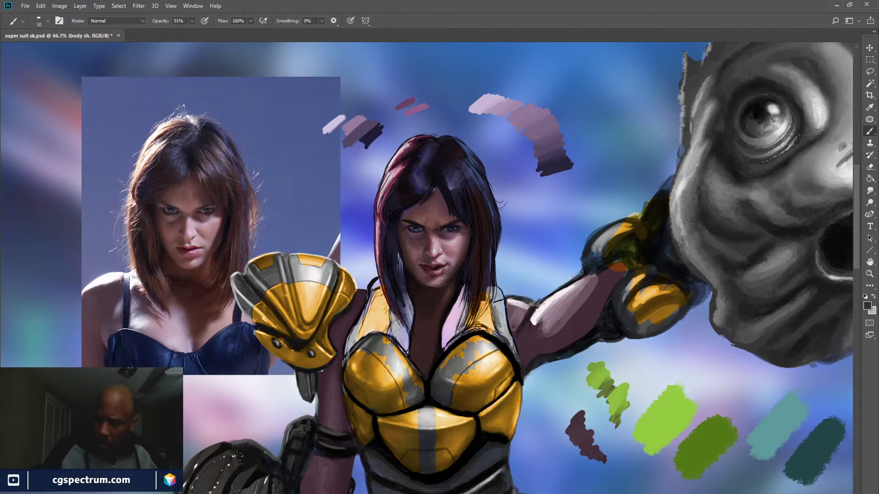
mouse_move(500, 313)
left_mouse_down()
mouse_move(505, 335)
mouse_move(504, 319)
left_mouse_up()
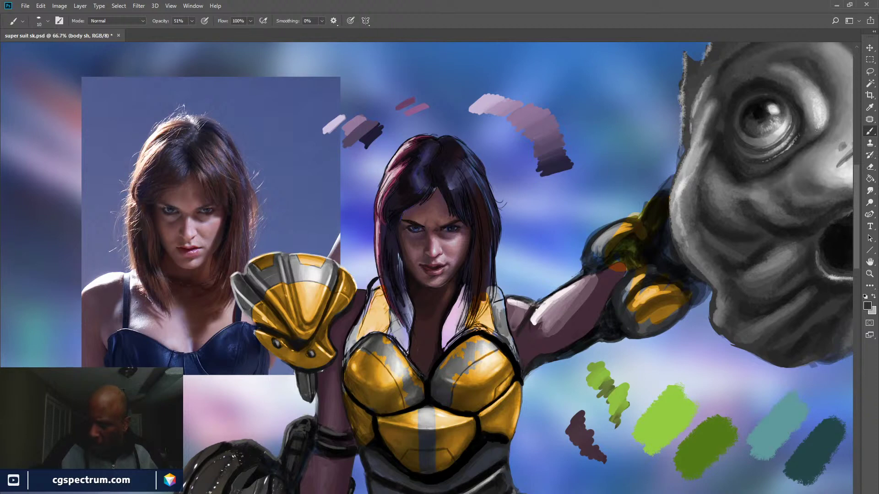
left_click_drag(505, 324, 510, 344)
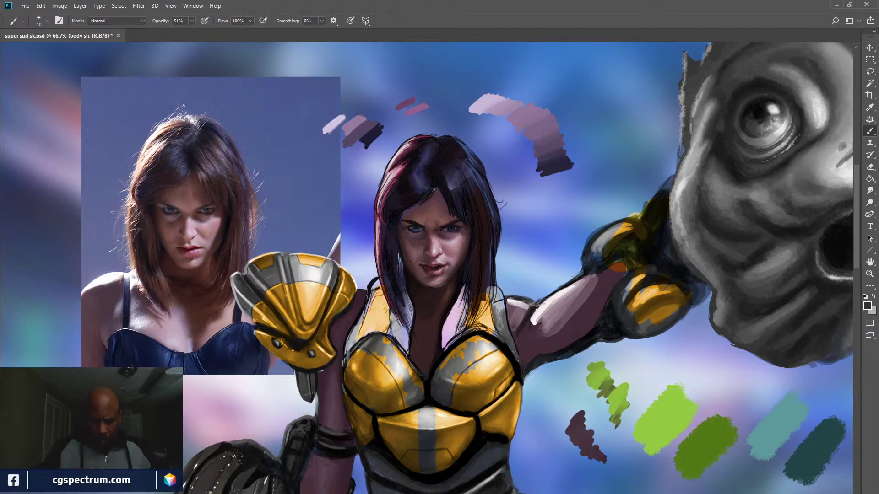
Add a new layer above the line layer and paint dark grey shading over both shoulder straps with a size 20 brush
key("bracketright")
key("bracketright")
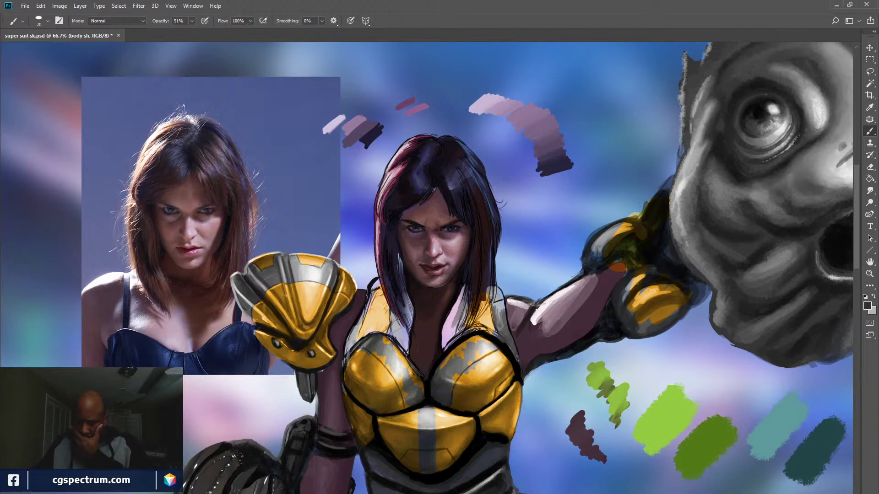
key("ctrl+comma")
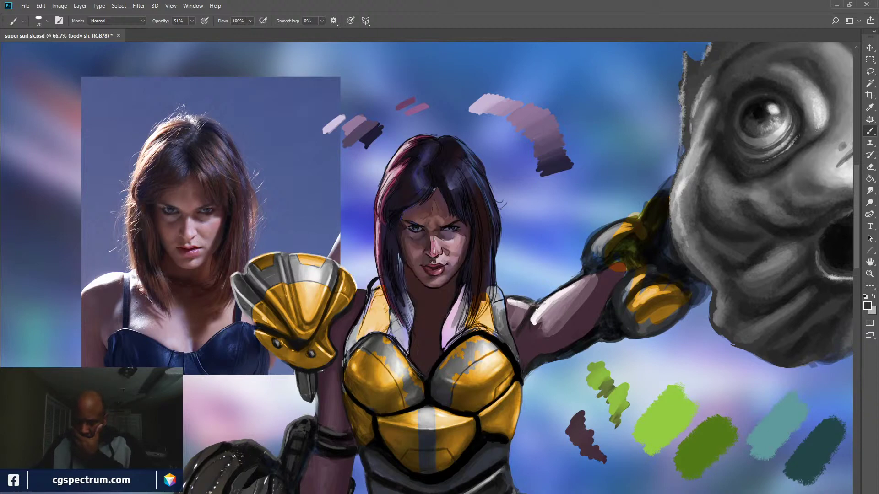
key("ctrl+comma")
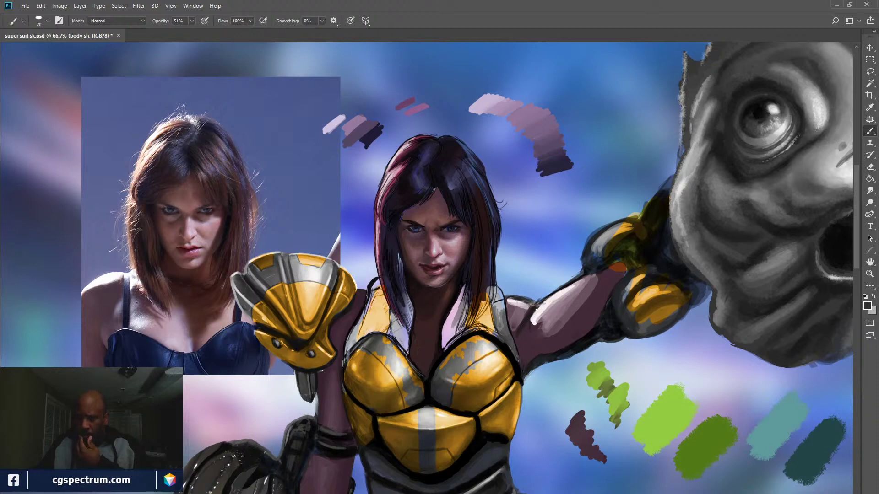
key("alt+bracketright")
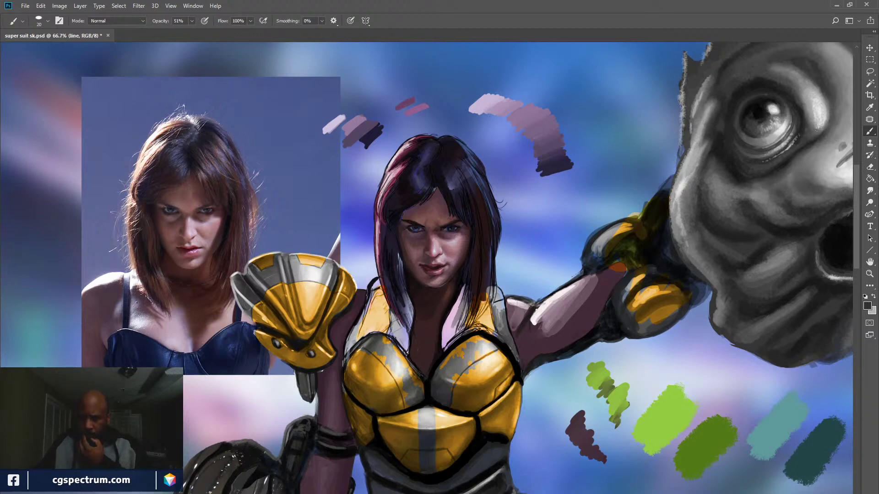
key("ctrl+alt+shift+n")
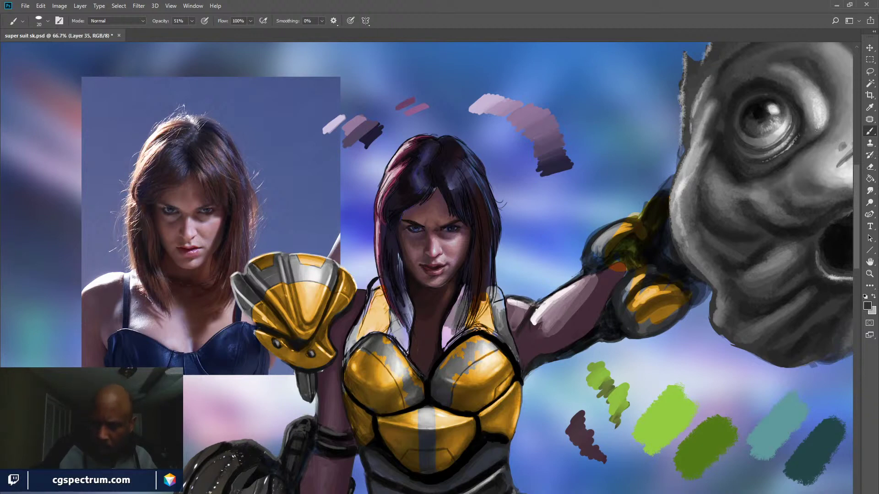
mouse_move(459, 326)
left_mouse_down()
mouse_move(444, 345)
mouse_move(462, 292)
left_mouse_up()
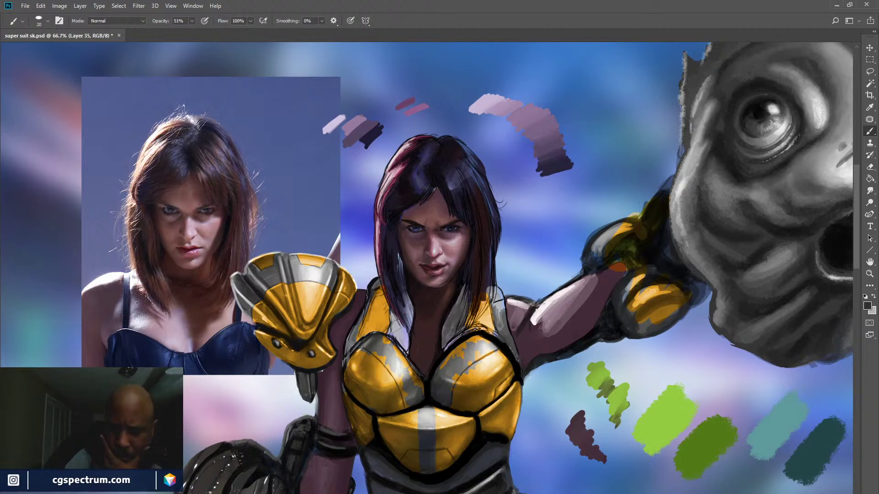
left_click_drag(379, 298, 373, 327)
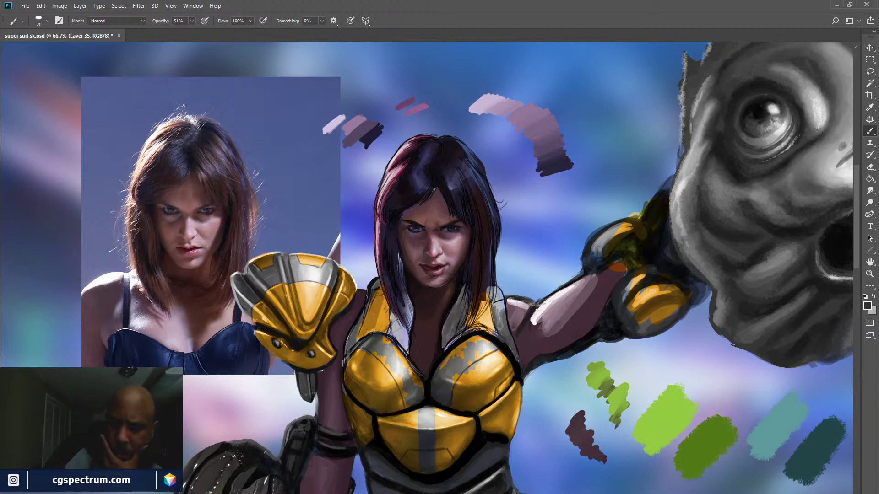
mouse_move(381, 297)
left_mouse_down()
mouse_move(380, 327)
mouse_move(390, 317)
mouse_move(406, 353)
left_mouse_up()
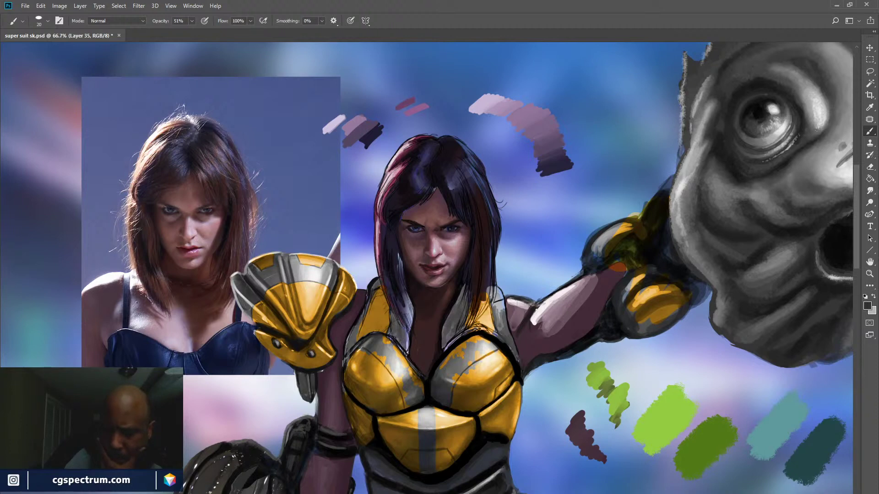
left_click_drag(405, 333, 397, 343)
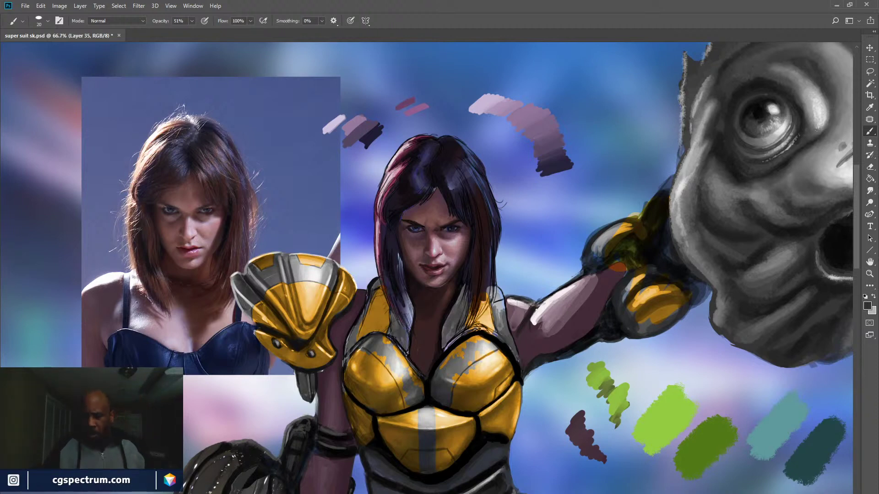
Check the shaded straps on the figure at 33.3% and 100% scale and save the document
key("ctrl+minus")
key("ctrl+minus")
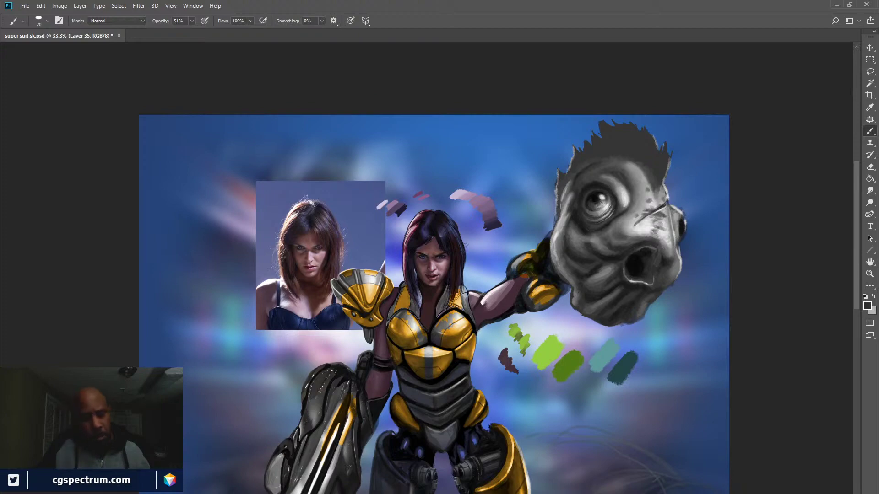
key("ctrl+plus")
key("ctrl+plus")
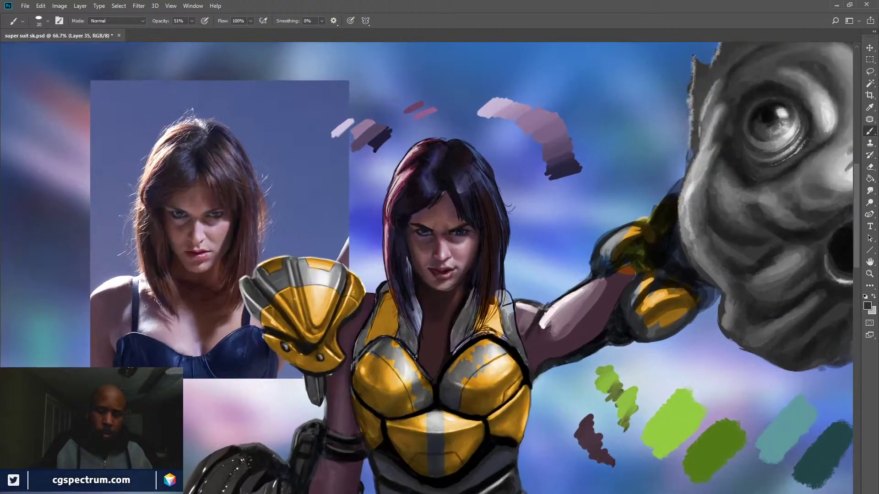
key("ctrl+plus")
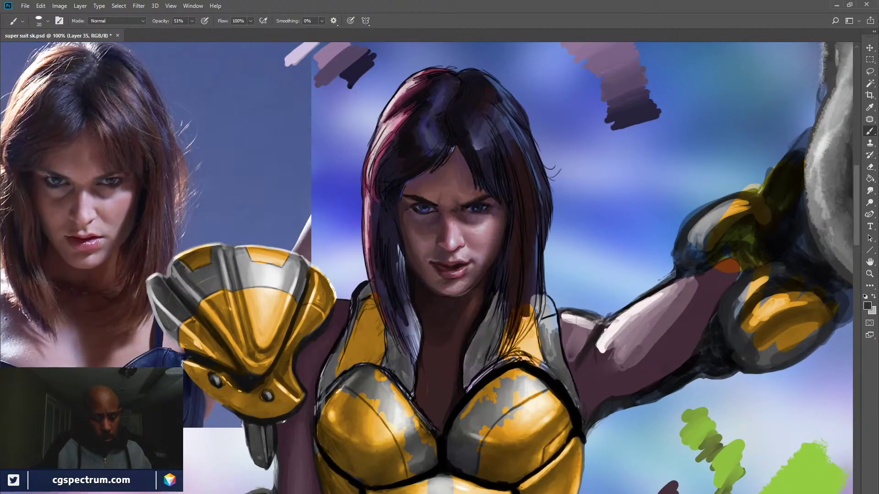
key("ctrl+s")
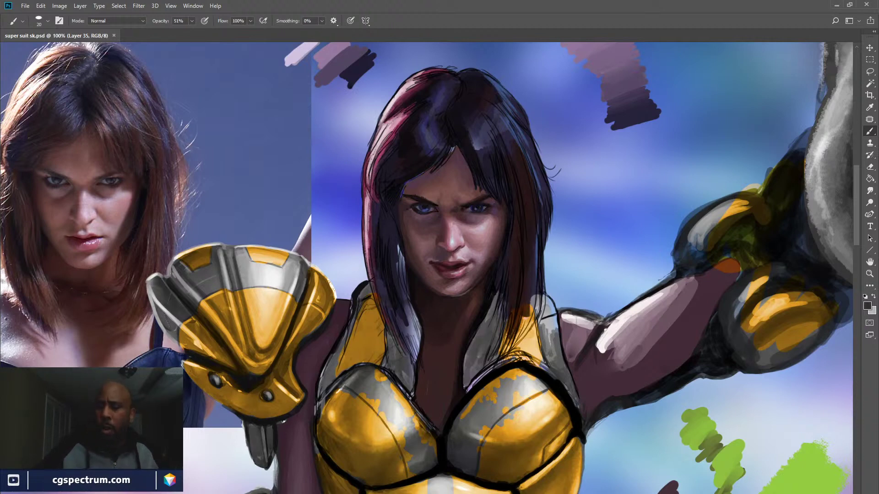
Undo the latest changes and merge the strap shading layer into the paint layer
scroll(426, 268, "down", 1)
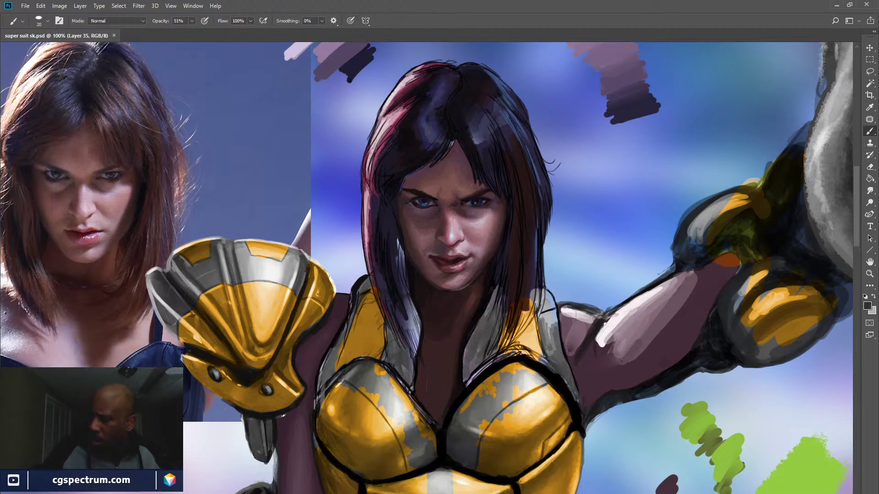
key("ctrl+z")
key("ctrl+z")
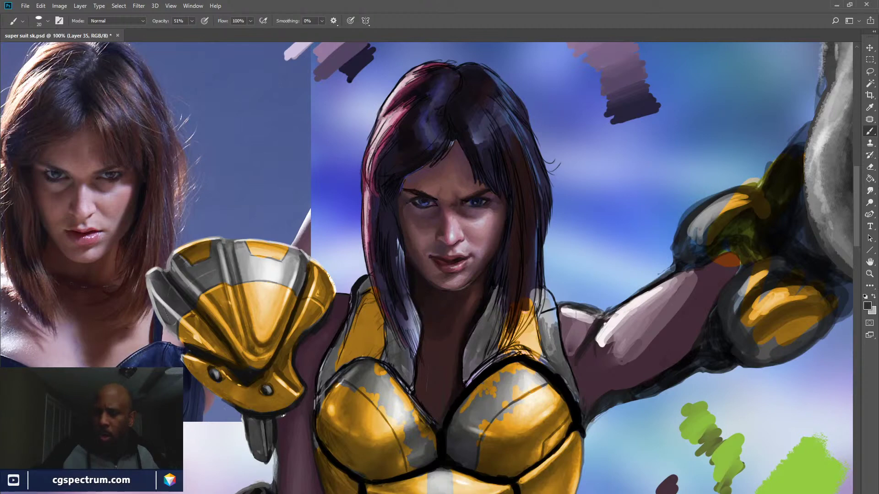
key("ctrl+z")
key("ctrl+z")
key("ctrl+e")
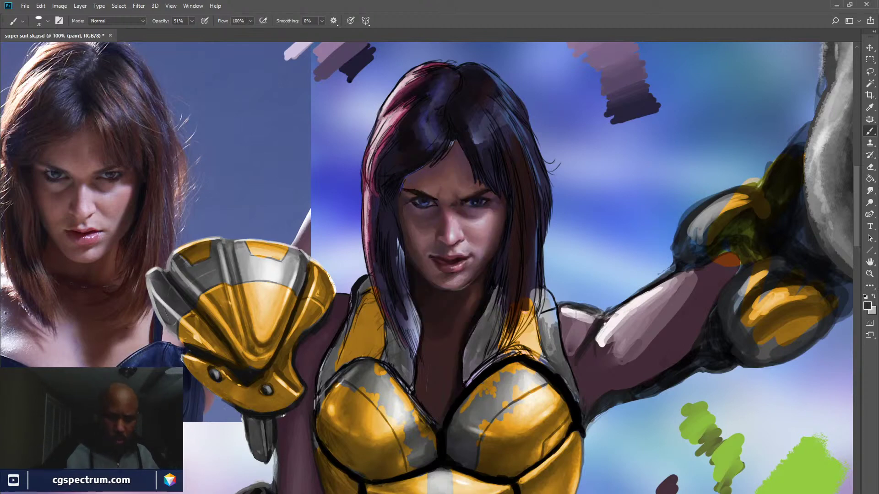
Sample dark blue from the hair and darken the crown highlights with fine dark blue and black strands using a size 10 brush
key("bracketleft")
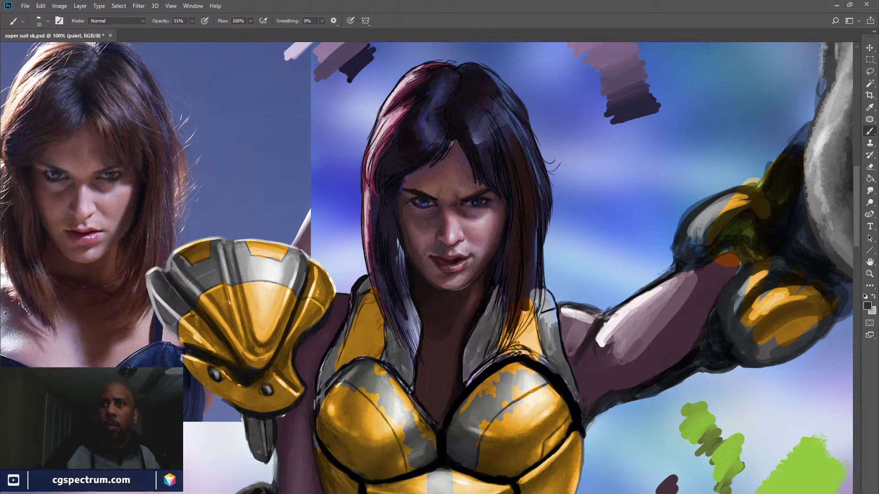
left_click_drag(440, 256, 467, 272)
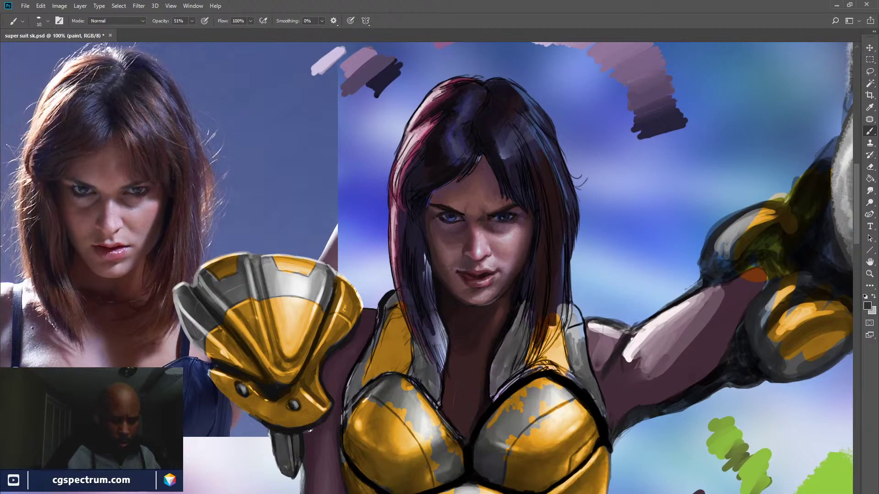
left_click(453, 147, "alt")
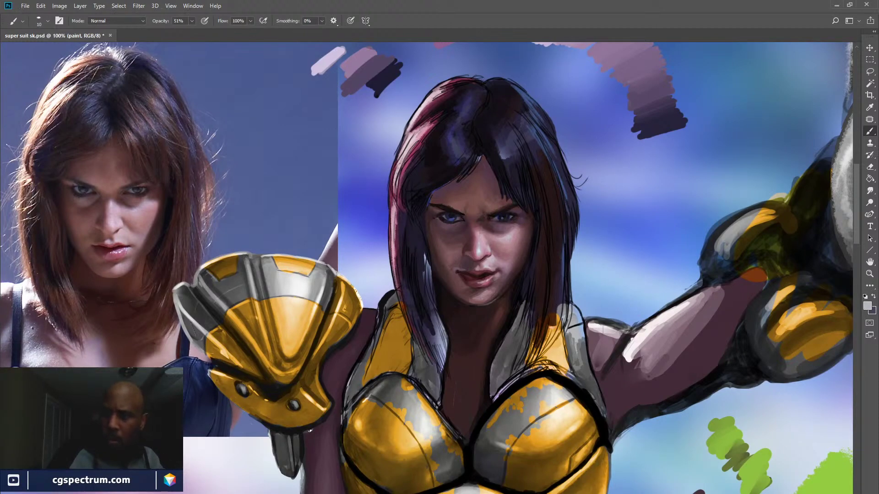
left_click(453, 129, "alt")
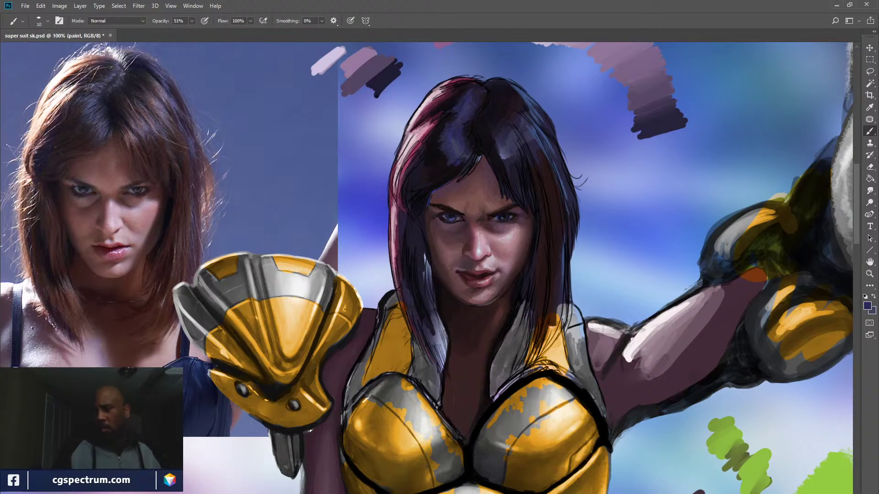
key("x")
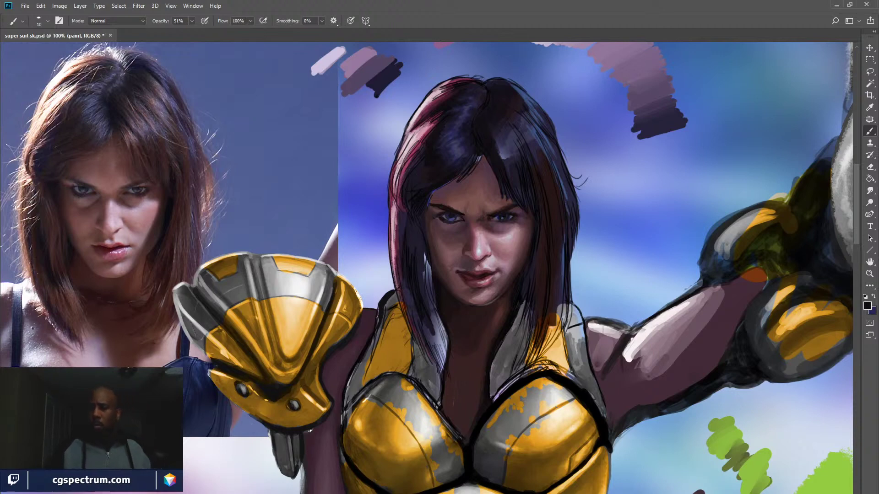
key("ctrl+minus")
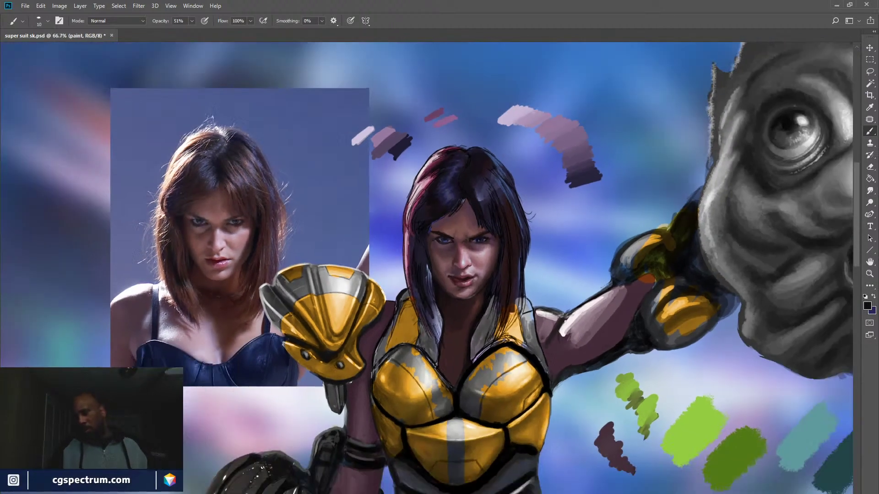
Switch the painting colour to the dark blue hair tone, reduce the brush size slightly and save the document
key("ctrl+minus")
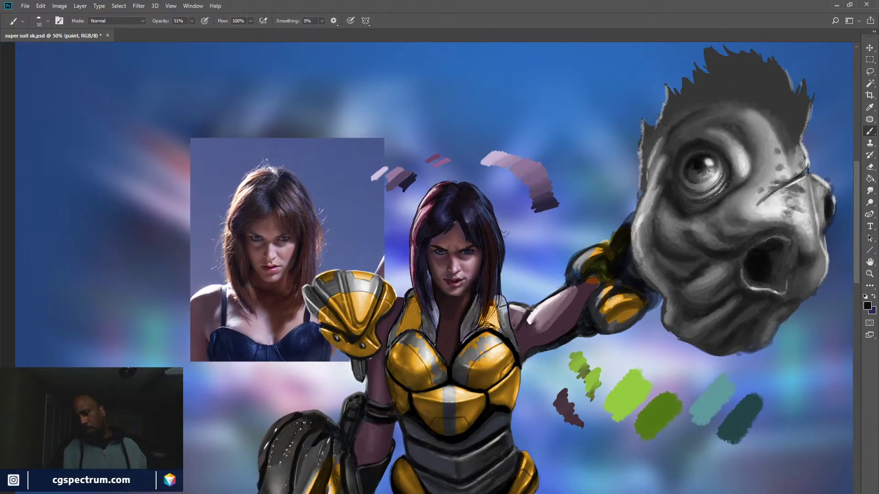
key("ctrl+plus")
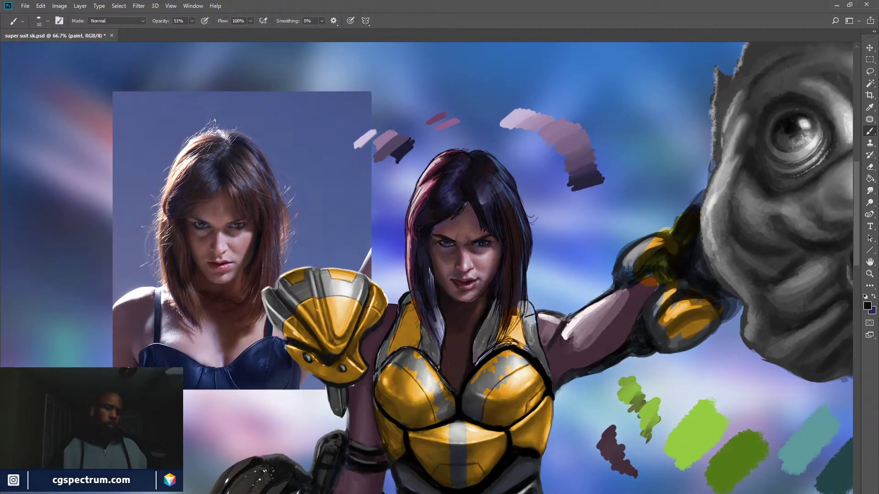
key("ctrl+plus")
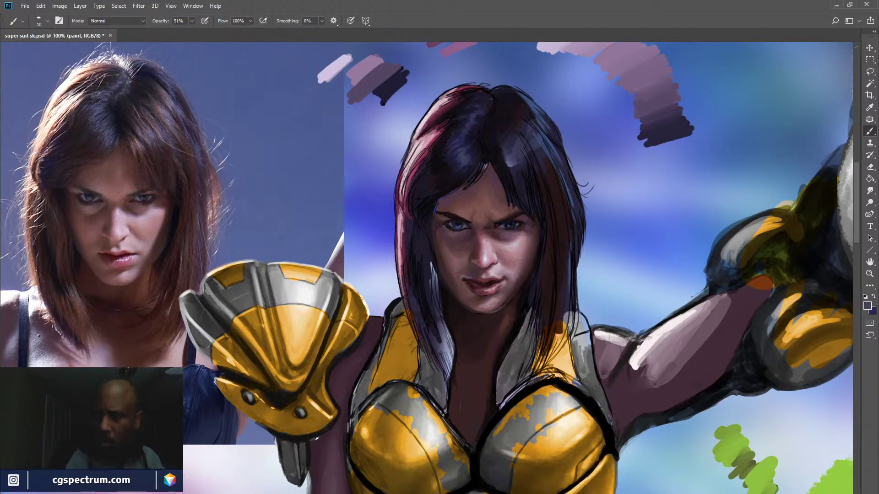
key("x")
key("bracketleft")
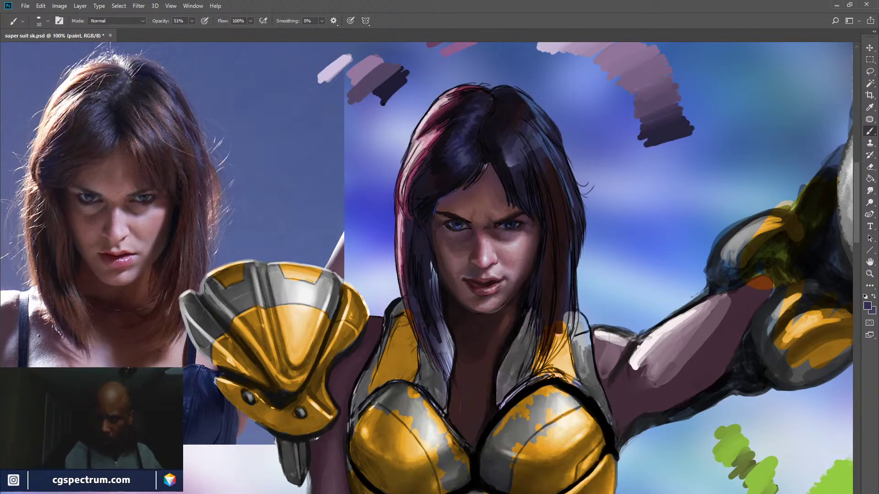
key("bracketleft")
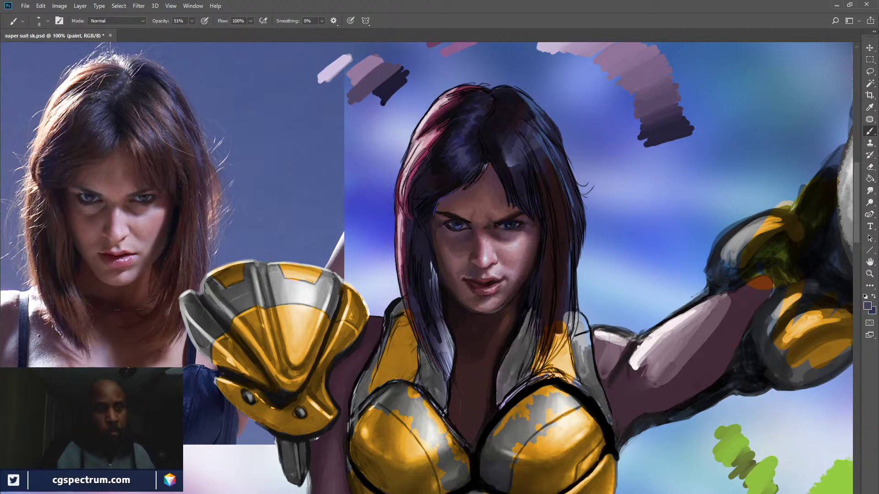
key("ctrl+s")
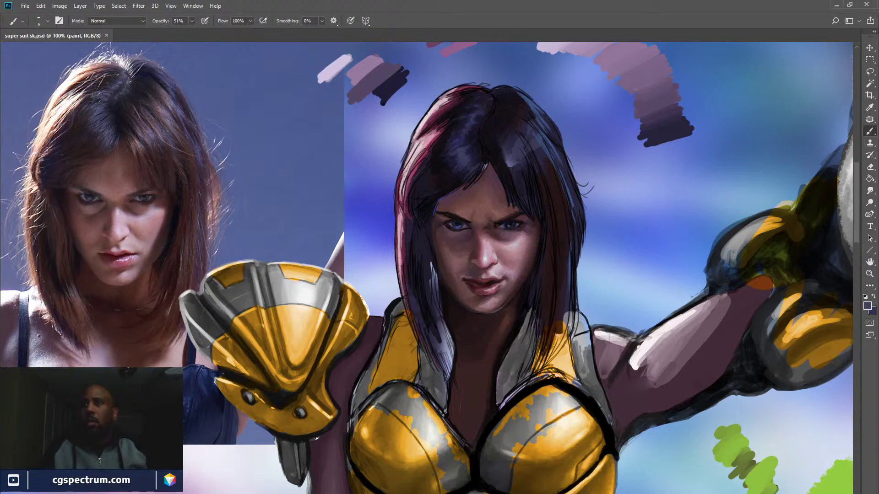
Check the figure's hair, face and armoured torso against the reference photo at 66.7% scale
key("F7")
key("F7")
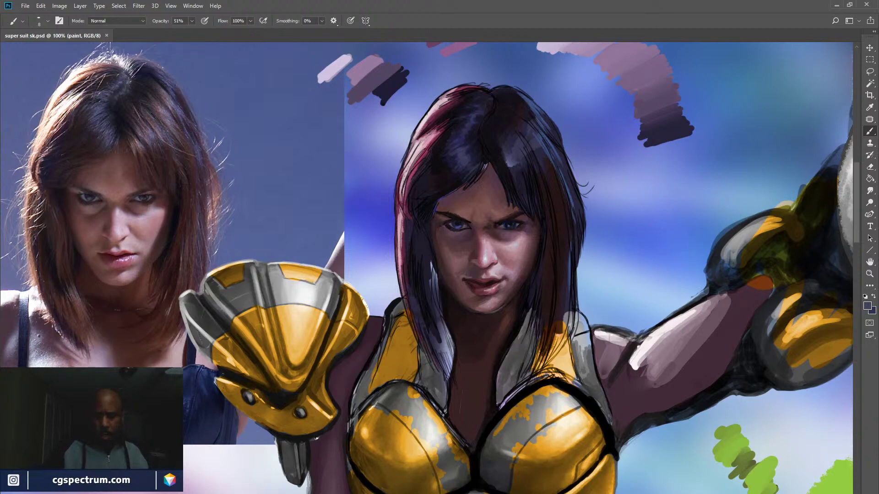
key("ctrl+minus")
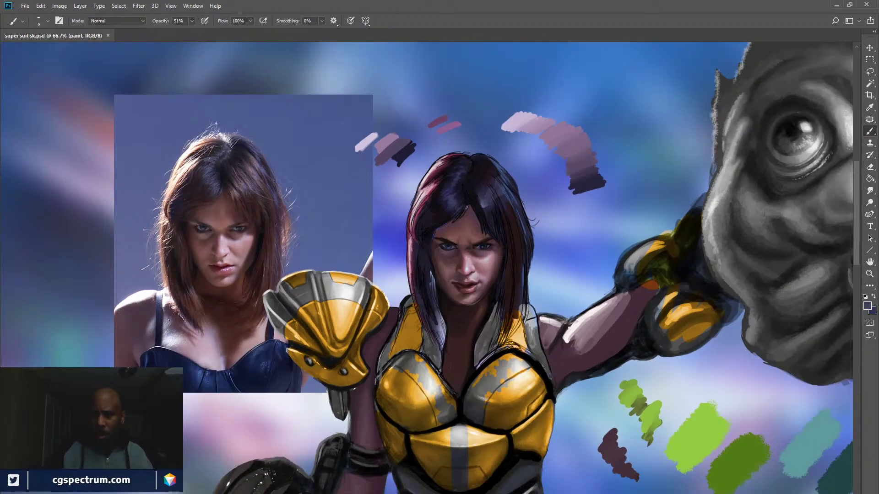
left_click_drag(504, 275, 445, 157)
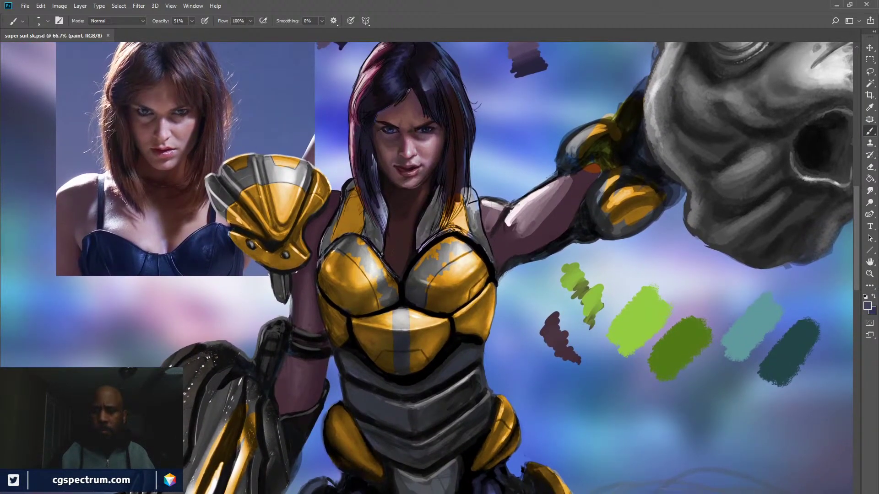
left_click_drag(444, 156, 445, 160)
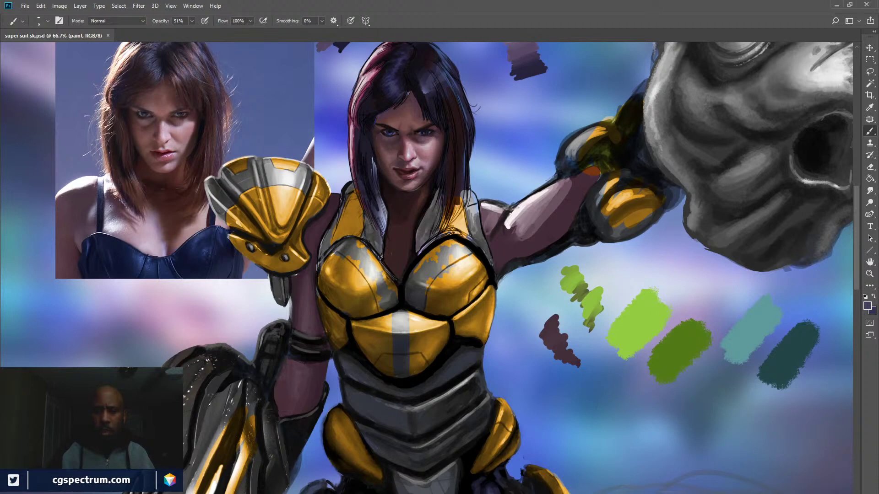
left_click_drag(444, 159, 446, 159)
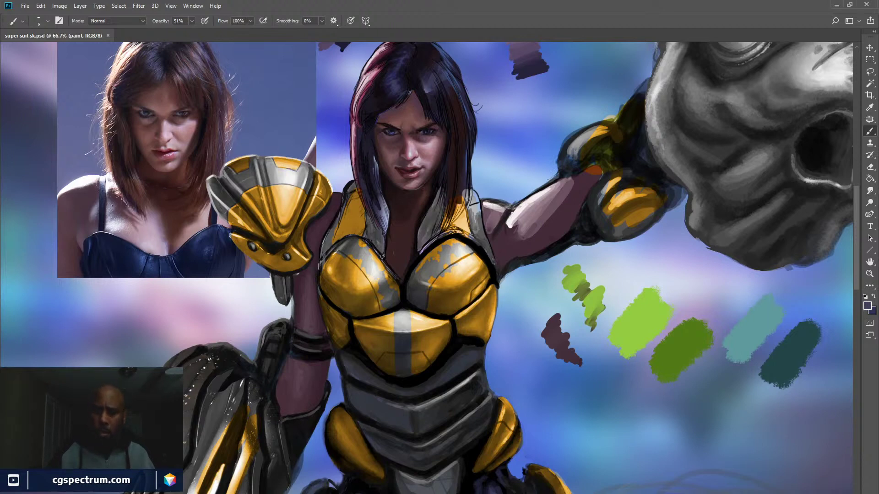
scroll(430, 268, "up", 3)
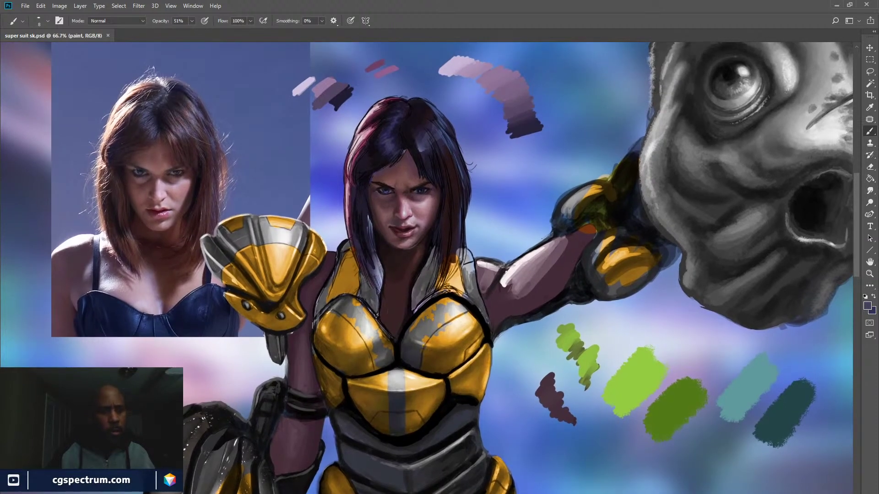